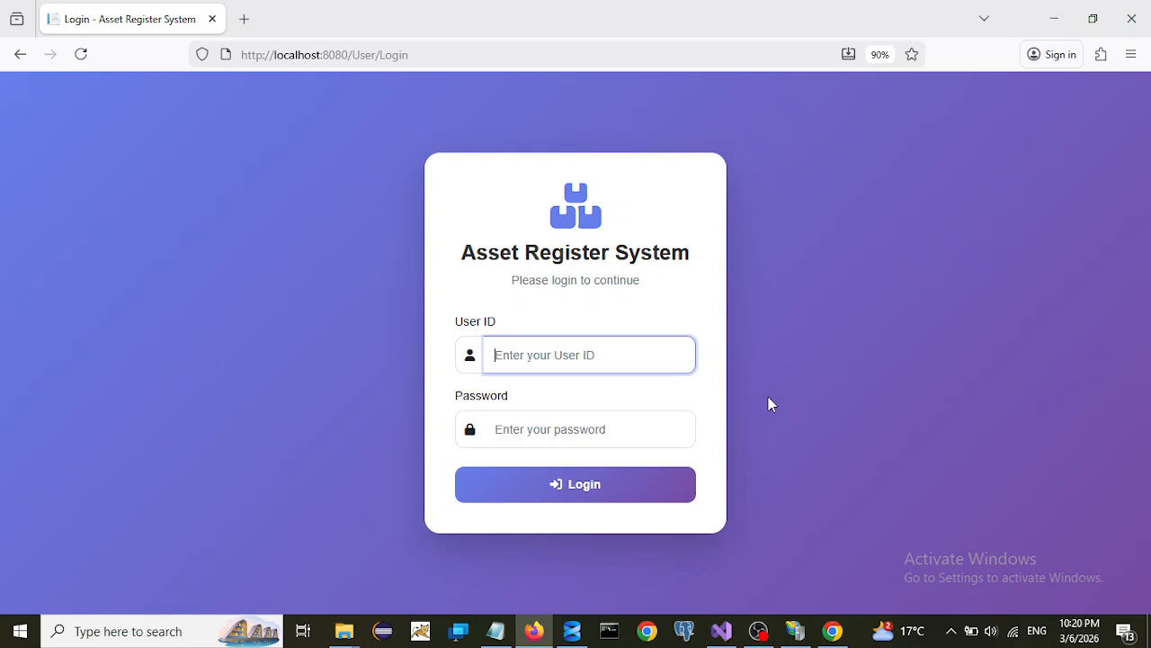
- Sign in as admin with the administrator password and decline saving the password
{"action": "type", "text": "admin"}
{"action": "left_click", "coordinate": [592, 428]}
{"action": "type", "text": "1234"}
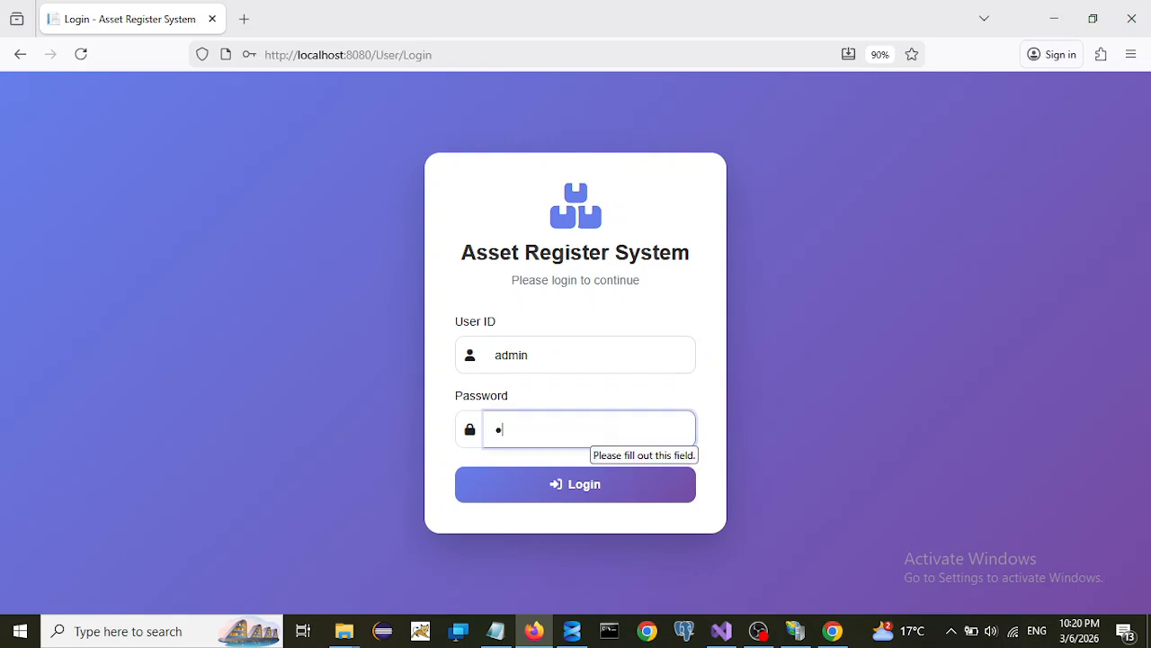
{"action": "type", "text": "567890"}
{"action": "left_click", "coordinate": [601, 489]}
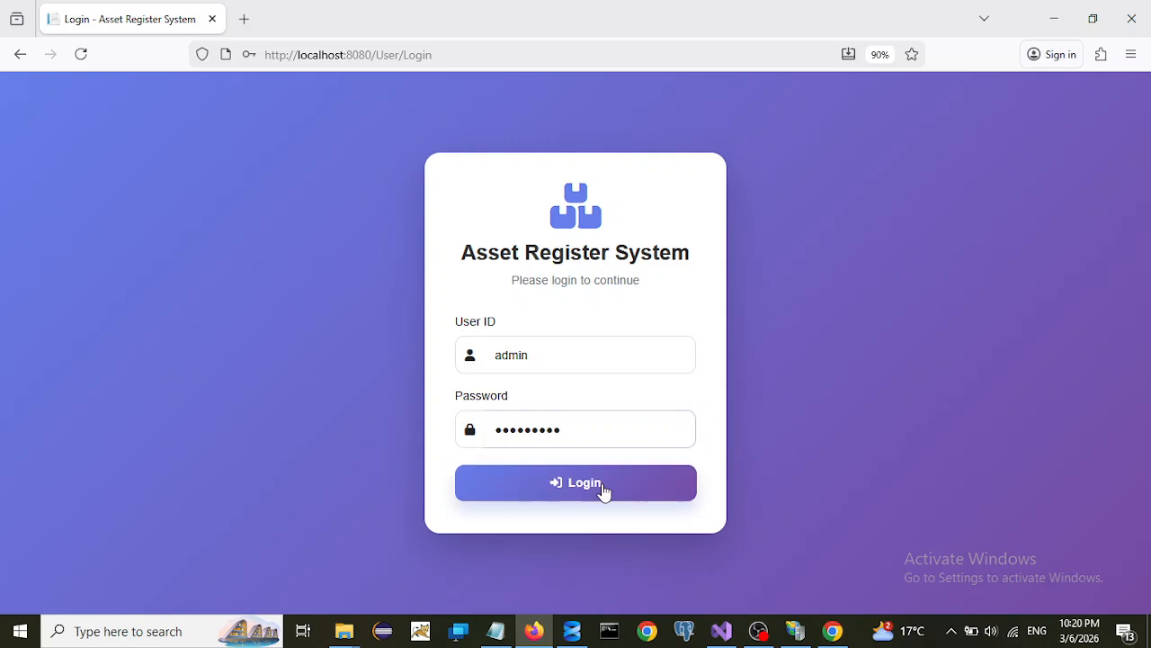
{"action": "left_click", "coordinate": [486, 227]}
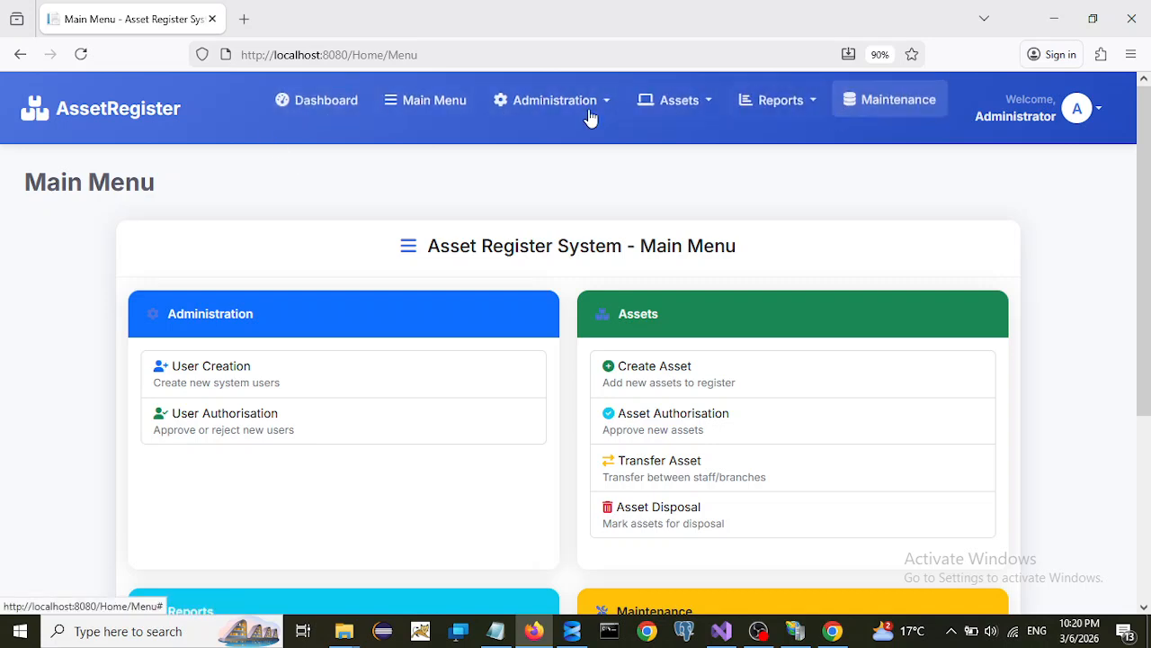
- Review the Dashboard's asset, approval and user totals, then drop down the Assets menu
{"action": "left_click", "coordinate": [329, 114]}
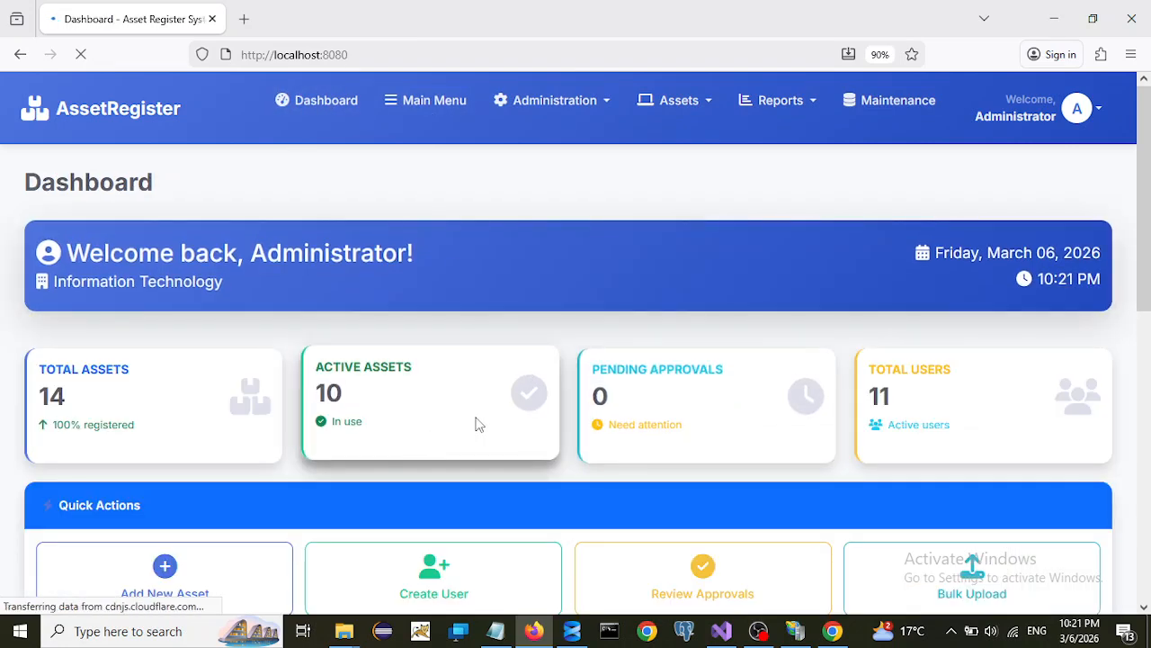
{"action": "scroll", "coordinate": [478, 421], "scroll_direction": "down", "scroll_amount": 1}
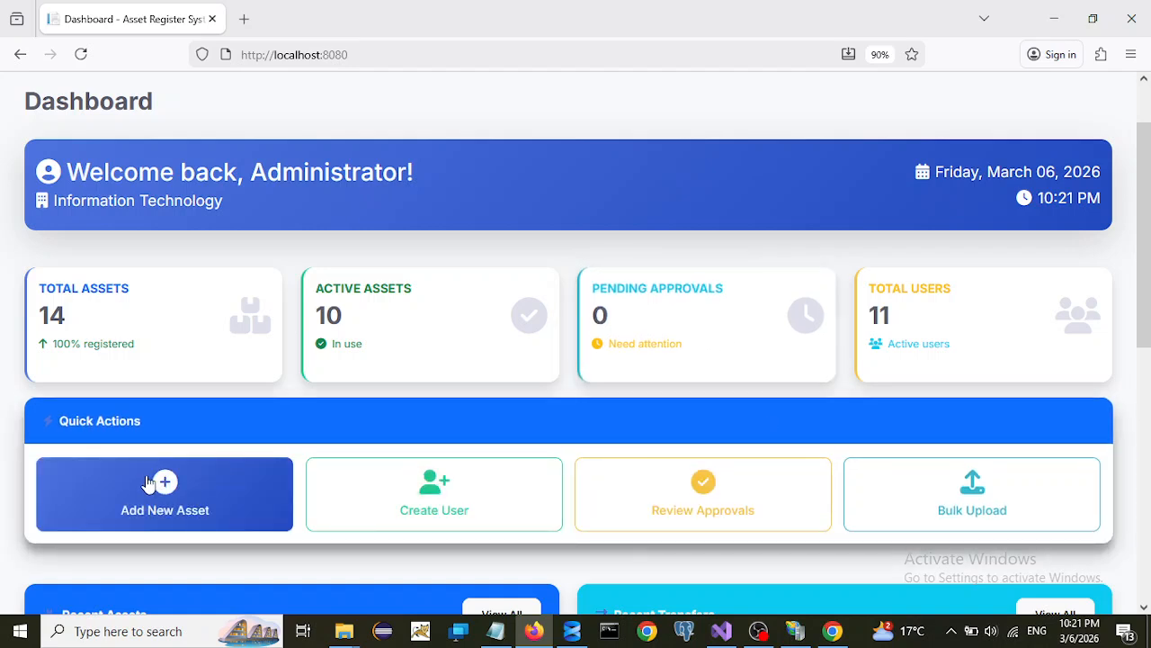
{"action": "scroll", "coordinate": [608, 454], "scroll_direction": "down", "scroll_amount": 3}
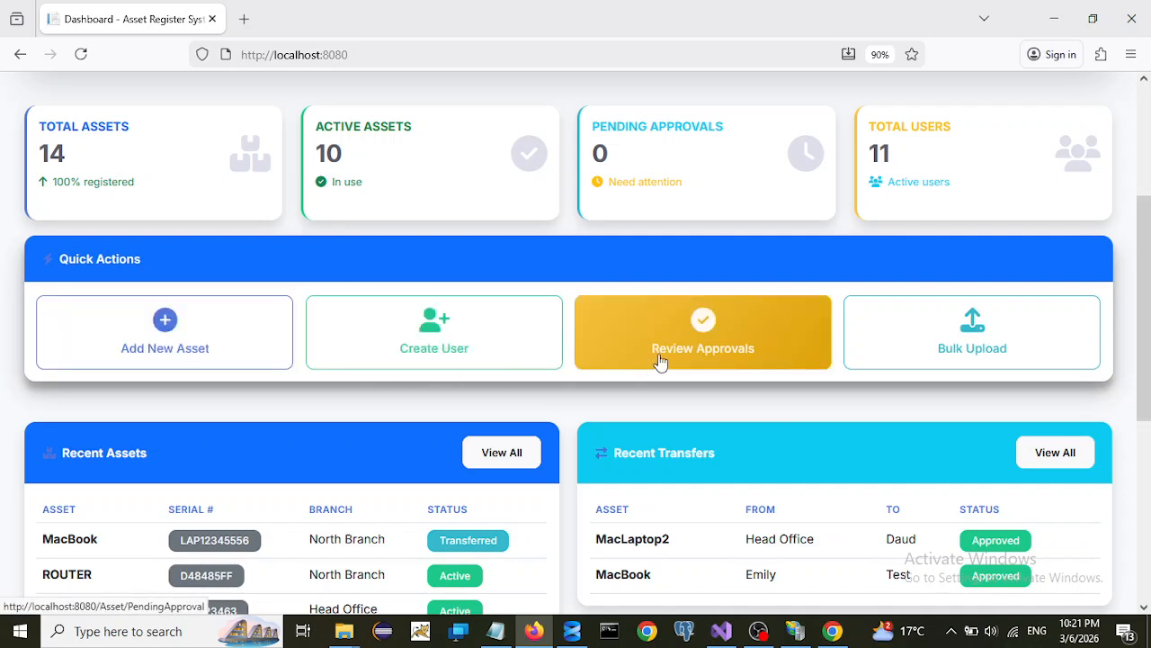
{"action": "scroll", "coordinate": [804, 457], "scroll_direction": "down", "scroll_amount": 2}
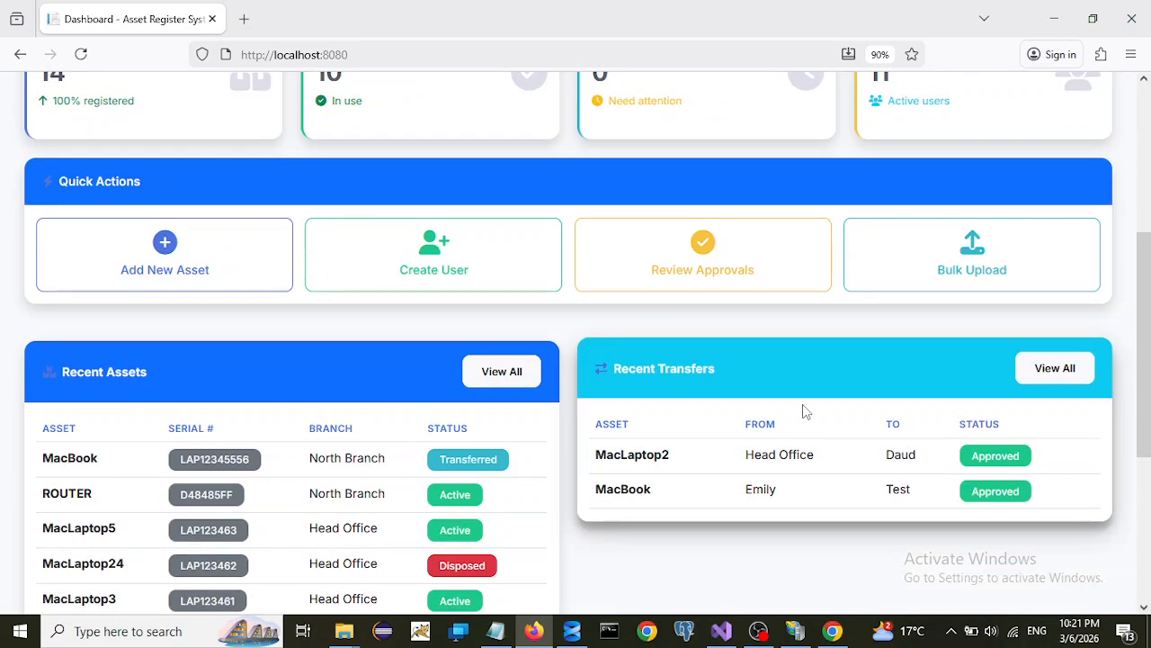
{"action": "scroll", "coordinate": [803, 412], "scroll_direction": "up", "scroll_amount": 5}
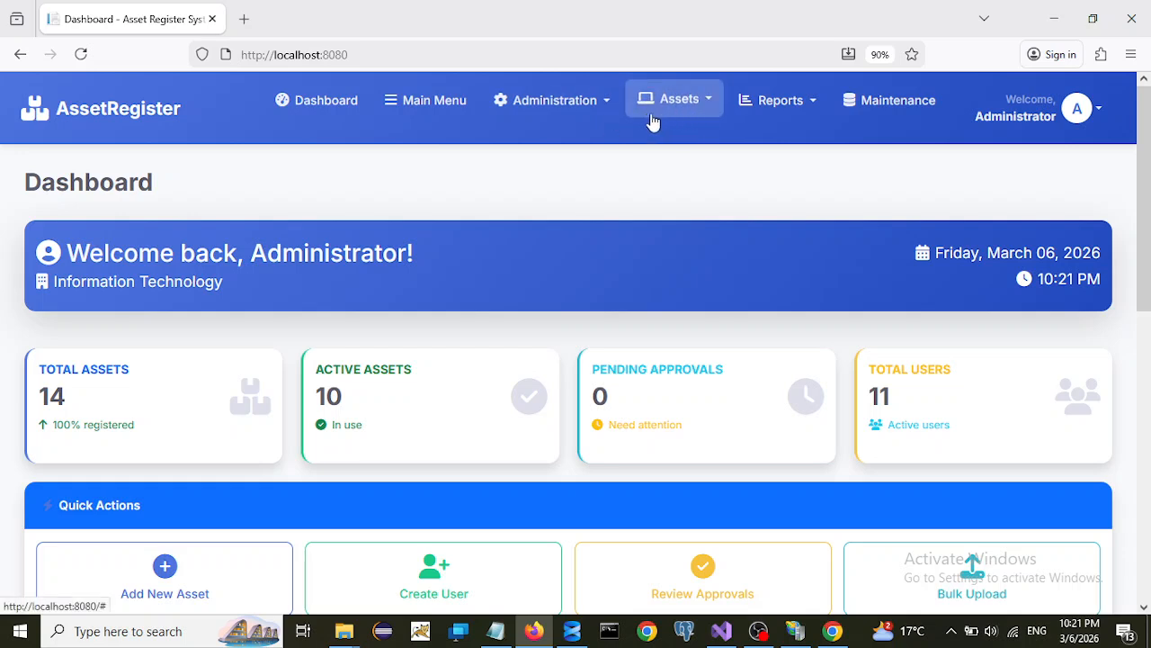
{"action": "left_click", "coordinate": [711, 104]}
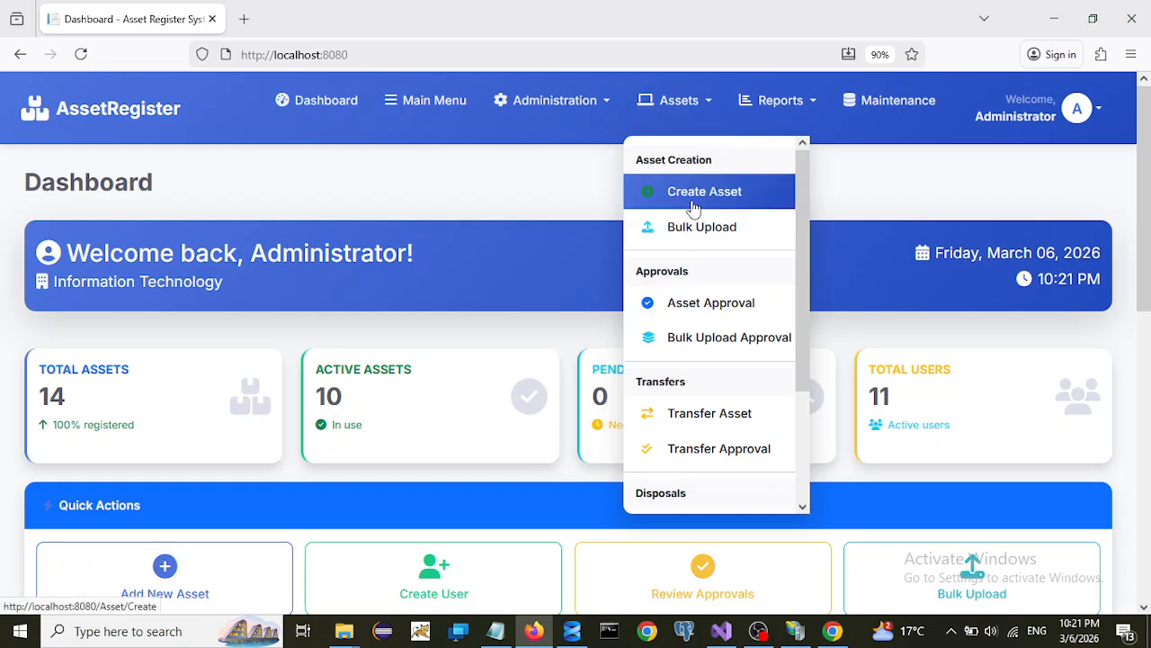
- Start a new asset in Create Asset and name it PRINTER
{"action": "left_click", "coordinate": [694, 206]}
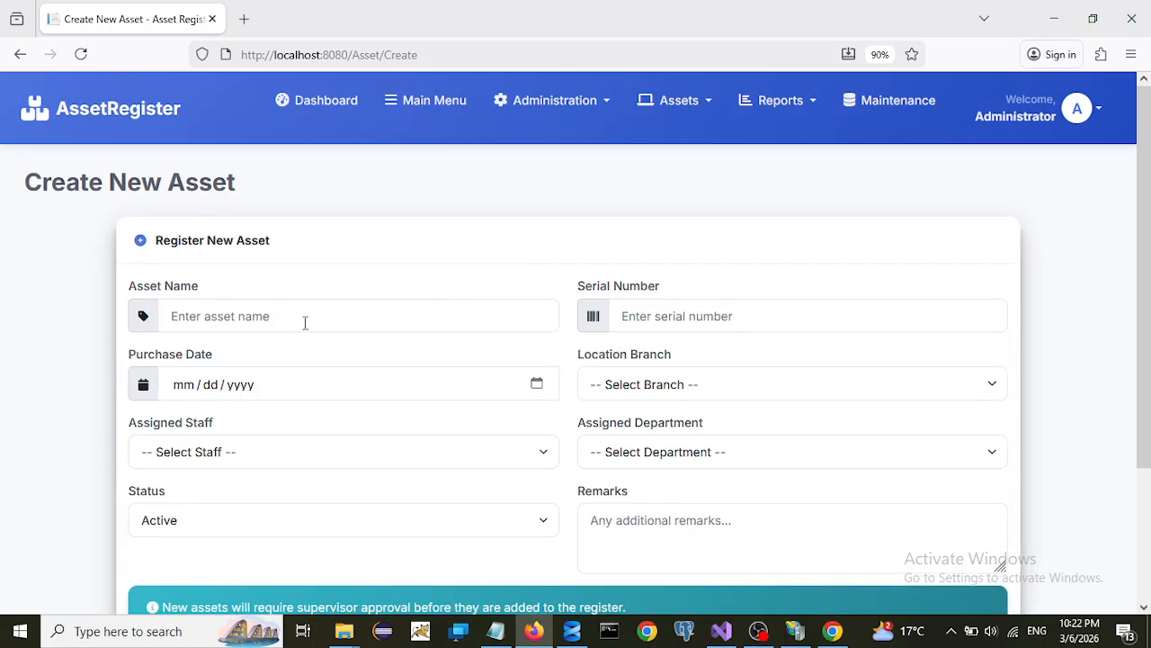
{"action": "left_click", "coordinate": [304, 321]}
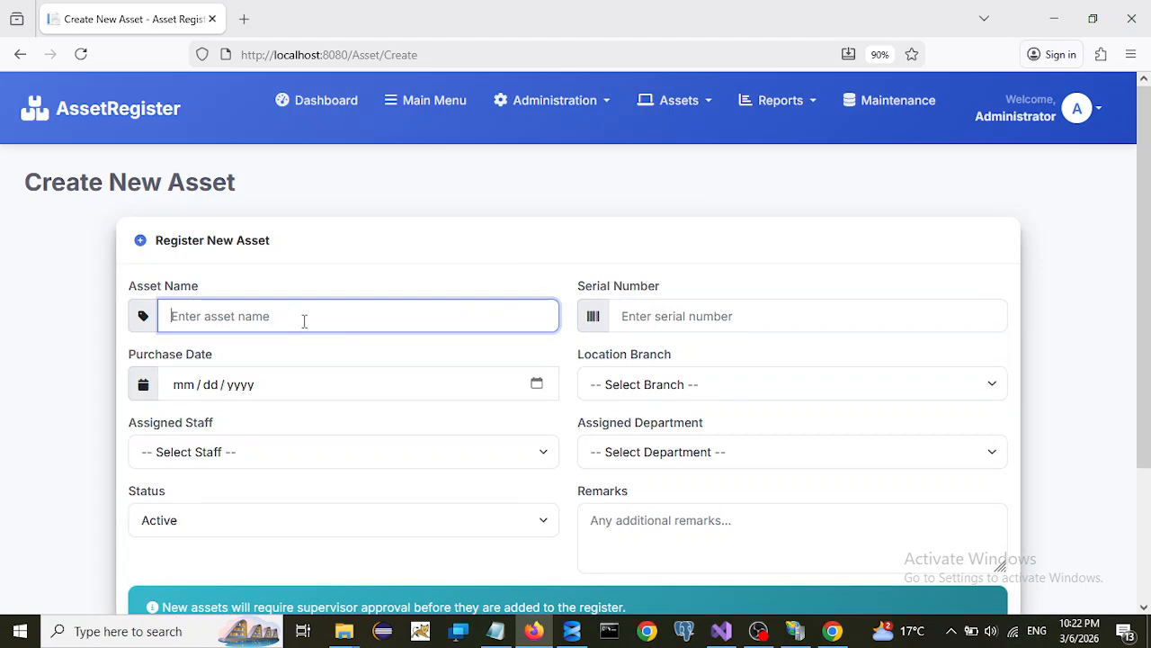
{"action": "type", "text": "PRINY"}
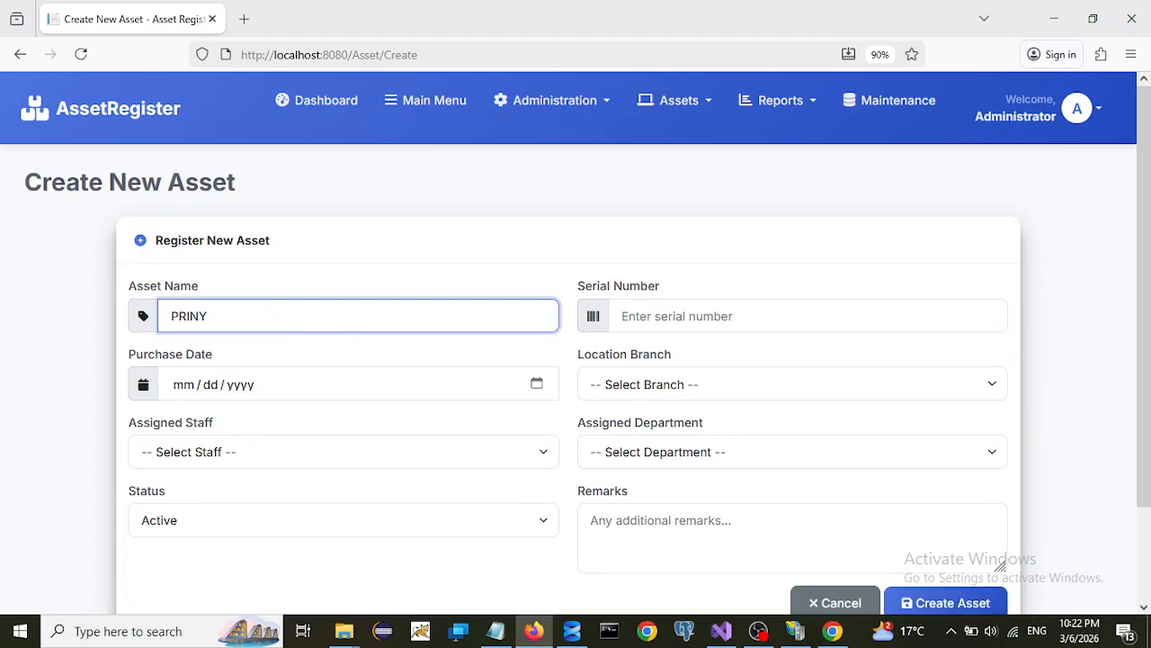
{"action": "key", "text": "BackSpace"}
{"action": "type", "text": "TER"}
- Set purchase date 03/04/2026, assign a staff member, and keep status Active
{"action": "left_click", "coordinate": [537, 387]}
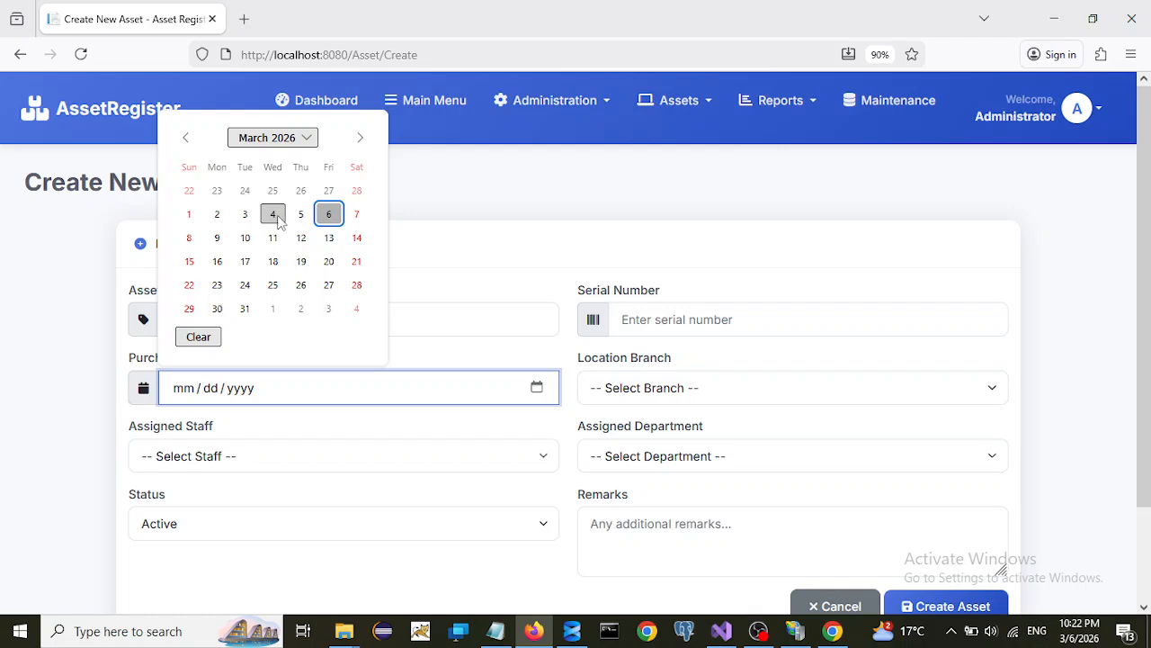
{"action": "left_click", "coordinate": [278, 220]}
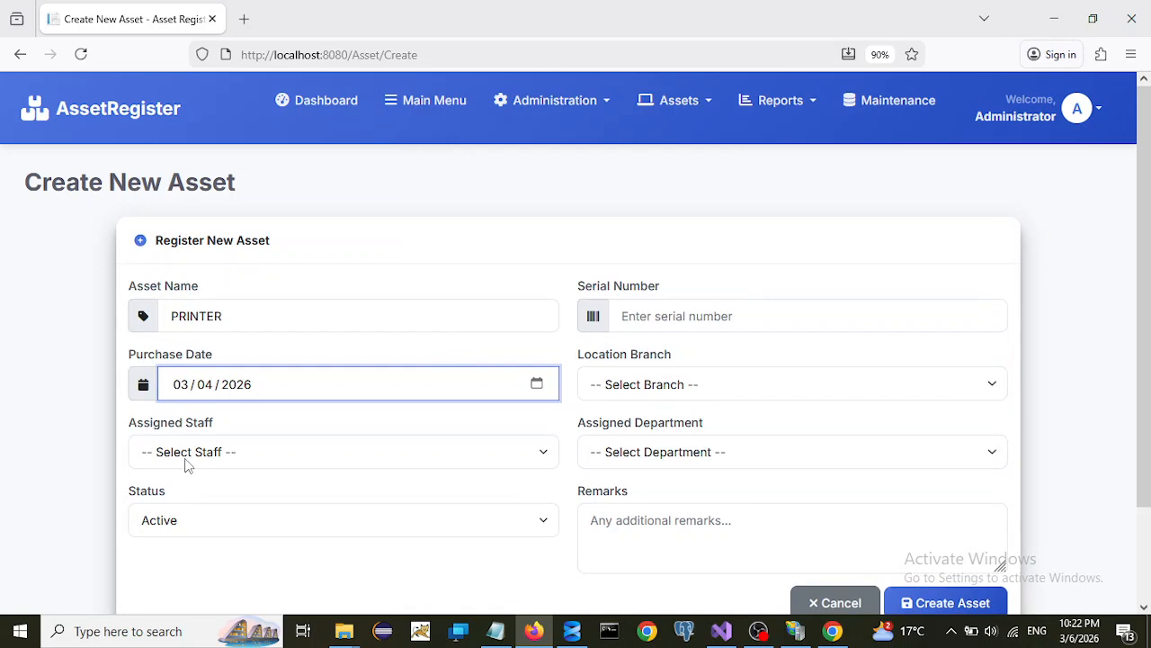
{"action": "left_click", "coordinate": [208, 460]}
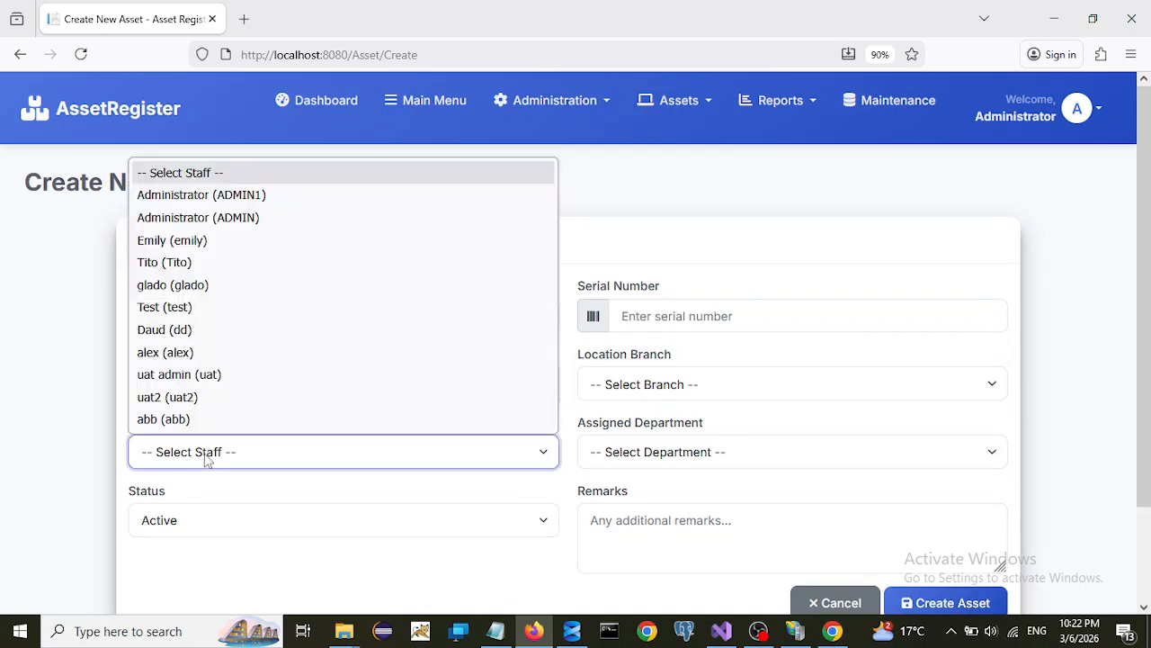
{"action": "left_click", "coordinate": [167, 352]}
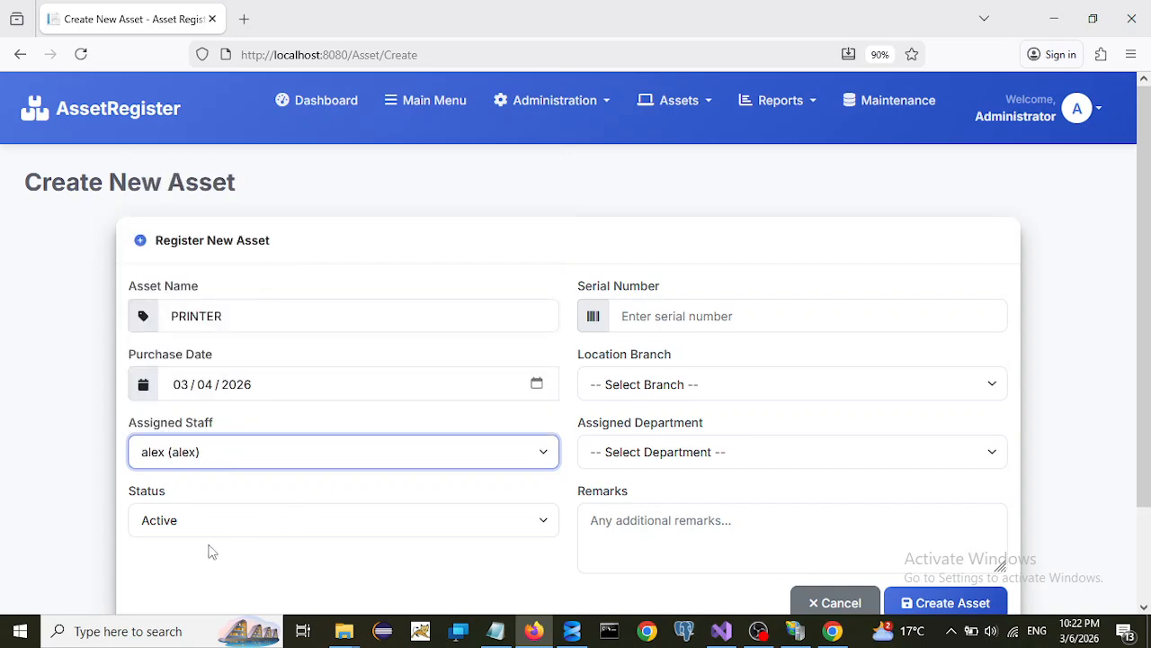
{"action": "scroll", "coordinate": [260, 498], "scroll_direction": "down", "scroll_amount": 2}
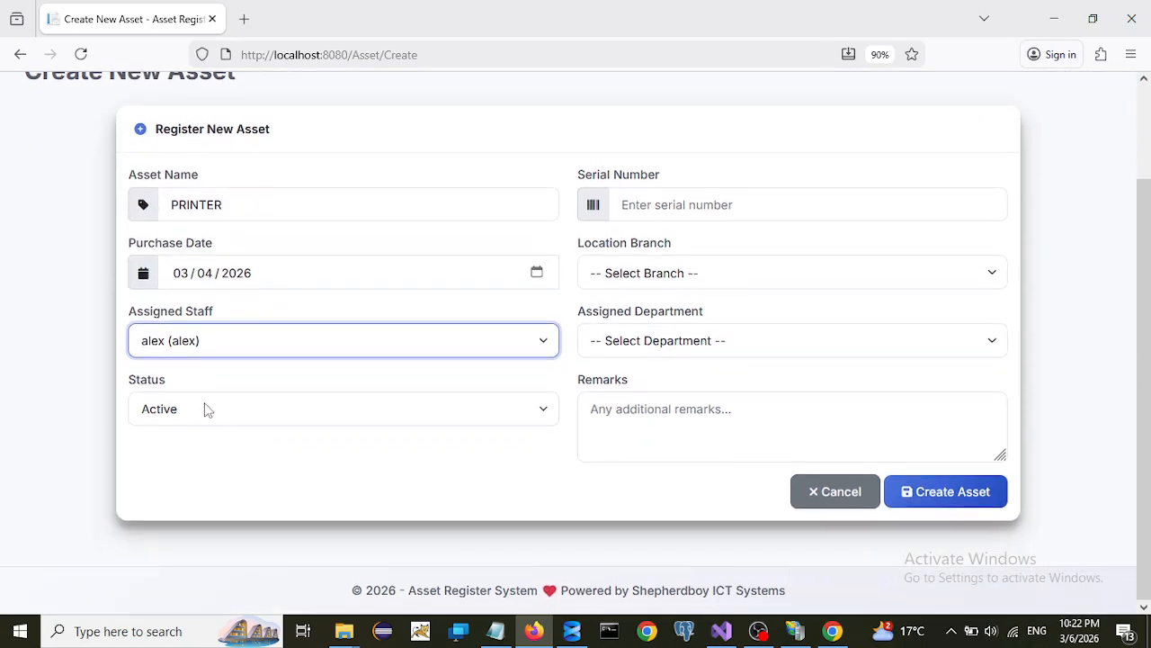
{"action": "left_click", "coordinate": [203, 409]}
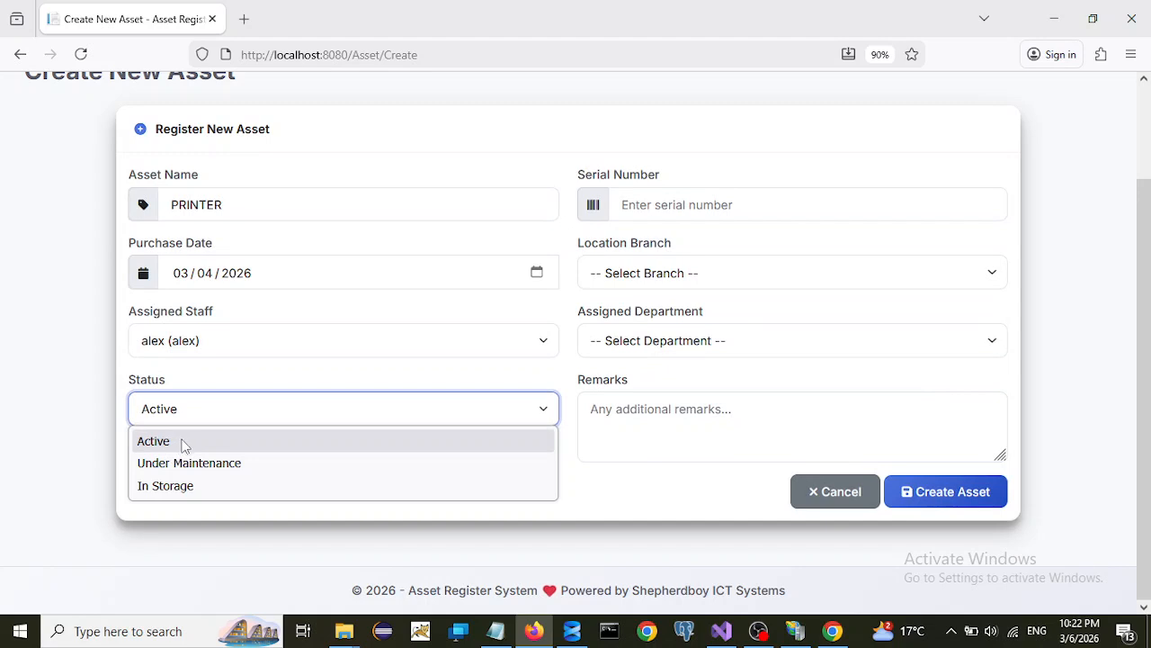
{"action": "left_click", "coordinate": [183, 445]}
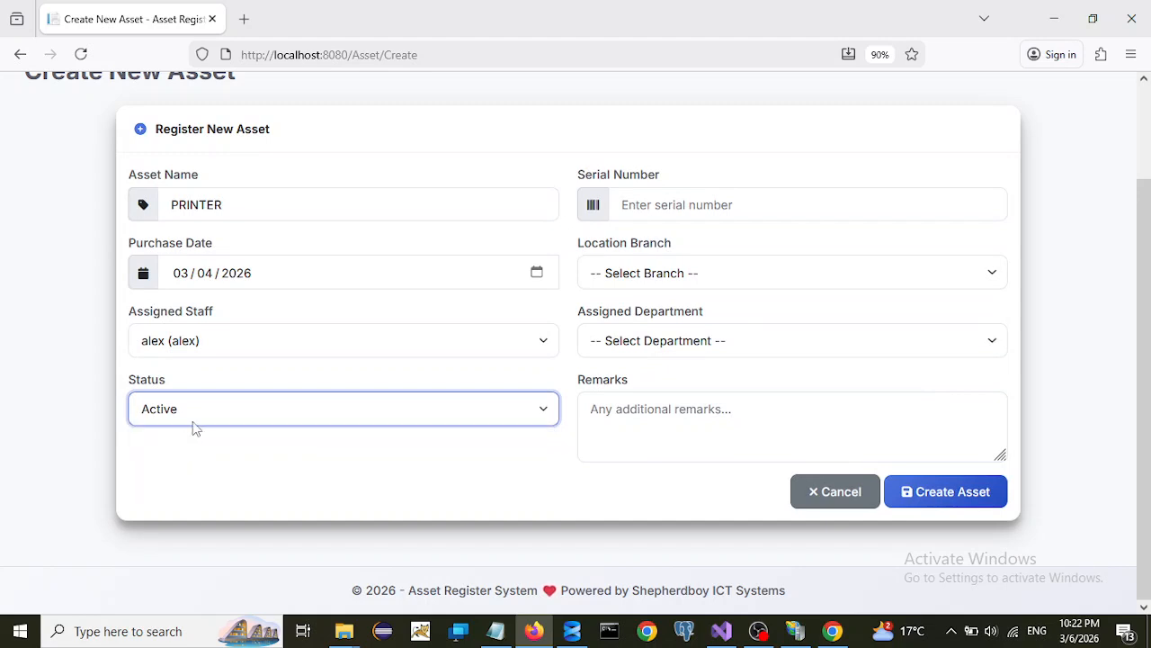
{"action": "left_click", "coordinate": [627, 204]}
- Enter serial GF364742D, South Branch, Operations, remark NEW PRINTER, and create the asset
{"action": "type", "text": "GF36474"}
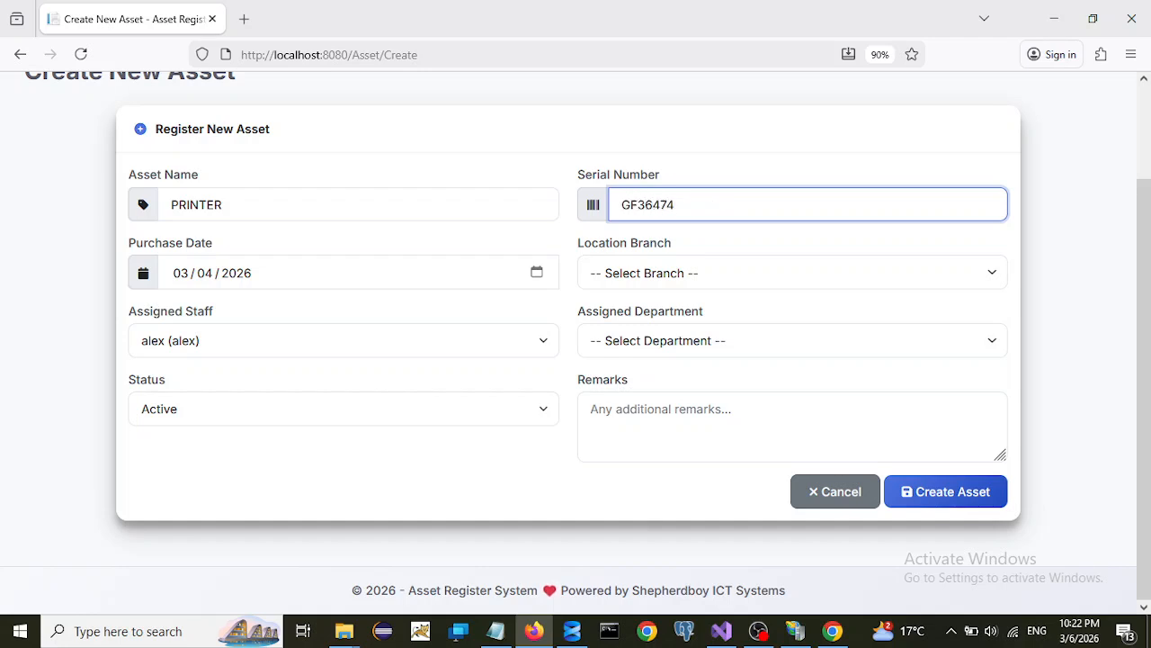
{"action": "type", "text": "2D"}
{"action": "left_click", "coordinate": [708, 275]}
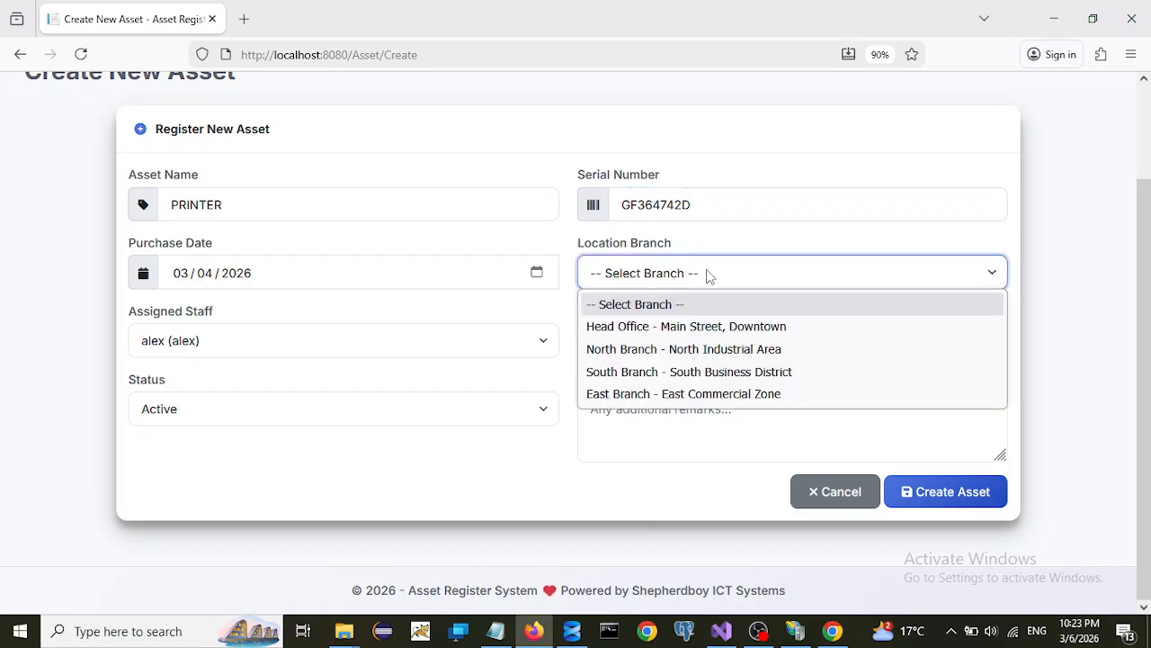
{"action": "left_click", "coordinate": [660, 373]}
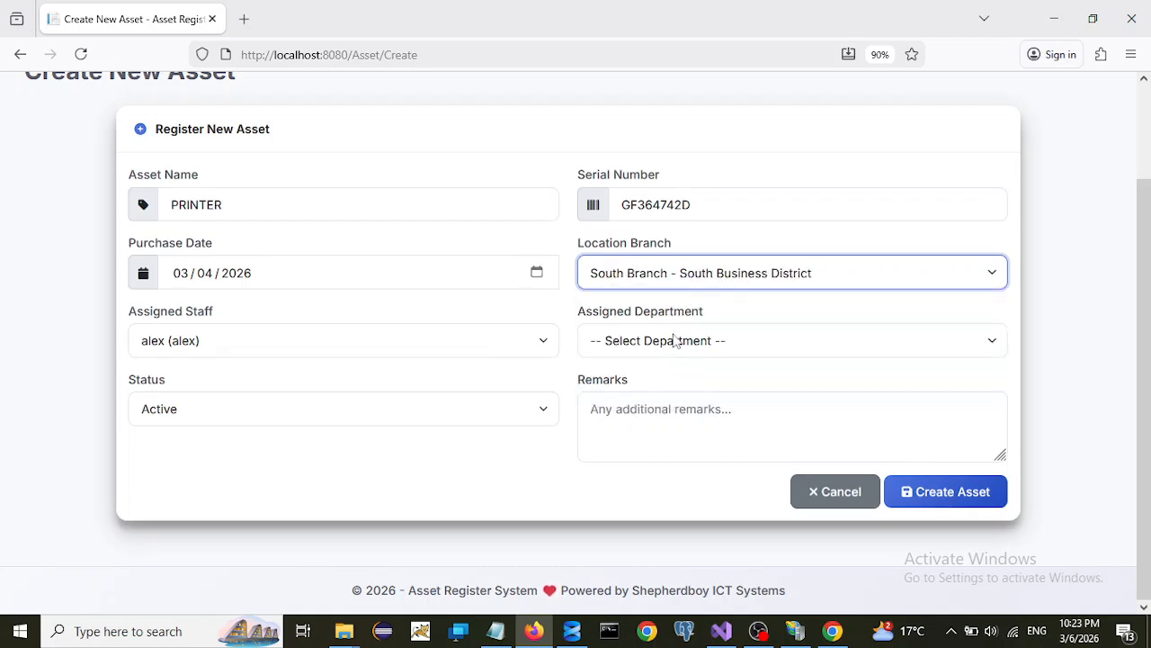
{"action": "left_click", "coordinate": [676, 341]}
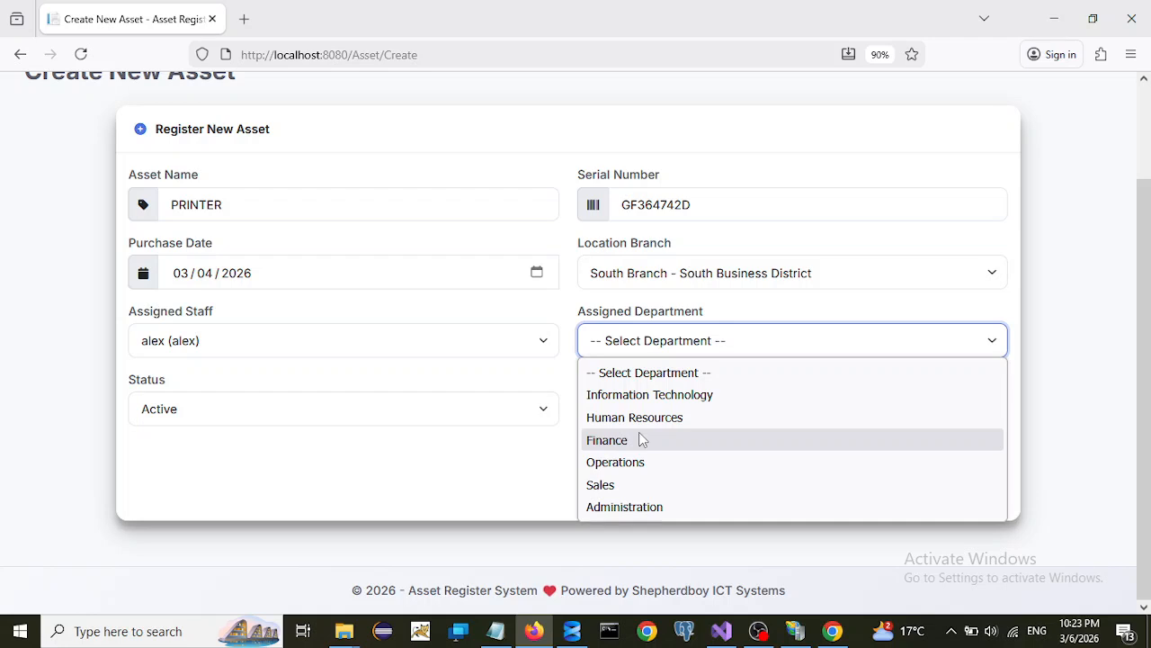
{"action": "left_click", "coordinate": [630, 462]}
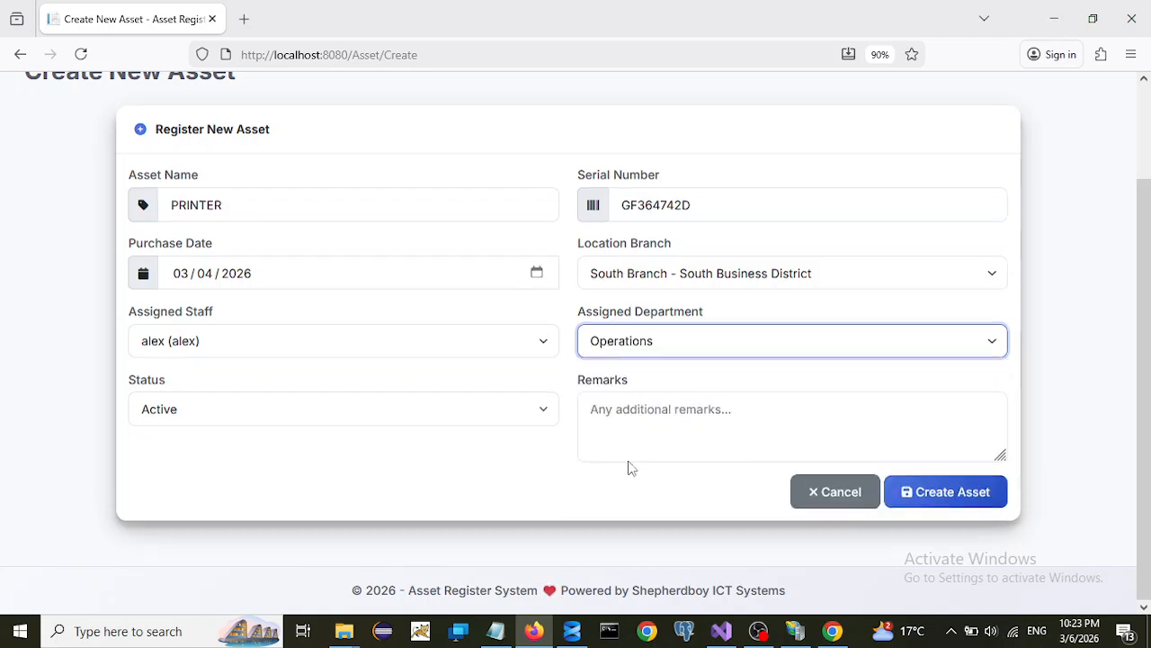
{"action": "left_click", "coordinate": [665, 402]}
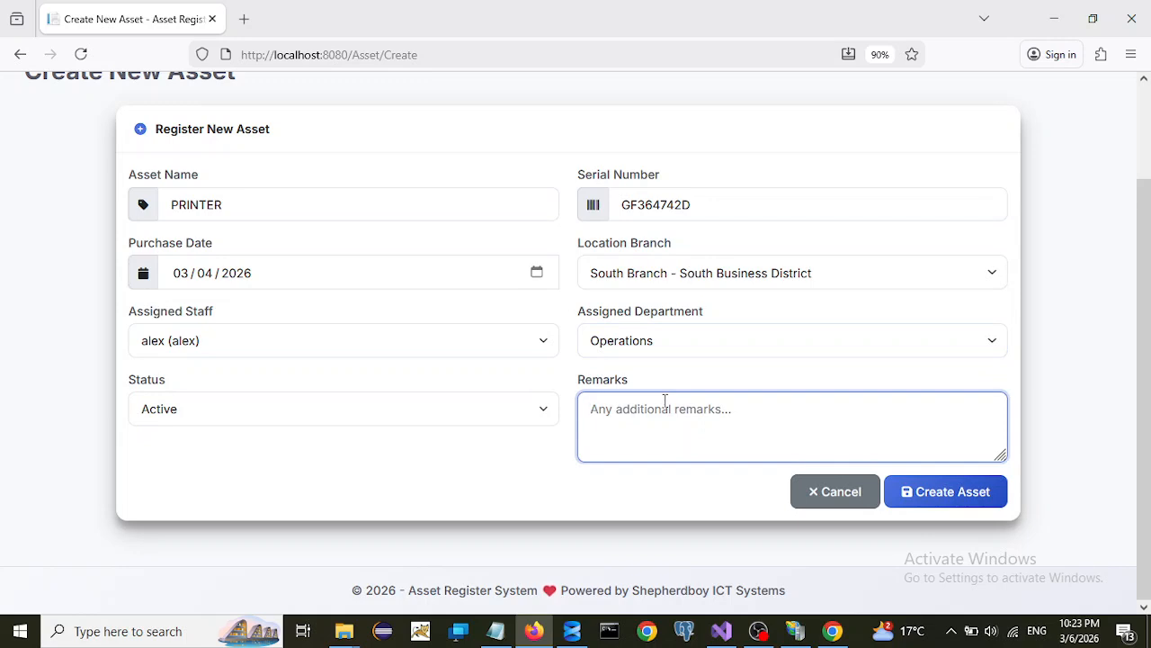
{"action": "type", "text": "NEW P"}
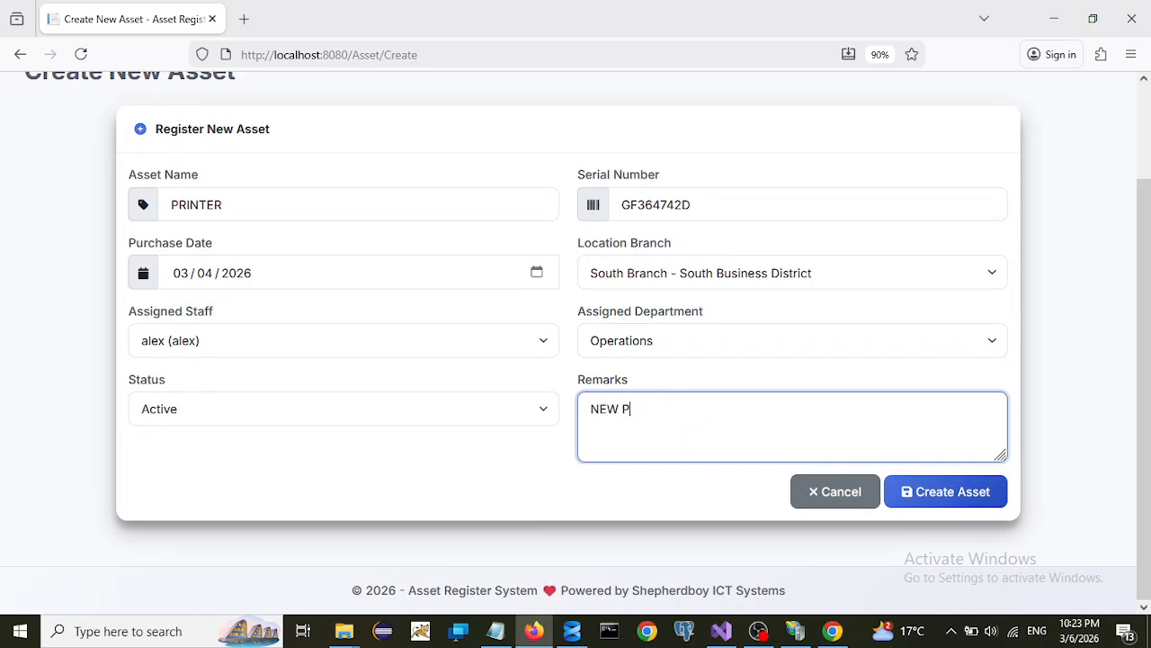
{"action": "type", "text": "RINTER"}
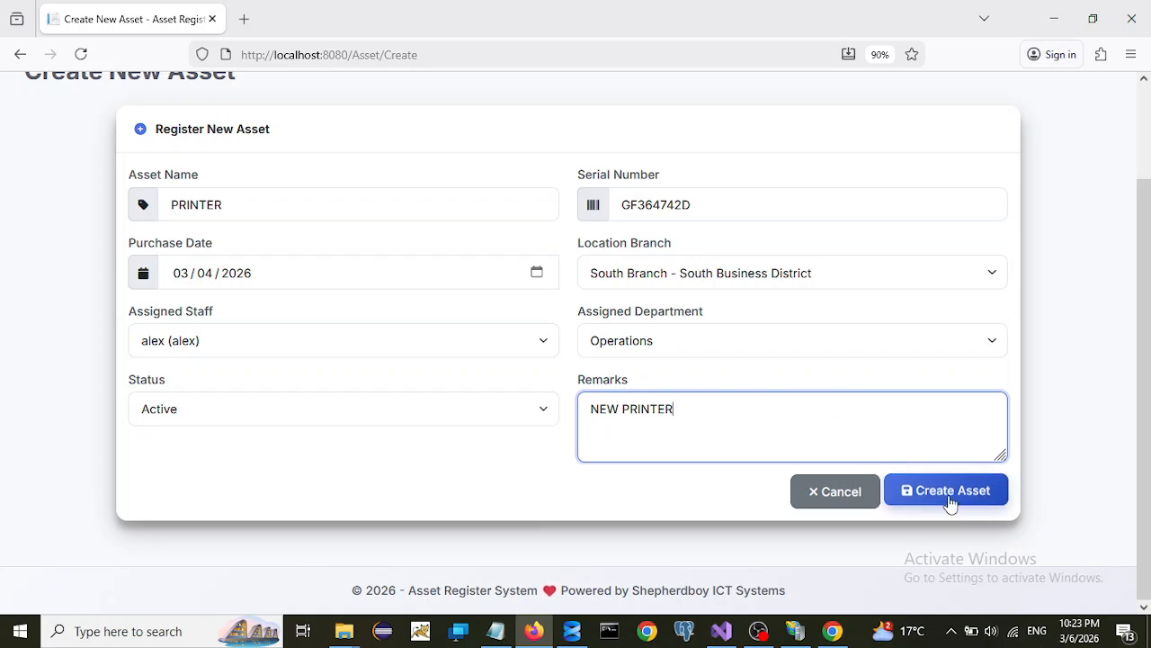
{"action": "left_click", "coordinate": [945, 501]}
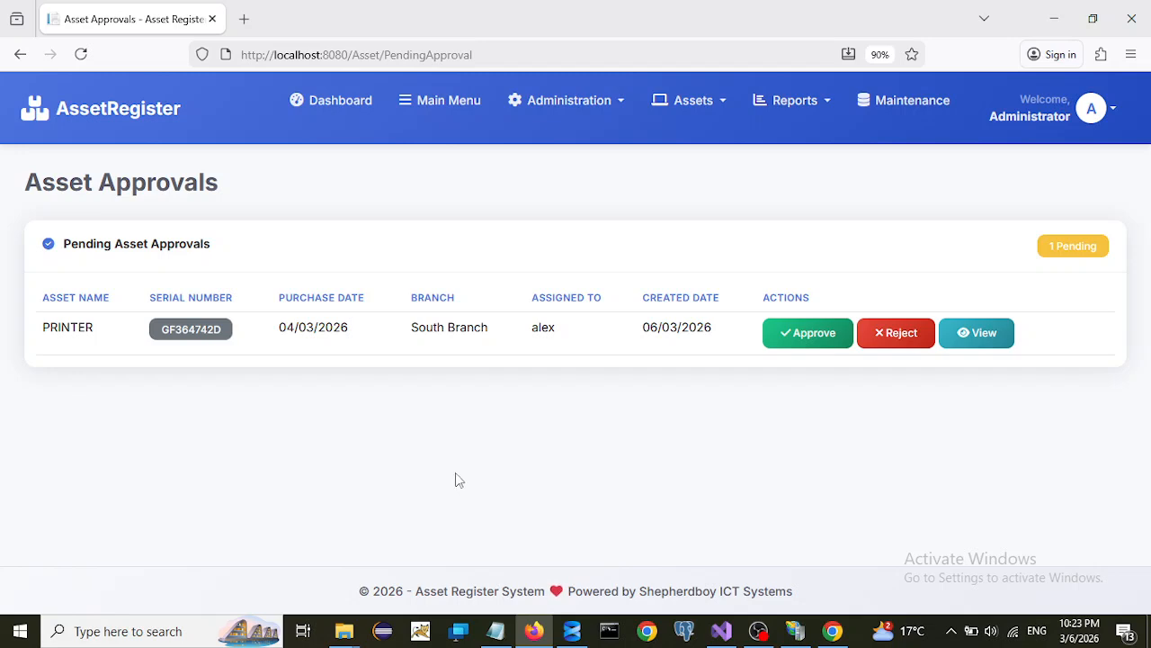
- Open the Administrator account dropdown at top right
{"action": "left_click", "coordinate": [1113, 112]}
- Log out, then sign back in with the admin user ID and administrator password
{"action": "left_click", "coordinate": [1035, 333]}
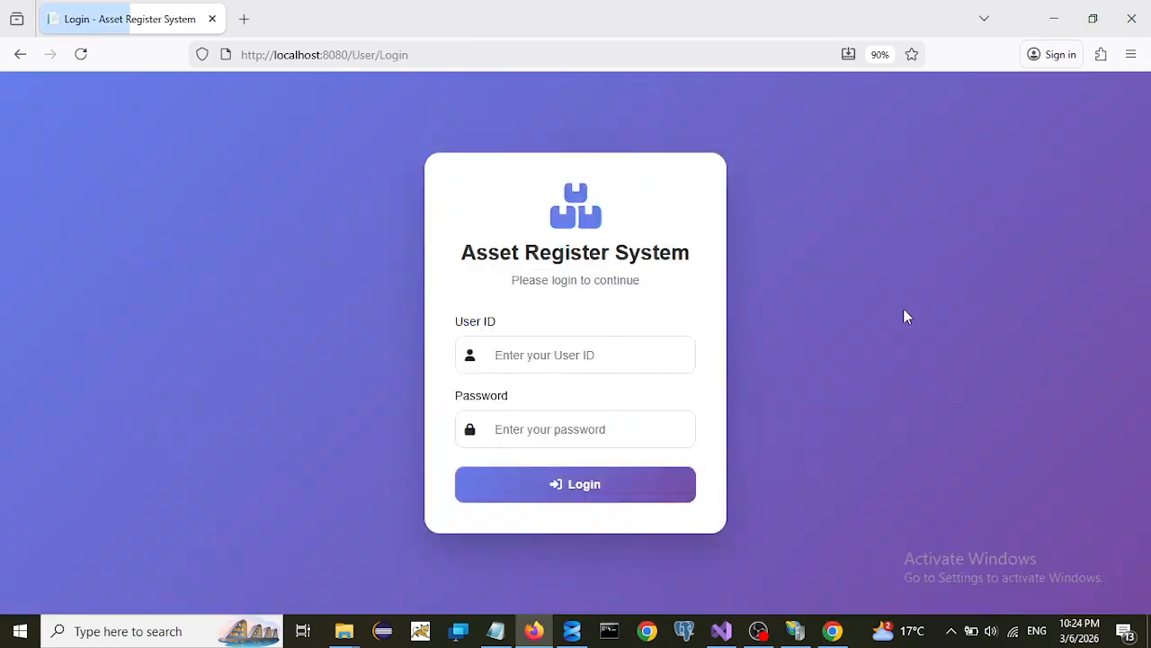
{"action": "left_click", "coordinate": [513, 361]}
{"action": "type", "text": "ADMIN1"}
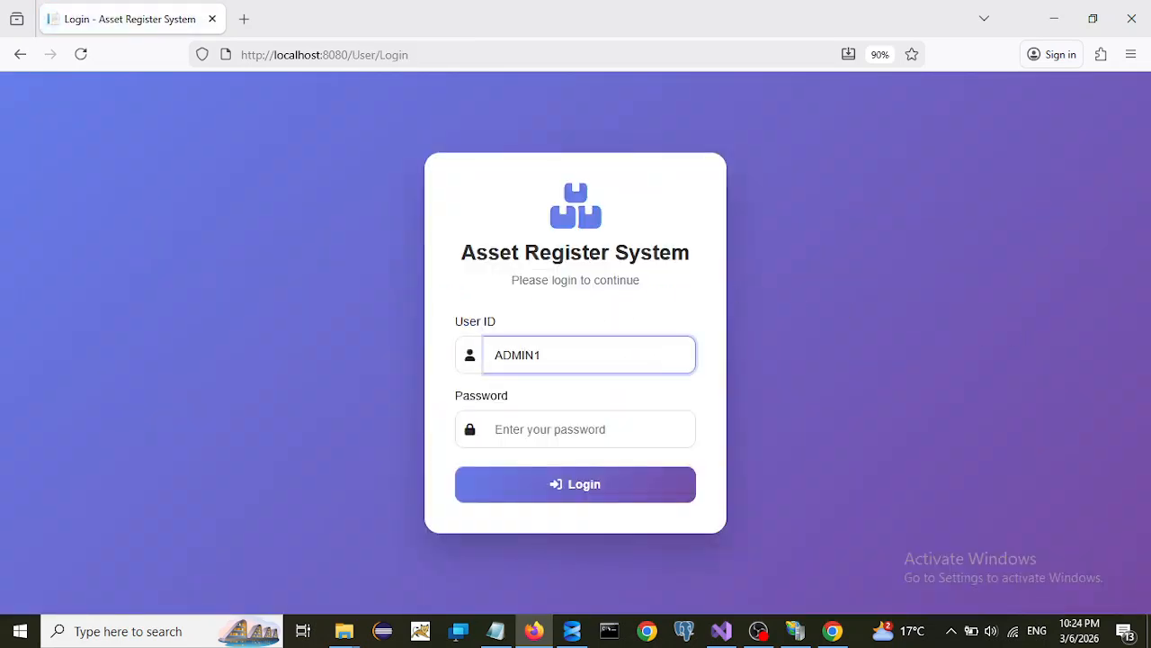
{"action": "type", "text": "N"}
{"action": "key", "text": "BackSpace"}
{"action": "key", "text": "BackSpace"}
{"action": "key", "text": "BackSpace"}
{"action": "key", "text": "BackSpace"}
{"action": "key", "text": "BackSpace"}
{"action": "type", "text": "adm"}
{"action": "left_click", "coordinate": [541, 439]}
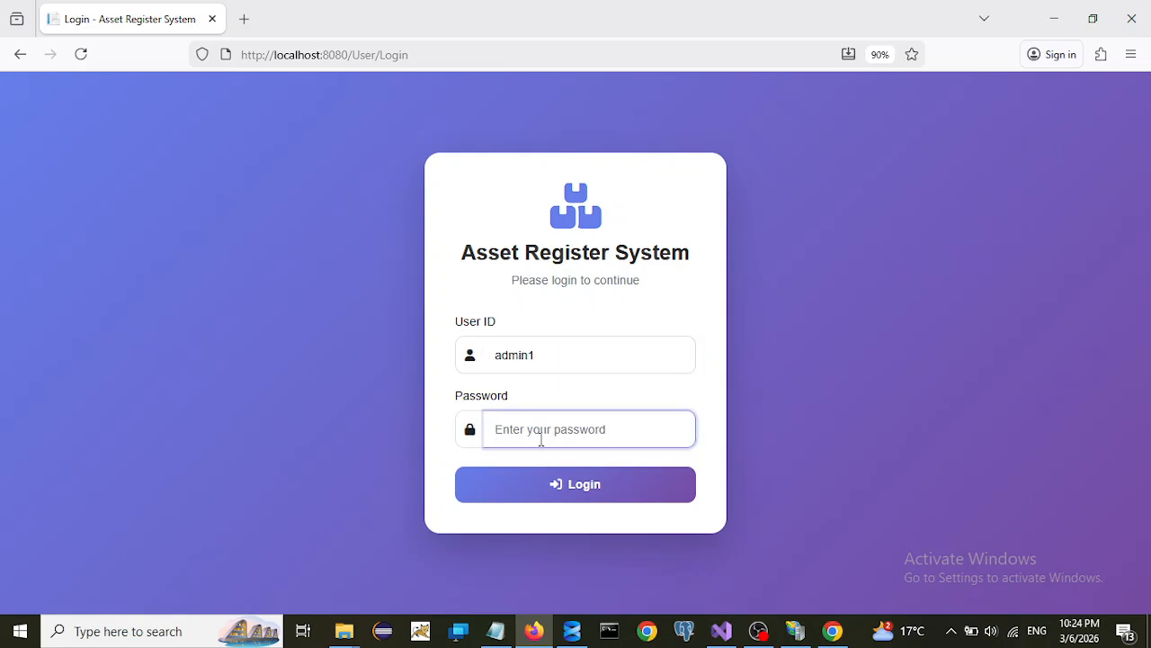
{"action": "type", "text": "ad•••••••"}
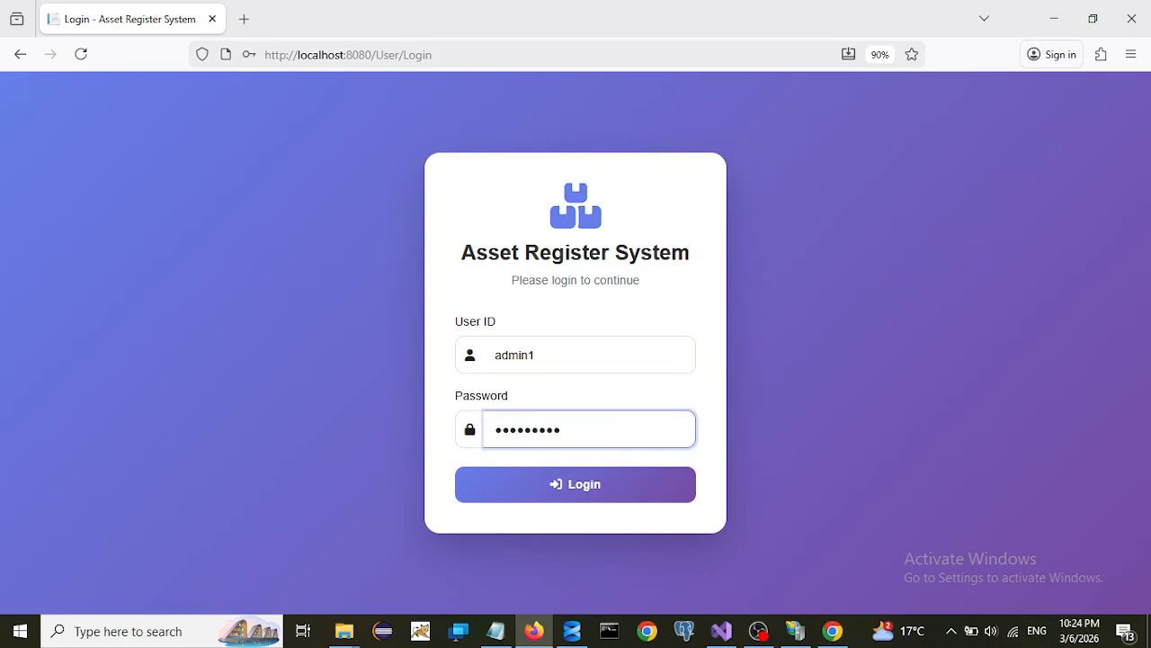
{"action": "left_click", "coordinate": [564, 492]}
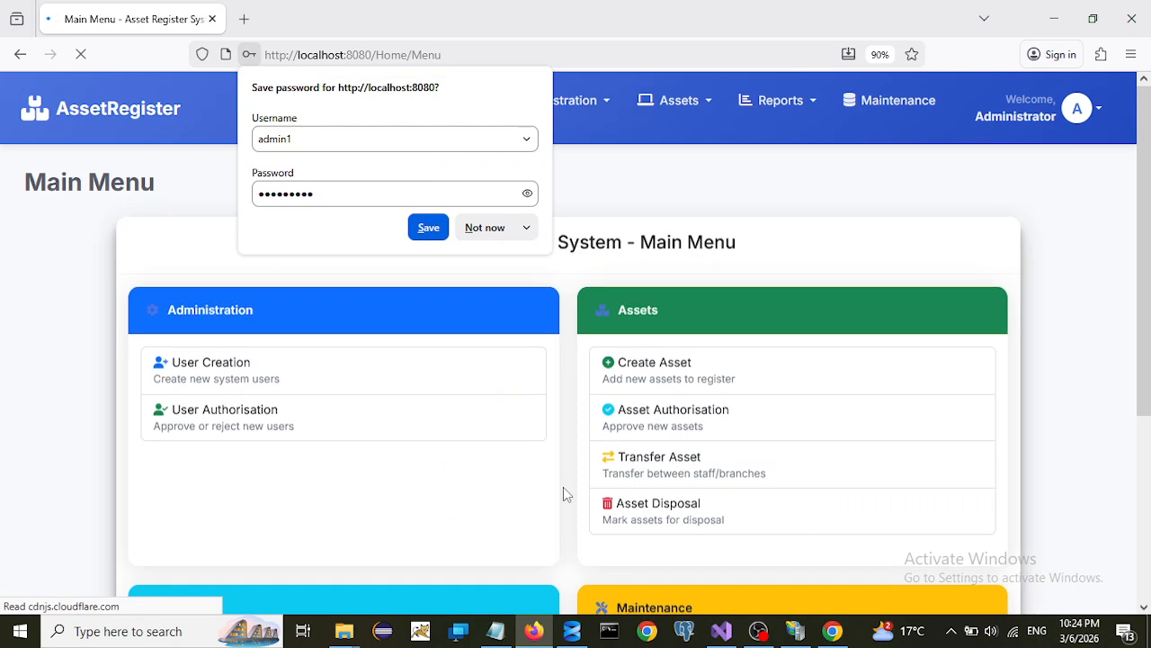
- Decline saving the password, then approve the pending PRINTER asset in Asset Approval
{"action": "left_click", "coordinate": [487, 228]}
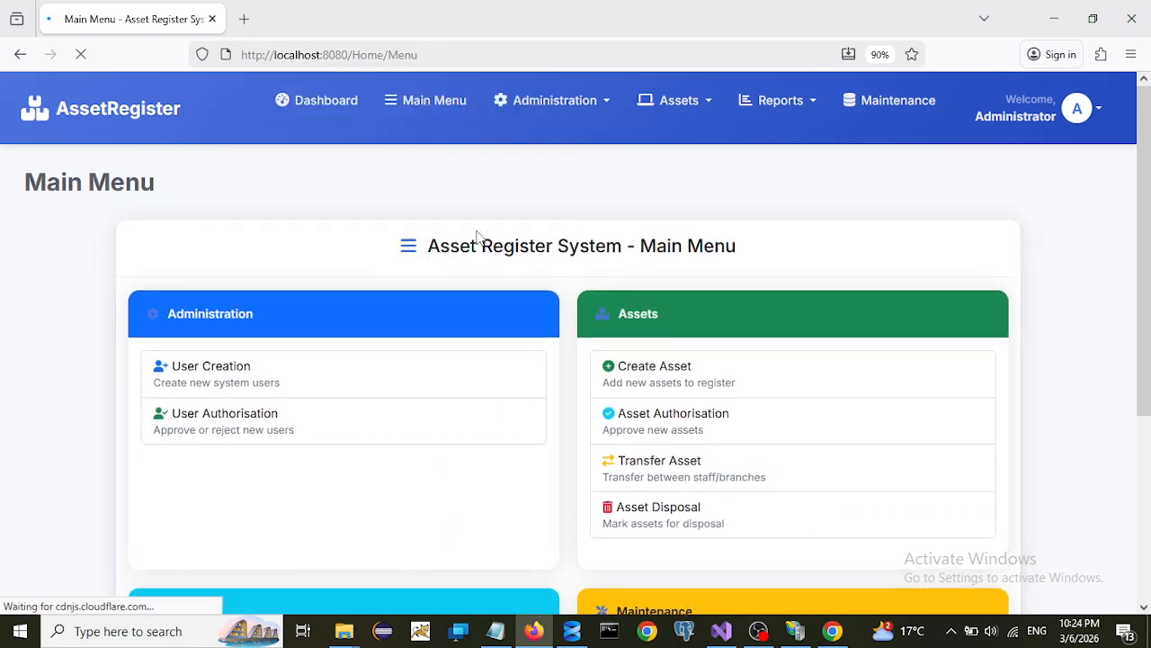
{"action": "left_click", "coordinate": [711, 109]}
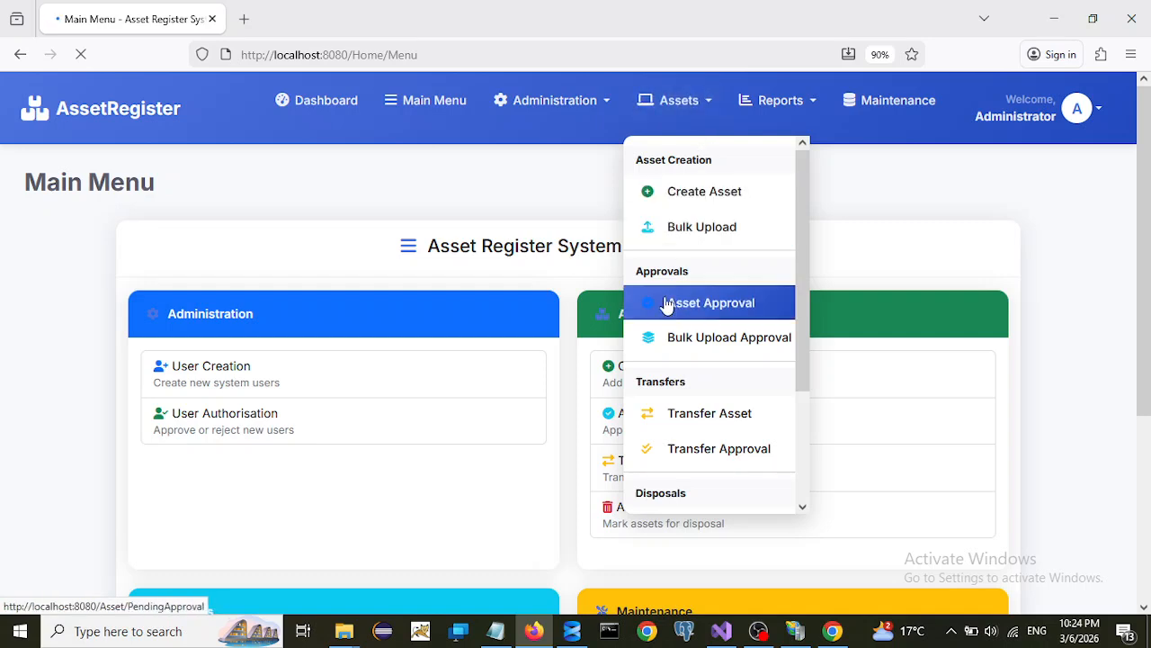
{"action": "left_click", "coordinate": [718, 310]}
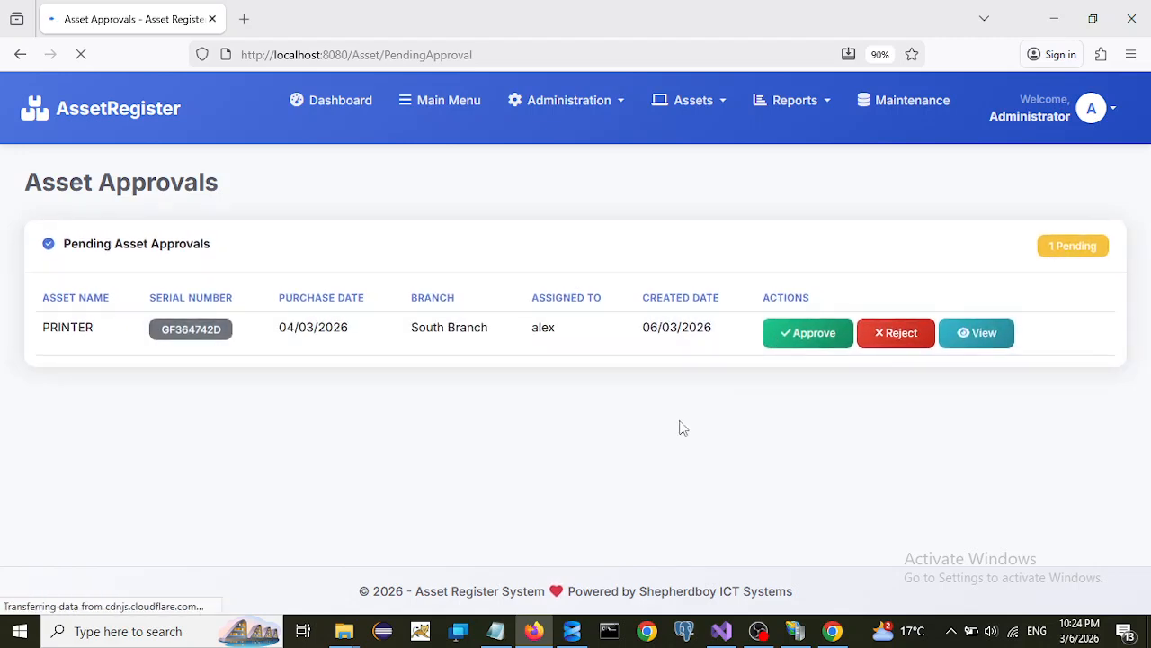
{"action": "left_click", "coordinate": [807, 334]}
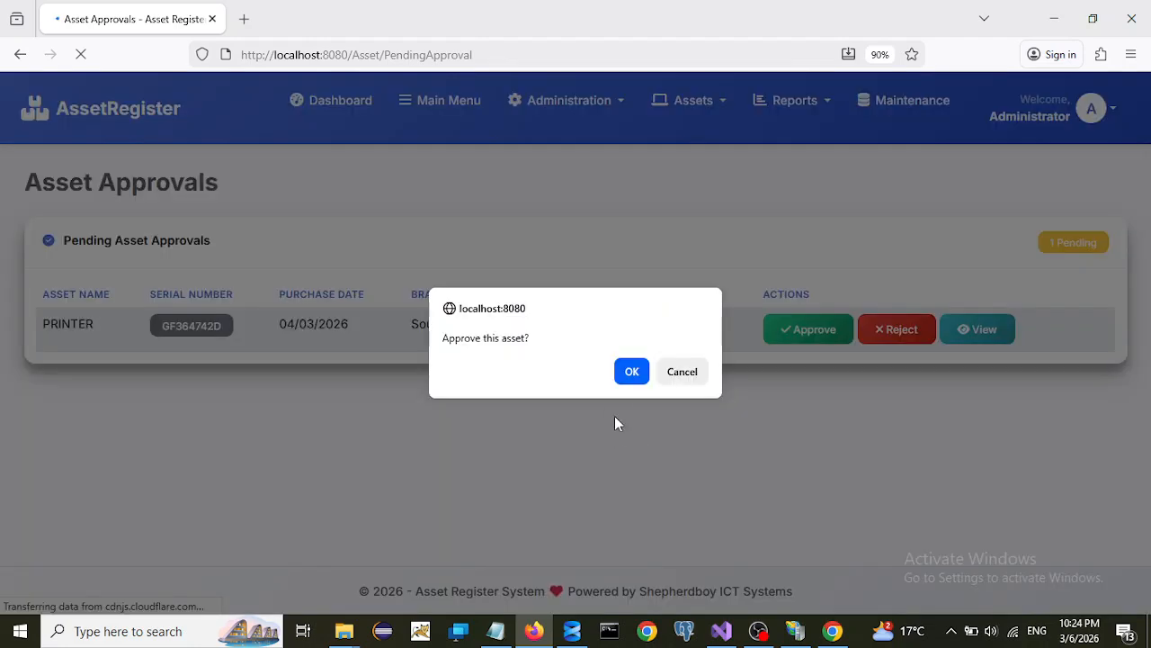
{"action": "left_click", "coordinate": [630, 372]}
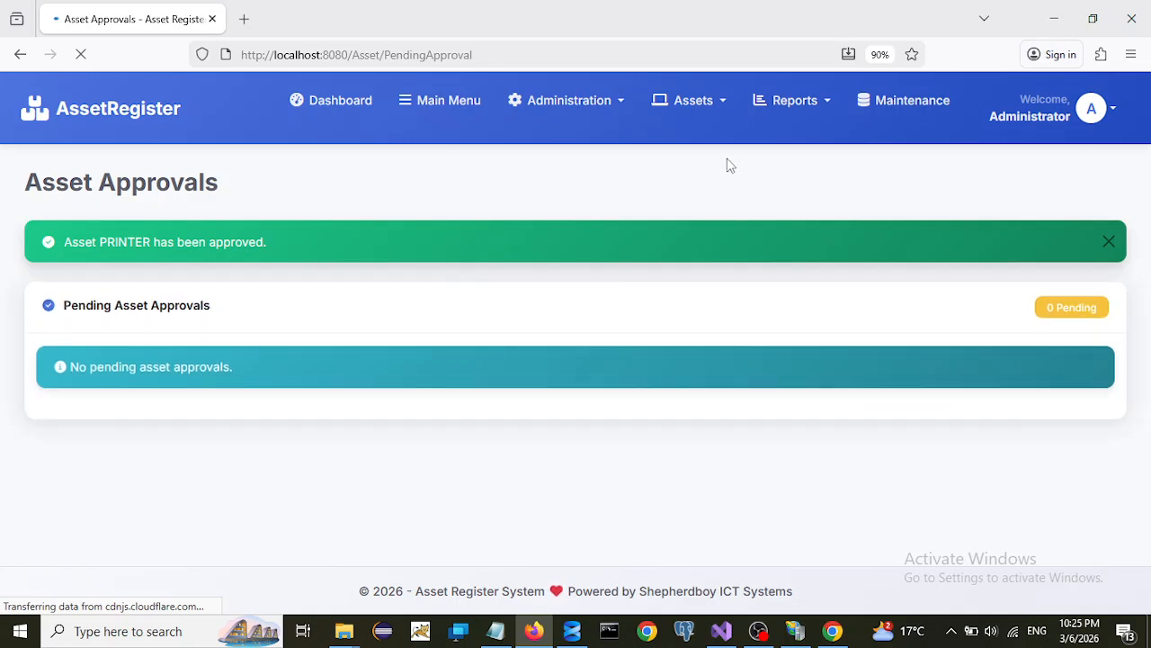
- Open the Asset Register report with dates 03/03/2026 to 03/05/2026
{"action": "left_click", "coordinate": [829, 105]}
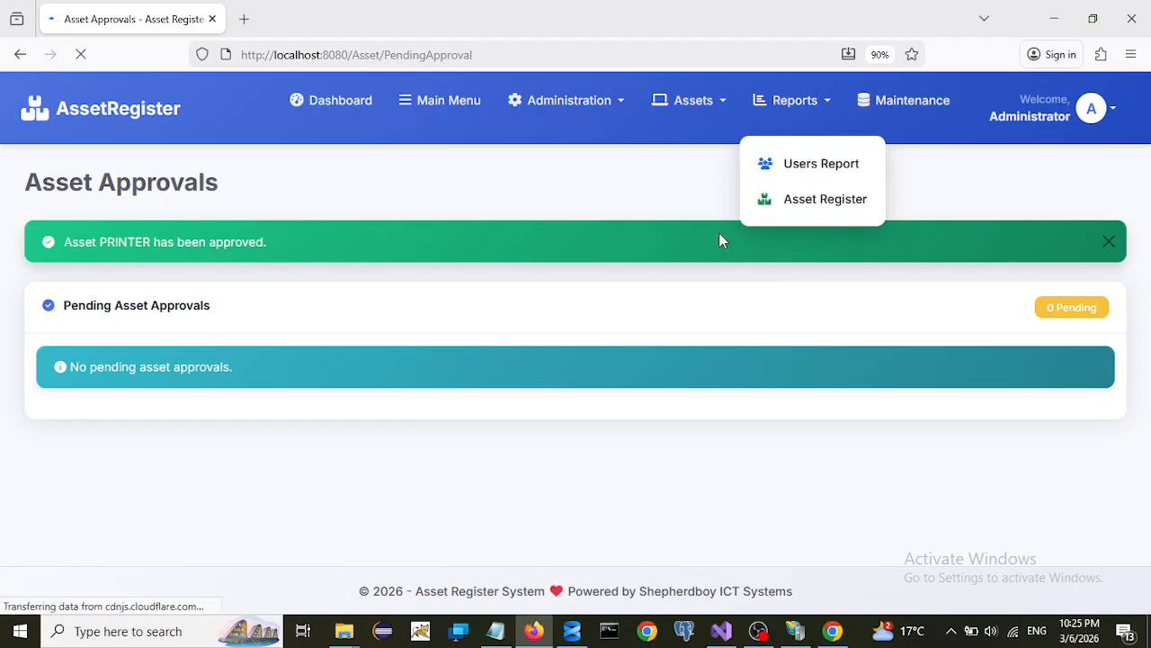
{"action": "left_click", "coordinate": [811, 207]}
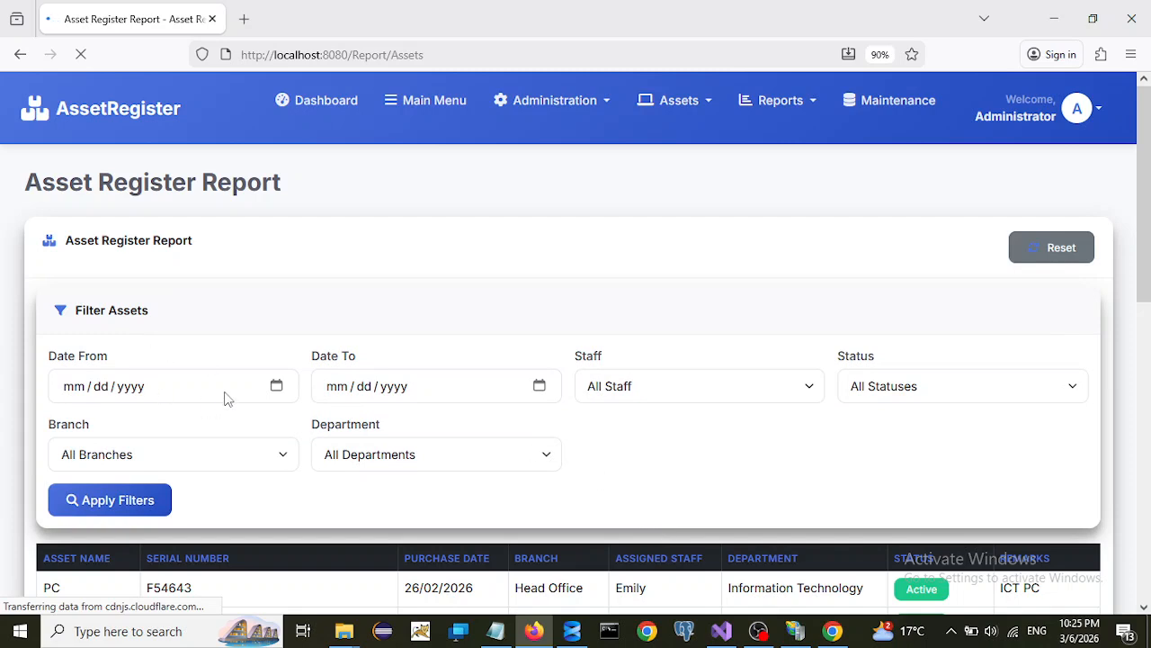
{"action": "left_click", "coordinate": [276, 386]}
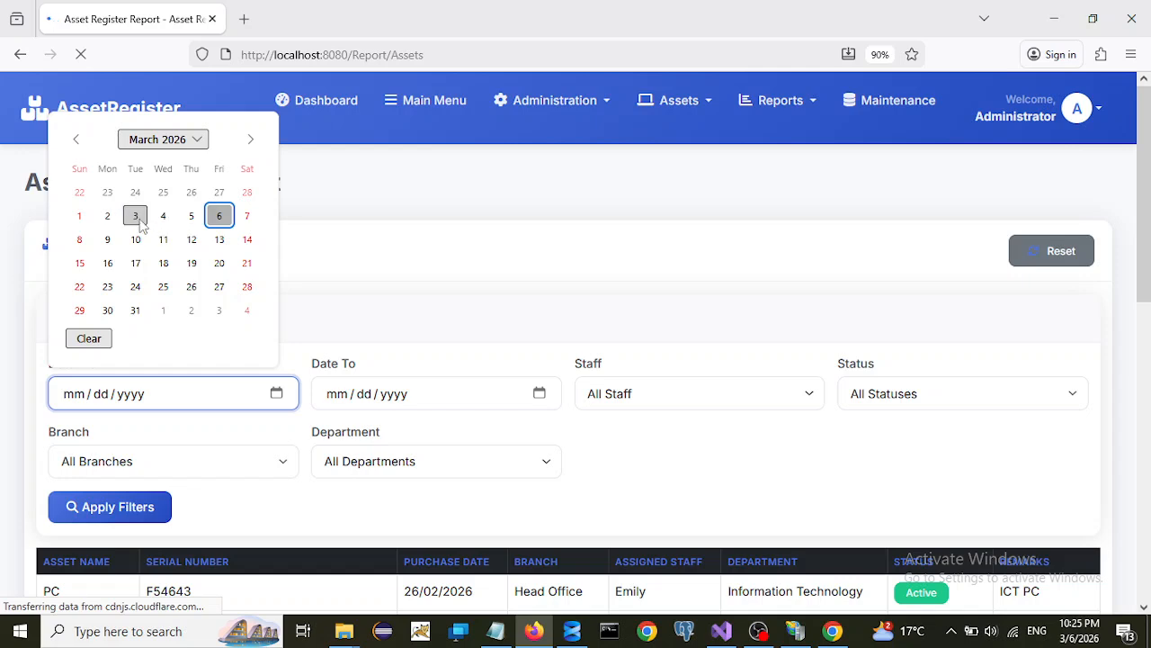
{"action": "left_click", "coordinate": [136, 219]}
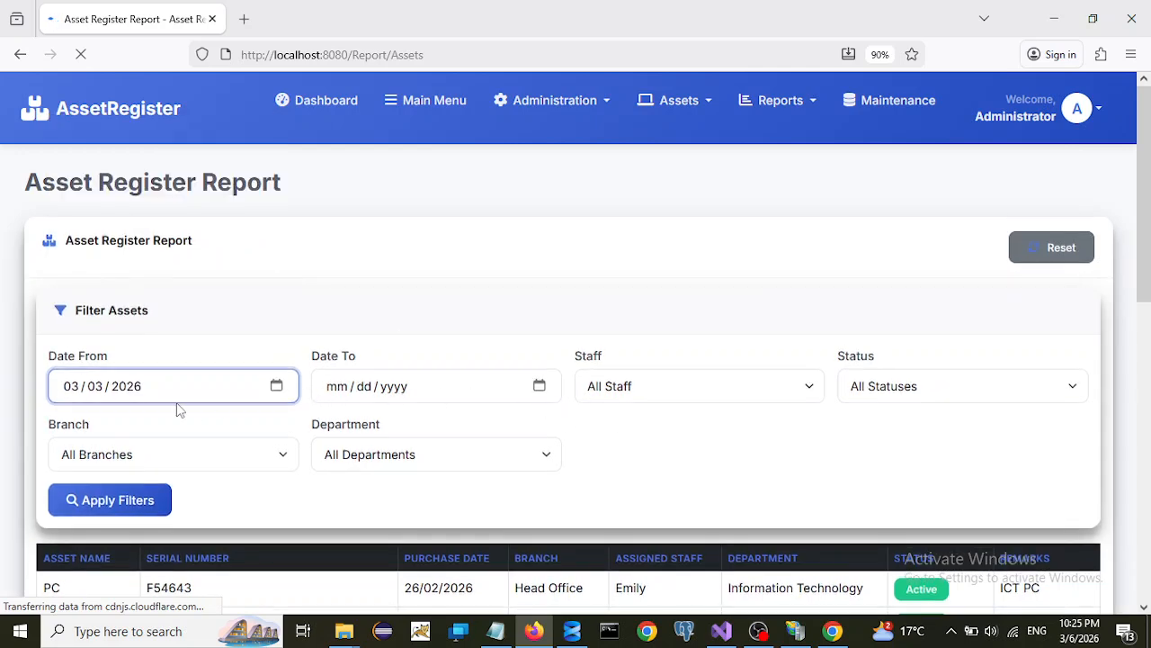
{"action": "left_click", "coordinate": [539, 385]}
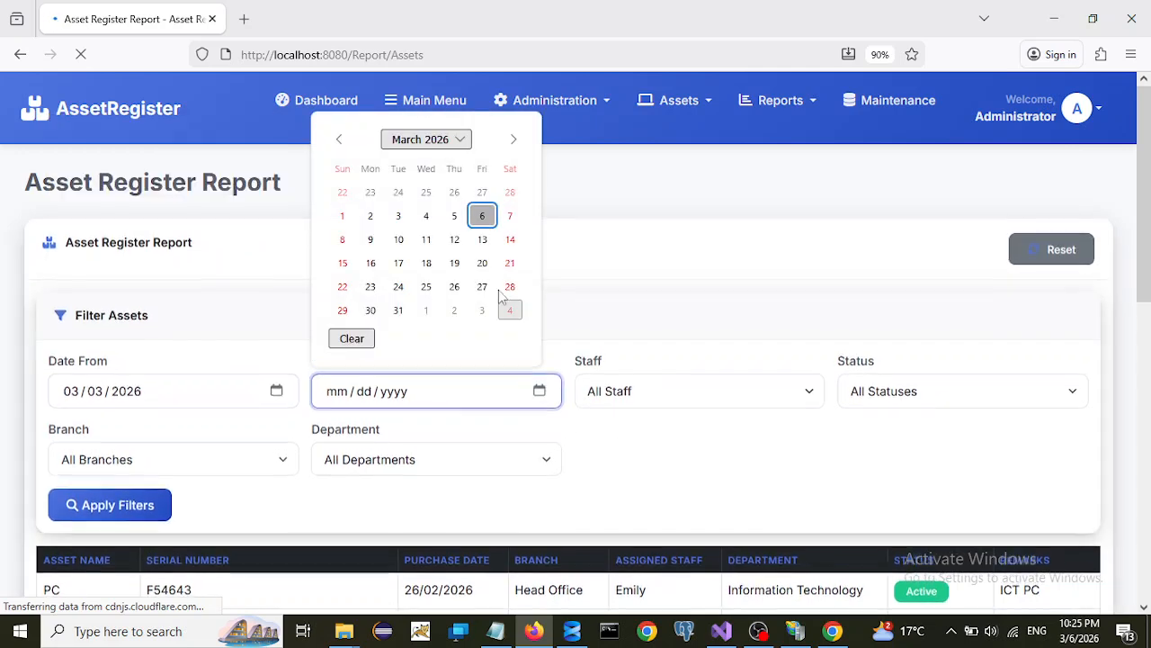
{"action": "left_click", "coordinate": [455, 215]}
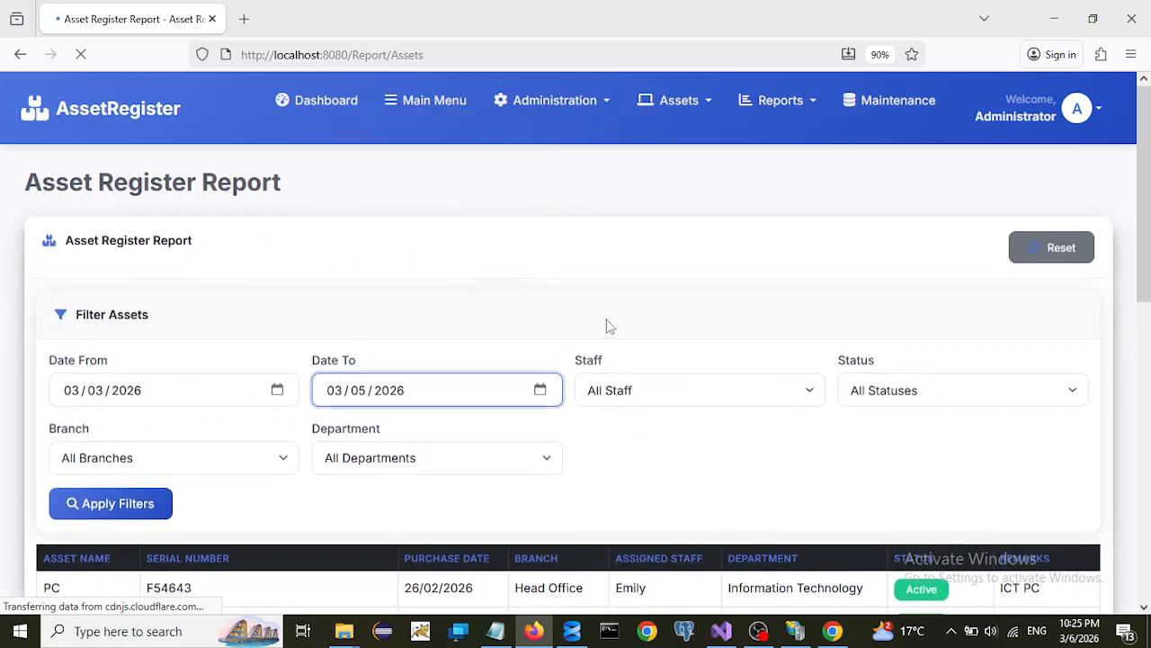
- Keep the staff filter at all staff, check status options, and apply the filters
{"action": "left_click", "coordinate": [682, 399]}
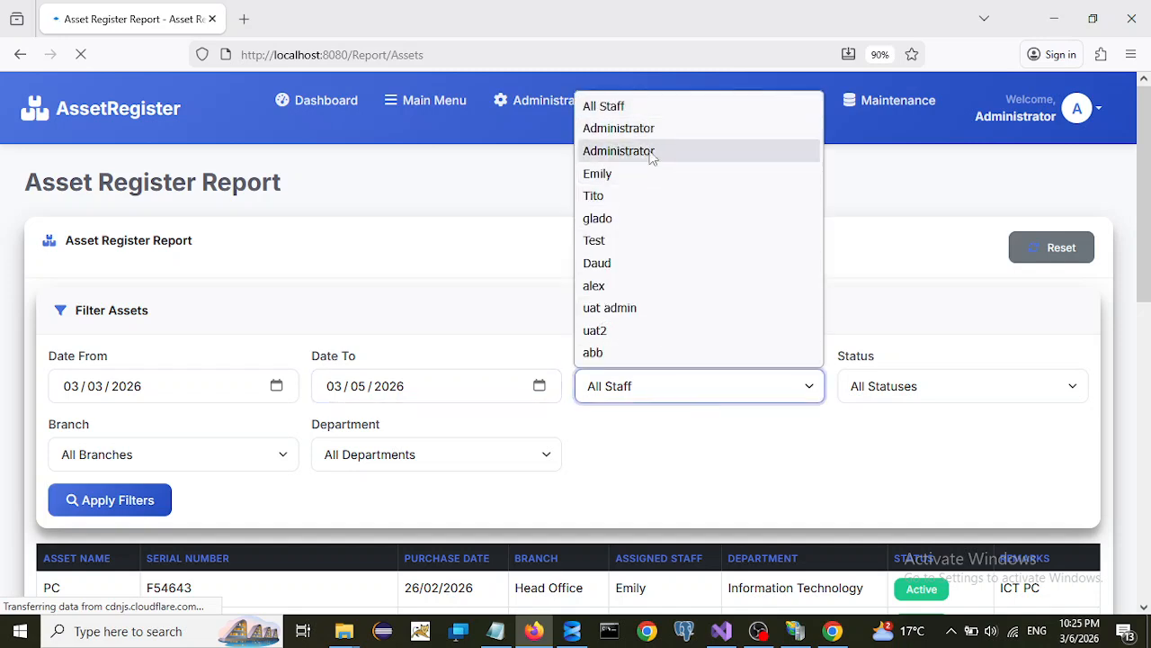
{"action": "left_click", "coordinate": [654, 463]}
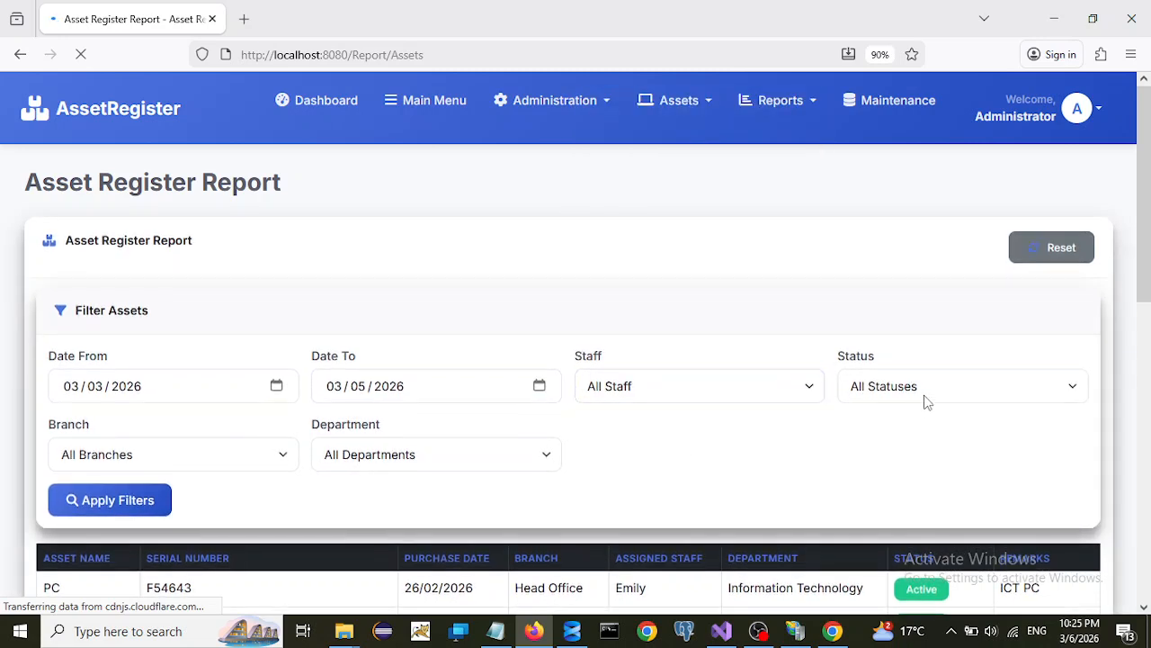
{"action": "left_click", "coordinate": [925, 398]}
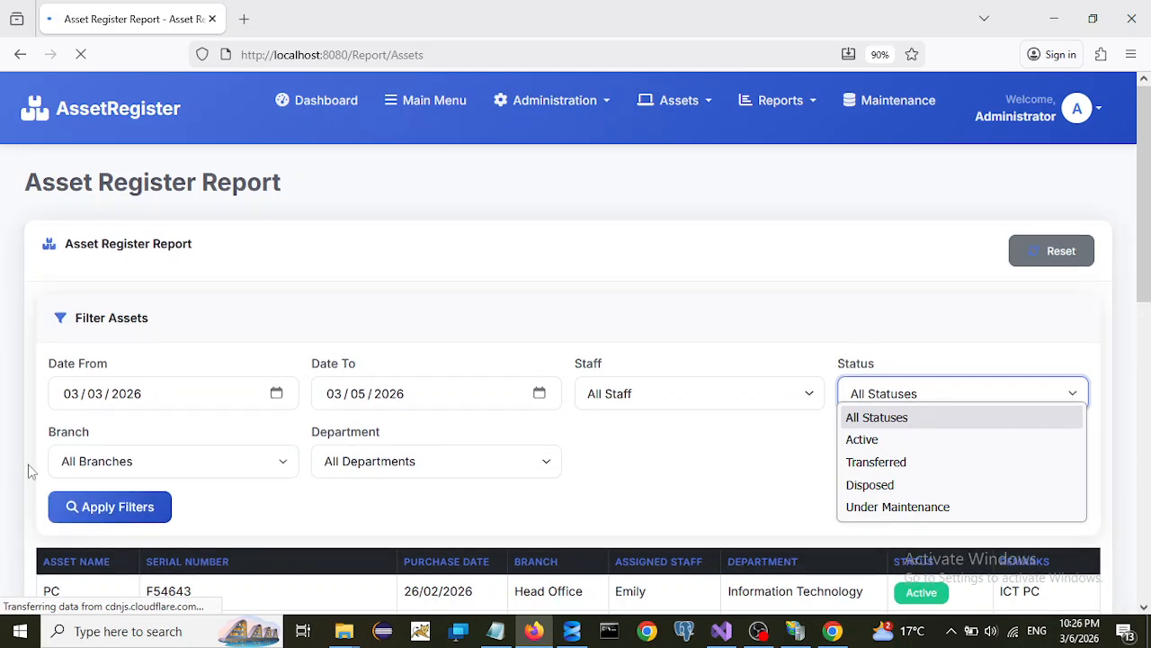
{"action": "left_click_drag", "start_coordinate": [1145, 254], "coordinate": [1143, 306]}
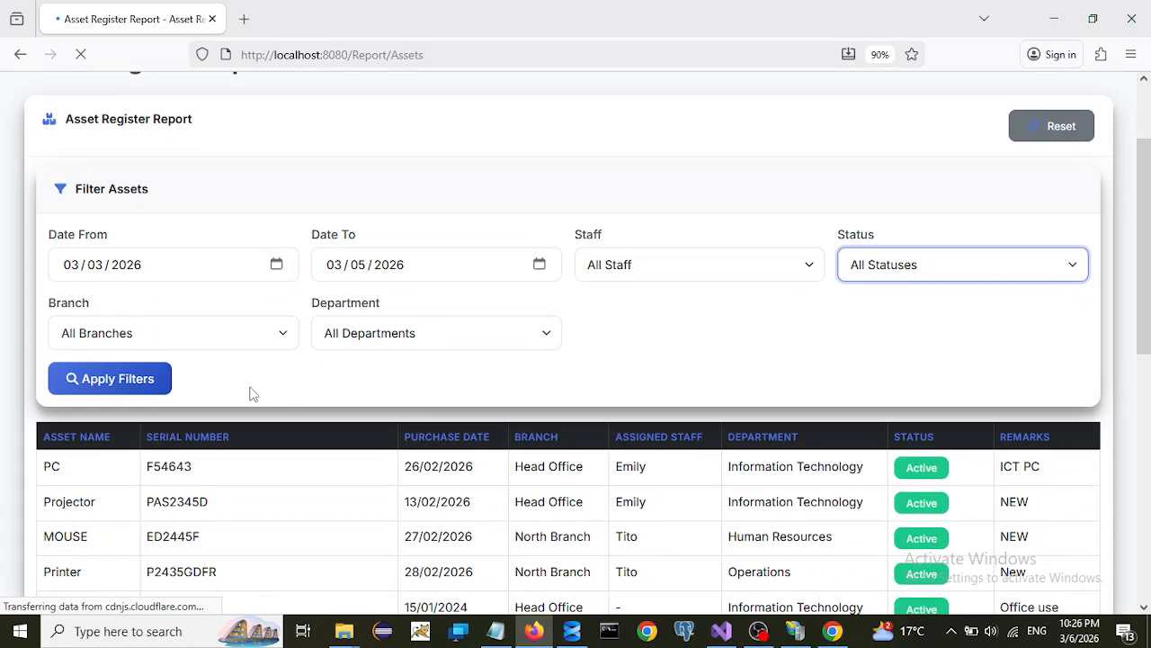
{"action": "left_click", "coordinate": [113, 388]}
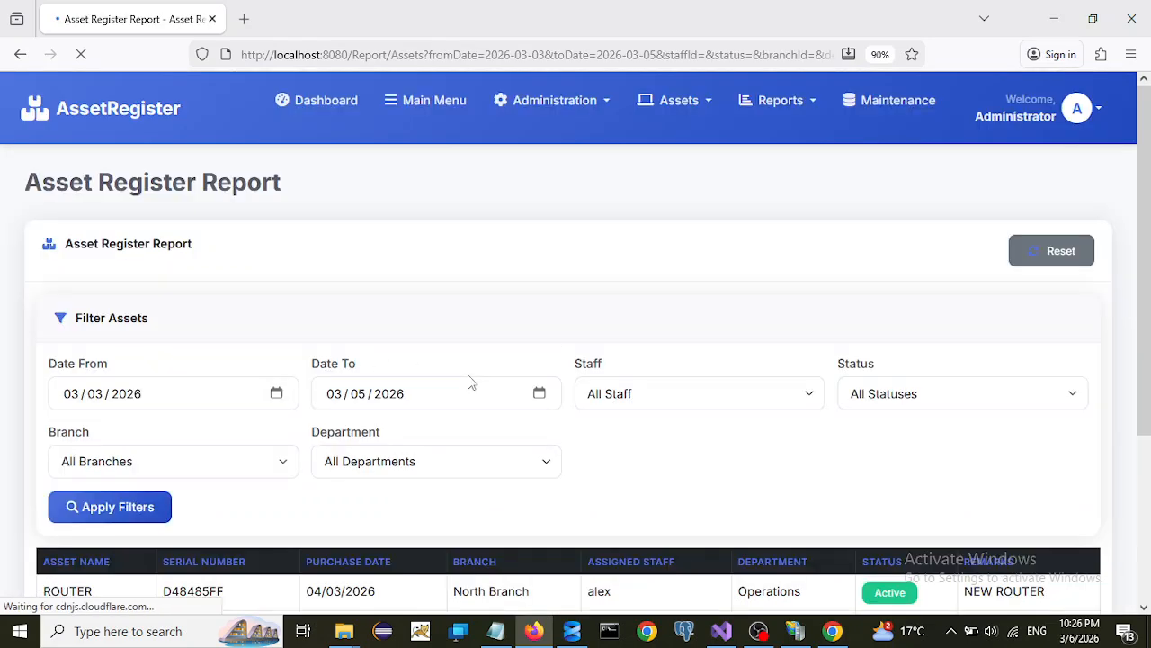
{"action": "scroll", "coordinate": [506, 411], "scroll_direction": "down", "scroll_amount": 3}
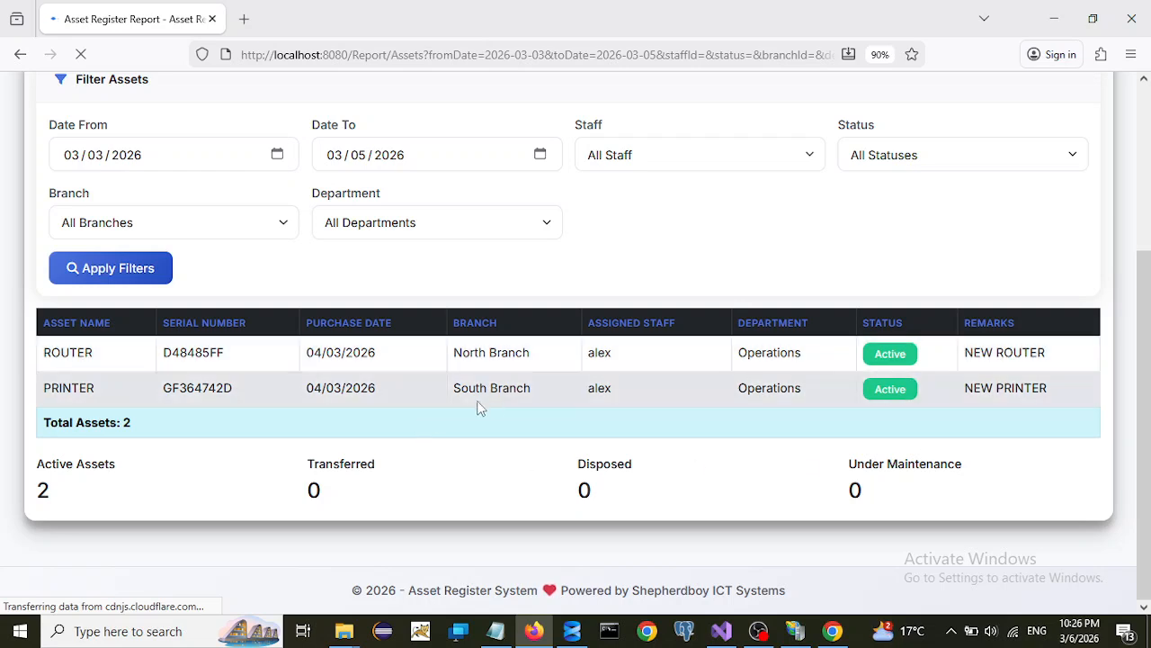
{"action": "scroll", "coordinate": [460, 411], "scroll_direction": "up", "scroll_amount": 4}
{"action": "scroll", "coordinate": [513, 400], "scroll_direction": "down", "scroll_amount": 5}
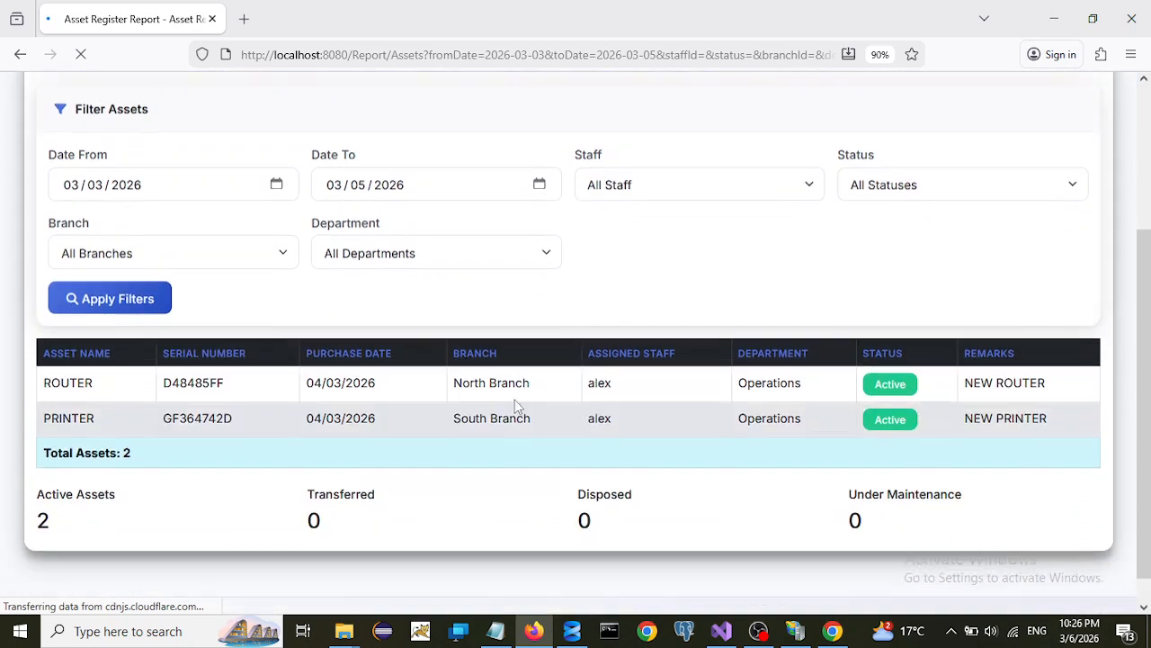
{"action": "scroll", "coordinate": [900, 418], "scroll_direction": "up", "scroll_amount": 4}
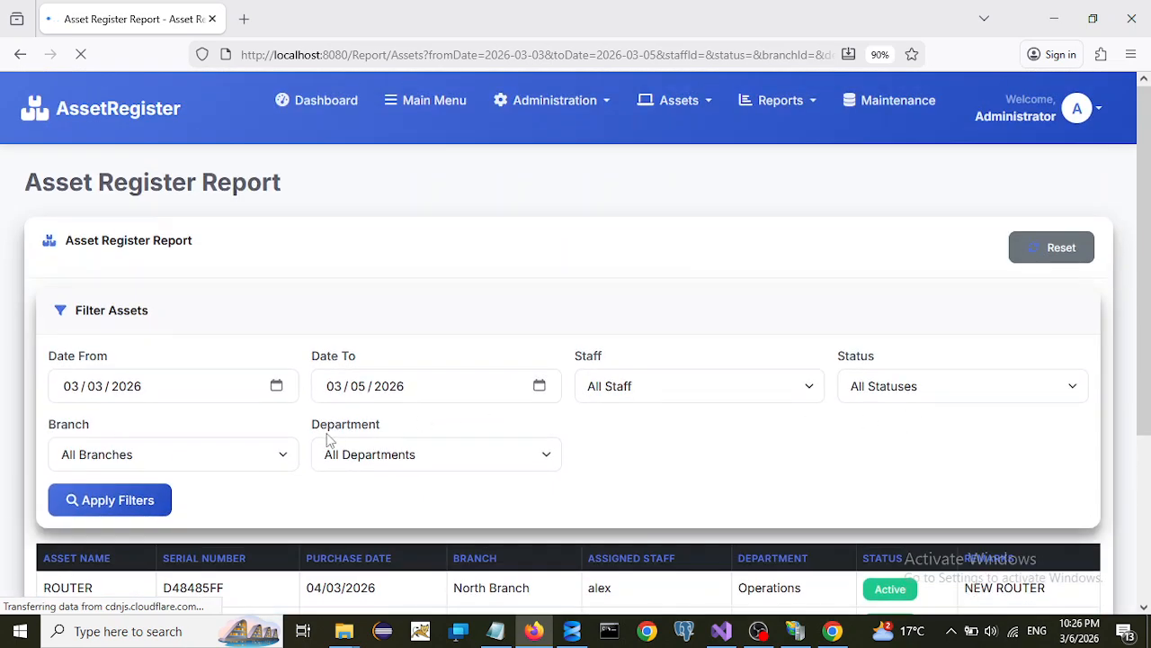
{"action": "scroll", "coordinate": [329, 441], "scroll_direction": "down", "scroll_amount": 4}
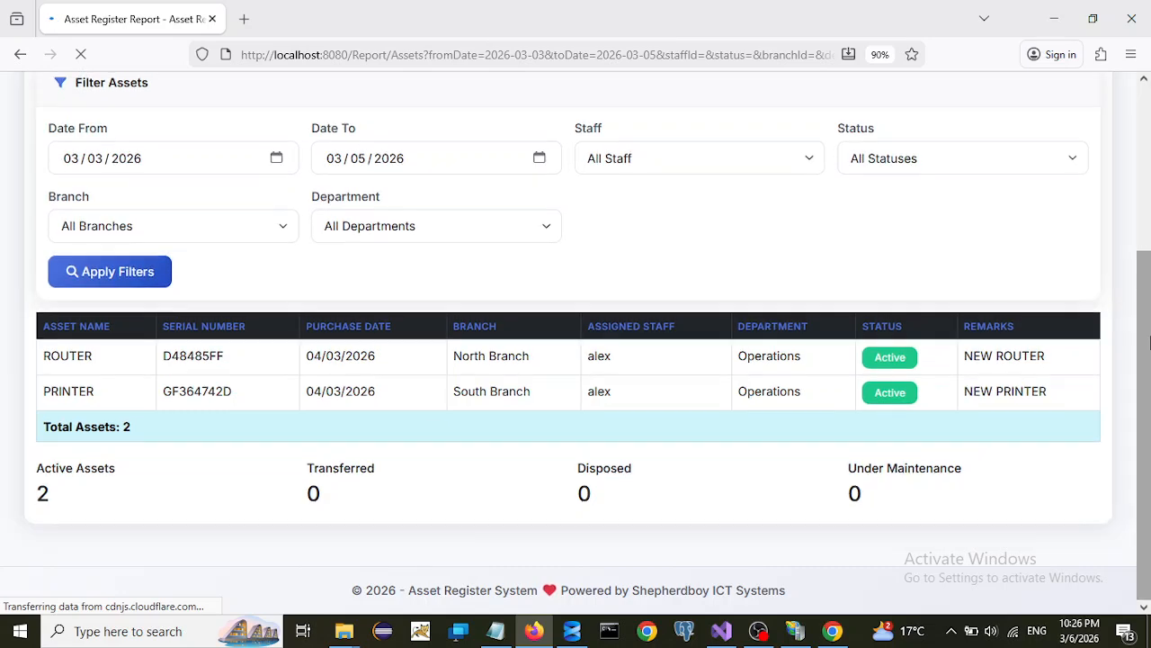
{"action": "left_click_drag", "start_coordinate": [1150, 364], "coordinate": [1150, 443]}
{"action": "left_click_drag", "start_coordinate": [1150, 383], "coordinate": [1150, 225]}
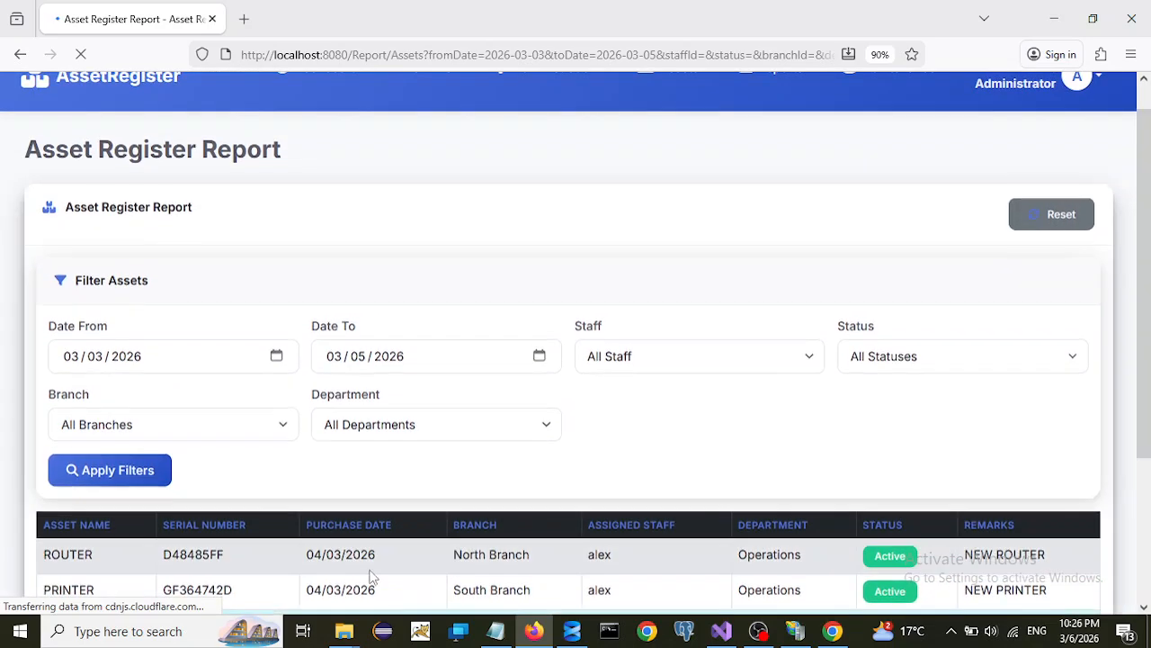
{"action": "scroll", "coordinate": [270, 487], "scroll_direction": "down", "scroll_amount": 3}
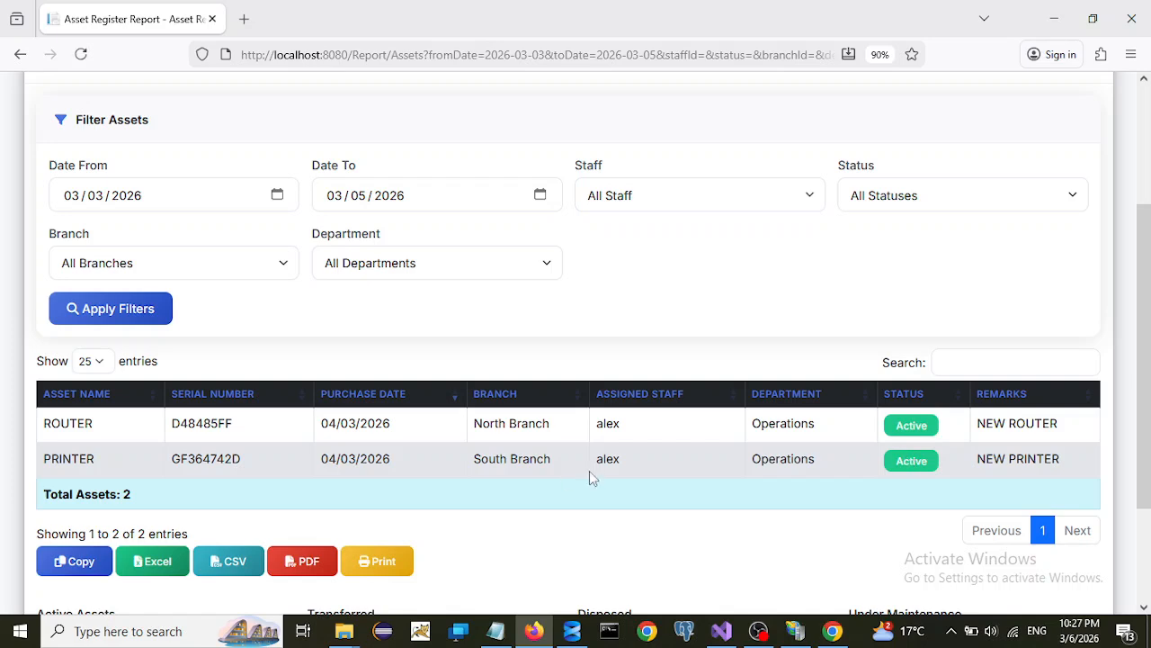
{"action": "scroll", "coordinate": [1150, 483], "scroll_direction": "down", "scroll_amount": 3}
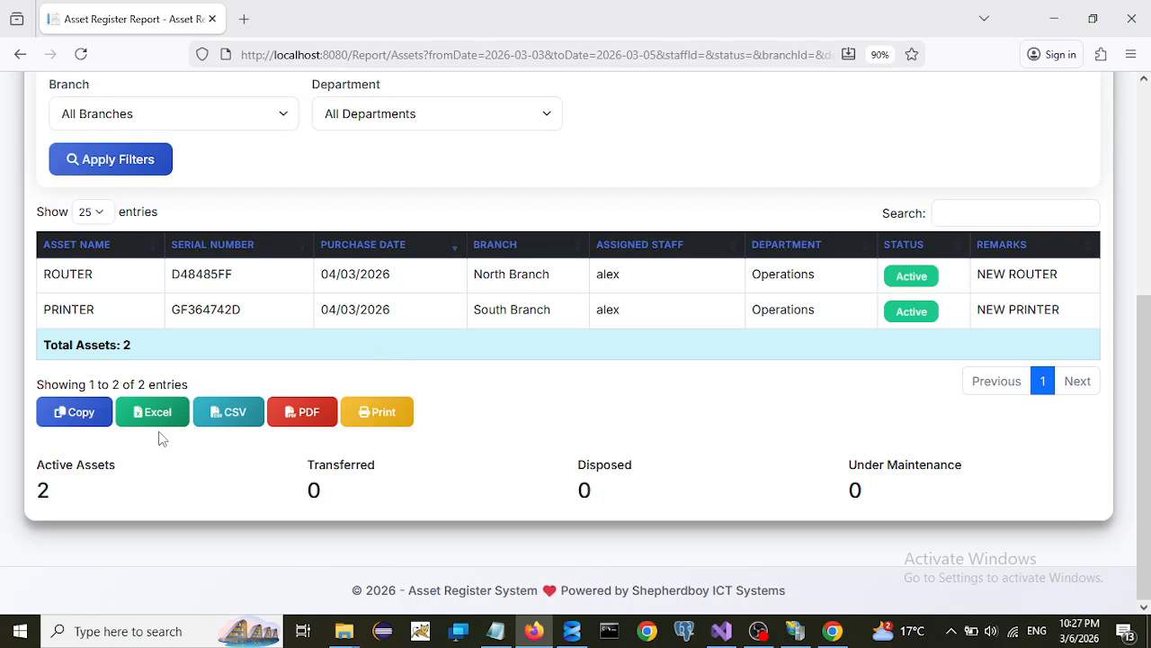
- Try CSV, PDF and Print, then export the report to Excel and open the xlsx
{"action": "left_click", "coordinate": [220, 418]}
{"action": "left_click", "coordinate": [292, 415]}
{"action": "left_click", "coordinate": [405, 427]}
{"action": "left_click", "coordinate": [153, 416]}
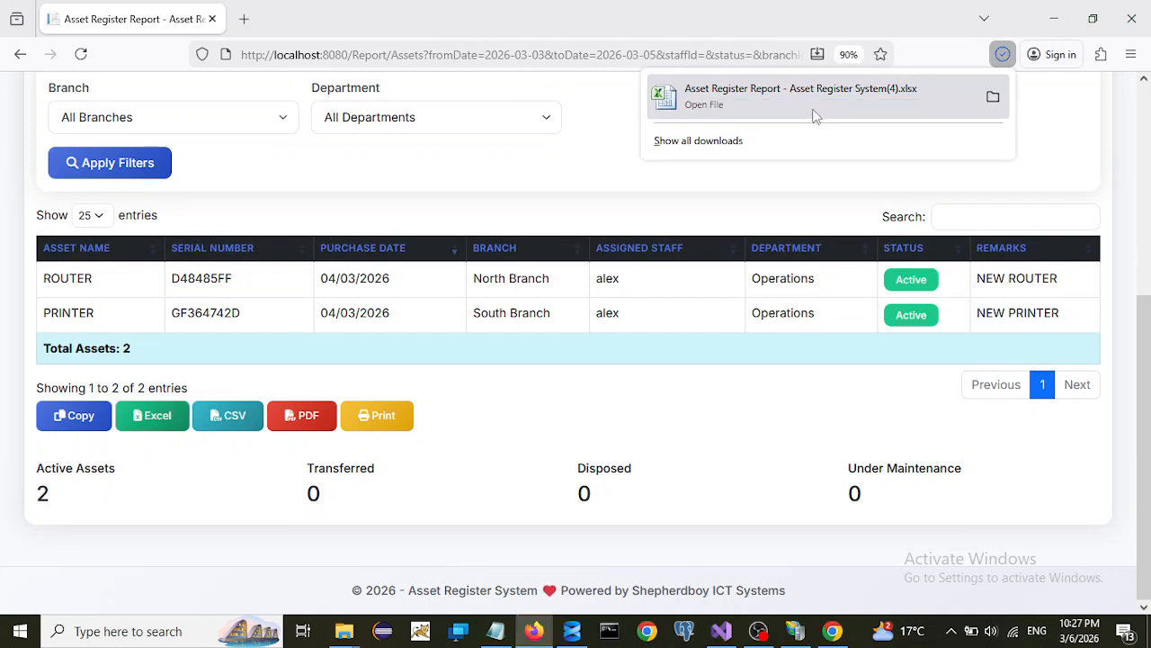
{"action": "left_click", "coordinate": [794, 98]}
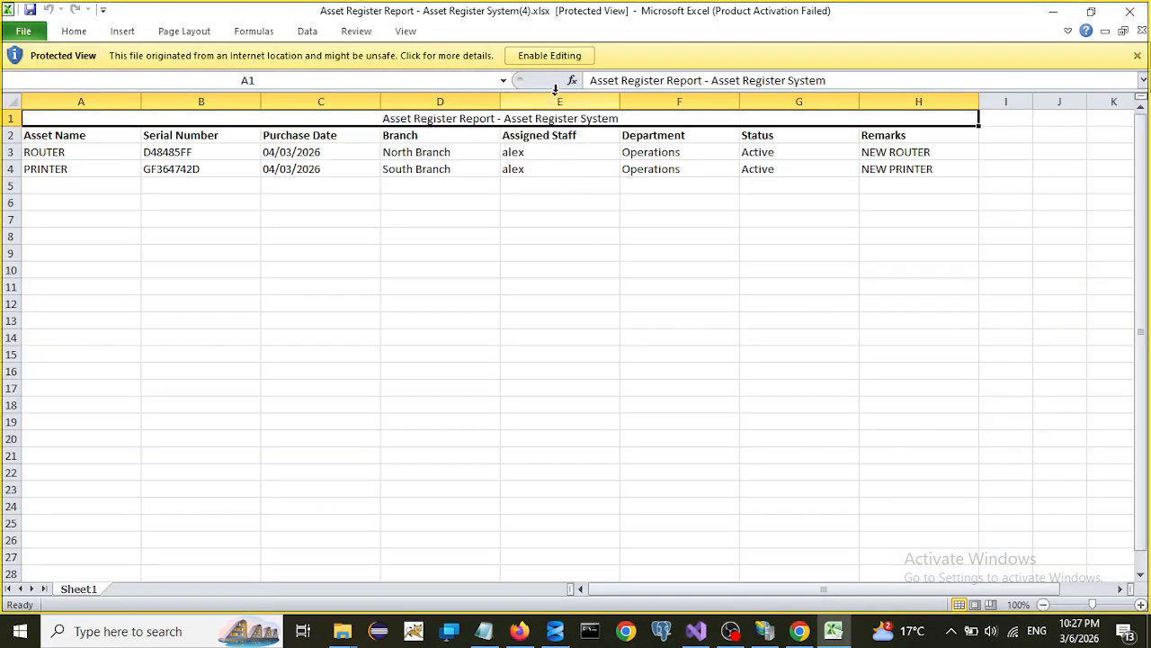
- Enable editing, inspect the PRINTER and Purchase Date cells, then close the workbook without saving
{"action": "left_click", "coordinate": [552, 55]}
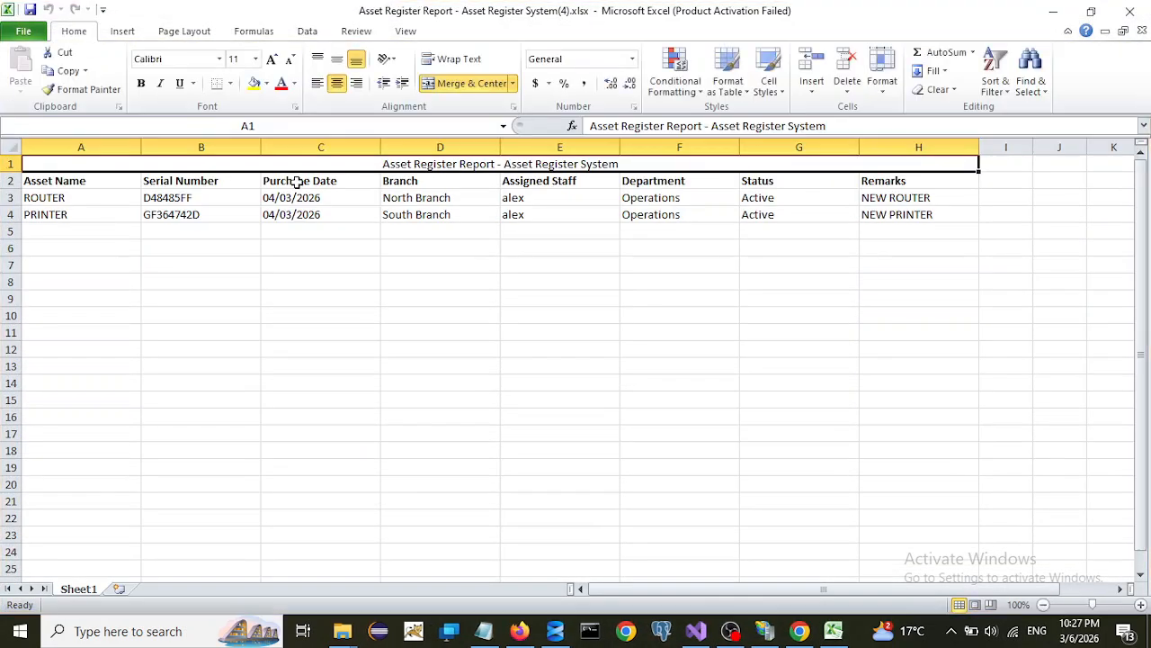
{"action": "left_click", "coordinate": [68, 219]}
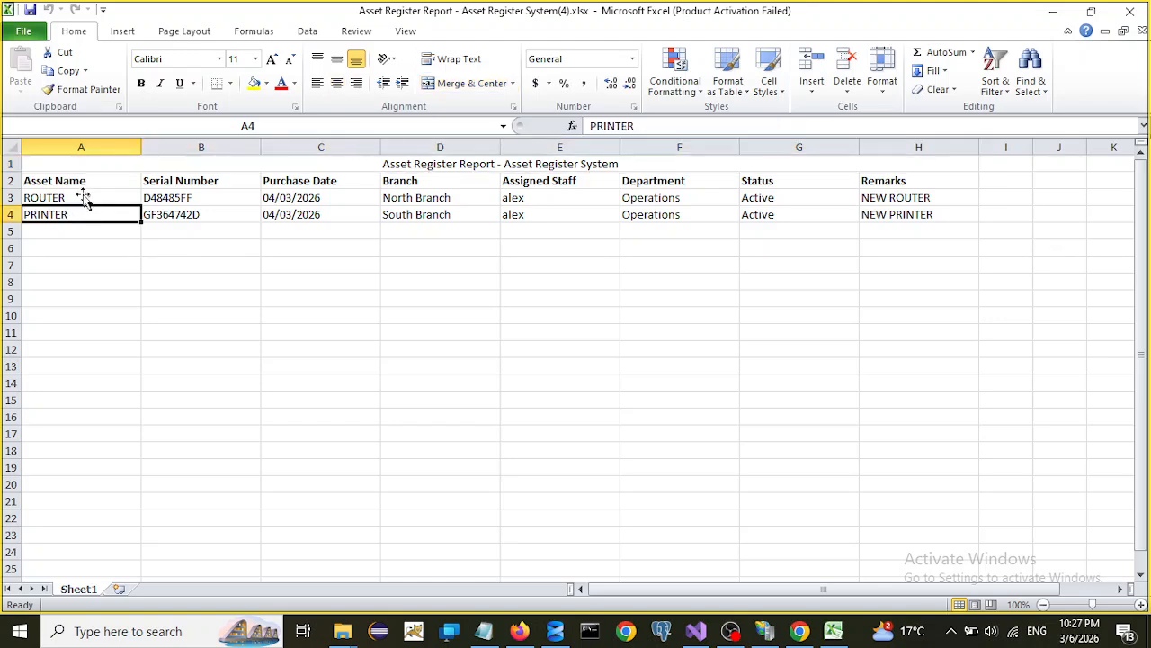
{"action": "left_click", "coordinate": [746, 475]}
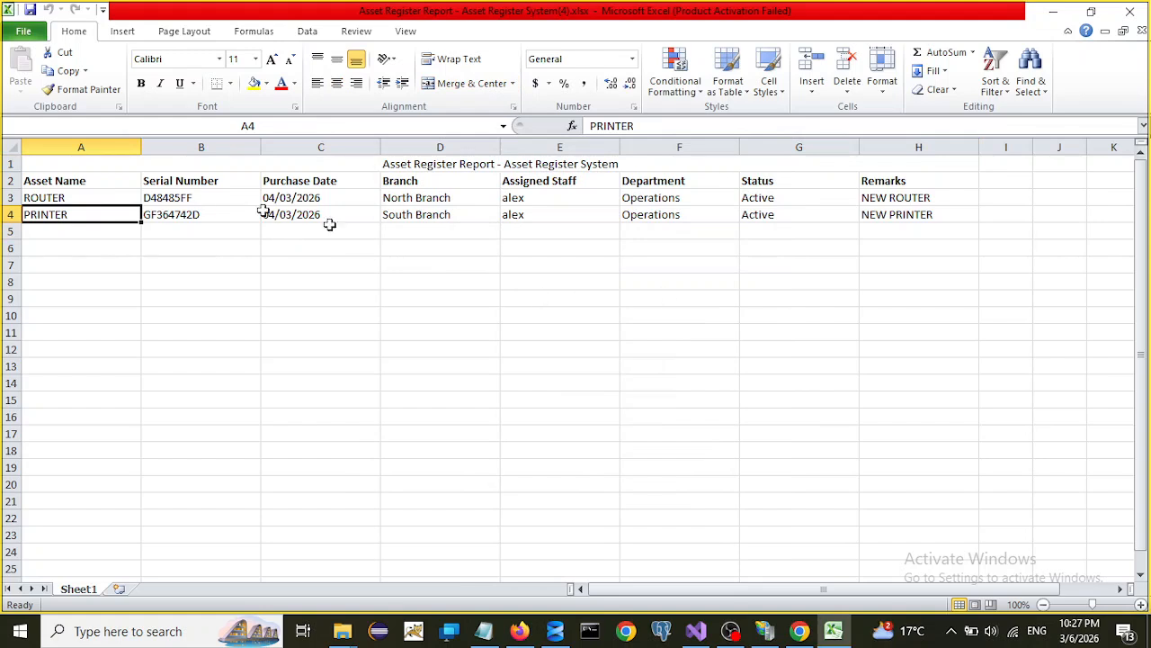
{"action": "left_click_drag", "start_coordinate": [311, 184], "coordinate": [311, 219]}
{"action": "left_click", "coordinate": [404, 315]}
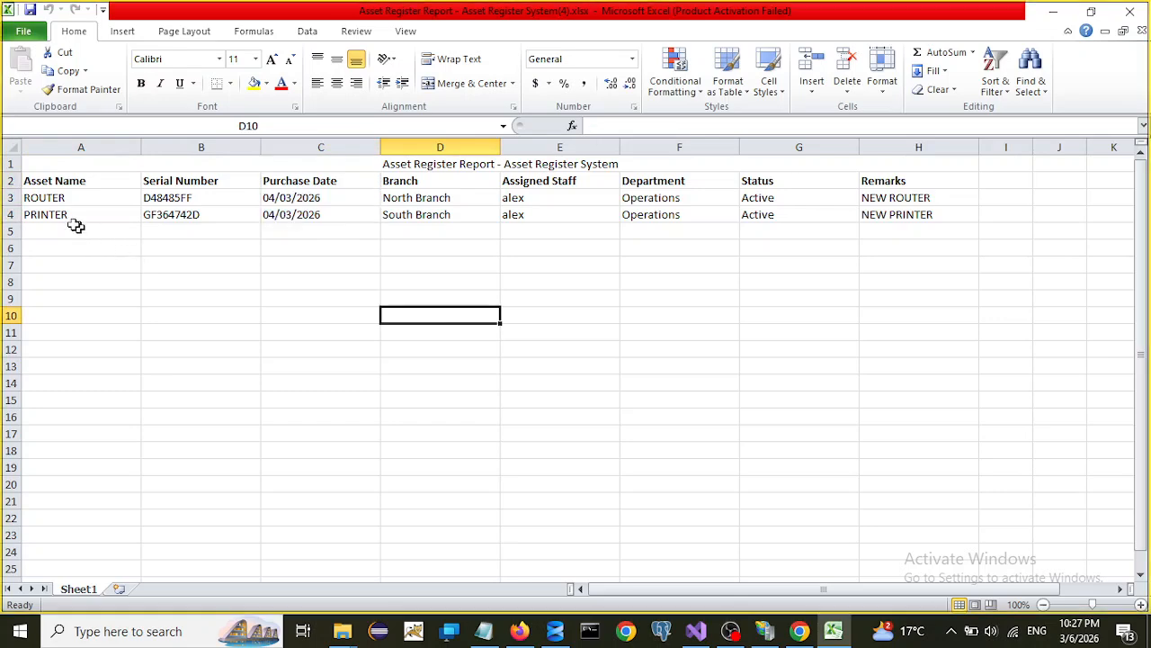
{"action": "left_click", "coordinate": [486, 230]}
{"action": "left_click", "coordinate": [1135, 11]}
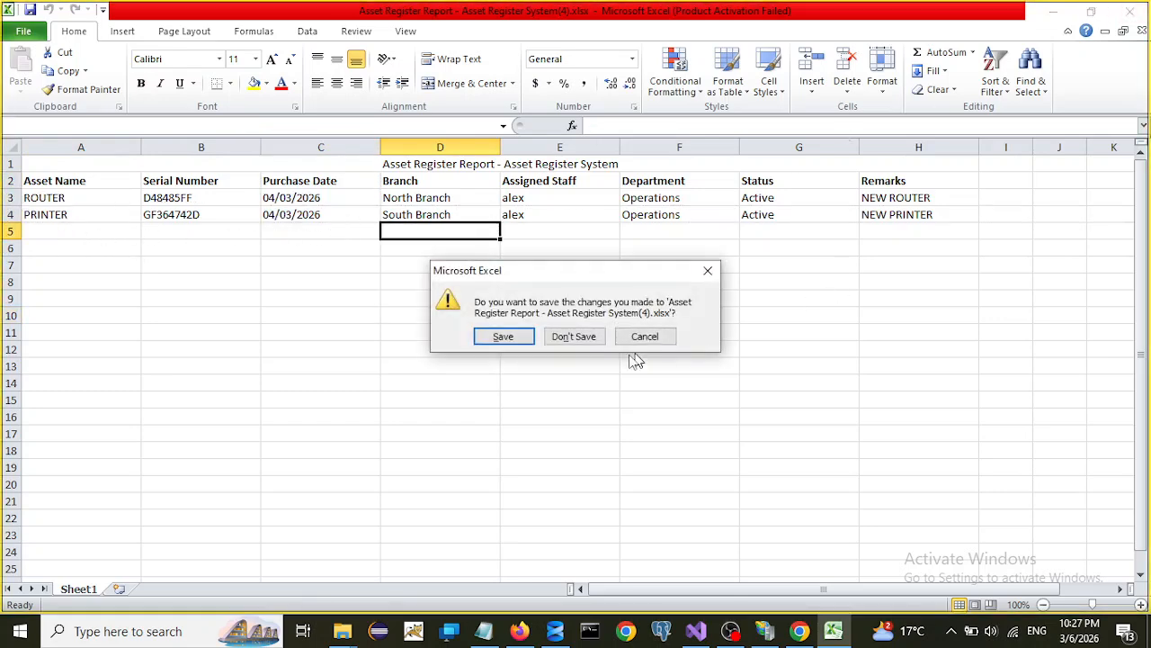
{"action": "left_click", "coordinate": [563, 339]}
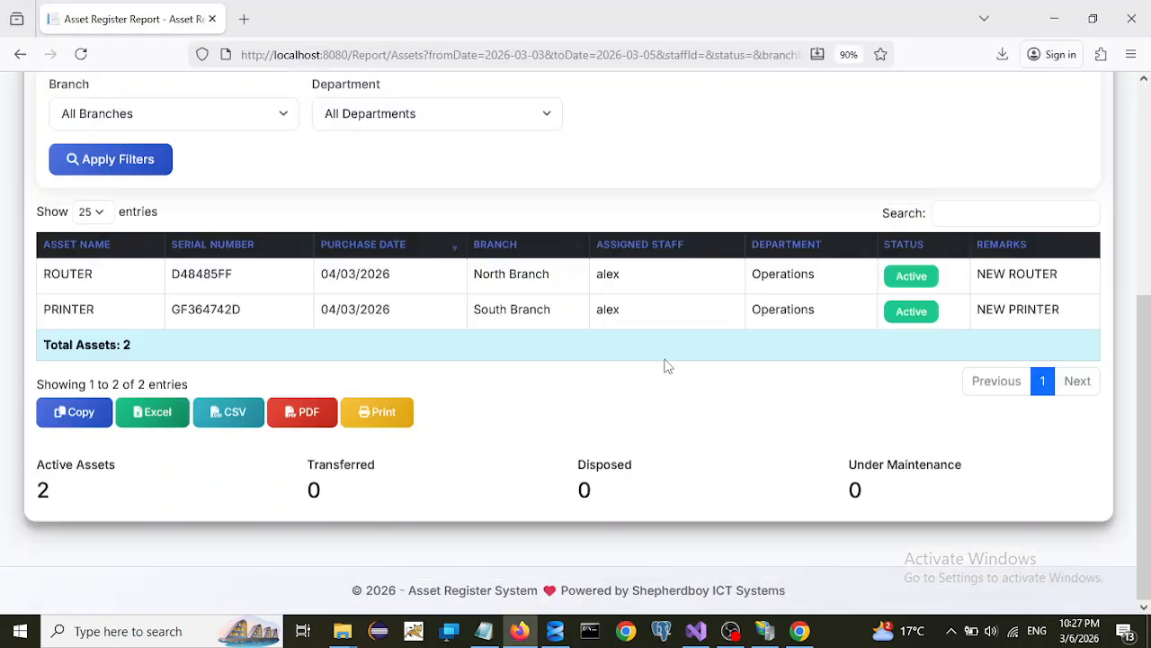
- Export the two-asset report as a PDF, view it, then close both PDF tabs
{"action": "left_click", "coordinate": [307, 416]}
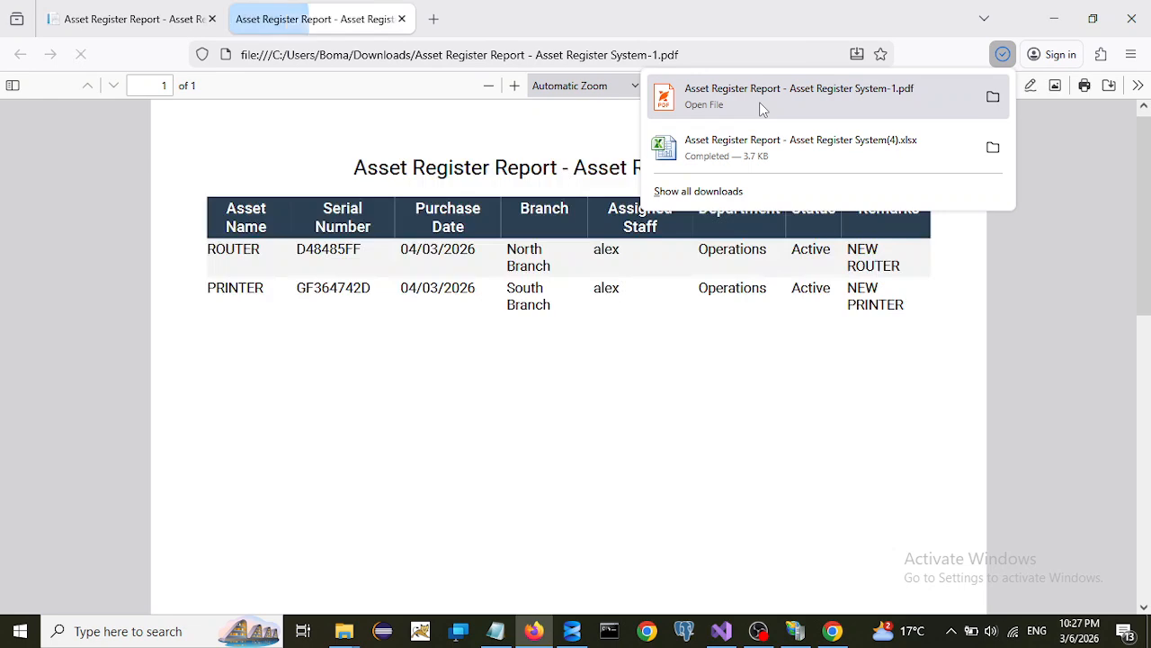
{"action": "left_click", "coordinate": [761, 107]}
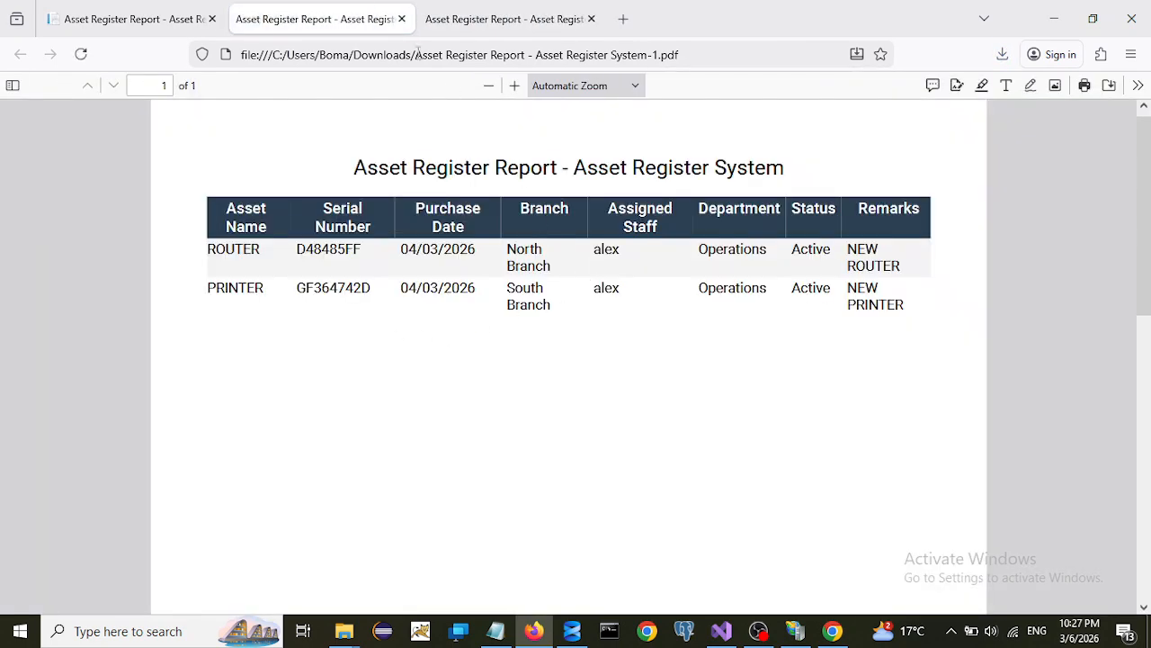
{"action": "left_click", "coordinate": [401, 19]}
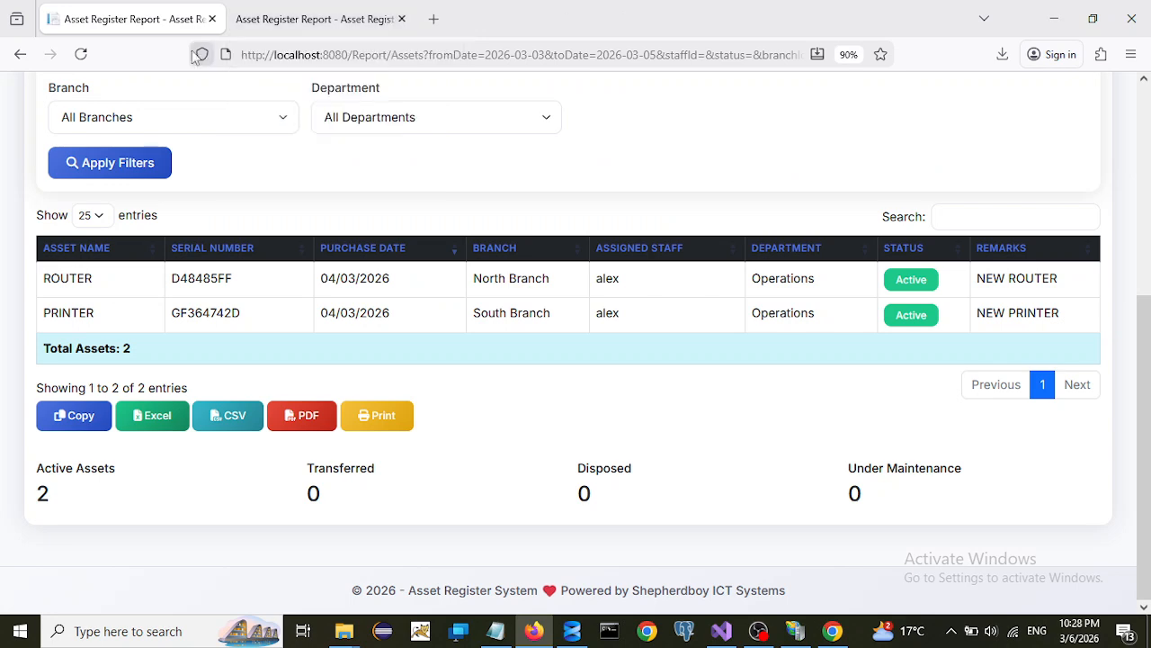
{"action": "left_click", "coordinate": [314, 18]}
{"action": "left_click", "coordinate": [401, 19]}
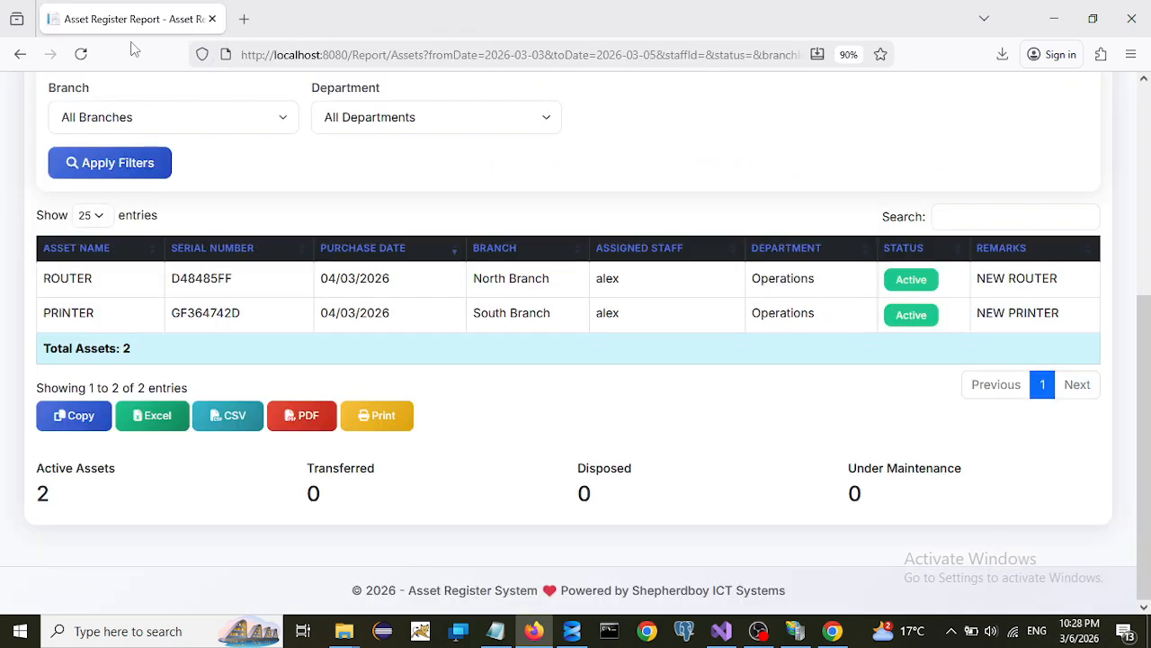
- Go to Assets > Bulk Upload to reach the CSV upload form
{"action": "scroll", "coordinate": [755, 430], "scroll_direction": "up", "scroll_amount": 5}
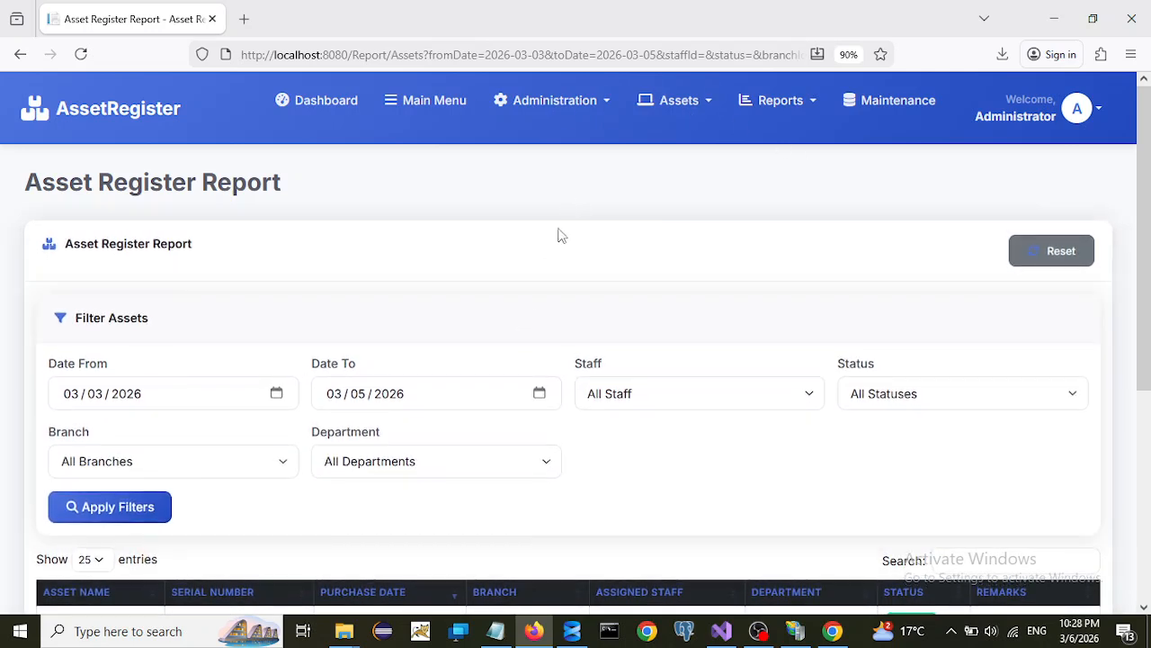
{"action": "left_click", "coordinate": [706, 114]}
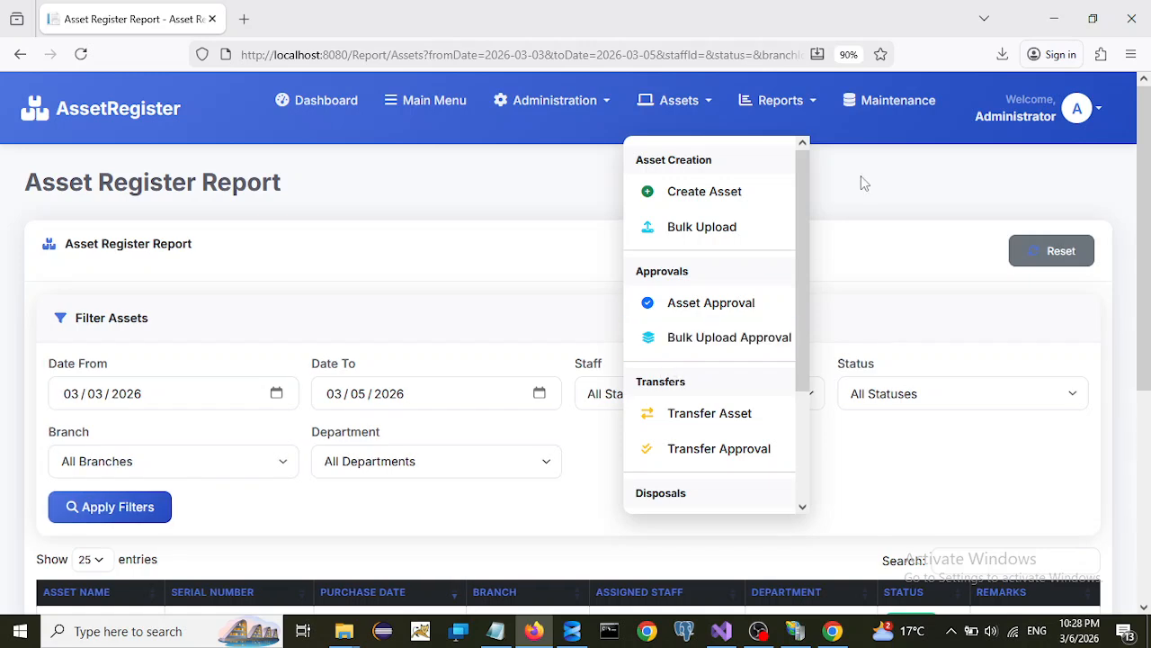
{"action": "left_click", "coordinate": [694, 231]}
{"action": "scroll", "coordinate": [591, 405], "scroll_direction": "down", "scroll_amount": 3}
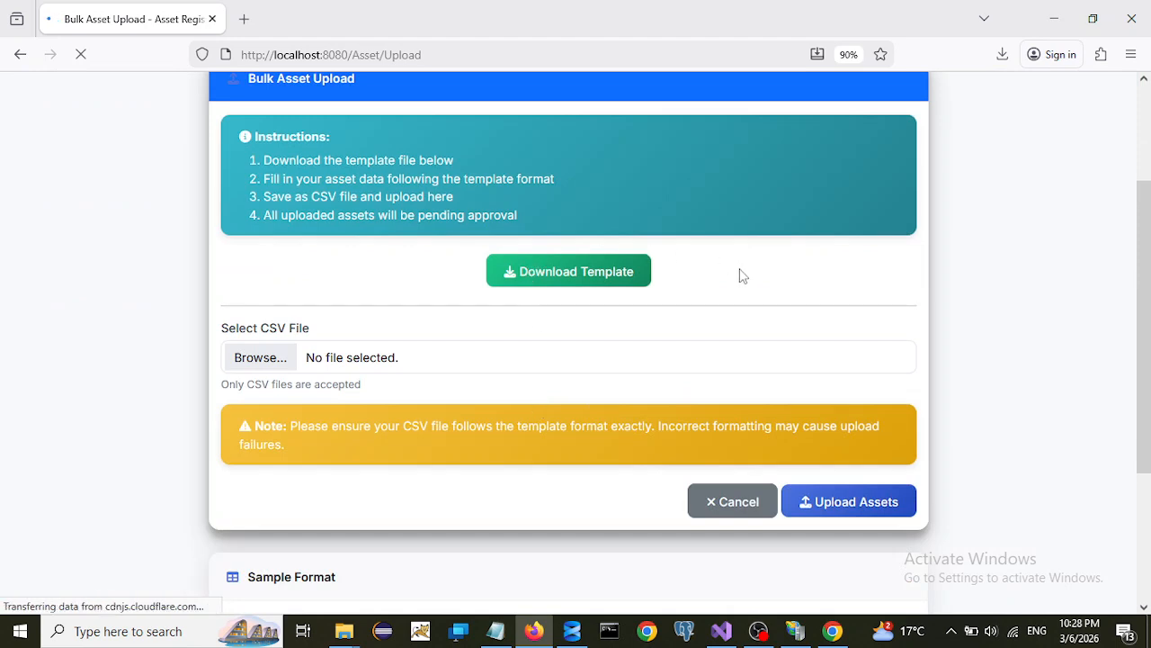
- Upload AssetImportTemplate4.csv from Downloads; it fails on a duplicate serial number
{"action": "left_click", "coordinate": [264, 364]}
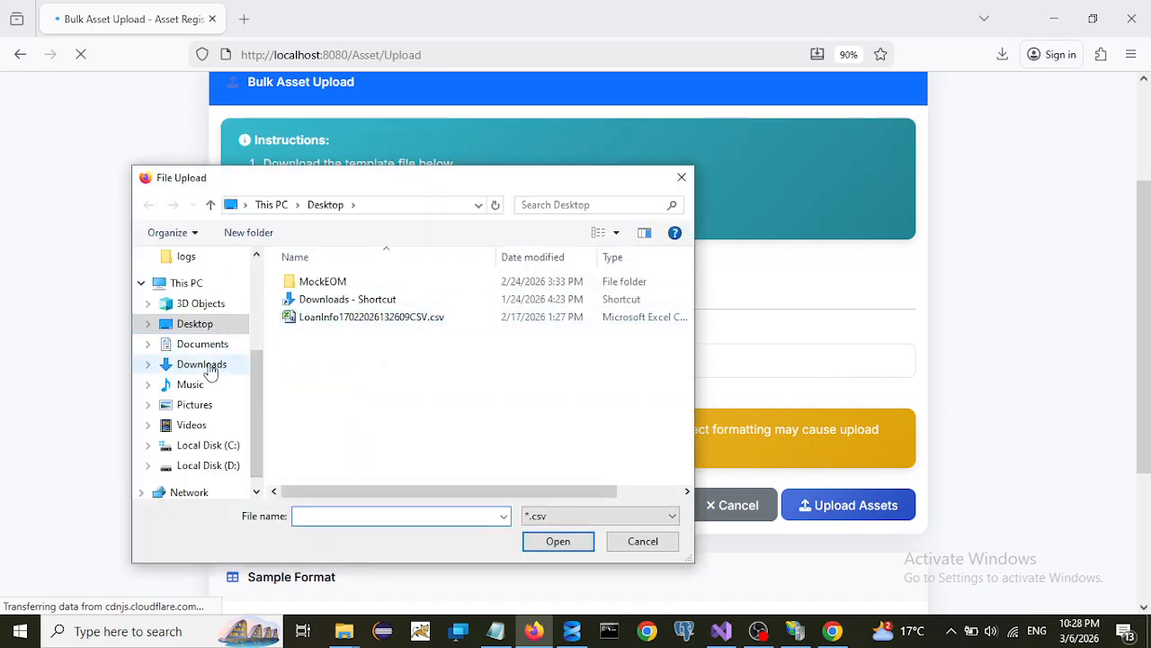
{"action": "left_click", "coordinate": [203, 366]}
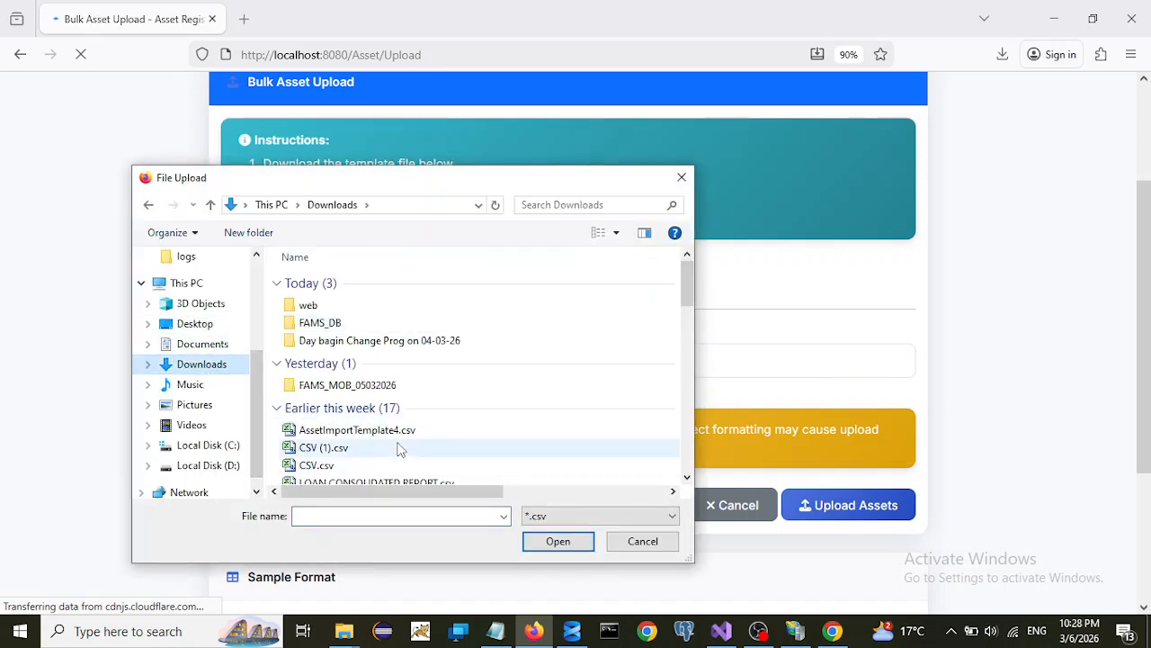
{"action": "scroll", "coordinate": [378, 446], "scroll_direction": "down", "scroll_amount": 1}
{"action": "left_click", "coordinate": [360, 386]}
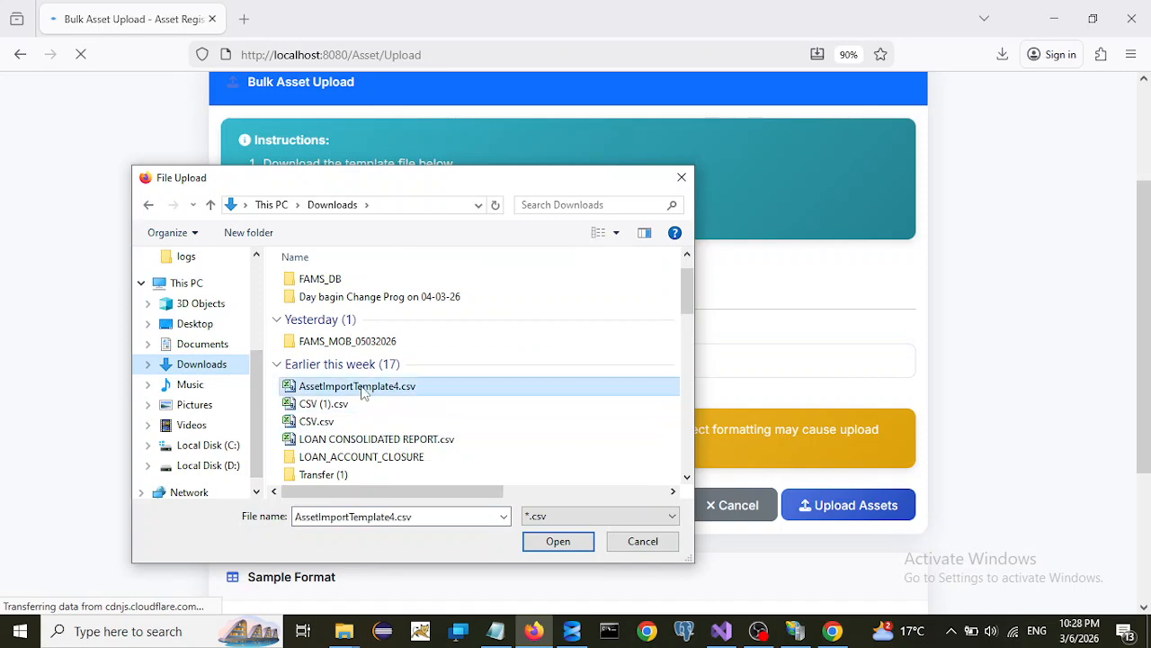
{"action": "left_click", "coordinate": [560, 545]}
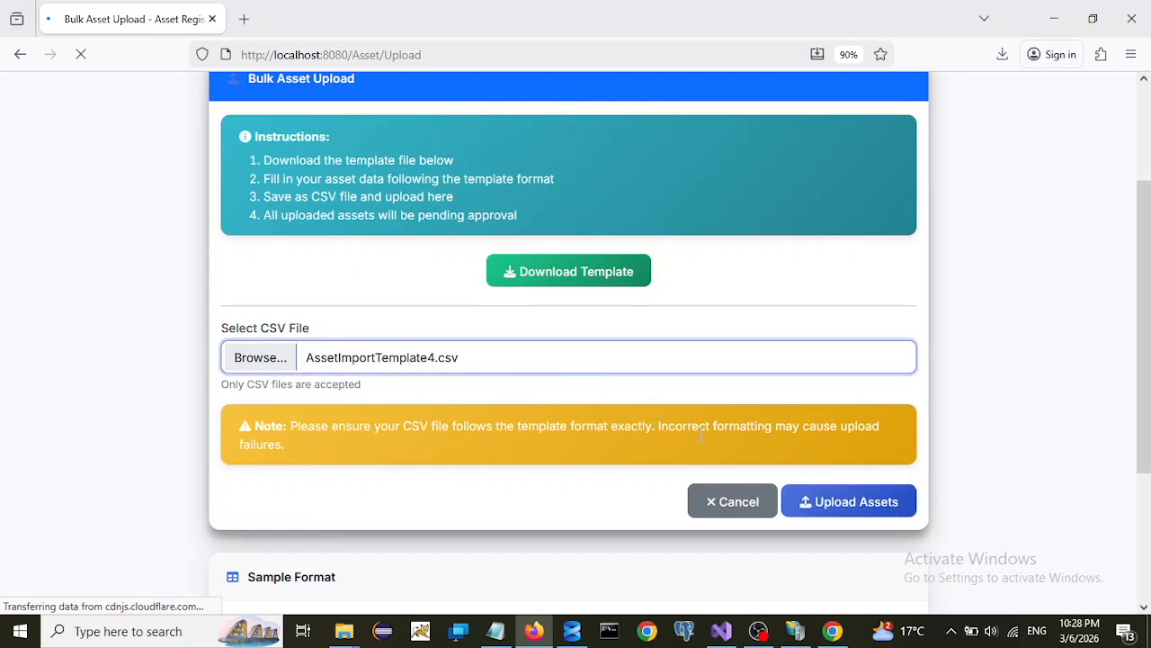
{"action": "left_click", "coordinate": [863, 499]}
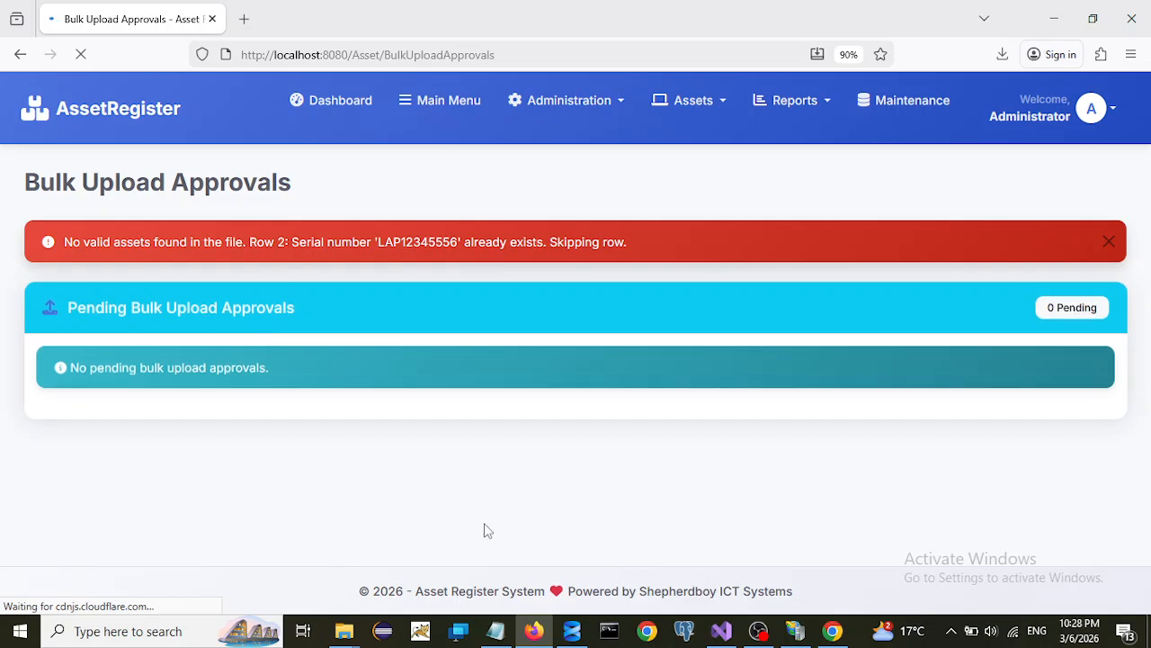
- Open the Downloads folder from File Explorer's taskbar jump list
{"action": "mouse_move", "coordinate": [354, 638]}
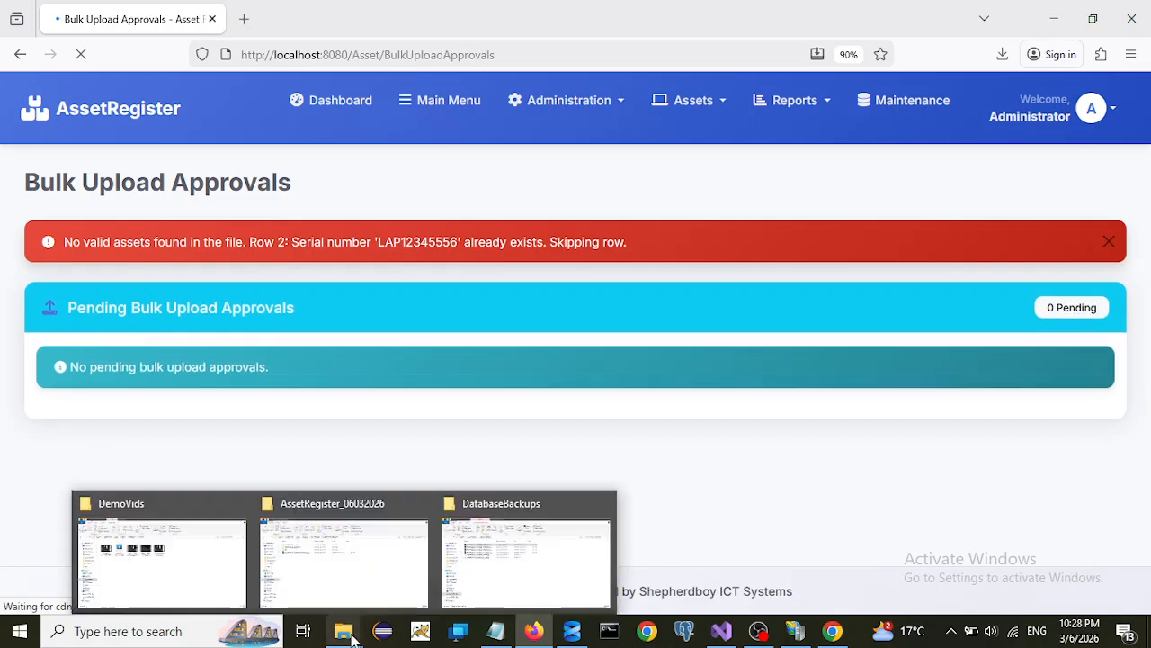
{"action": "right_click", "coordinate": [342, 634]}
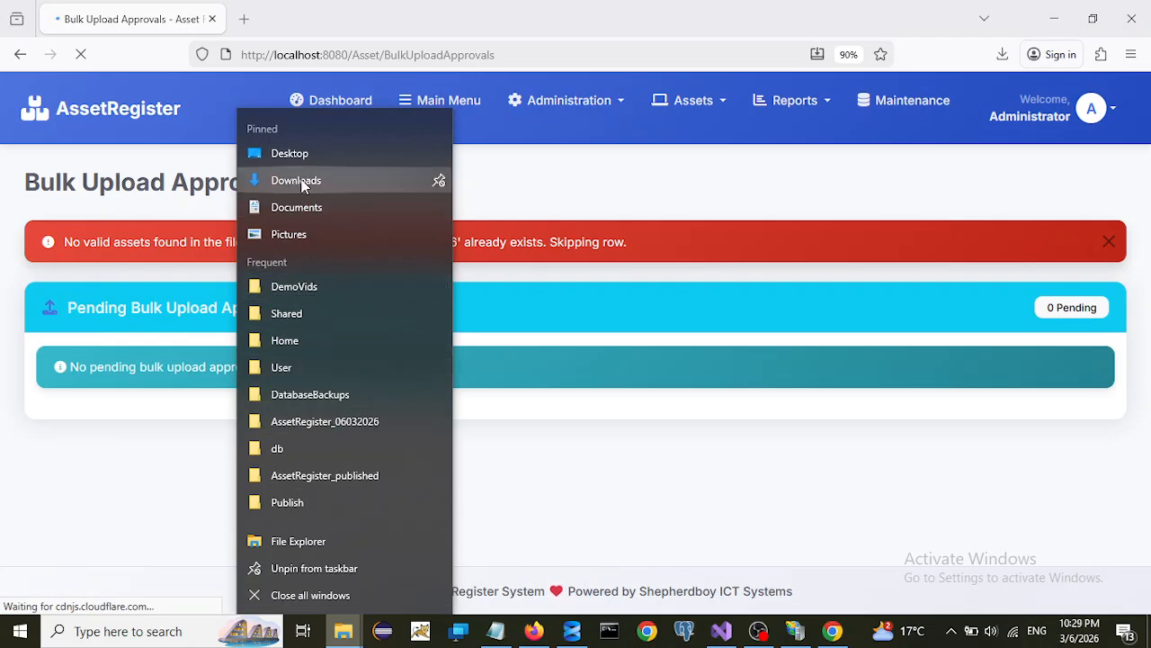
{"action": "left_click", "coordinate": [490, 301]}
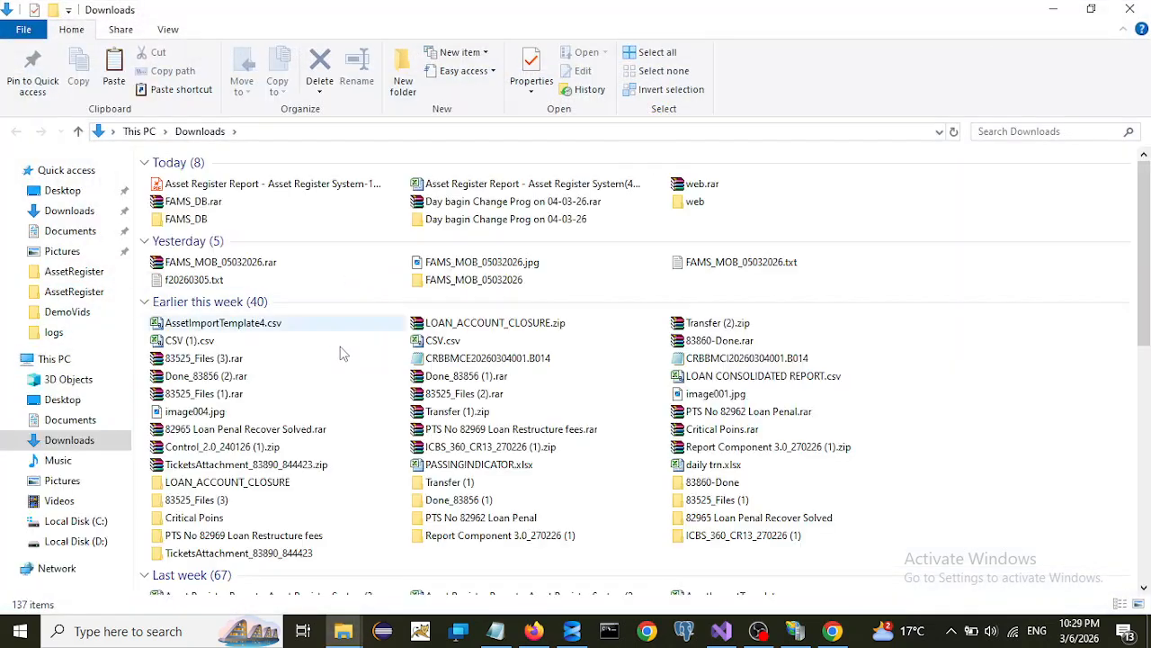
- Rename the template from ...4.csv to AssetImportTemplate5.csv, then open it in Excel
{"action": "left_click", "coordinate": [277, 329]}
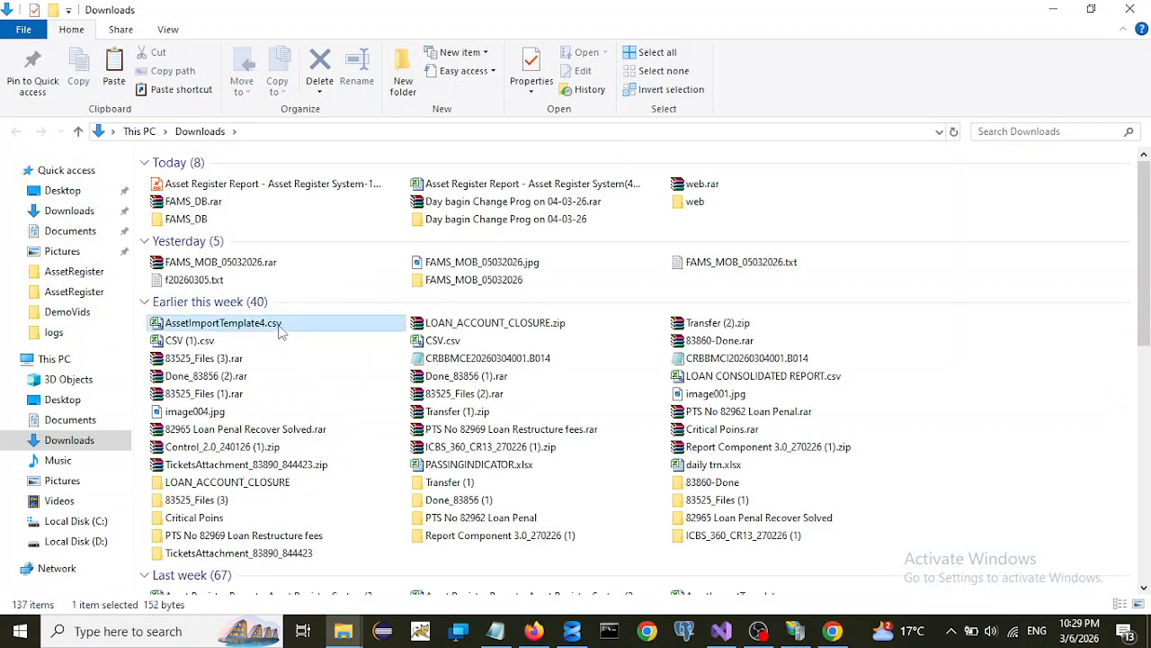
{"action": "key", "text": "F2"}
{"action": "left_click", "coordinate": [267, 328]}
{"action": "key", "text": "BackSpace"}
{"action": "type", "text": "5"}
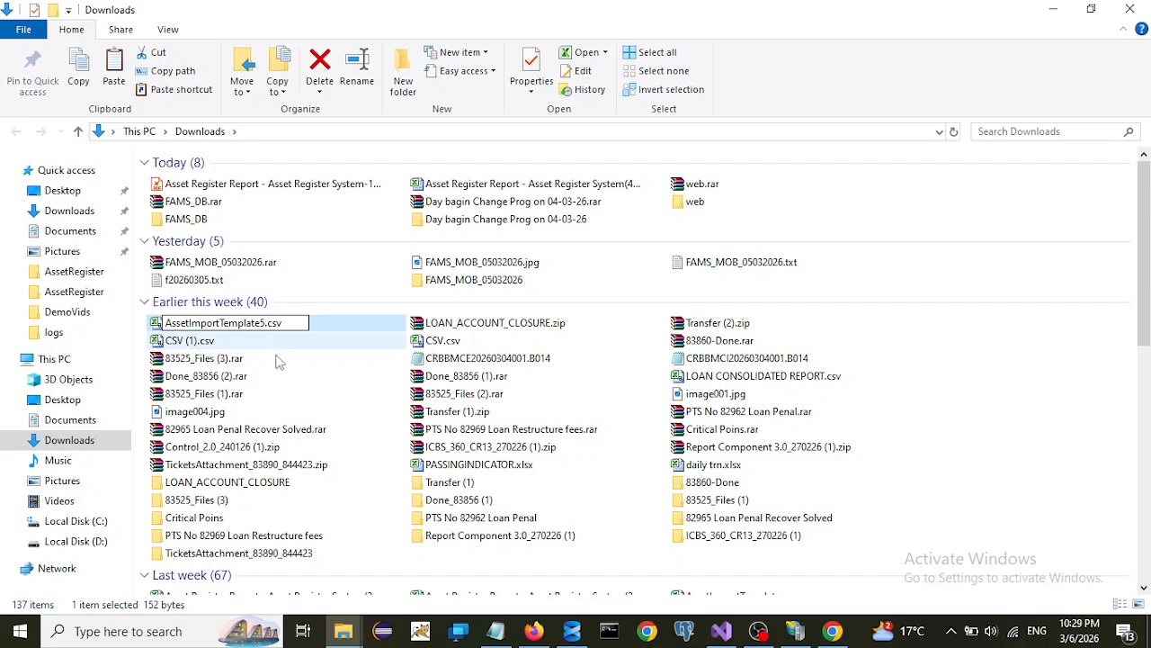
{"action": "key", "text": "Return"}
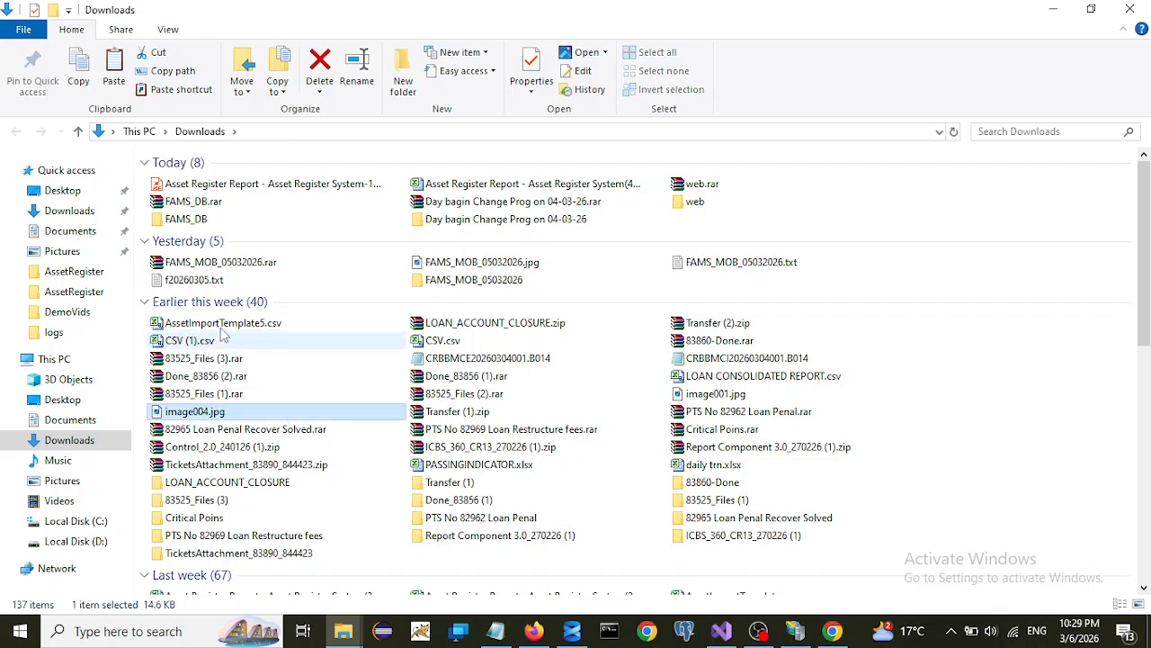
{"action": "double_click", "coordinate": [222, 326]}
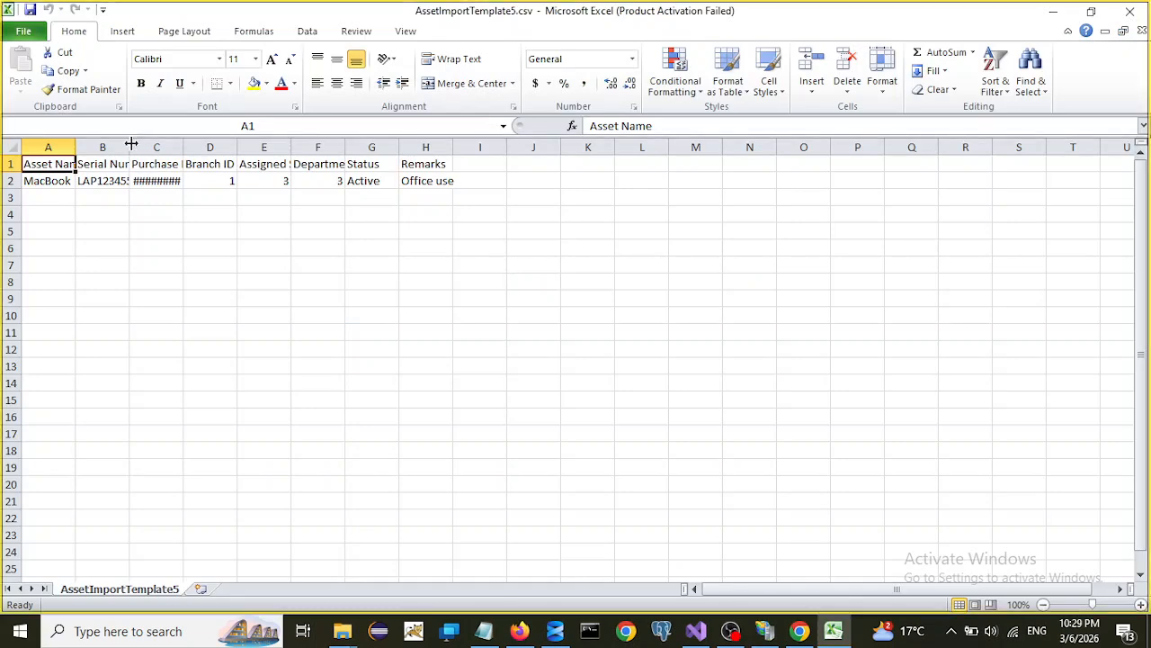
- Widen columns A–B and change the MacBook serial in B2 to LAP1234556
{"action": "double_click", "coordinate": [131, 142]}
{"action": "double_click", "coordinate": [77, 151]}
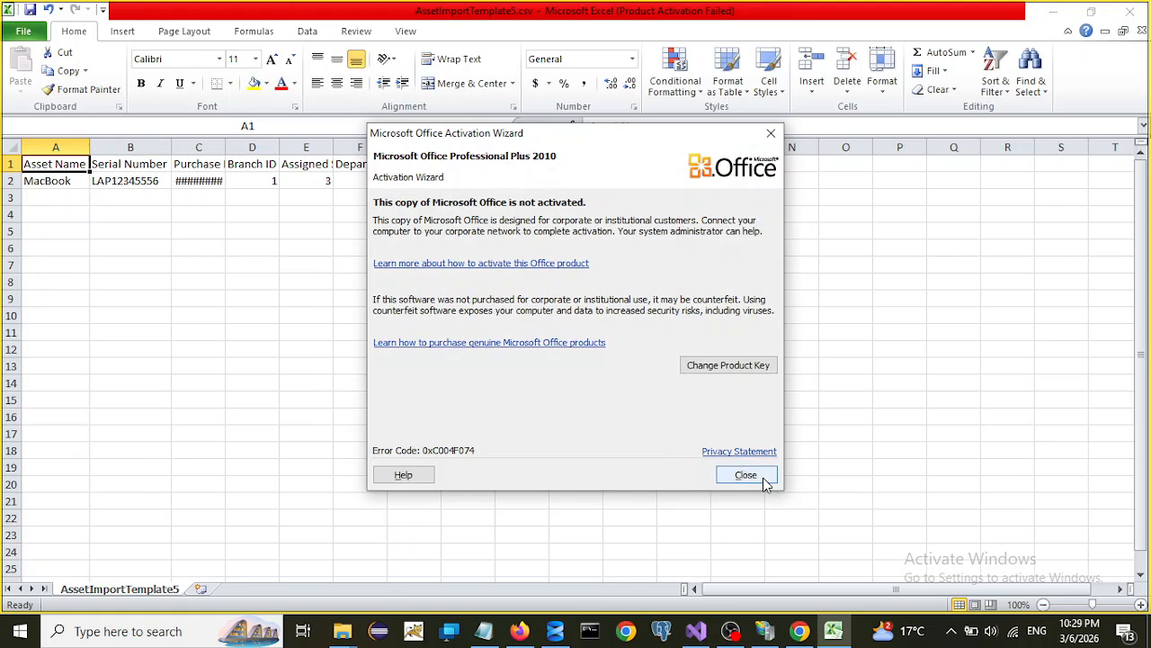
{"action": "left_click", "coordinate": [763, 479]}
{"action": "left_click", "coordinate": [762, 479]}
{"action": "double_click", "coordinate": [68, 182]}
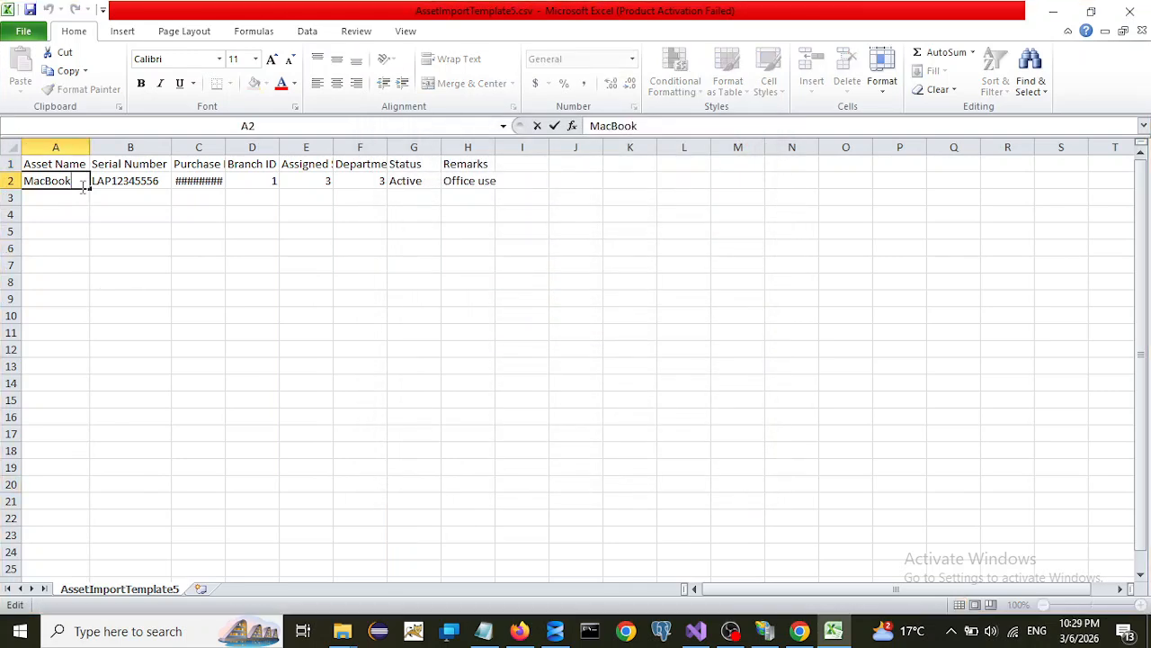
{"action": "left_click", "coordinate": [163, 190]}
{"action": "left_click", "coordinate": [163, 189]}
{"action": "left_click", "coordinate": [163, 189]}
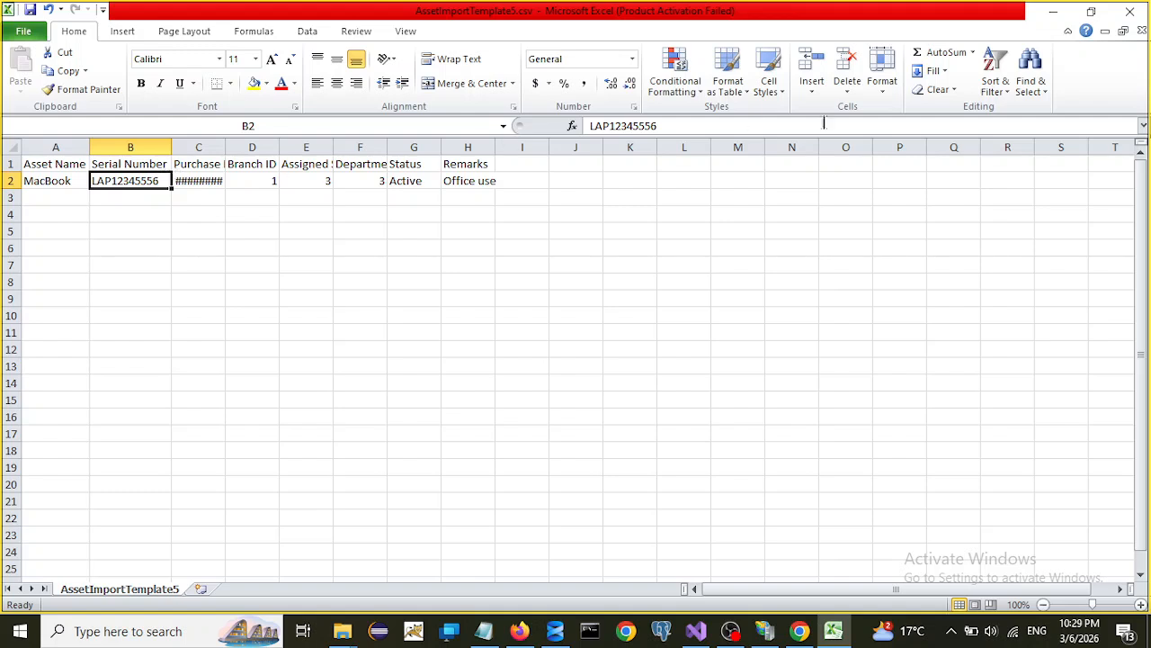
{"action": "left_click", "coordinate": [658, 126]}
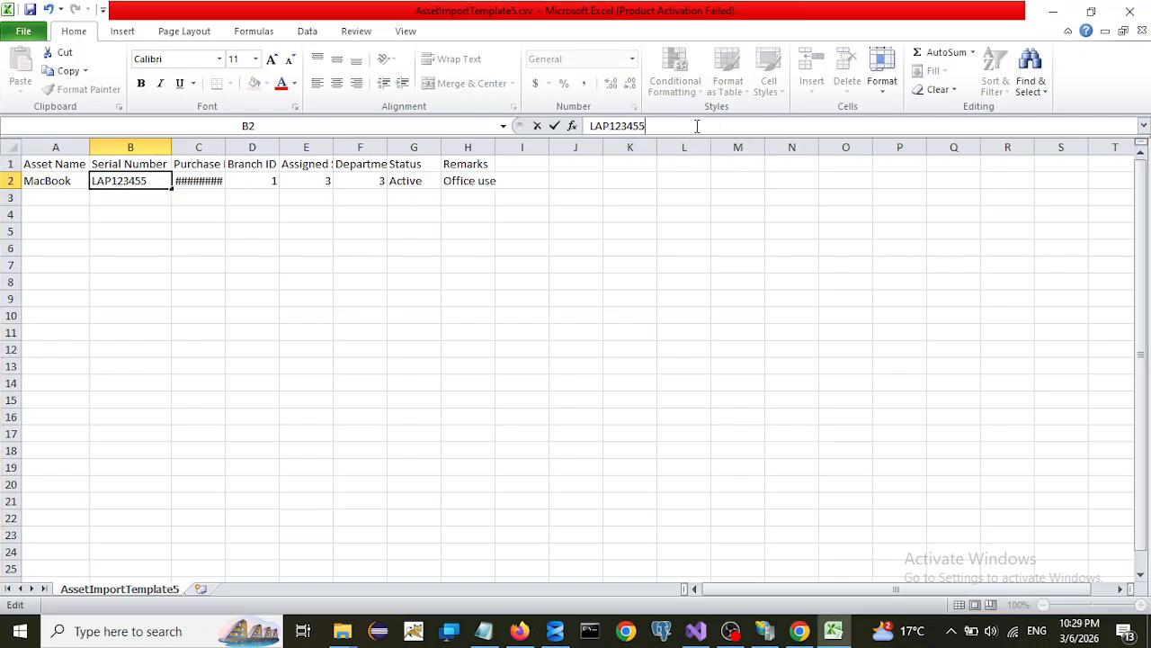
{"action": "type", "text": "6"}
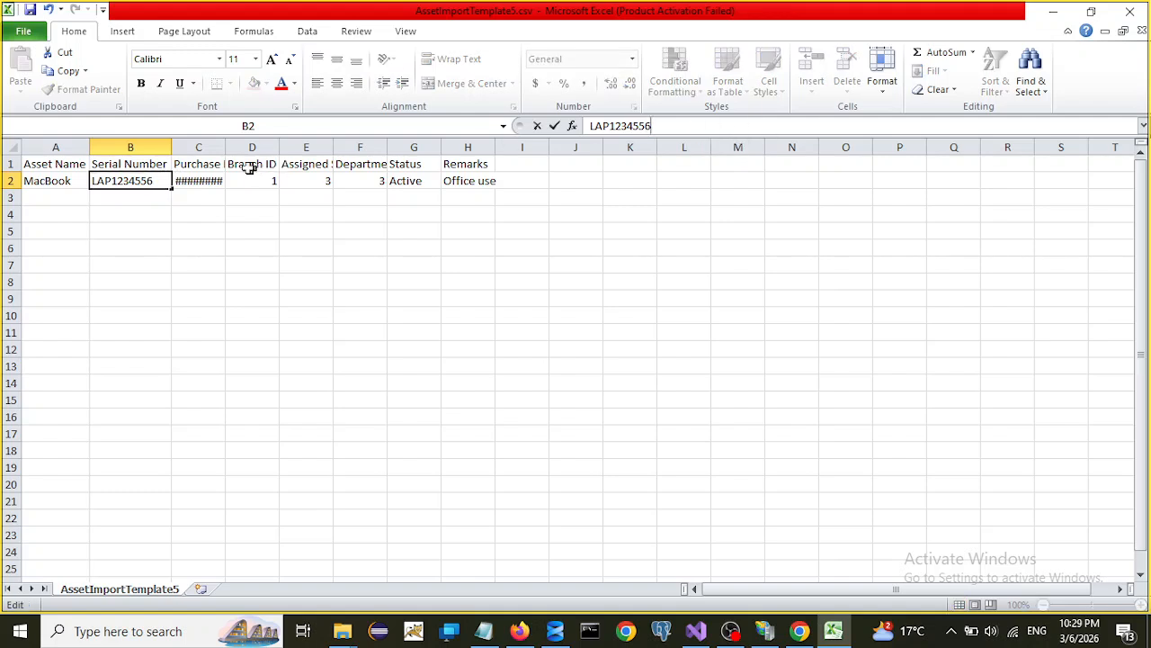
{"action": "left_click", "coordinate": [198, 147]}
- Change the purchase date in C2 to 1/16/2026
{"action": "double_click", "coordinate": [226, 147]}
{"action": "left_click", "coordinate": [225, 180]}
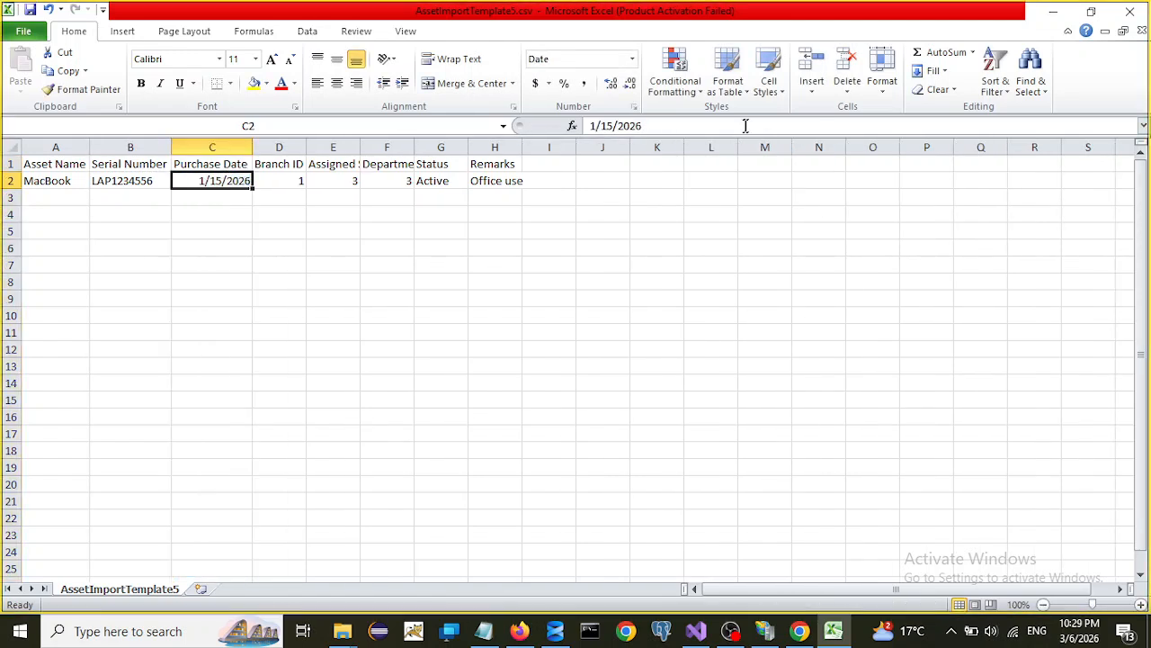
{"action": "left_click", "coordinate": [613, 126]}
{"action": "key", "text": "BackSpace"}
{"action": "type", "text": "6"}
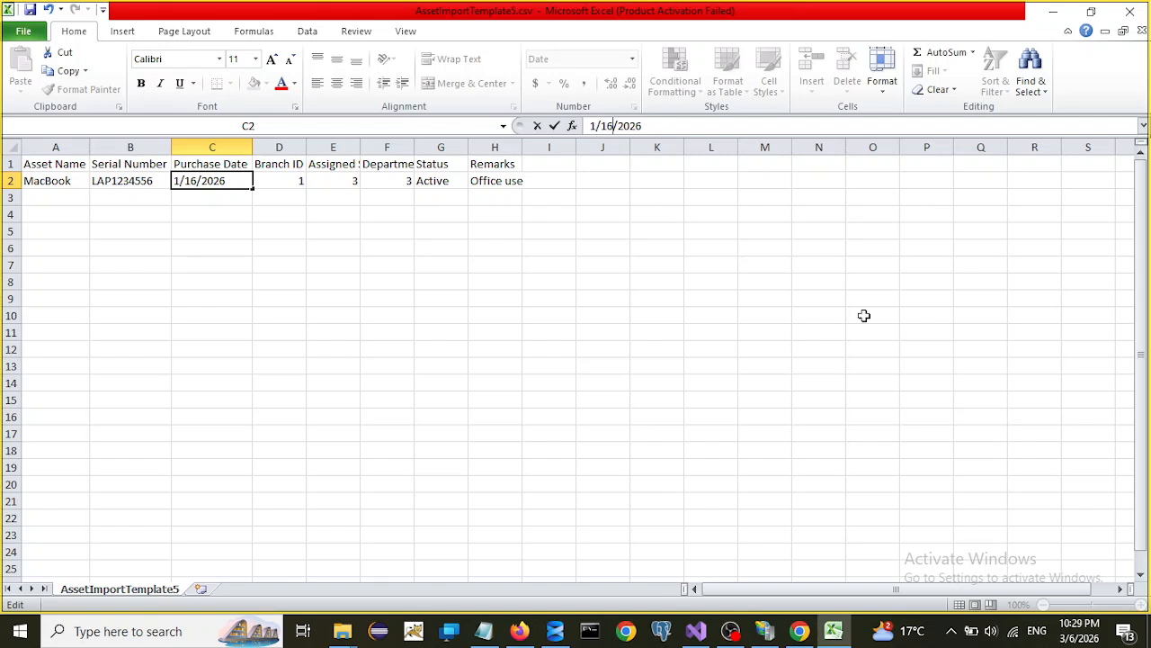
{"action": "left_click", "coordinate": [864, 315]}
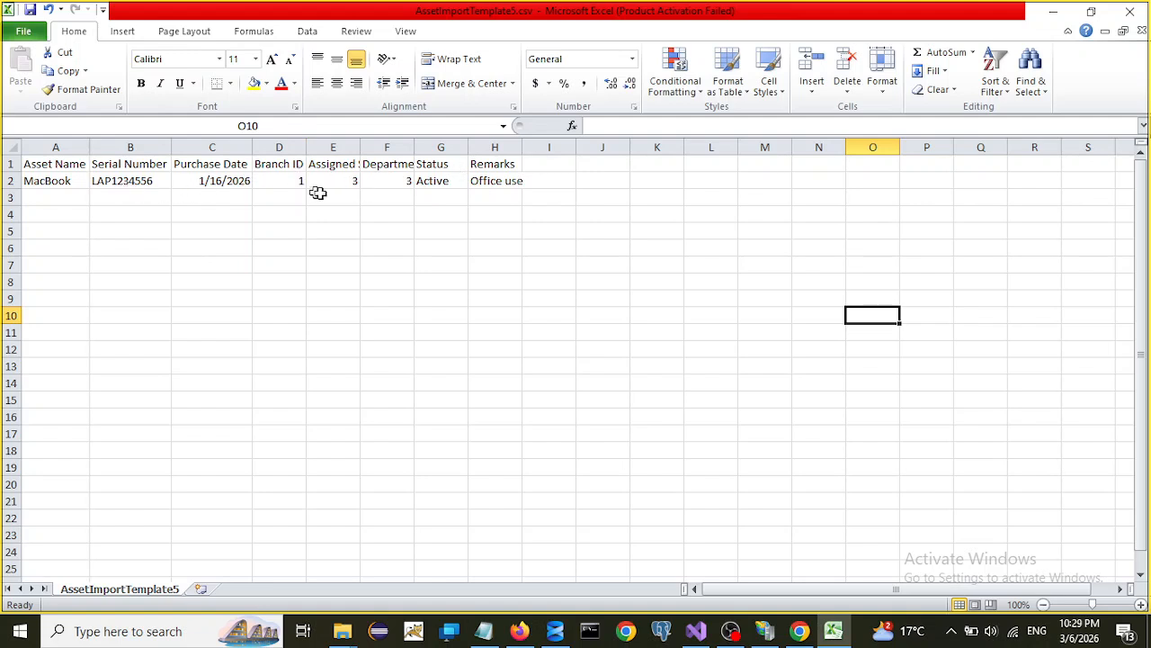
- Save the file in CSV format and close Excel without saving again
{"action": "left_click", "coordinate": [30, 10]}
{"action": "left_click", "coordinate": [522, 373]}
{"action": "left_click", "coordinate": [1124, 14]}
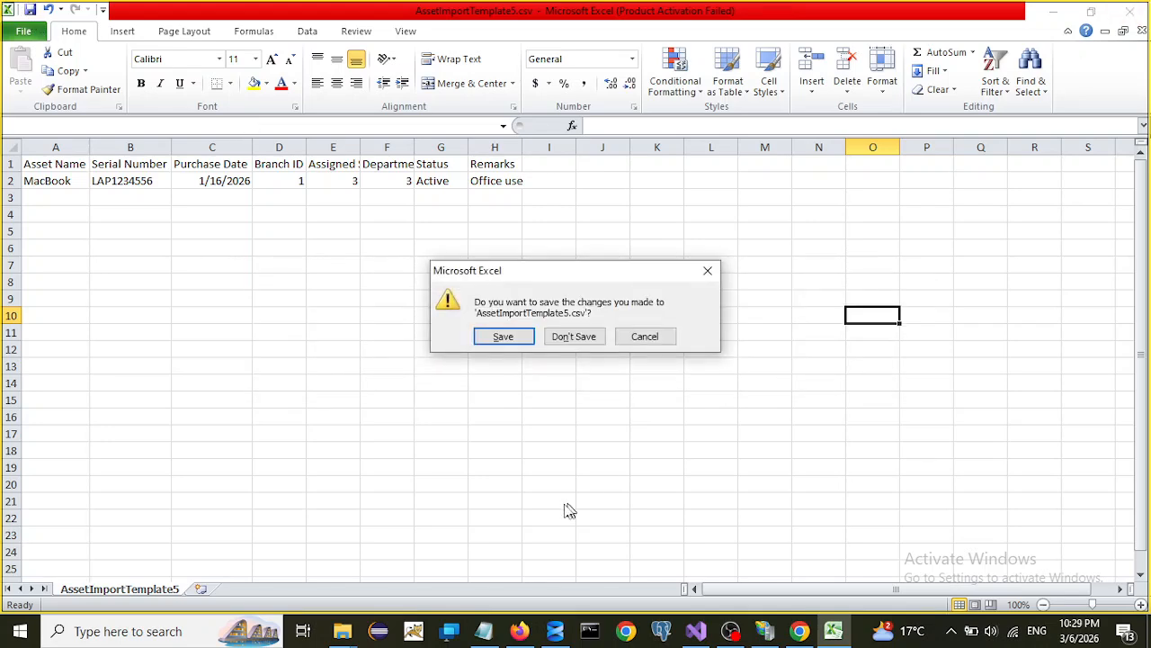
{"action": "left_click", "coordinate": [572, 338]}
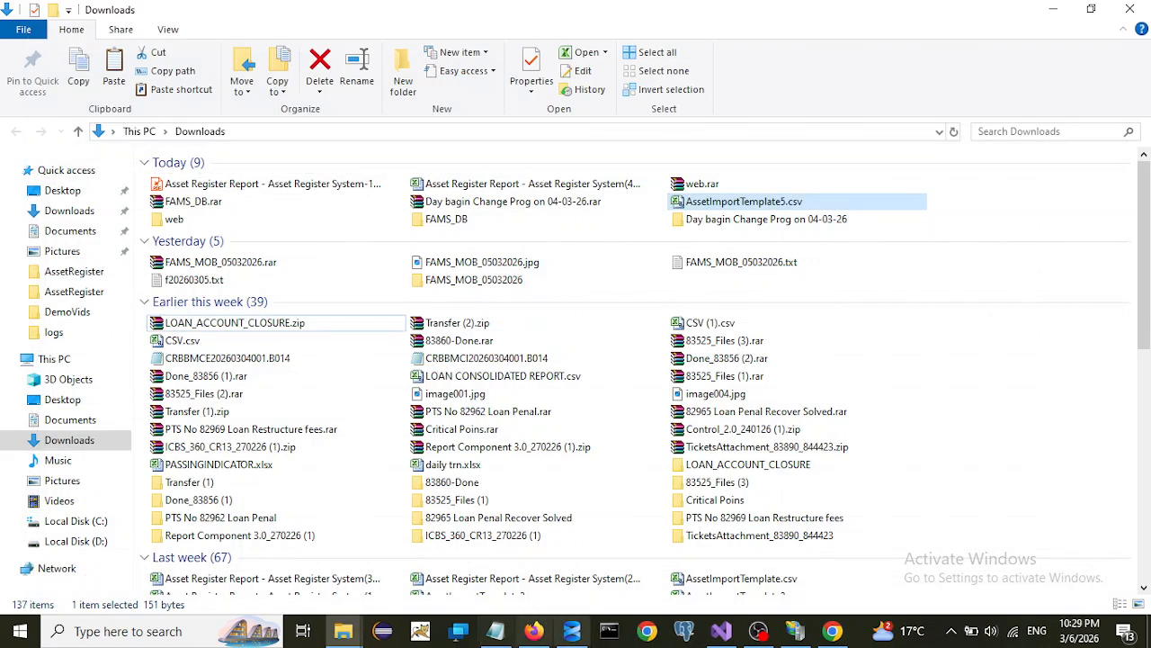
- Return to Firefox and reopen the Bulk Asset Upload page
{"action": "left_click", "coordinate": [534, 632]}
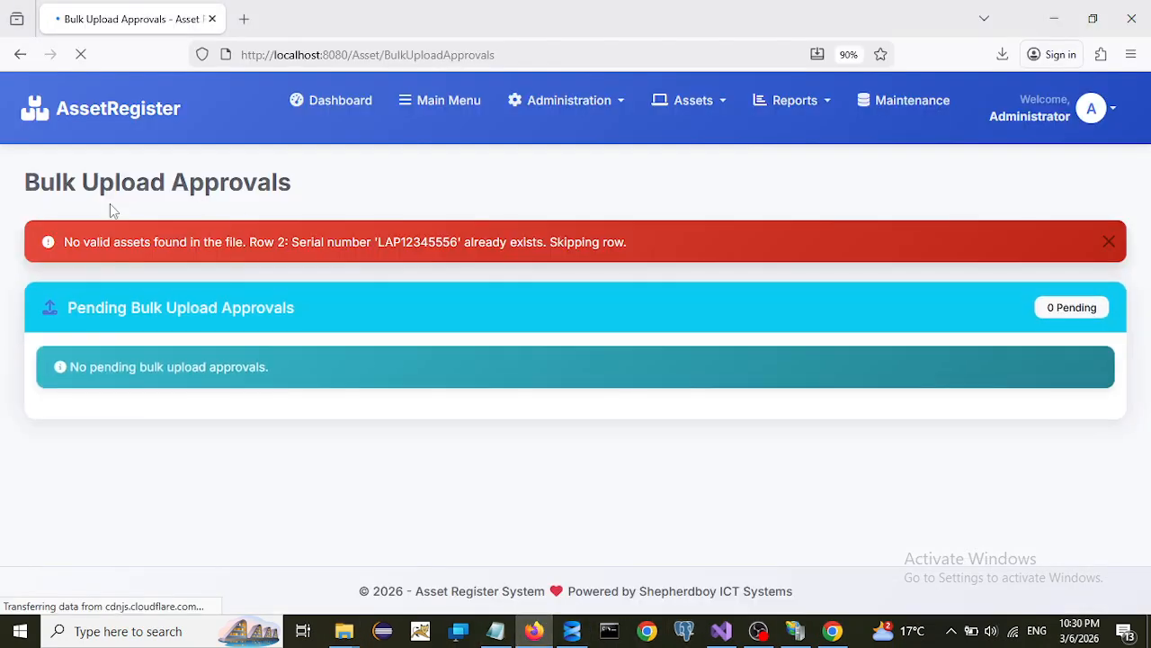
{"action": "left_click", "coordinate": [720, 102]}
{"action": "left_click", "coordinate": [725, 229]}
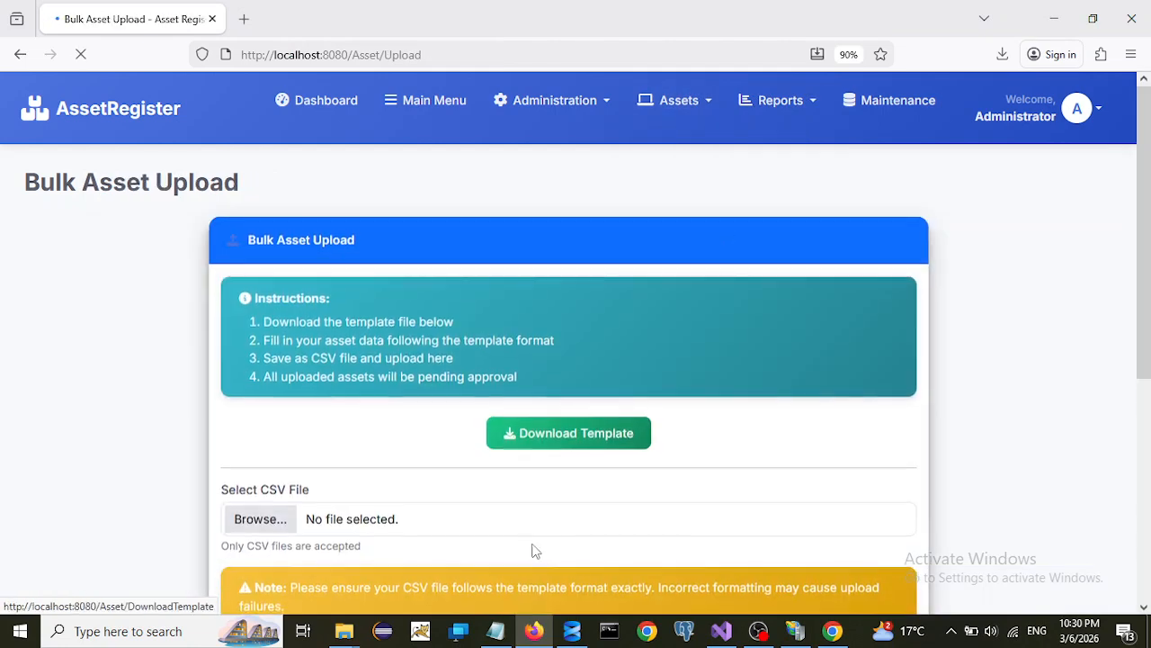
- Upload AssetImportTemplate5.csv from Downloads, importing one MacBook pending approval
{"action": "scroll", "coordinate": [509, 514], "scroll_direction": "down", "scroll_amount": 3}
{"action": "left_click", "coordinate": [263, 358]}
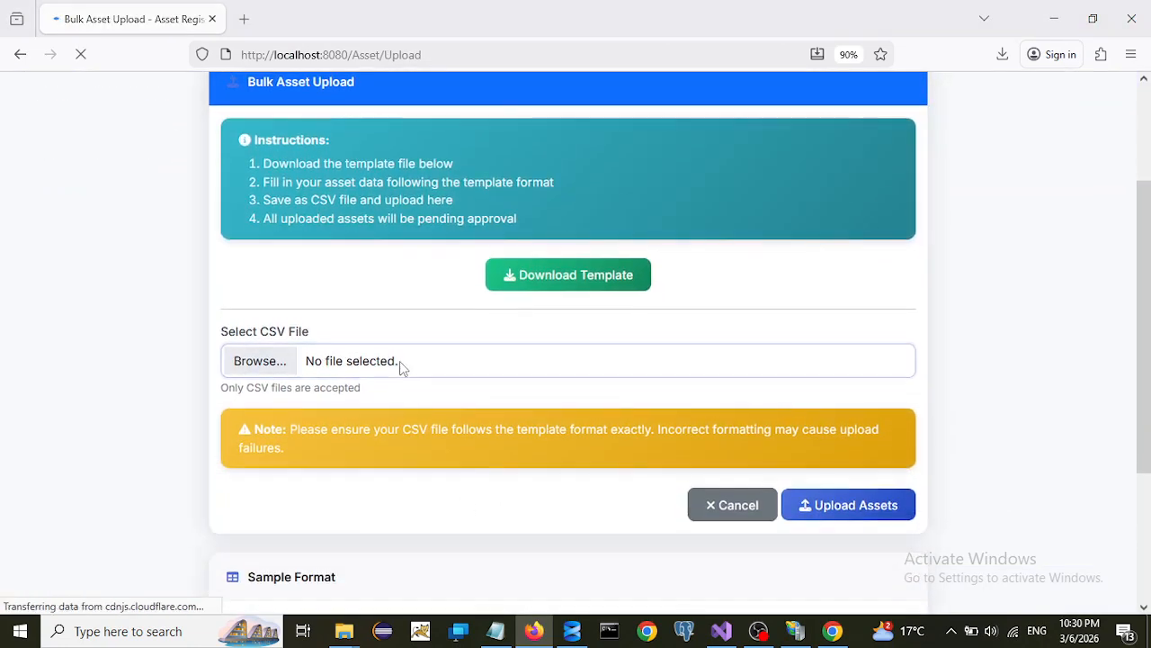
{"action": "left_click", "coordinate": [357, 305]}
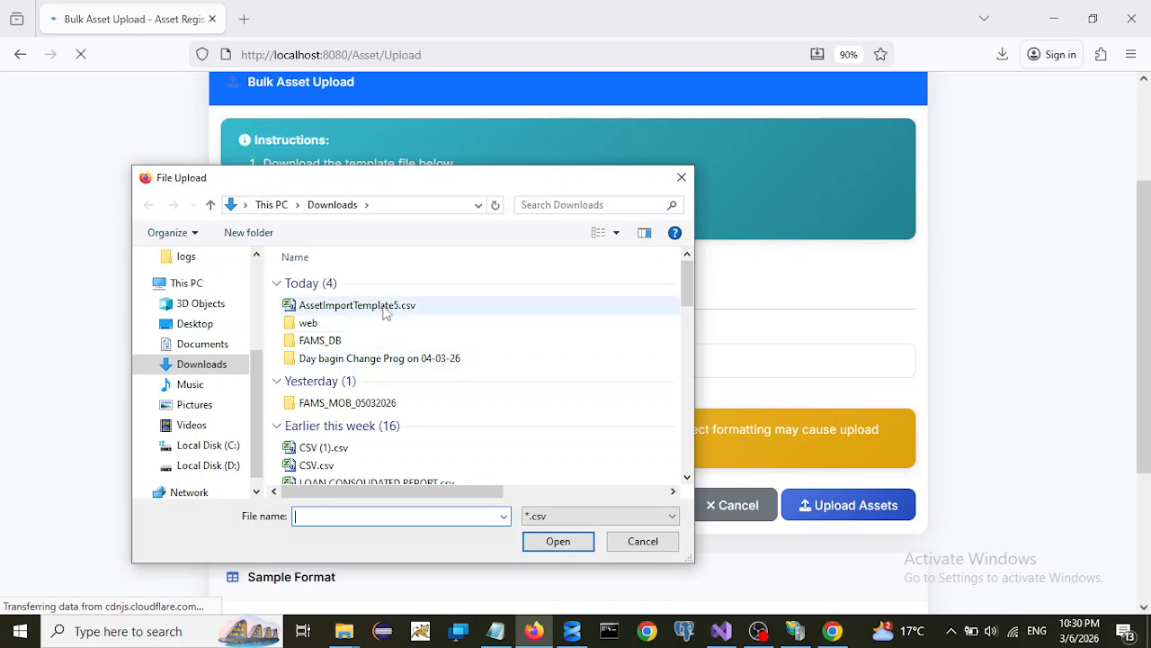
{"action": "left_click", "coordinate": [558, 541]}
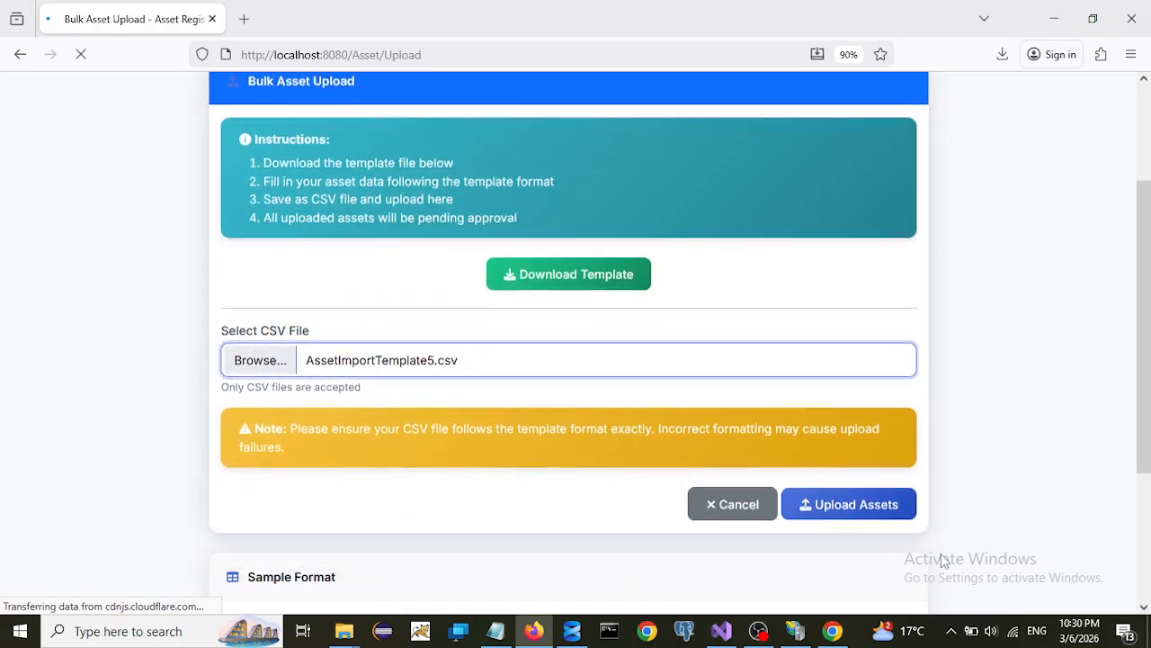
{"action": "left_click", "coordinate": [840, 504]}
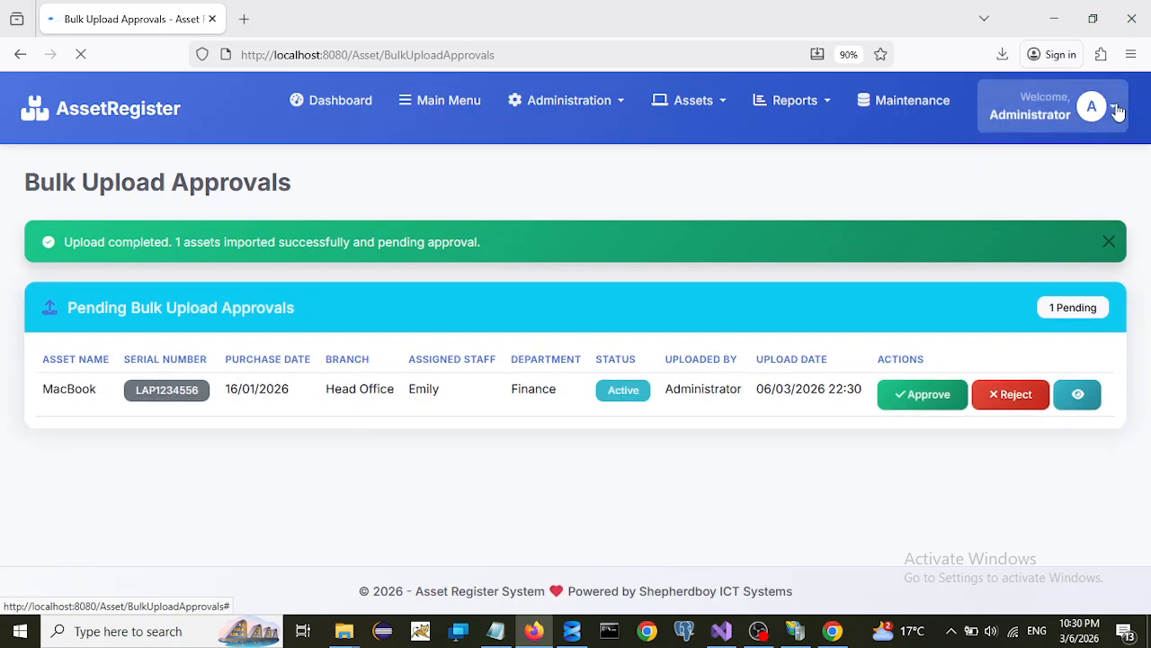
- Log out and log back in with the administrator credentials, declining to save the password
{"action": "left_click", "coordinate": [1119, 115]}
{"action": "left_click", "coordinate": [1035, 335]}
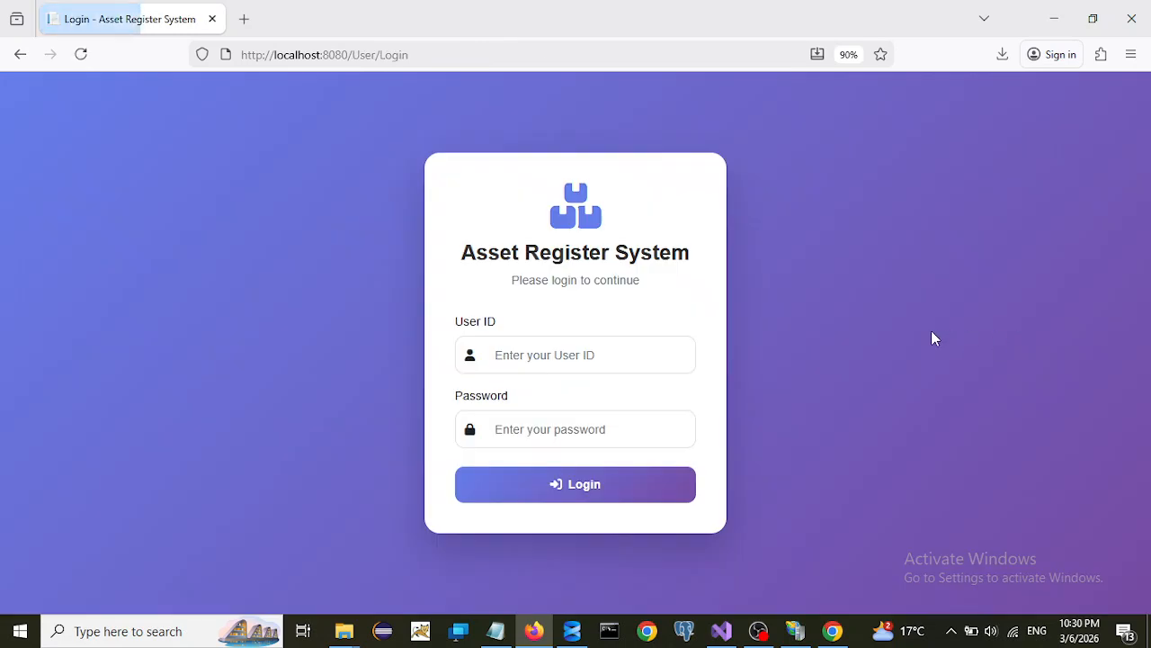
{"action": "left_click", "coordinate": [555, 364]}
{"action": "type", "text": "admin"}
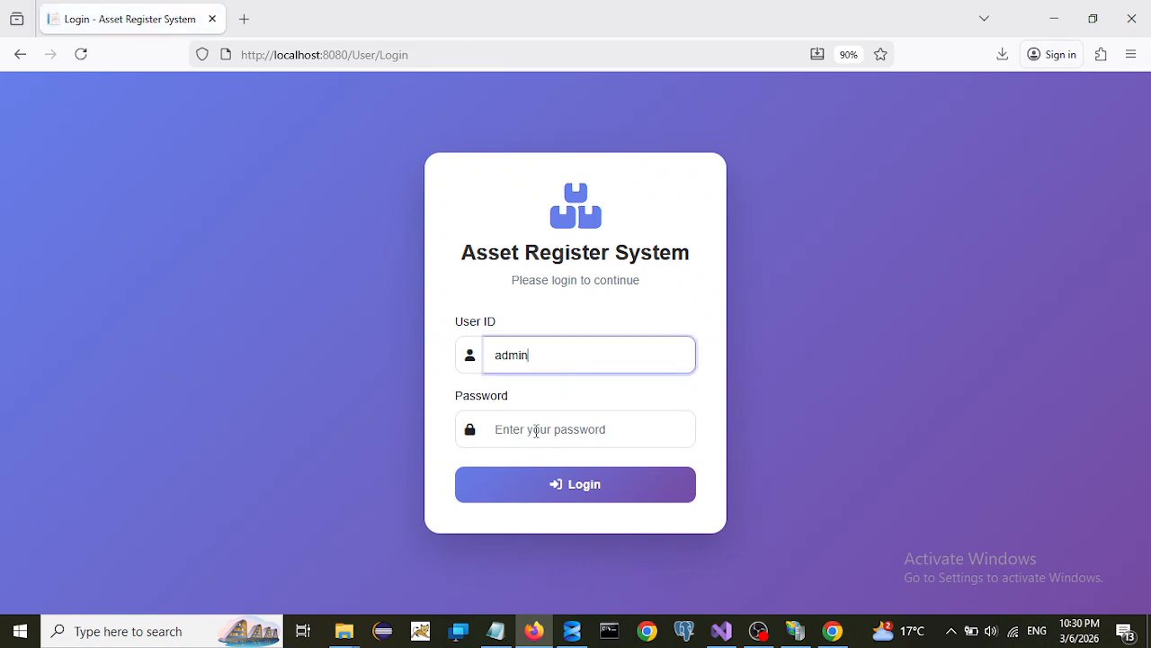
{"action": "left_click", "coordinate": [536, 431]}
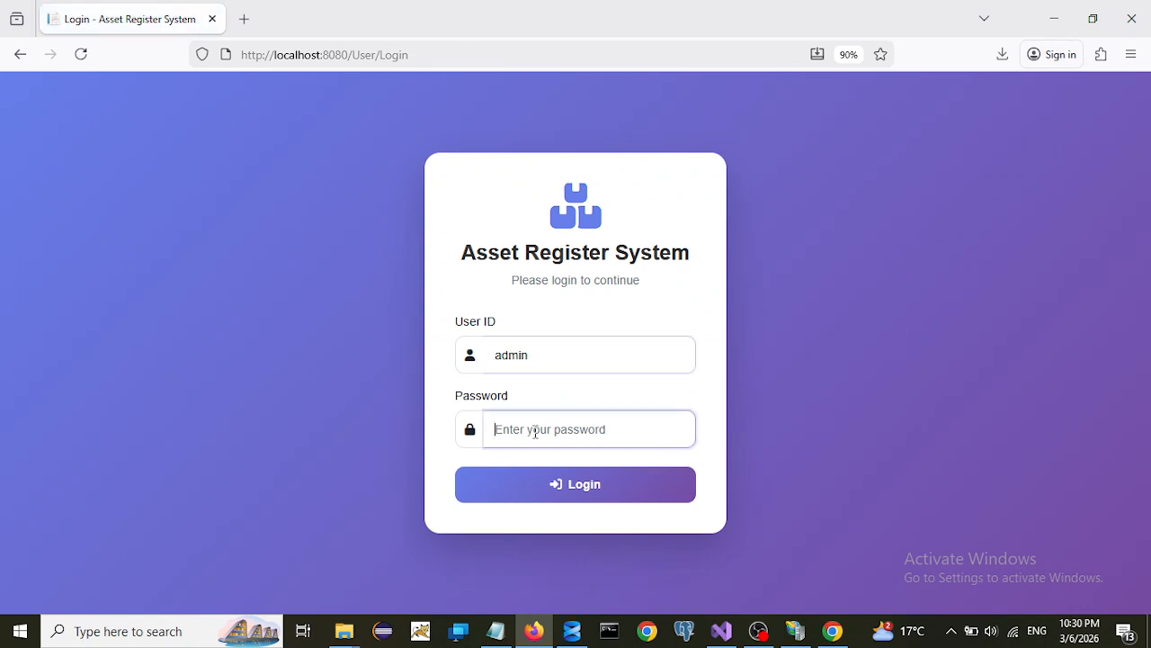
{"action": "type", "text": "ad"}
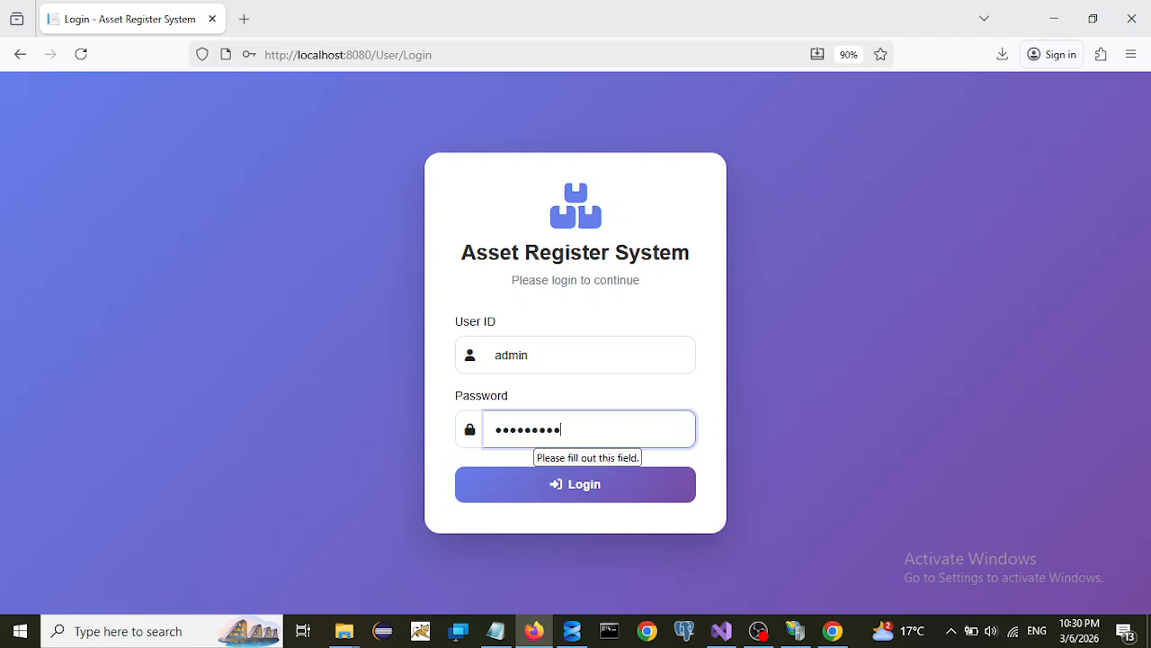
{"action": "left_click", "coordinate": [585, 498]}
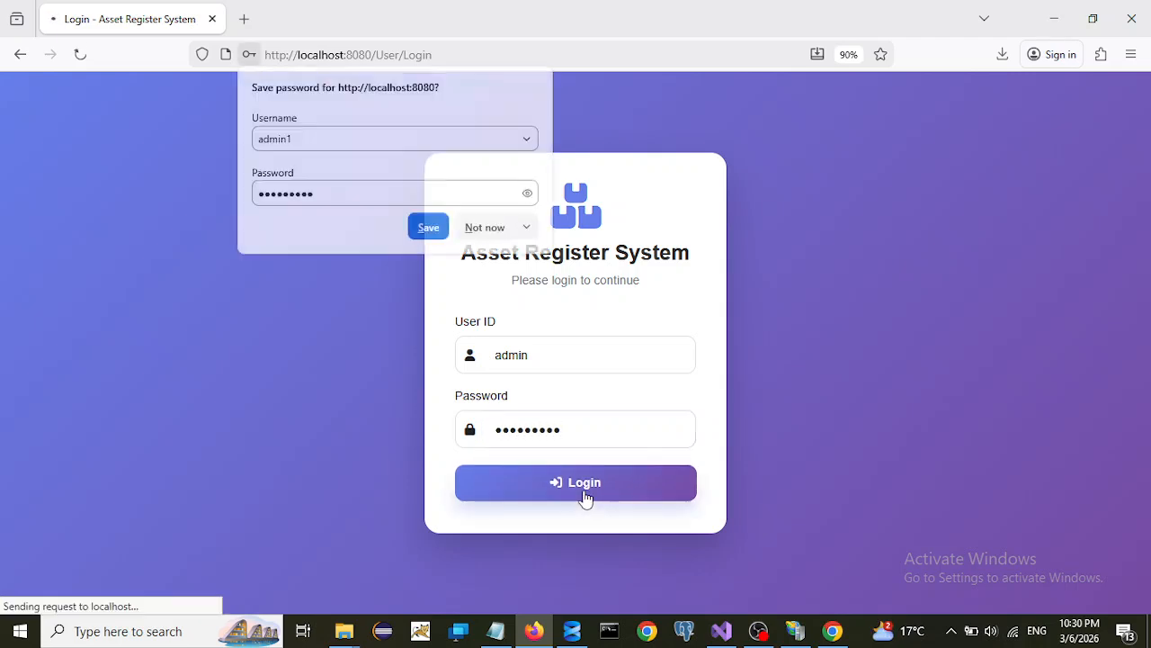
{"action": "left_click", "coordinate": [490, 227]}
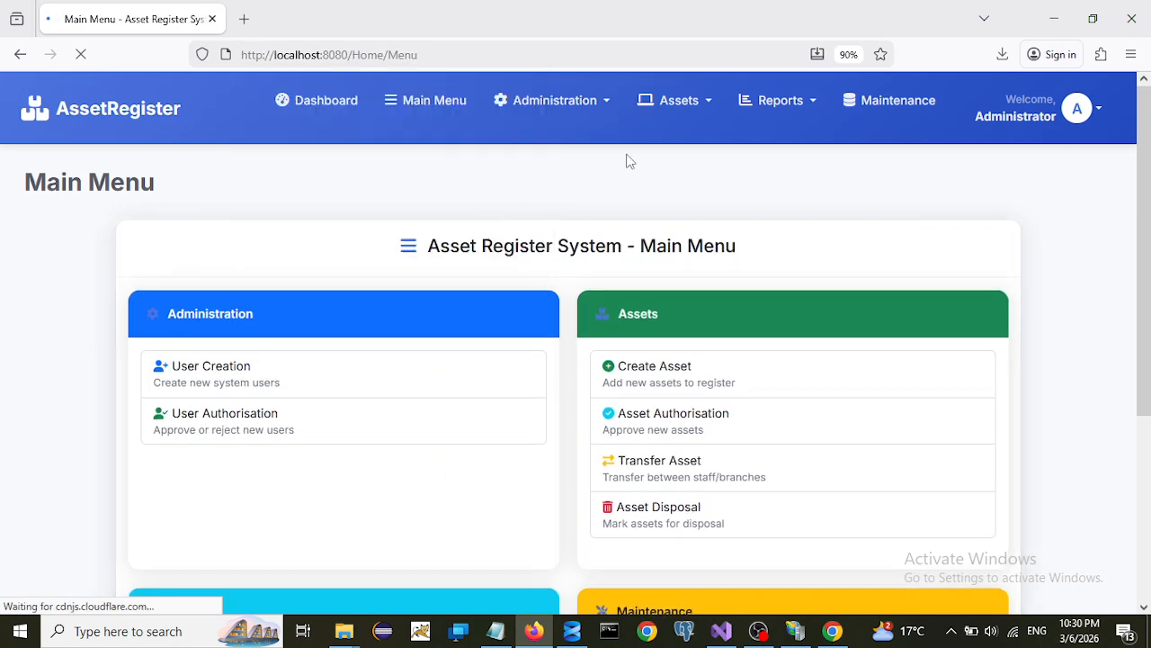
- Approve the pending MacBook asset under Assets > Bulk Upload Approval
{"action": "left_click", "coordinate": [710, 103]}
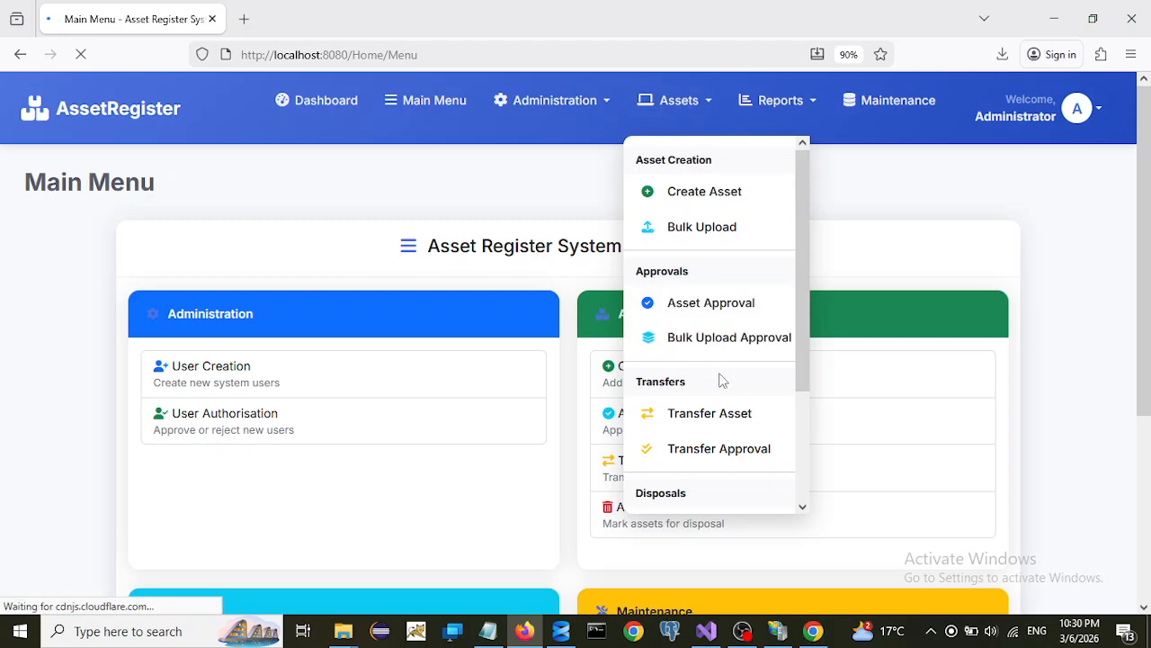
{"action": "left_click", "coordinate": [684, 309]}
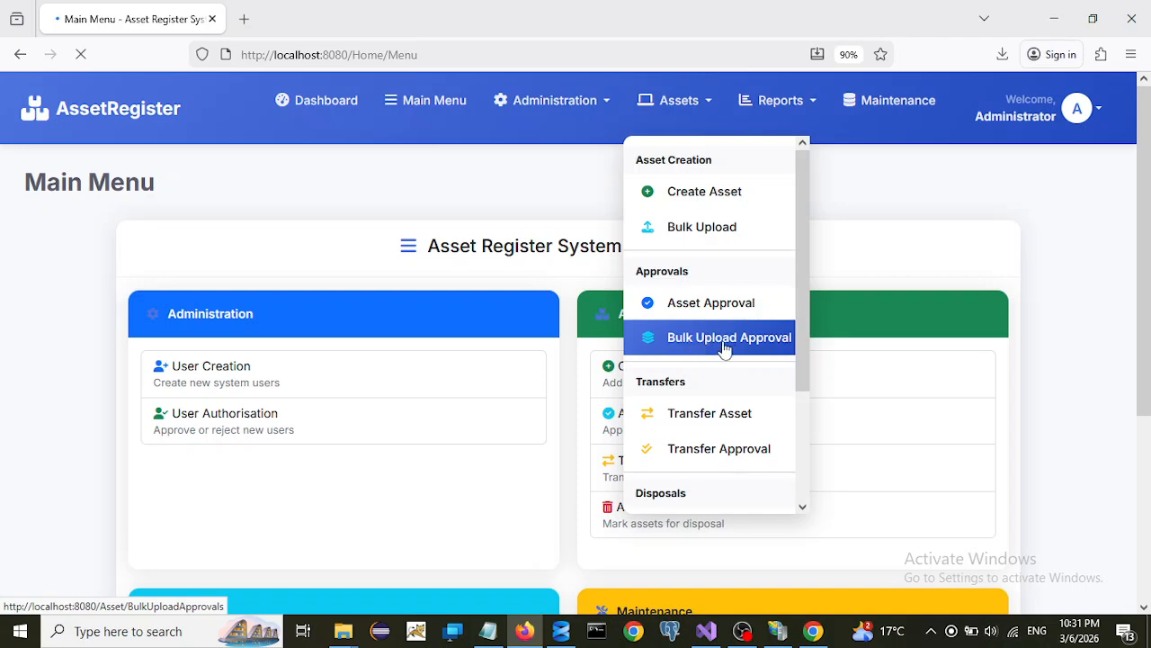
{"action": "left_click", "coordinate": [706, 346]}
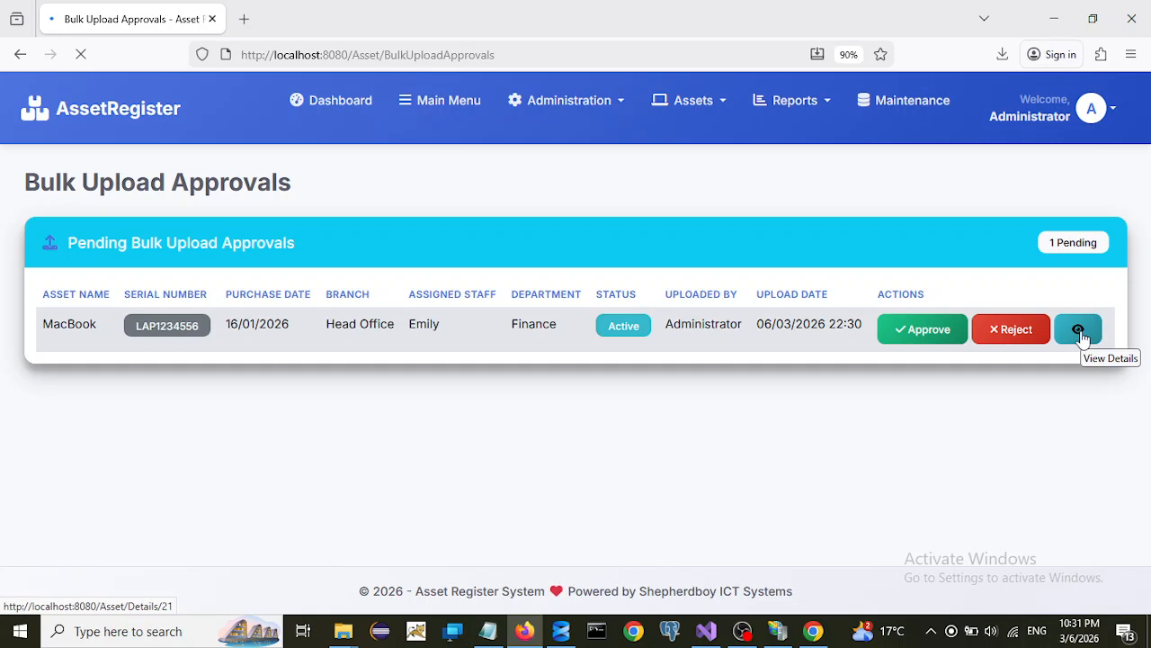
{"action": "left_click", "coordinate": [908, 333]}
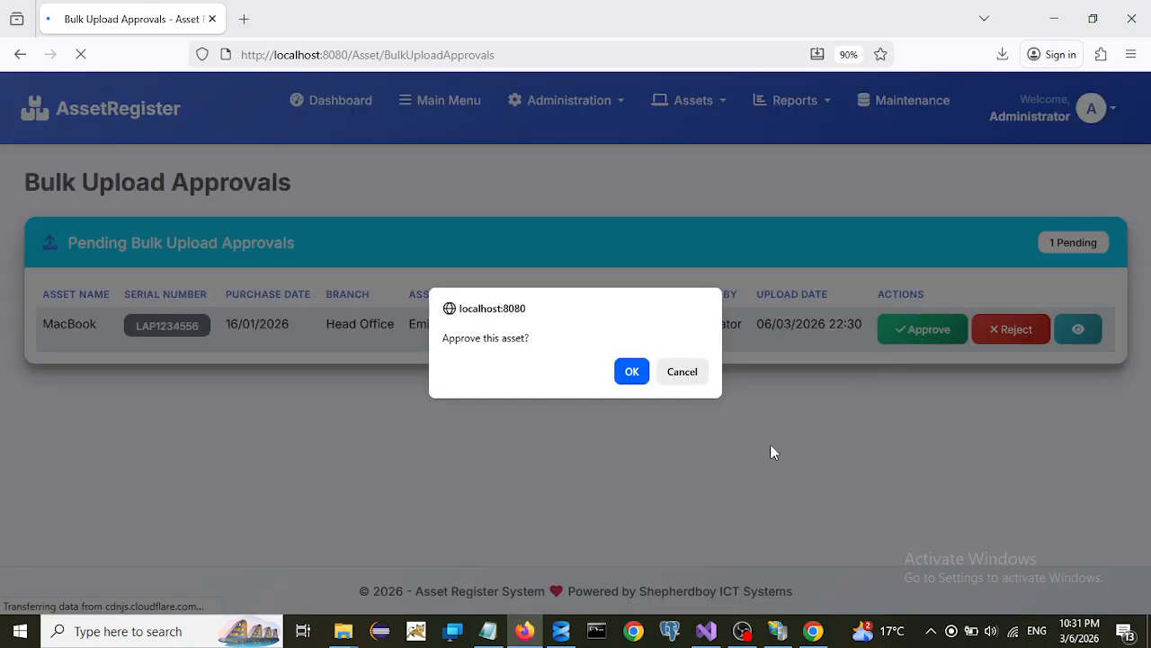
{"action": "left_click", "coordinate": [619, 378]}
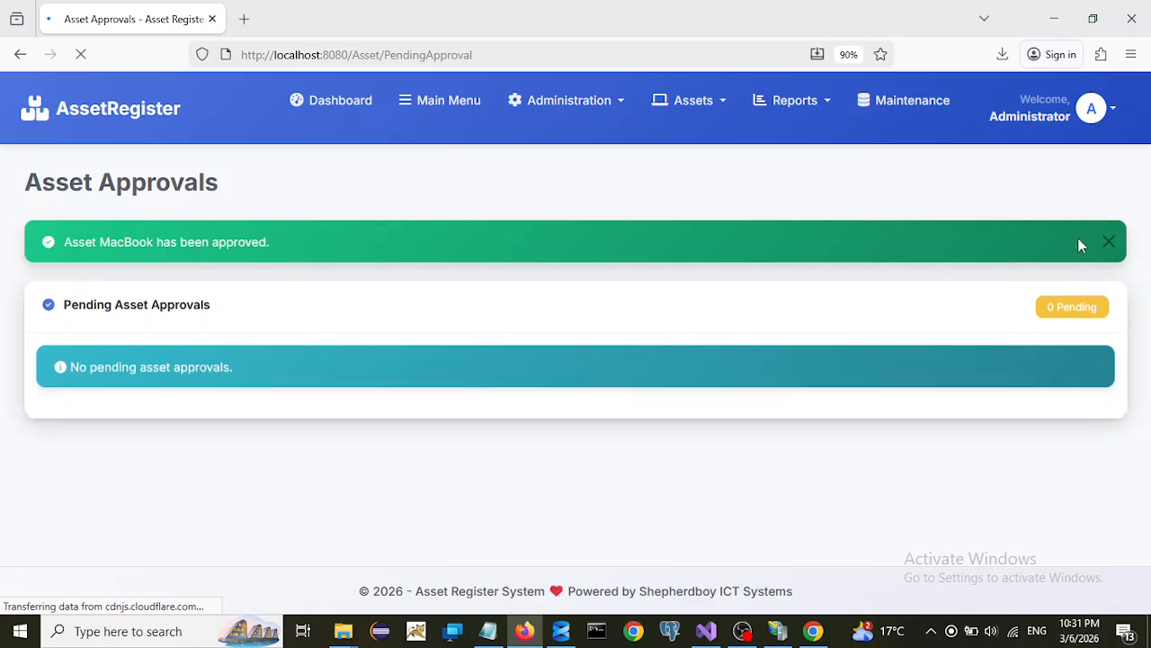
{"action": "left_click", "coordinate": [1113, 250]}
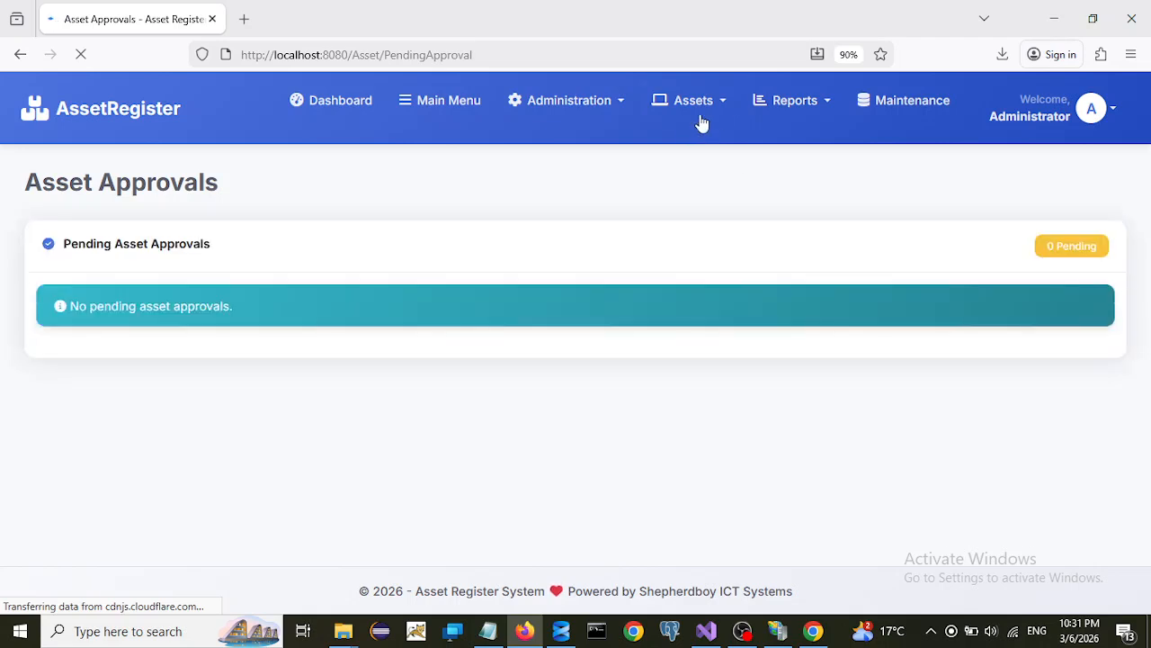
{"action": "left_click", "coordinate": [720, 108]}
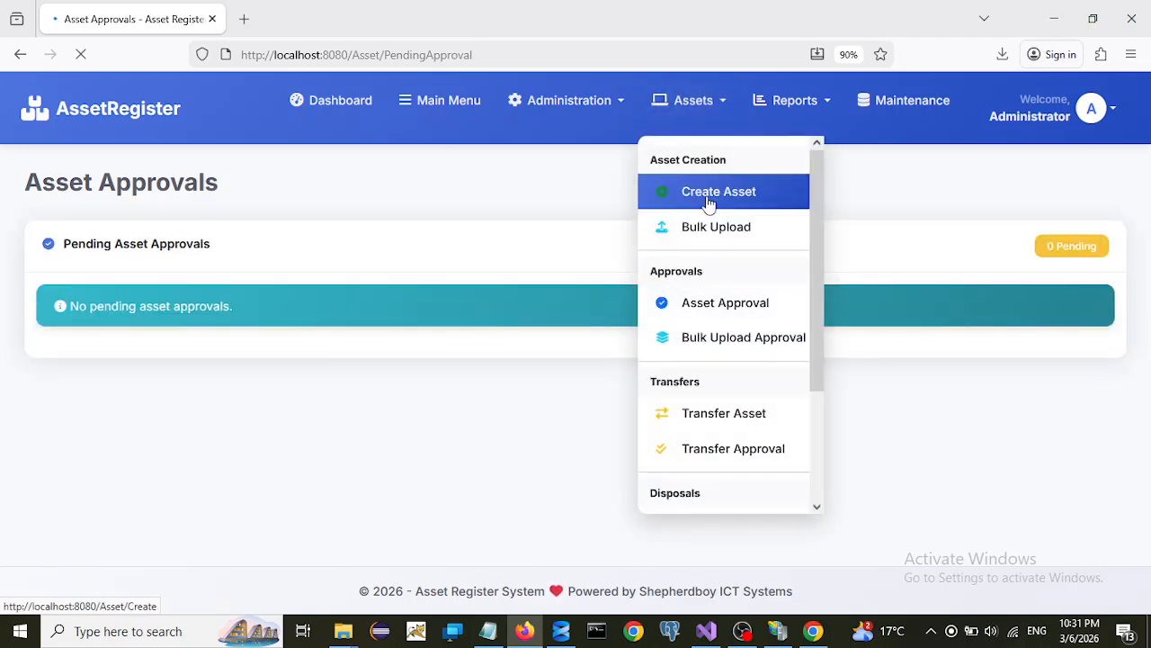
- Open Reports > Asset Register and confirm 16 total assets, including MacBook LAP1234556 as Active
{"action": "left_click", "coordinate": [825, 104]}
{"action": "left_click", "coordinate": [809, 197]}
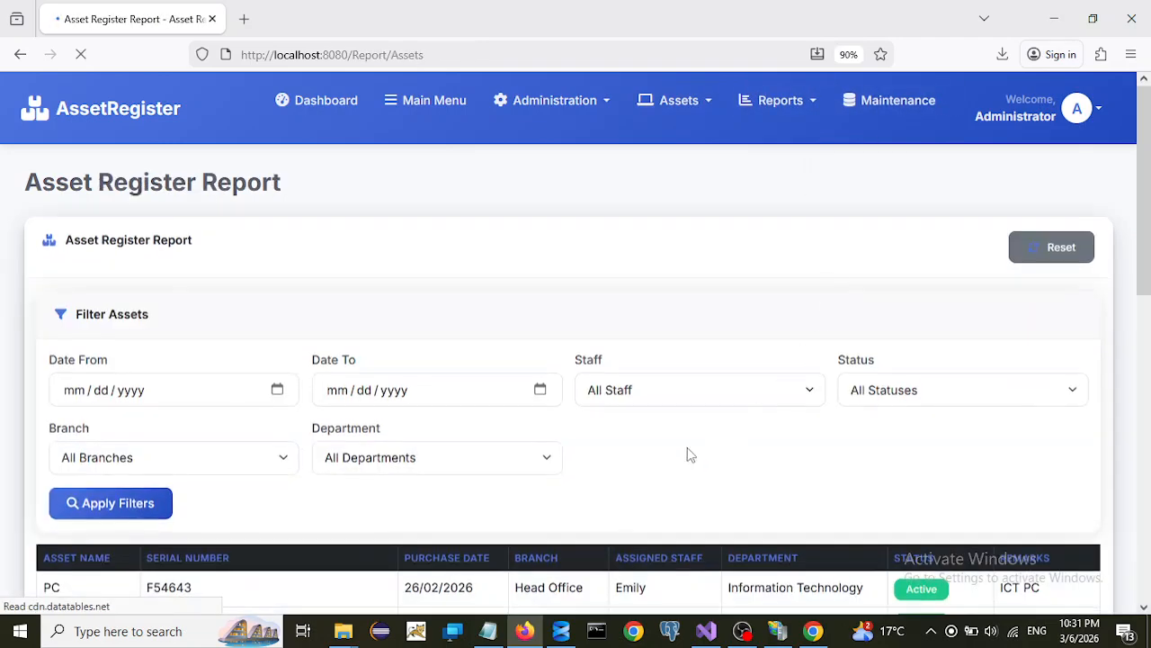
{"action": "scroll", "coordinate": [634, 459], "scroll_direction": "down", "scroll_amount": 3}
{"action": "scroll", "coordinate": [634, 457], "scroll_direction": "down", "scroll_amount": 5}
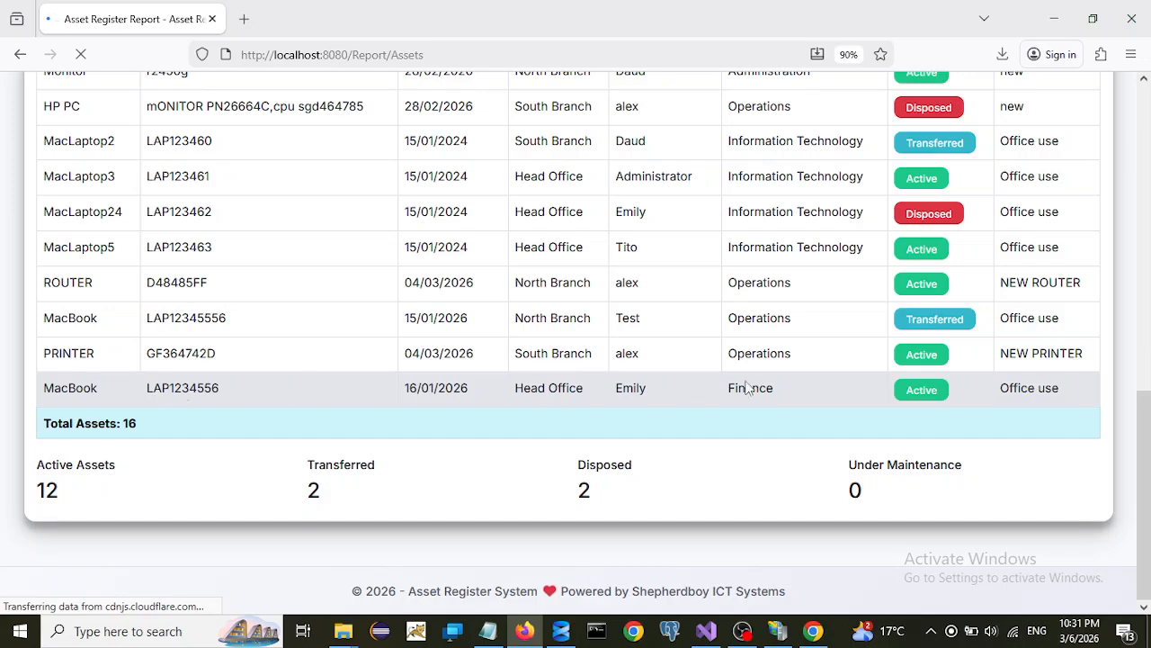
{"action": "scroll", "coordinate": [683, 396], "scroll_direction": "up", "scroll_amount": 2}
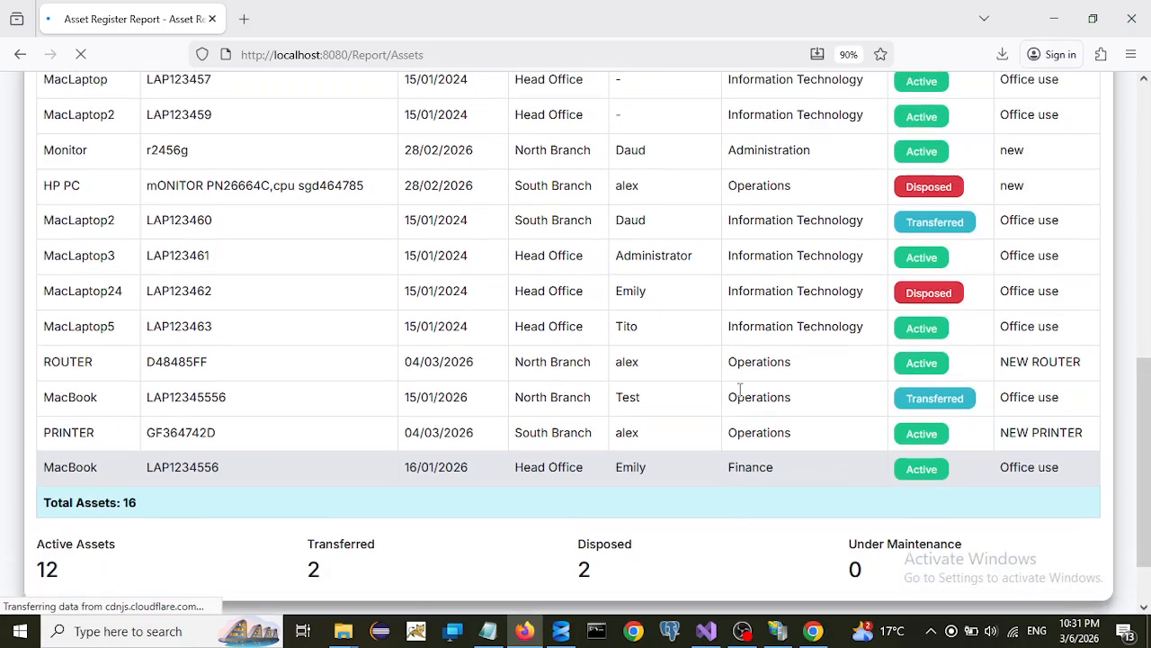
{"action": "scroll", "coordinate": [711, 414], "scroll_direction": "down", "scroll_amount": 2}
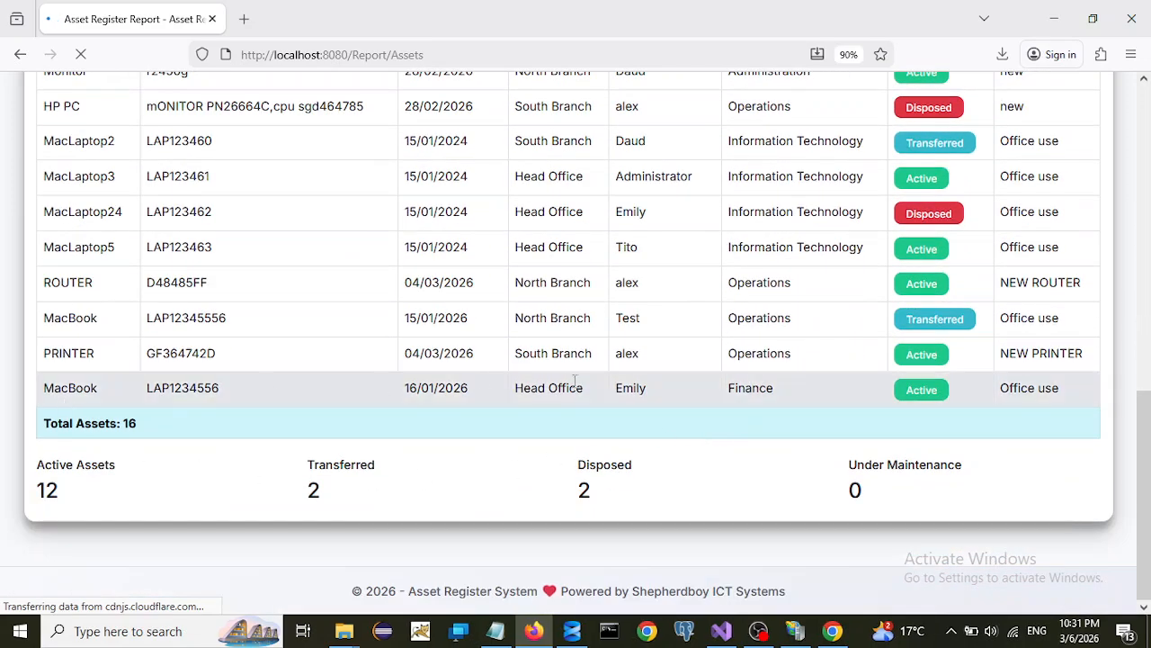
{"action": "scroll", "coordinate": [905, 385], "scroll_direction": "up", "scroll_amount": 8}
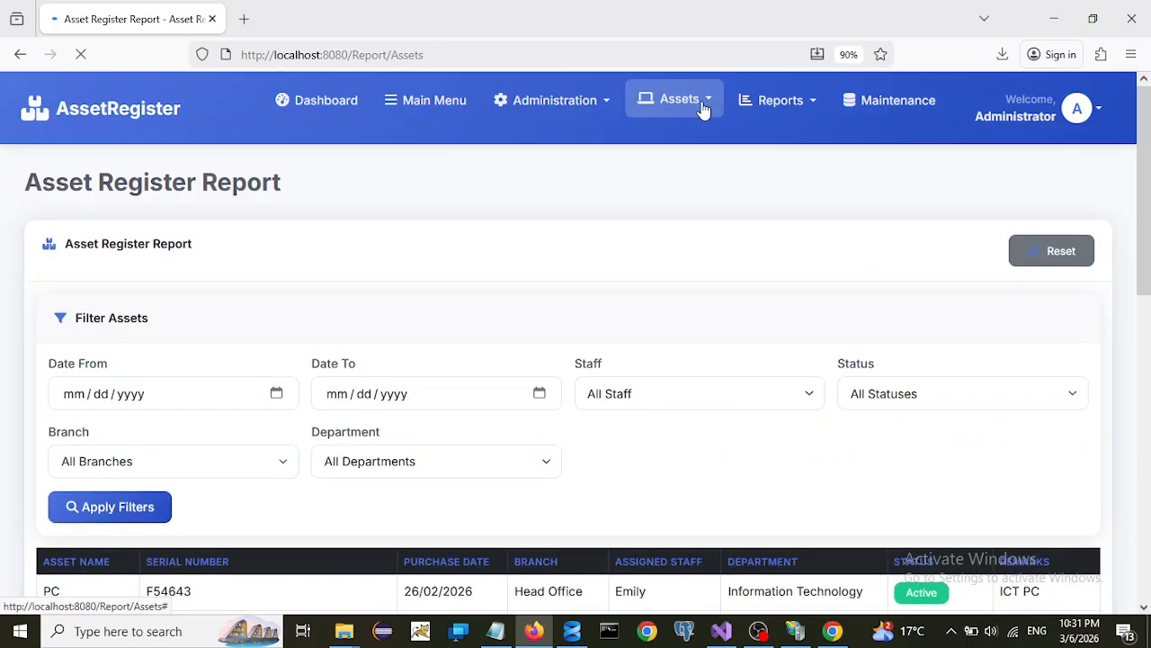
- Go to Assets > Transfer Asset and start a transfer for MacBook LAP1234556 (row 21)
{"action": "left_click", "coordinate": [705, 108]}
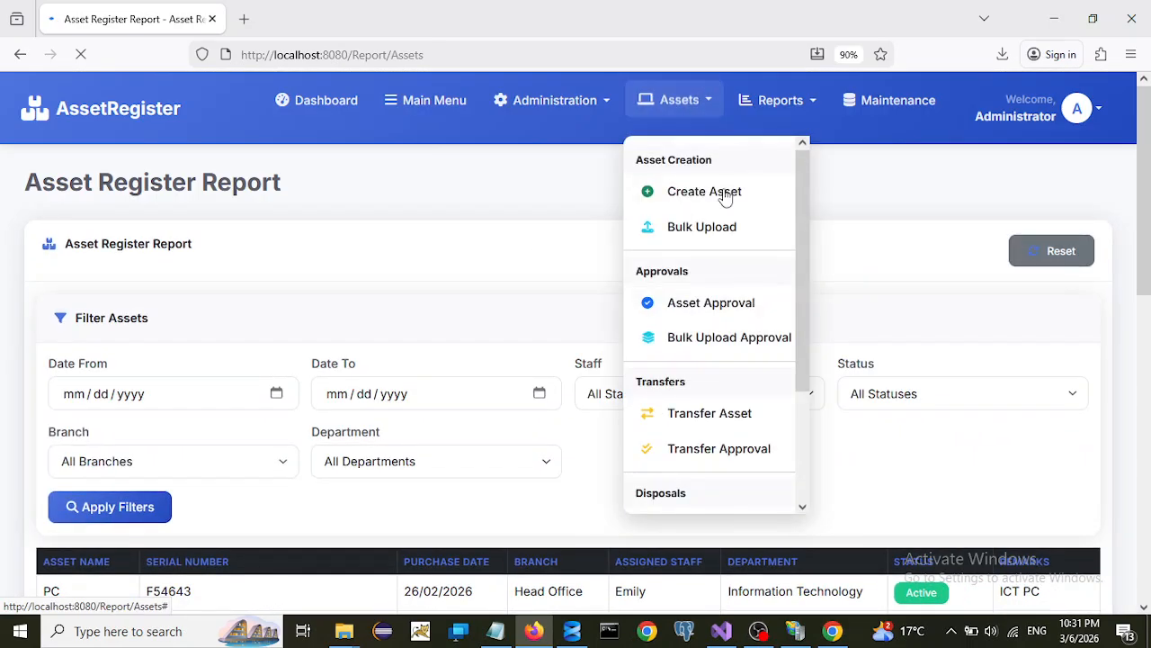
{"action": "scroll", "coordinate": [804, 354], "scroll_direction": "down", "scroll_amount": 1}
{"action": "left_click_drag", "start_coordinate": [803, 353], "coordinate": [797, 441]}
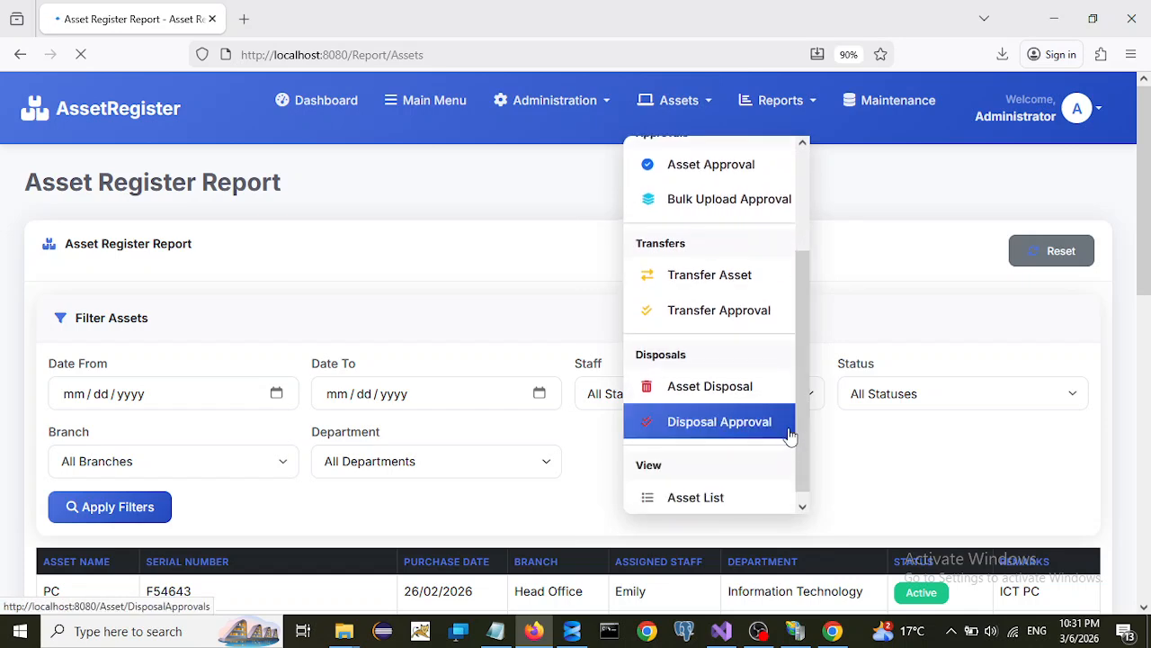
{"action": "left_click", "coordinate": [704, 283]}
{"action": "scroll", "coordinate": [630, 432], "scroll_direction": "down", "scroll_amount": 2}
{"action": "scroll", "coordinate": [608, 447], "scroll_direction": "down", "scroll_amount": 3}
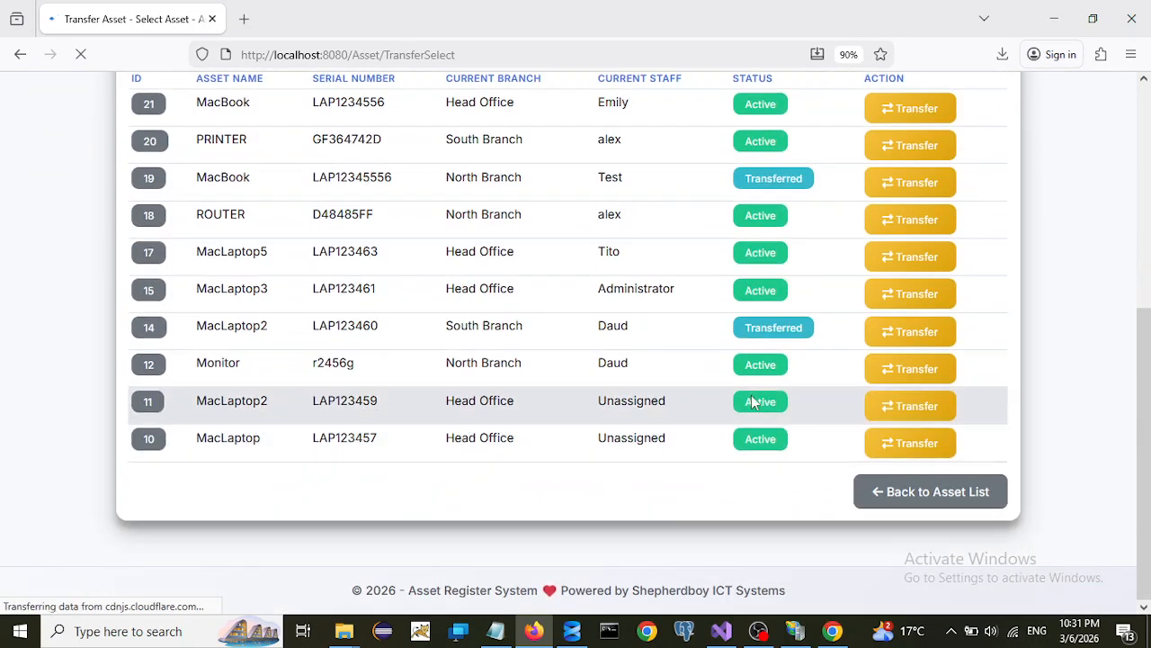
{"action": "scroll", "coordinate": [751, 398], "scroll_direction": "up", "scroll_amount": 2}
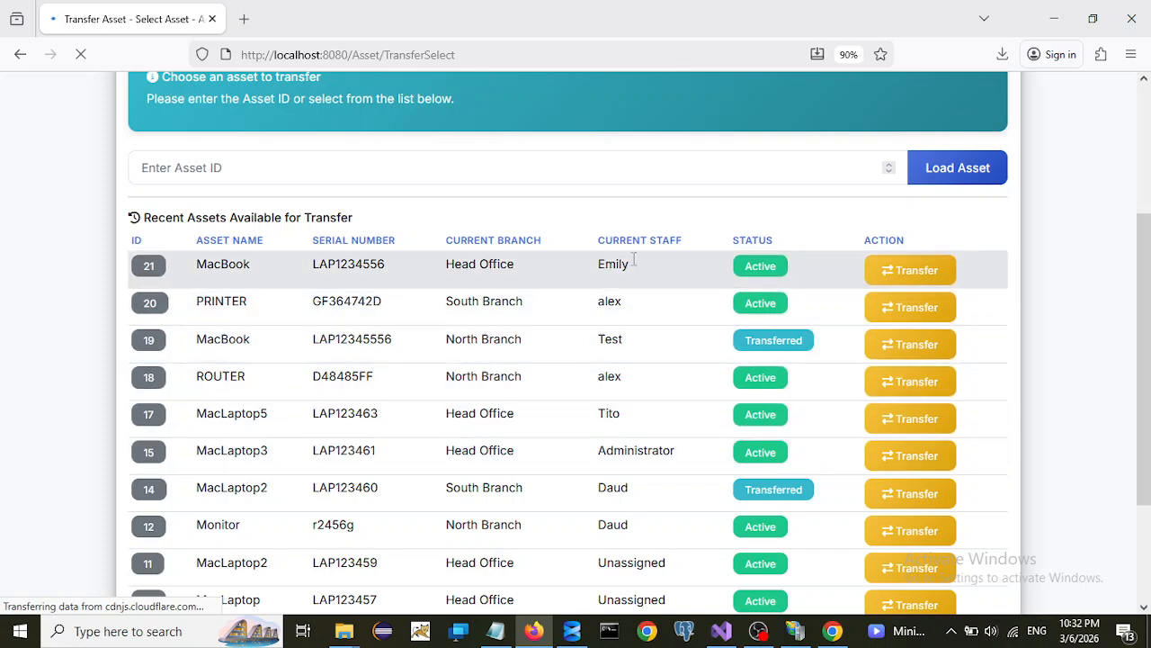
{"action": "left_click", "coordinate": [910, 271]}
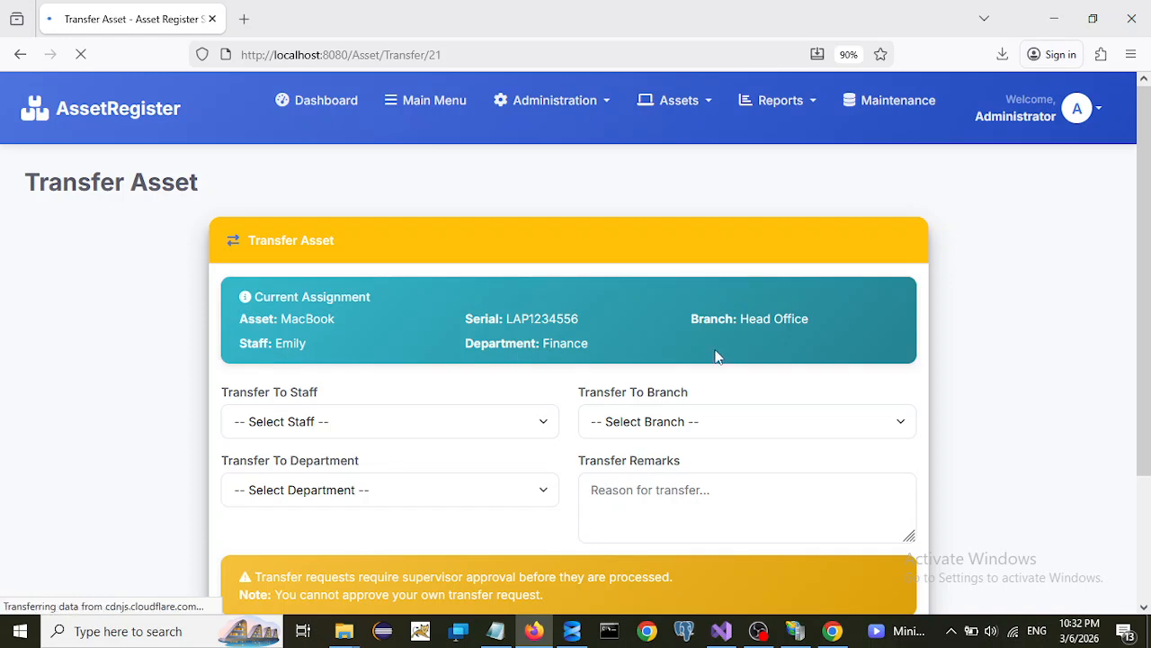
- Choose the receiving staff member, Operations department and East Branch for the transfer
{"action": "scroll", "coordinate": [585, 360], "scroll_direction": "down", "scroll_amount": 1}
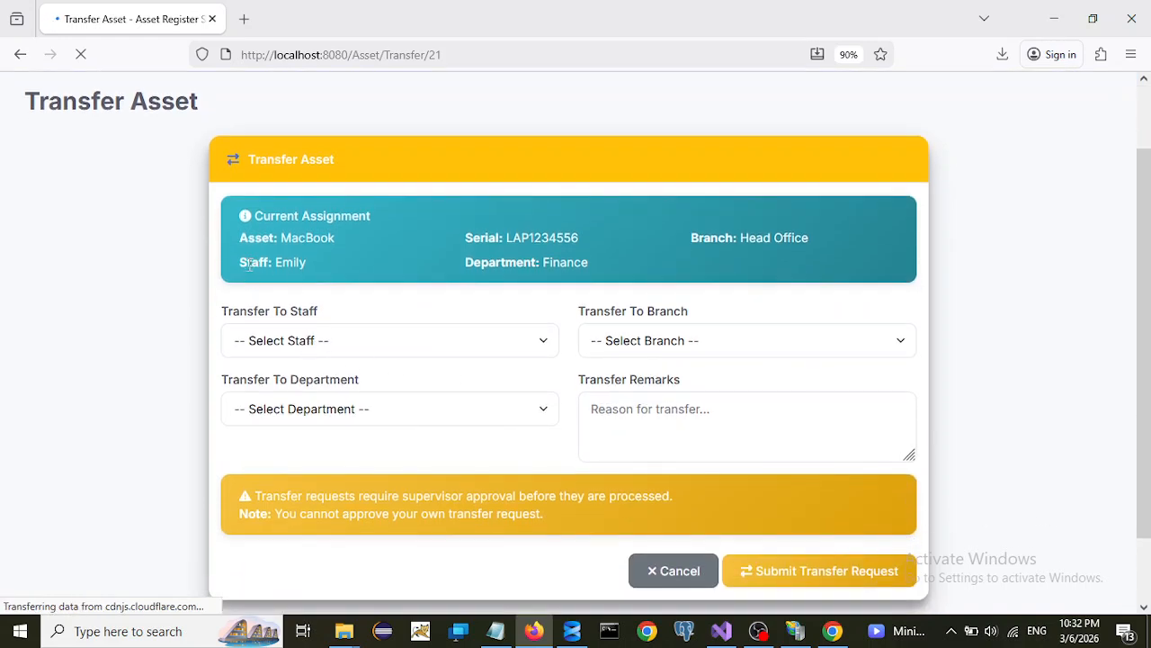
{"action": "left_click", "coordinate": [347, 349]}
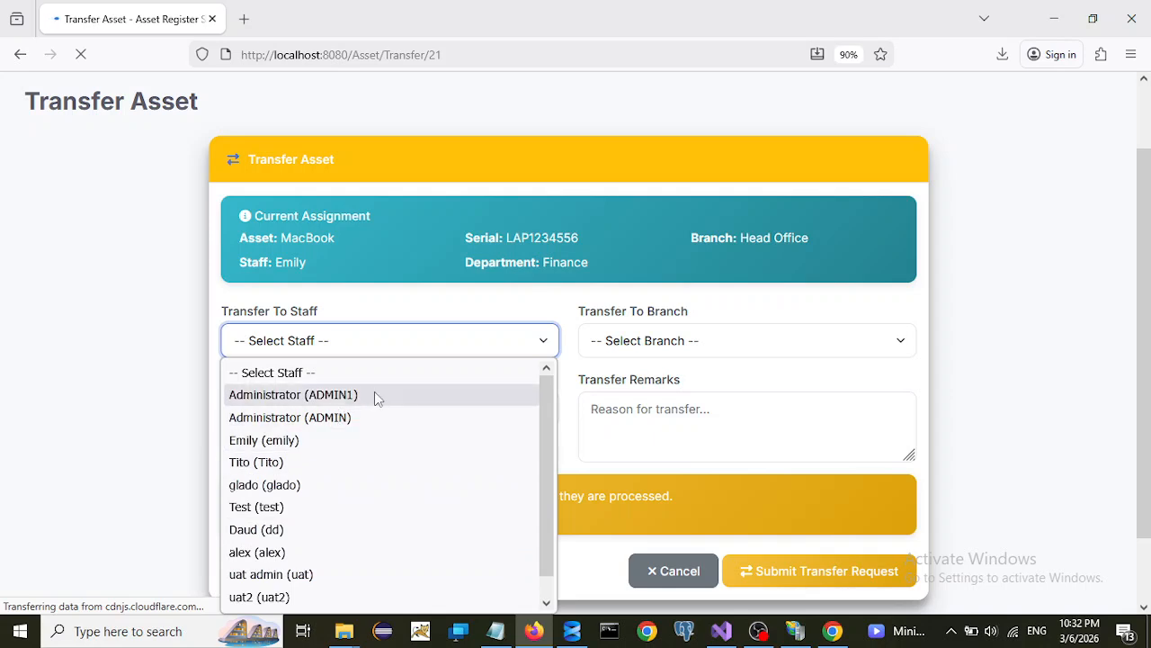
{"action": "left_click", "coordinate": [256, 465]}
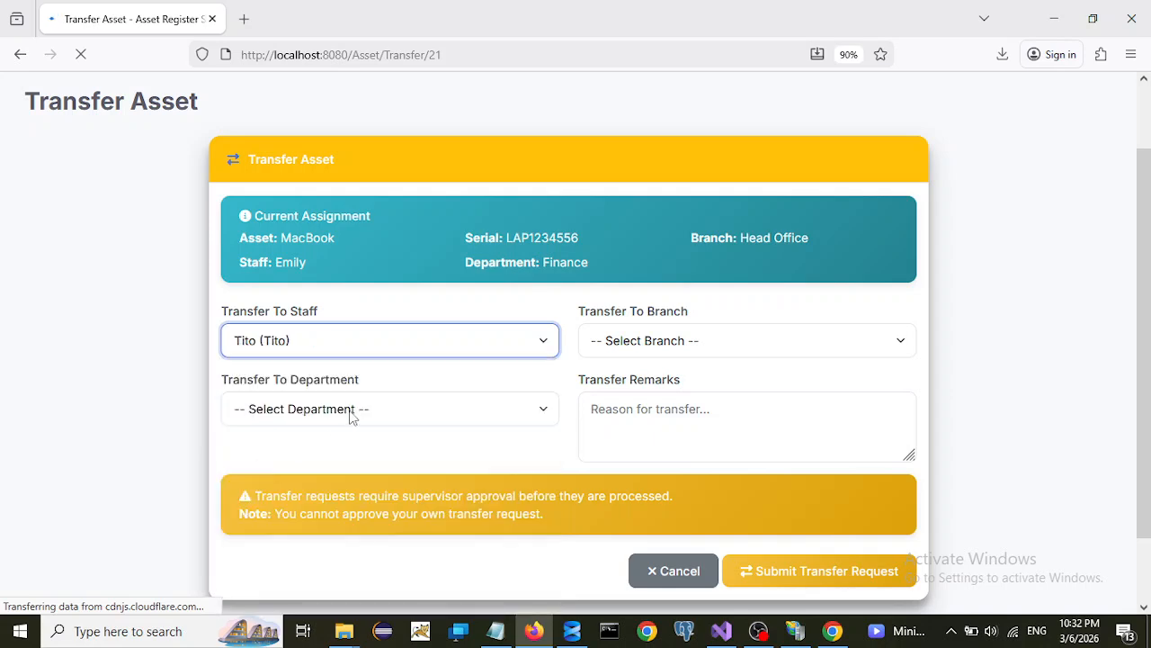
{"action": "left_click", "coordinate": [353, 414]}
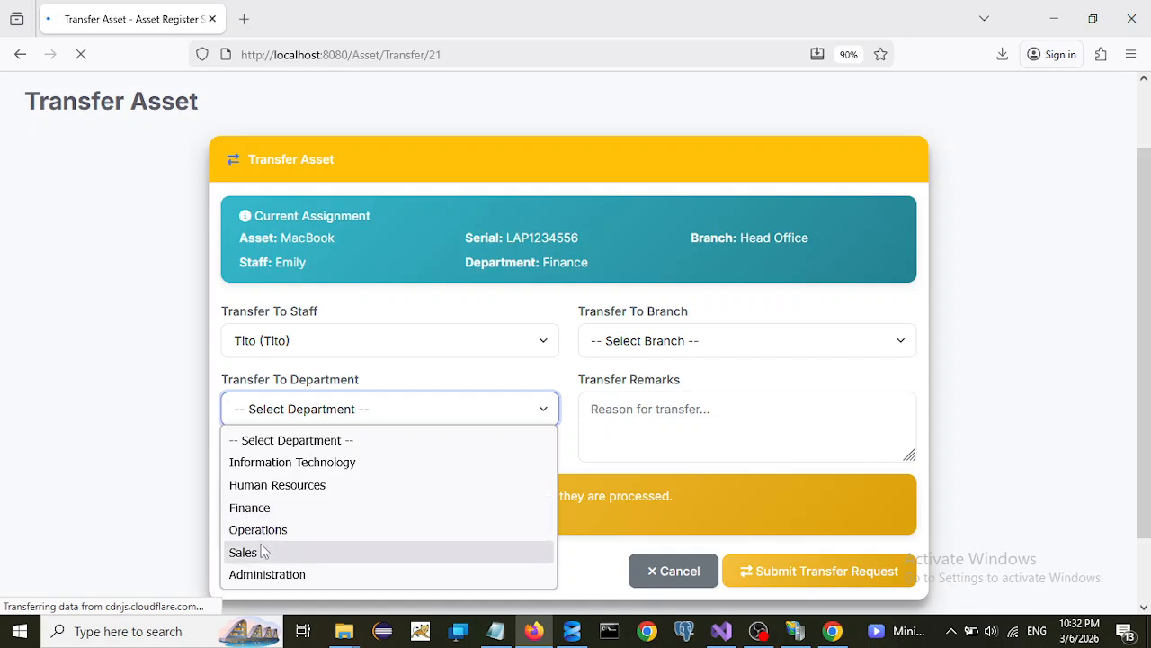
{"action": "left_click", "coordinate": [258, 531]}
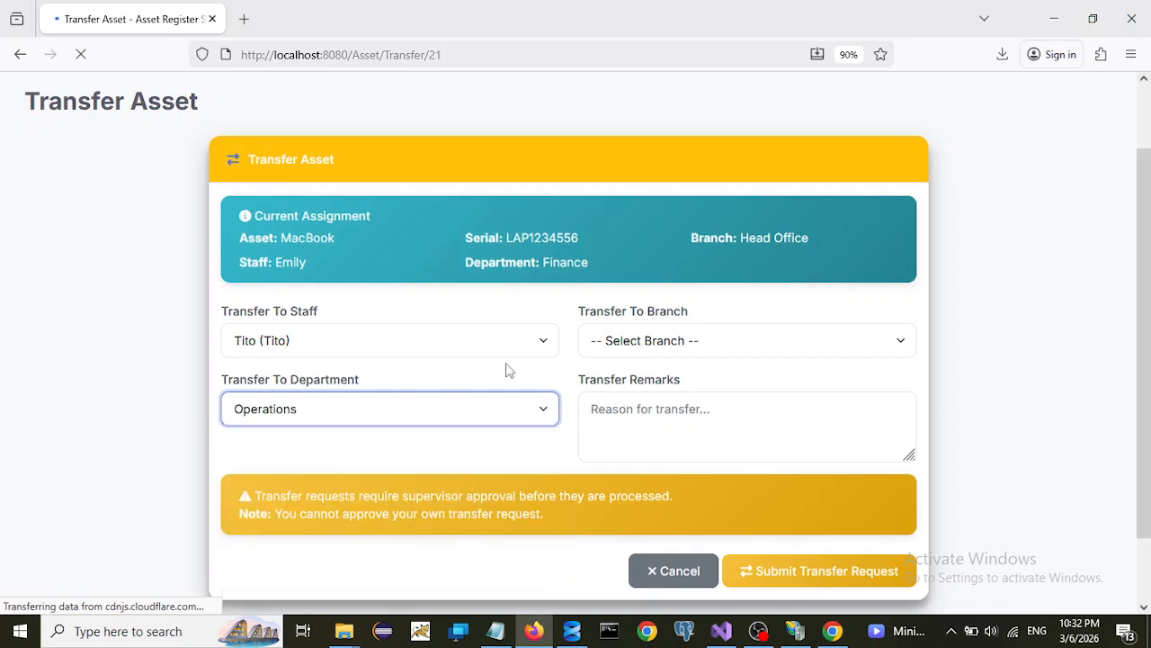
{"action": "left_click", "coordinate": [672, 354]}
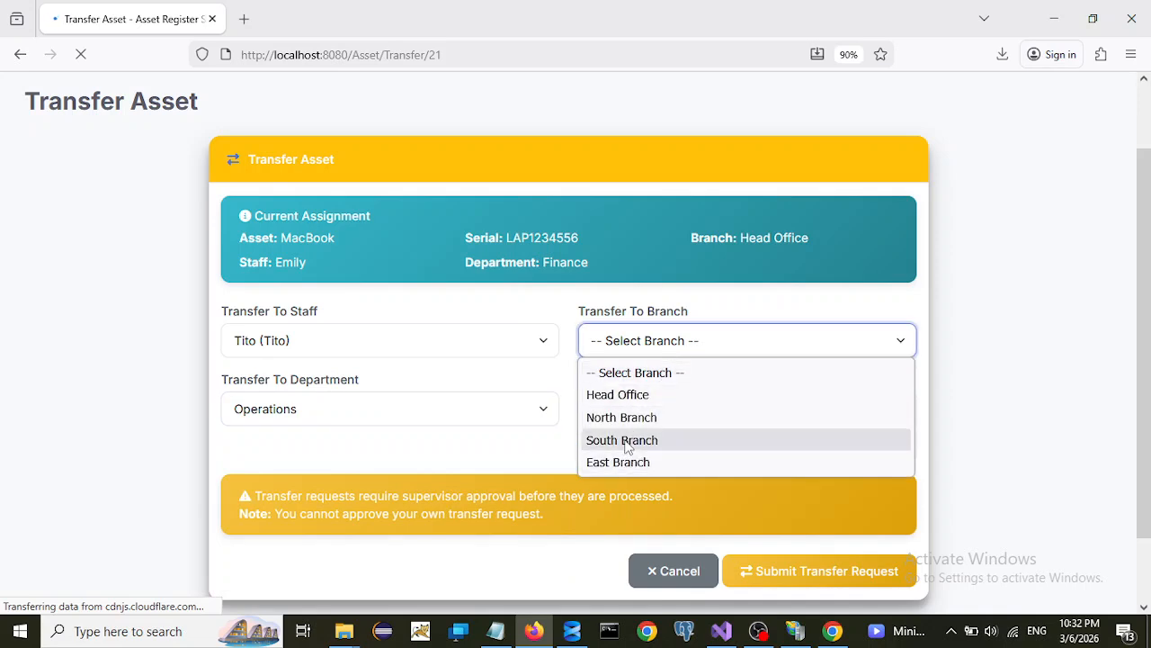
{"action": "left_click", "coordinate": [618, 462]}
- Add a transfer remark and submit the transfer request
{"action": "left_click", "coordinate": [650, 415]}
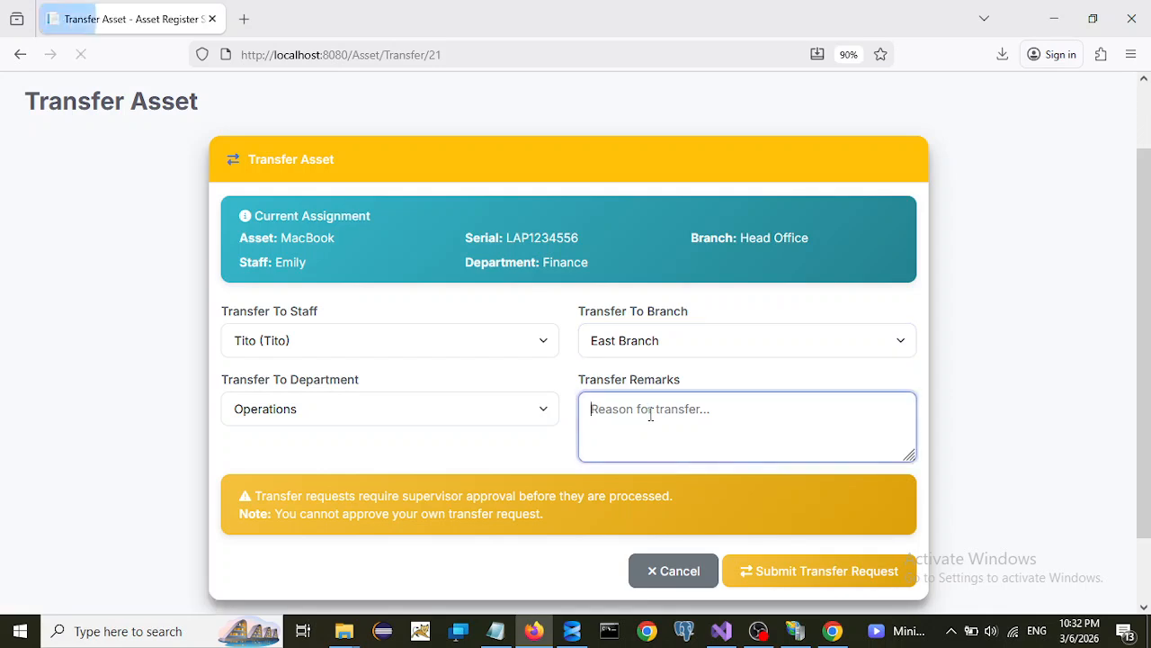
{"action": "type", "text": "transfer"}
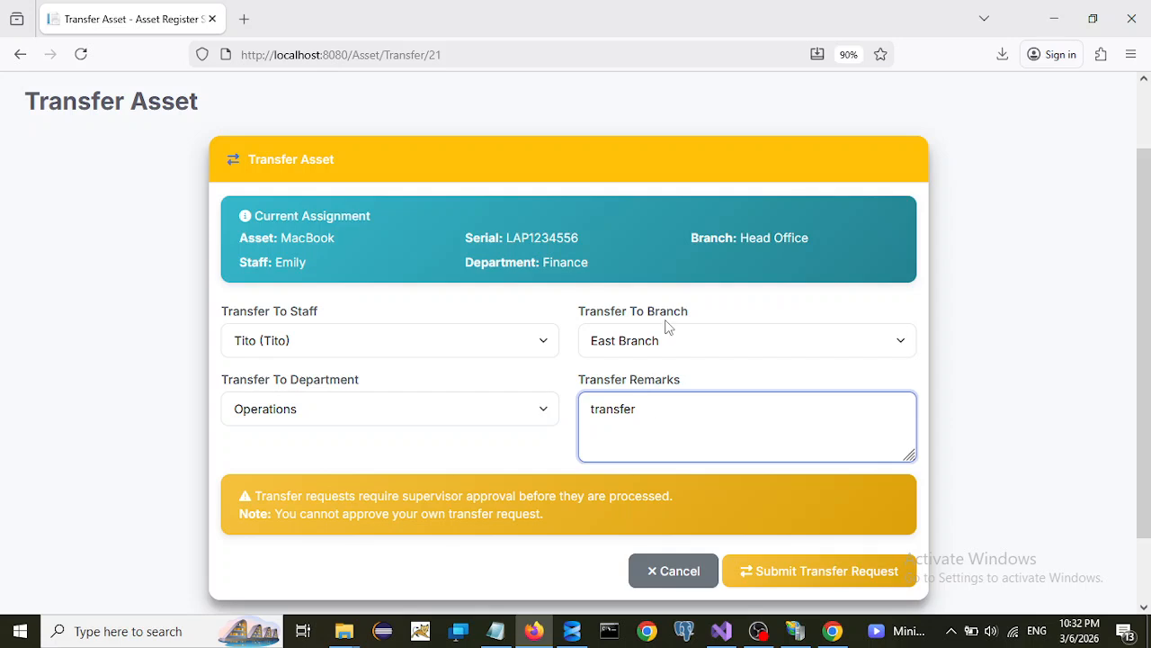
{"action": "scroll", "coordinate": [667, 346], "scroll_direction": "down", "scroll_amount": 2}
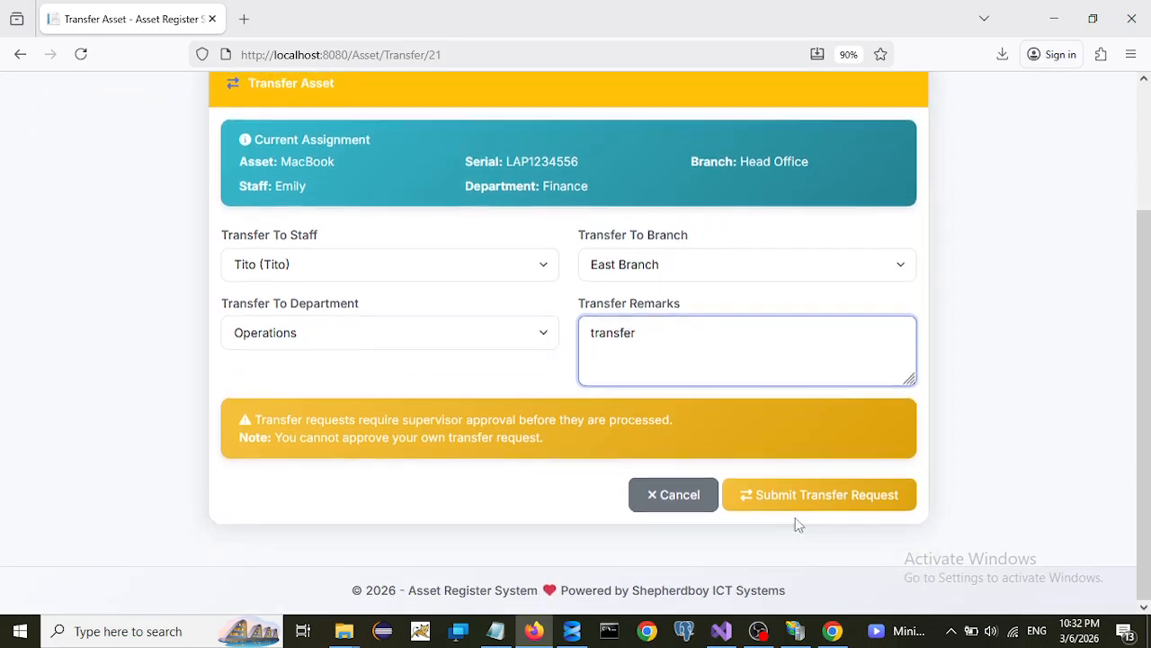
{"action": "left_click", "coordinate": [784, 501]}
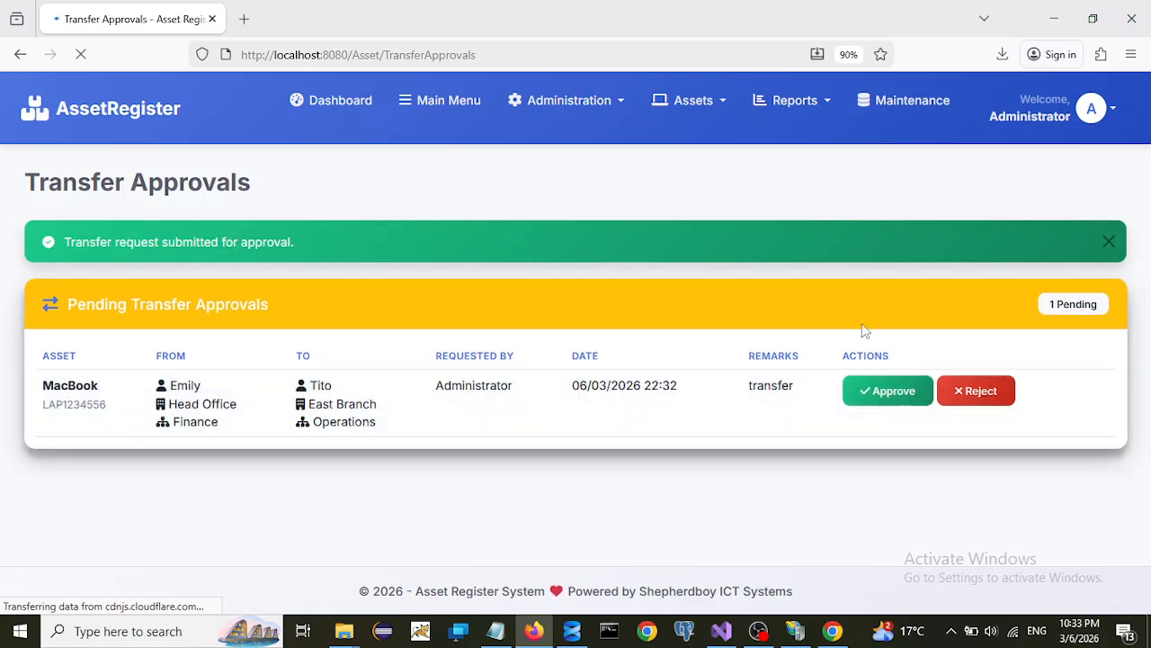
- Log out and log back in as administrator, declining to save the password
{"action": "left_click", "coordinate": [1088, 110]}
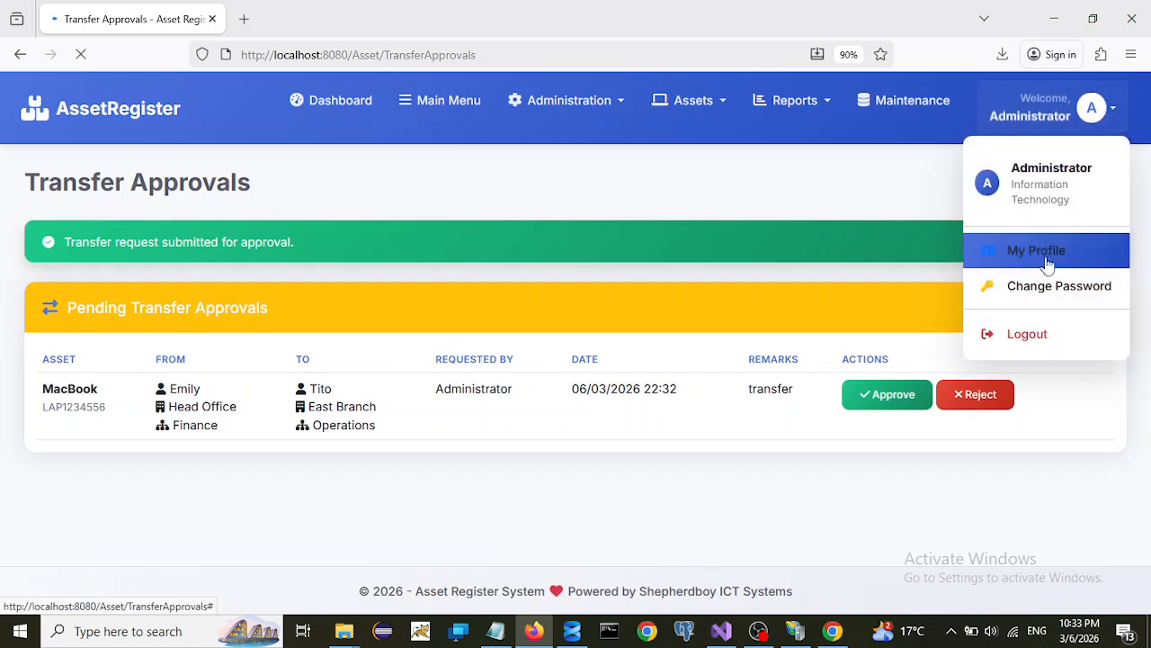
{"action": "left_click", "coordinate": [1027, 337]}
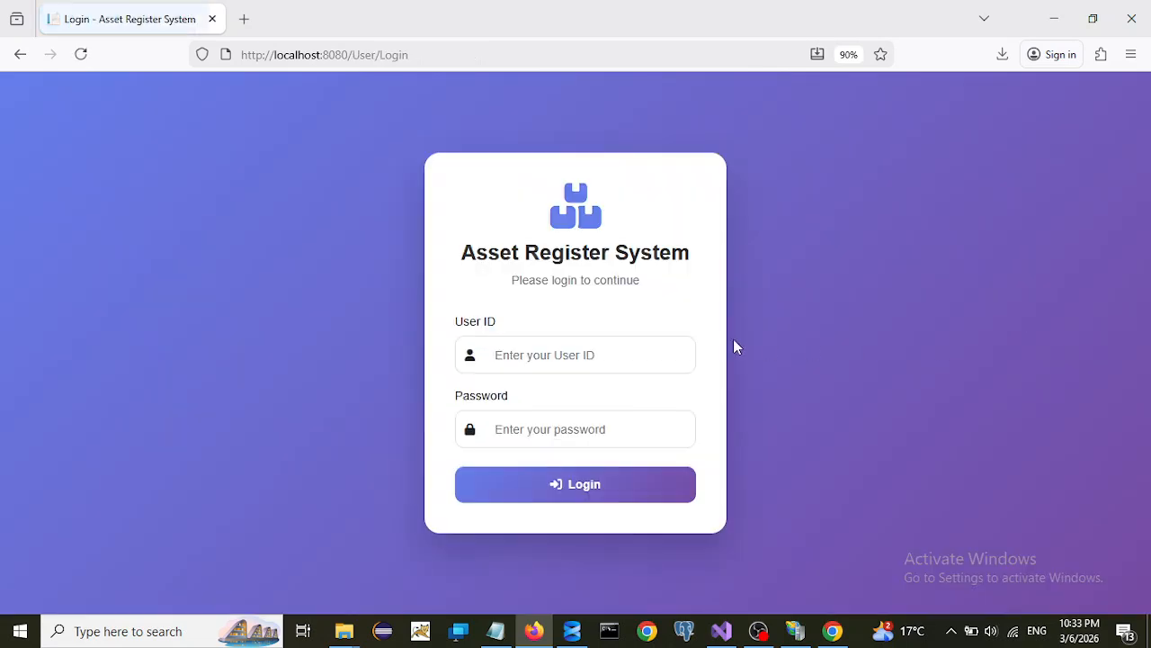
{"action": "left_click", "coordinate": [533, 356]}
{"action": "type", "text": "admin1"}
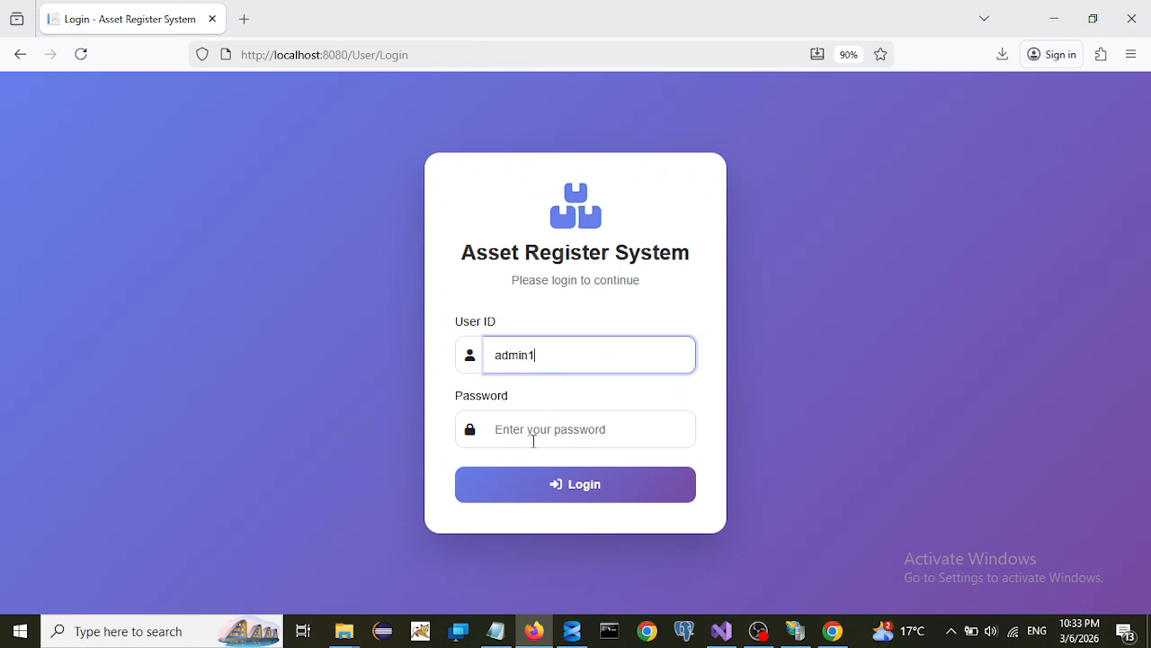
{"action": "left_click", "coordinate": [533, 439]}
{"action": "type", "text": "a"}
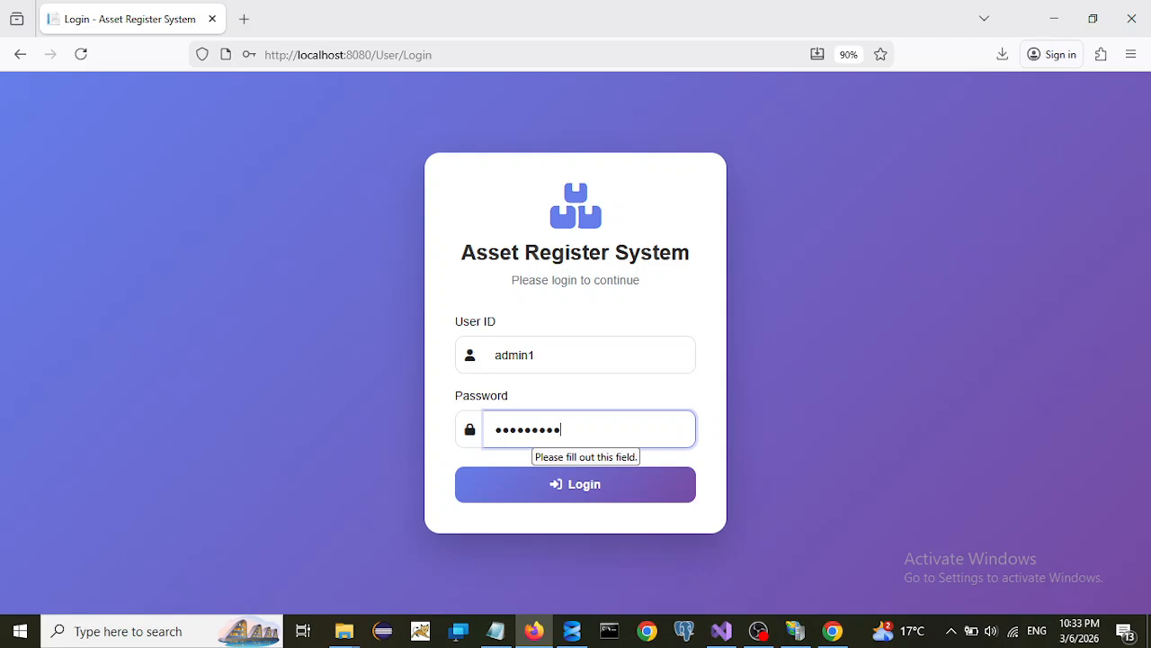
{"action": "left_click", "coordinate": [556, 490]}
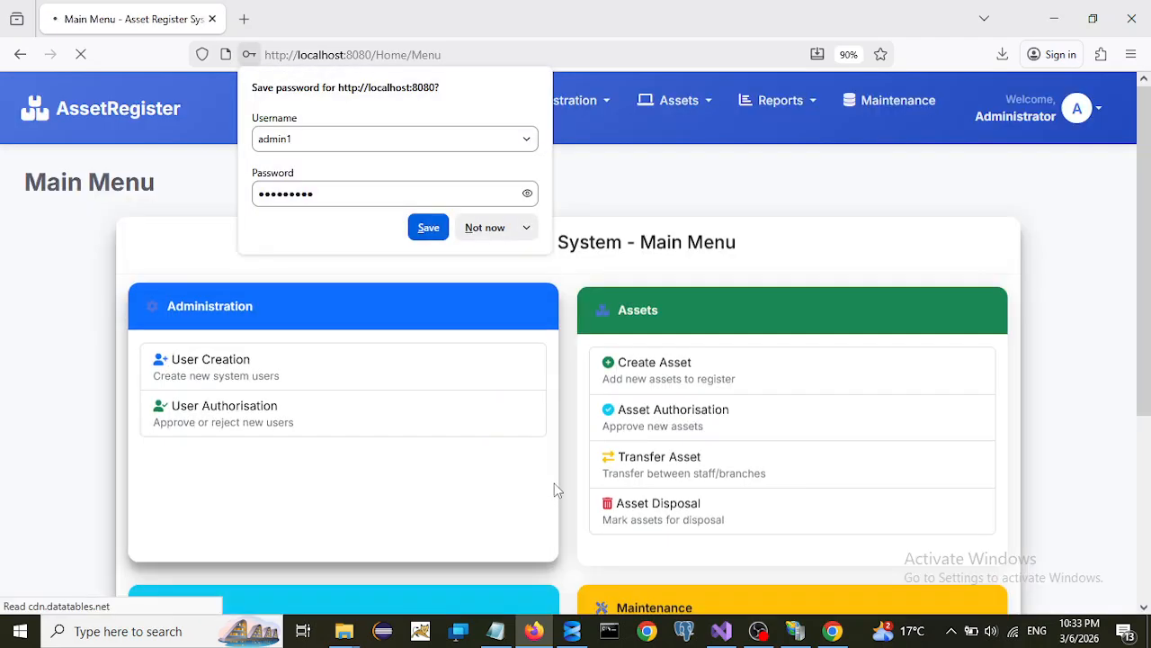
{"action": "left_click", "coordinate": [484, 227]}
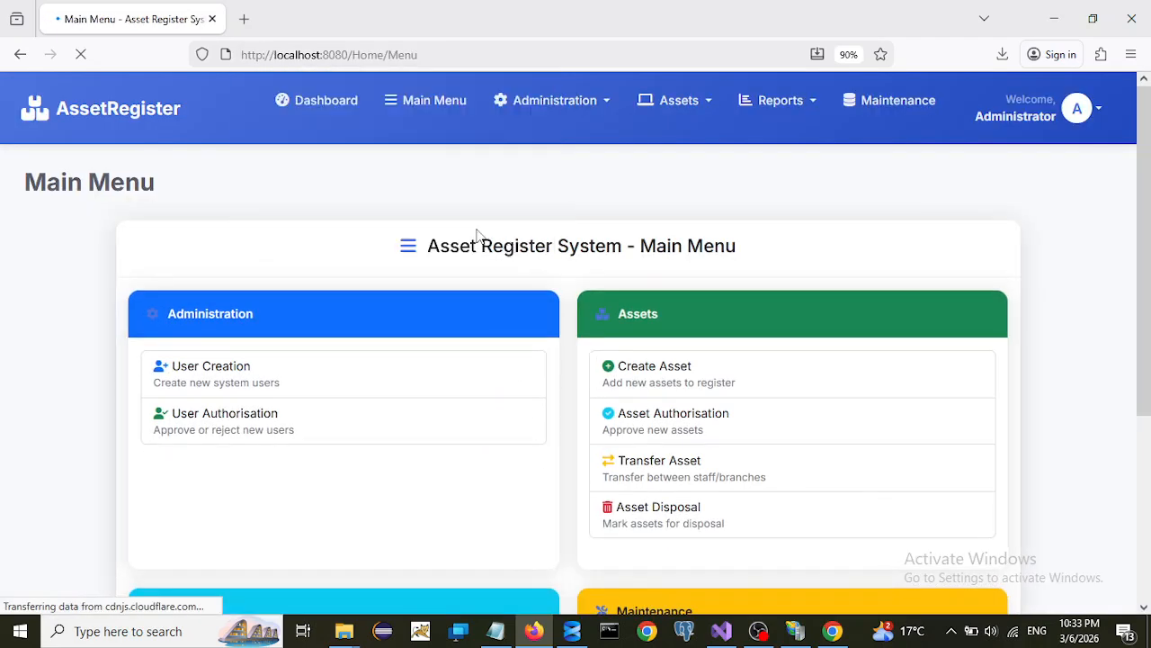
- Approve the pending MacBook transfer from Transfer Approval and confirm it
{"action": "left_click", "coordinate": [708, 101]}
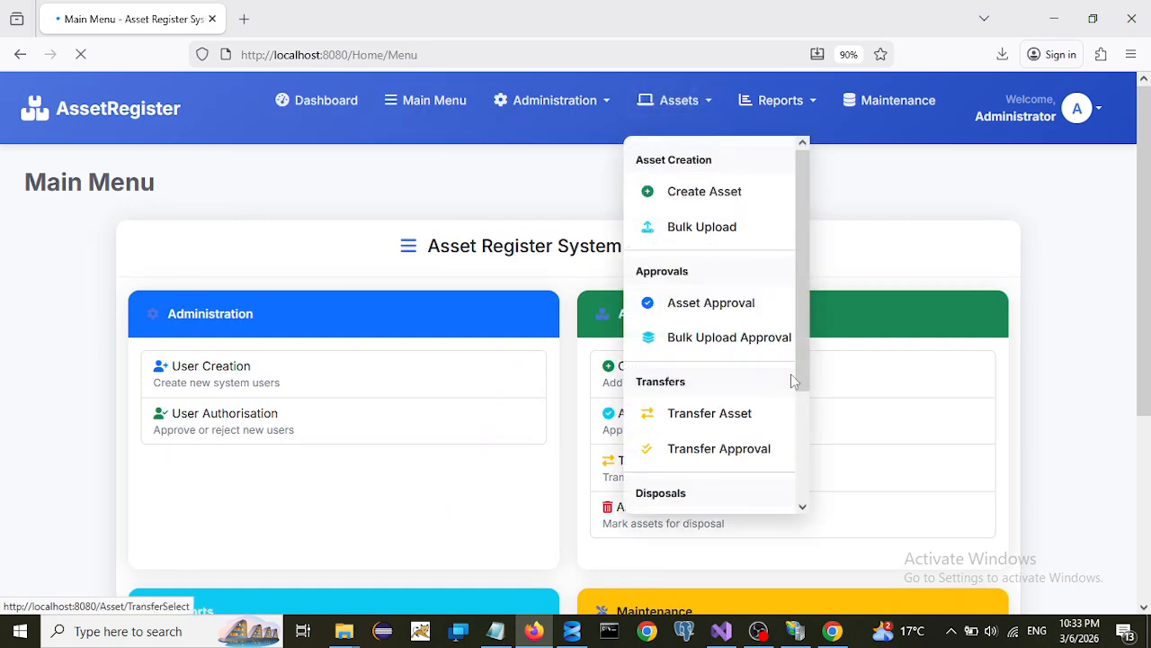
{"action": "left_click_drag", "start_coordinate": [804, 344], "coordinate": [805, 441]}
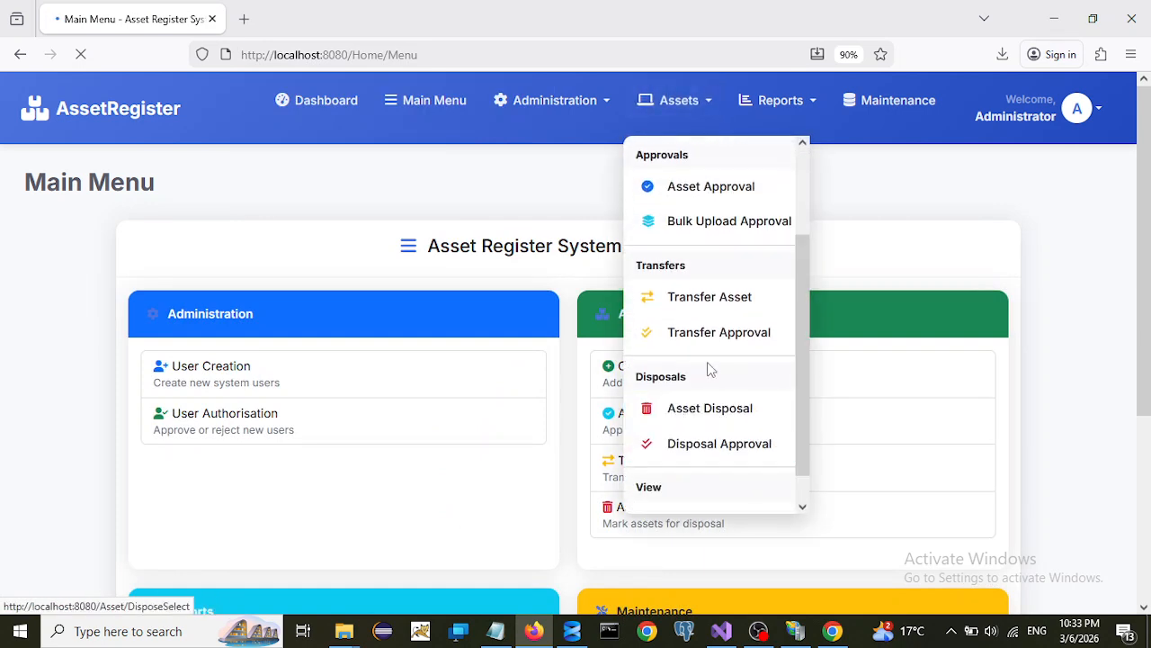
{"action": "left_click", "coordinate": [688, 335]}
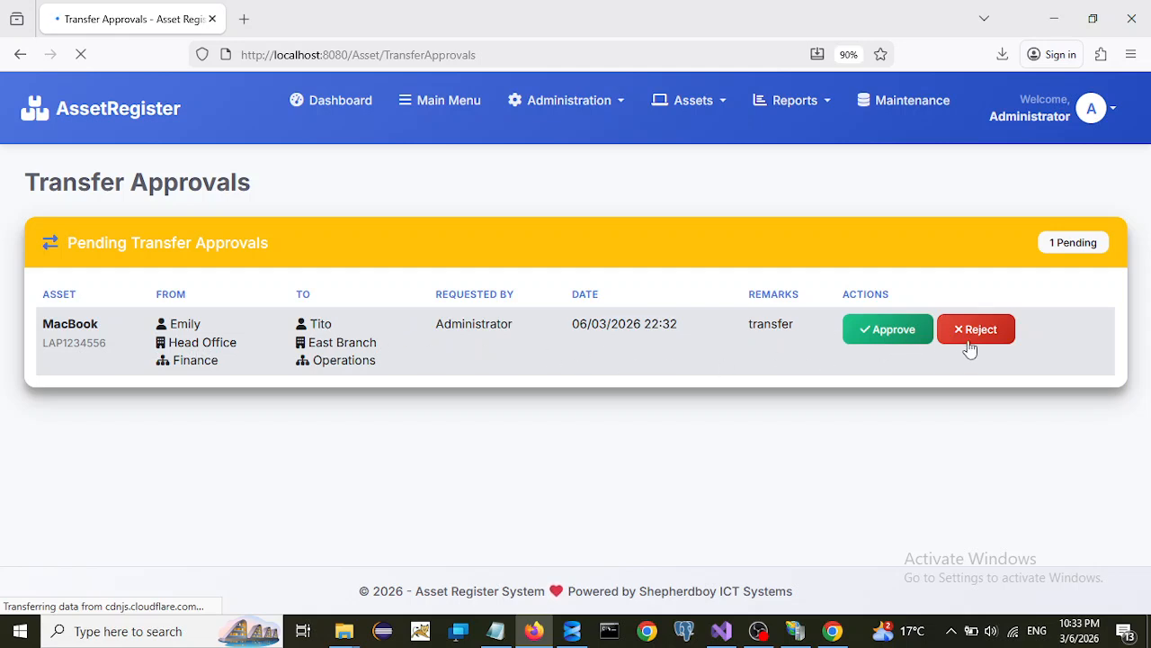
{"action": "left_click", "coordinate": [887, 331]}
{"action": "left_click", "coordinate": [630, 374]}
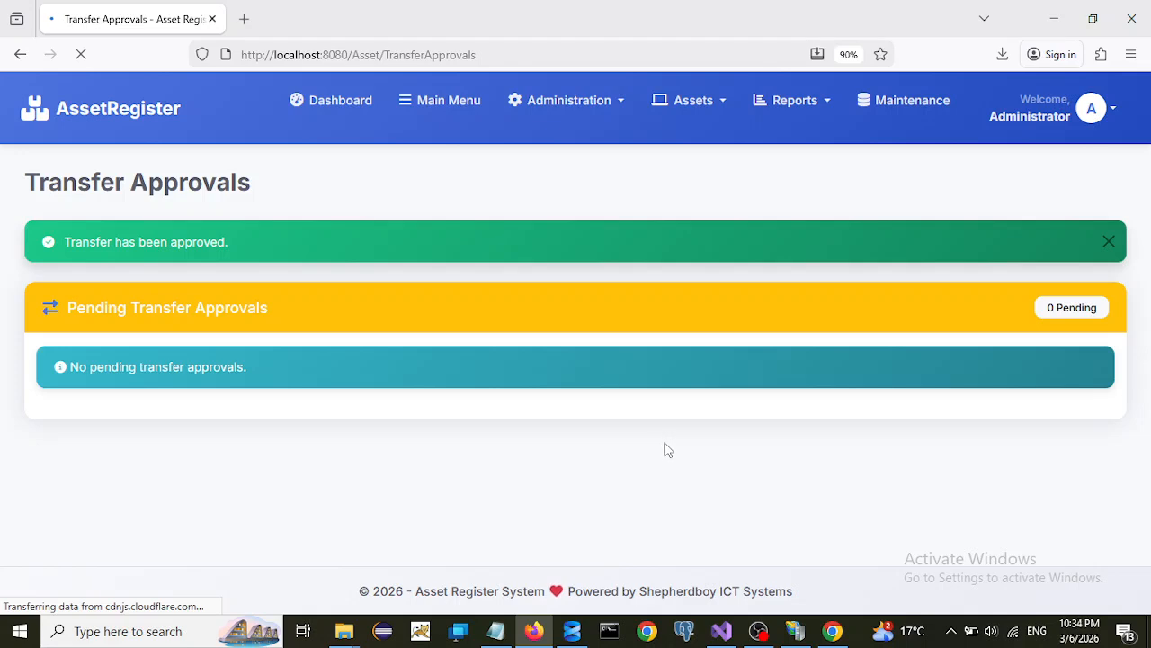
- Go to Asset Disposal and start disposing the Monitor asset, ID 12
{"action": "left_click", "coordinate": [720, 103]}
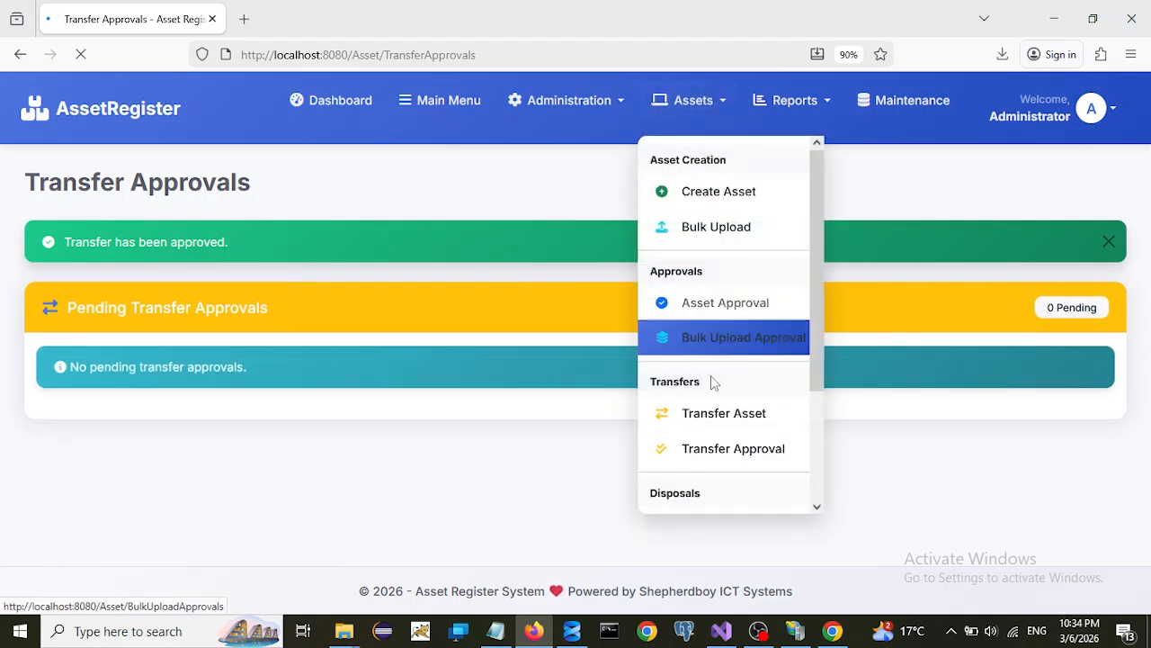
{"action": "left_click_drag", "start_coordinate": [824, 334], "coordinate": [782, 455]}
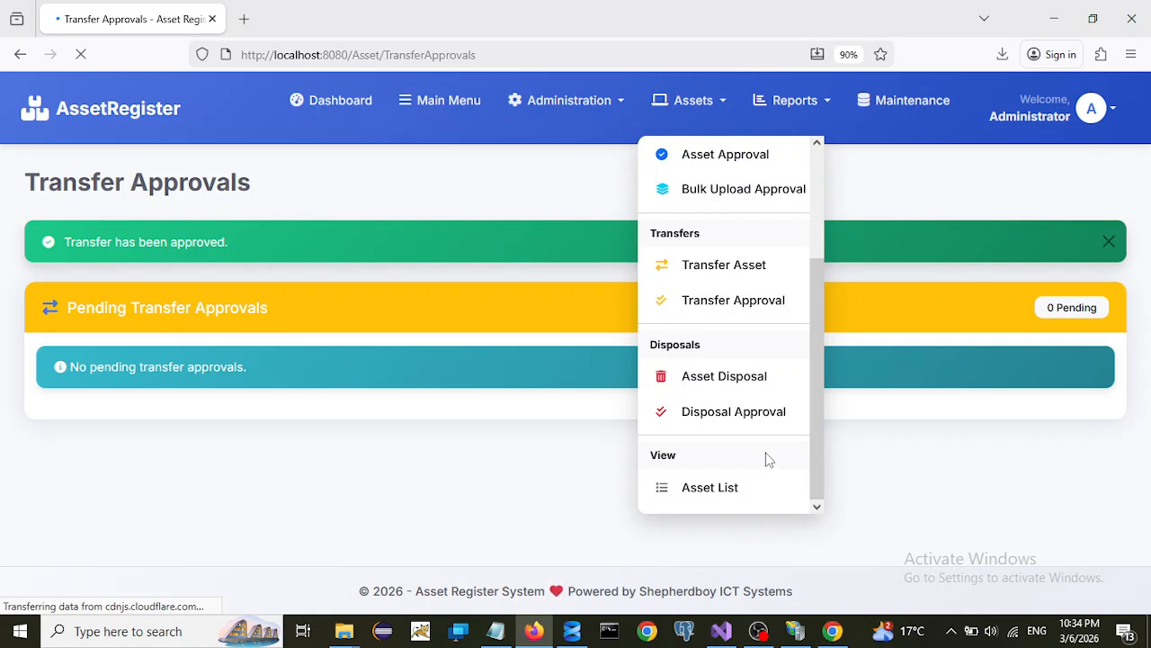
{"action": "left_click", "coordinate": [709, 378]}
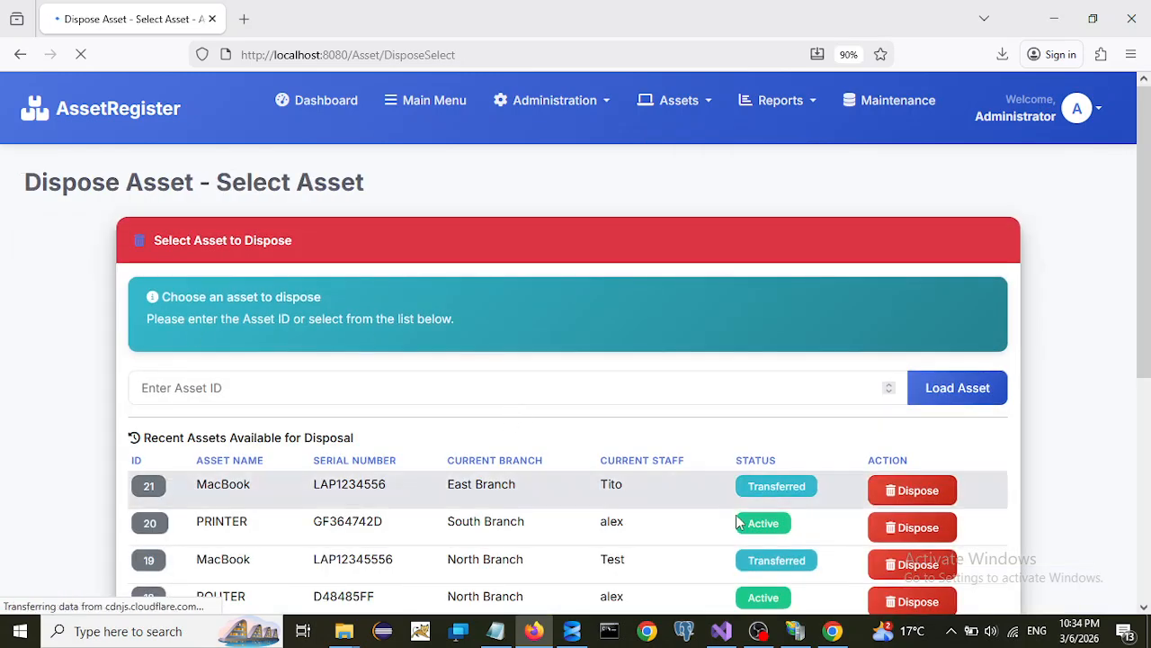
{"action": "scroll", "coordinate": [730, 510], "scroll_direction": "down", "scroll_amount": 5}
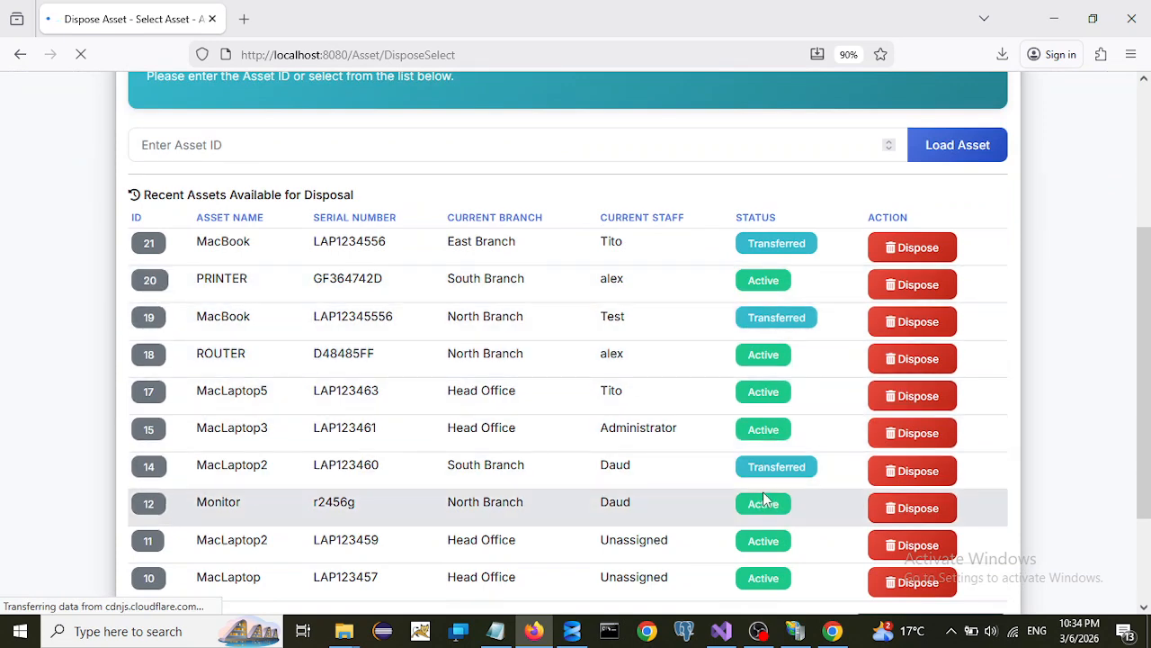
{"action": "scroll", "coordinate": [692, 377], "scroll_direction": "down", "scroll_amount": 3}
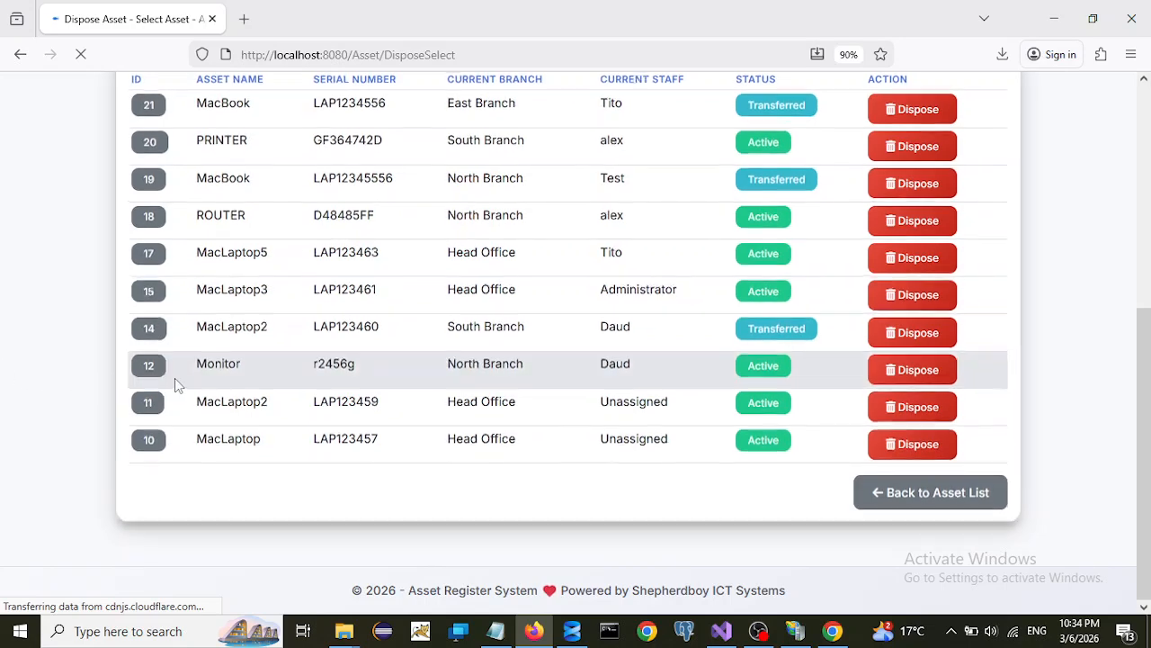
{"action": "left_click", "coordinate": [919, 383]}
- Enter the disposal remark 'diposal at the end of yea' and submit the Monitor disposal request
{"action": "scroll", "coordinate": [526, 470], "scroll_direction": "down", "scroll_amount": 2}
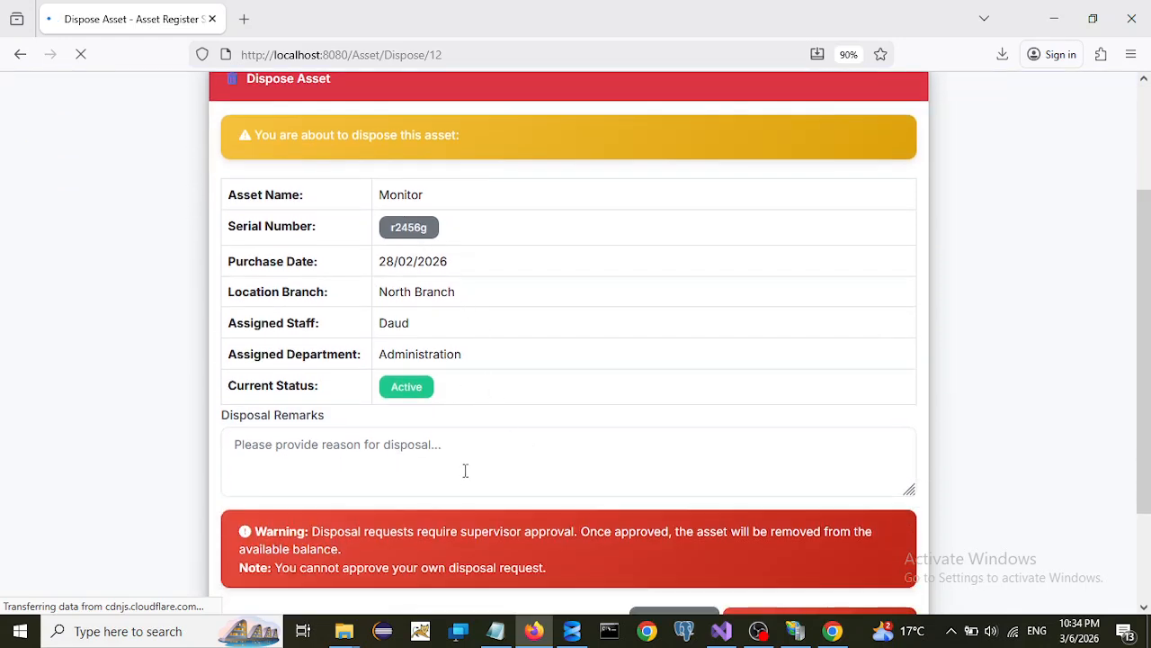
{"action": "left_click", "coordinate": [314, 447]}
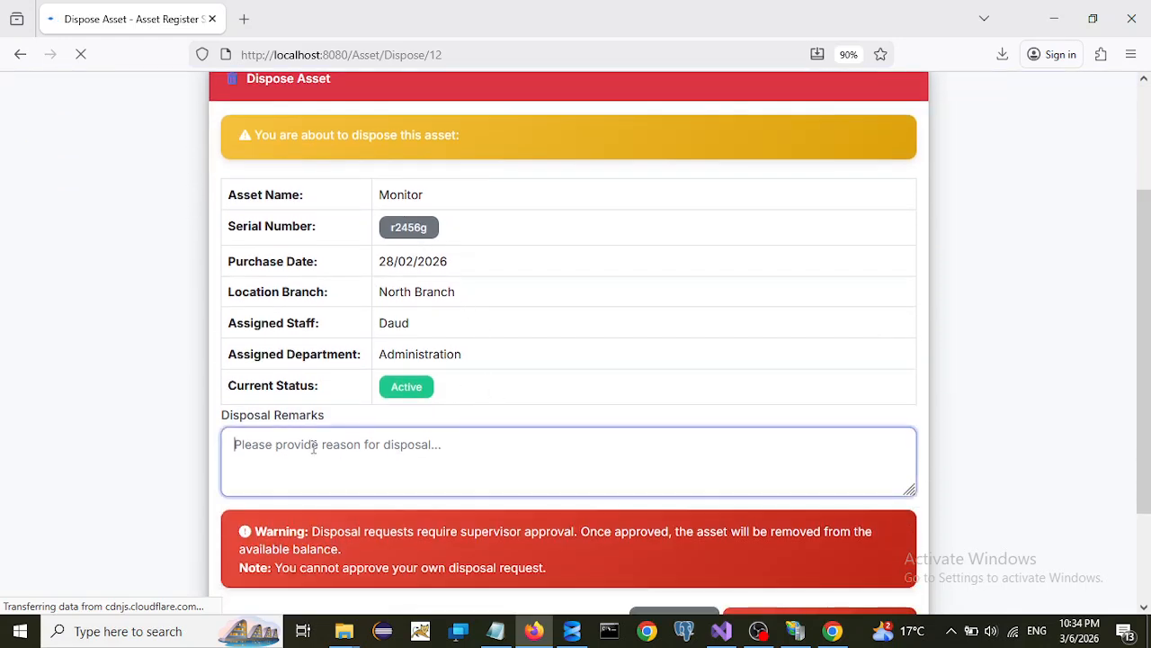
{"action": "type", "text": "diposal at the end of year"}
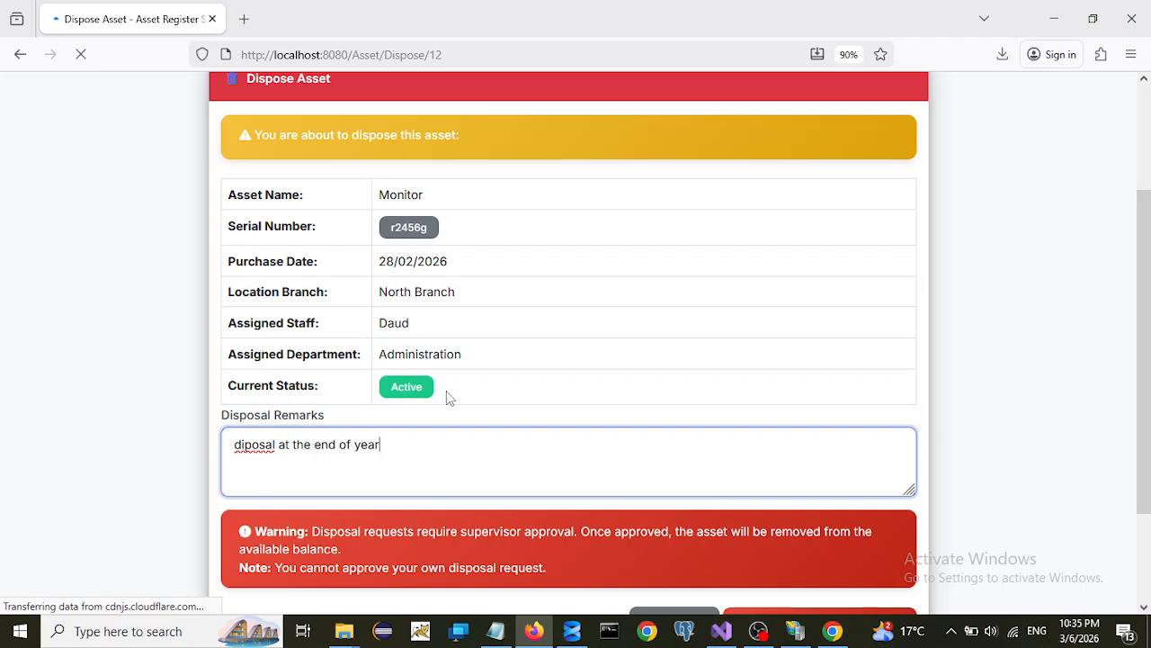
{"action": "scroll", "coordinate": [530, 376], "scroll_direction": "down", "scroll_amount": 2}
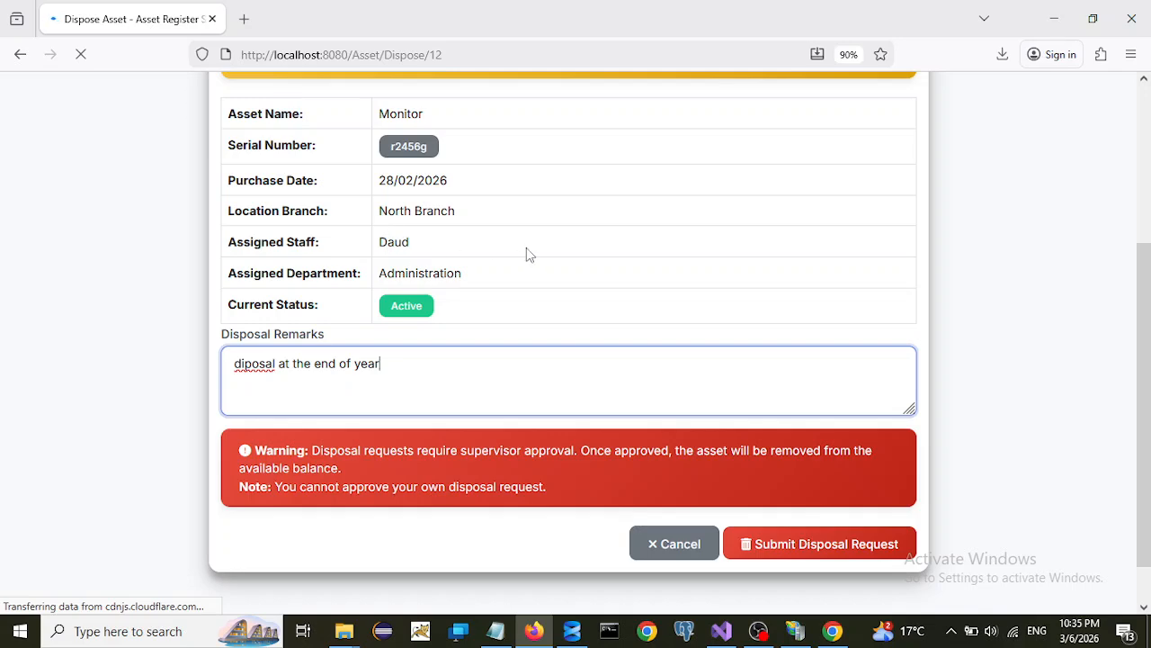
{"action": "scroll", "coordinate": [526, 253], "scroll_direction": "up", "scroll_amount": 2}
{"action": "scroll", "coordinate": [473, 354], "scroll_direction": "down", "scroll_amount": 3}
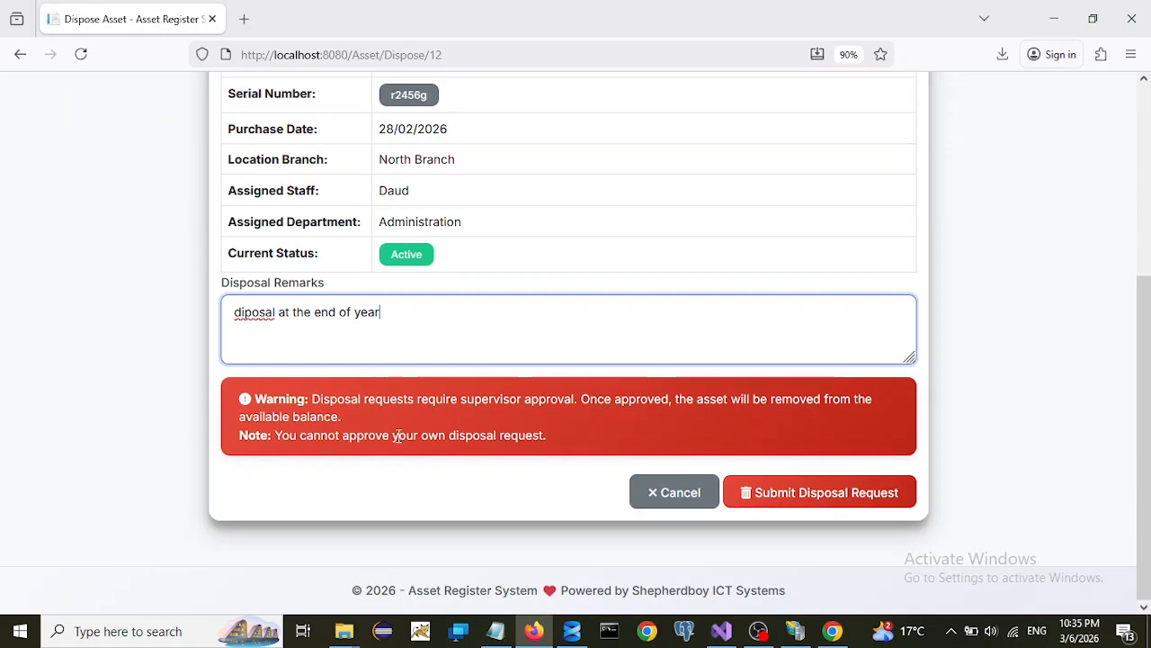
{"action": "left_click", "coordinate": [853, 493]}
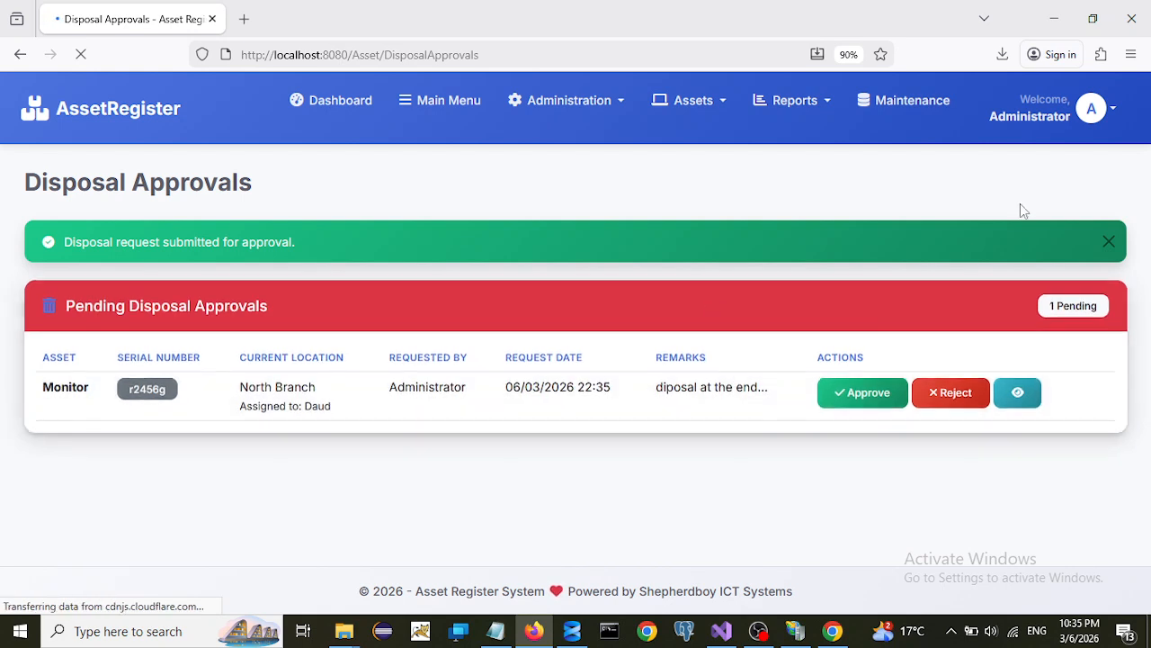
- Log out and sign back in with the first administrator account, declining password saving
{"action": "left_click", "coordinate": [1112, 112]}
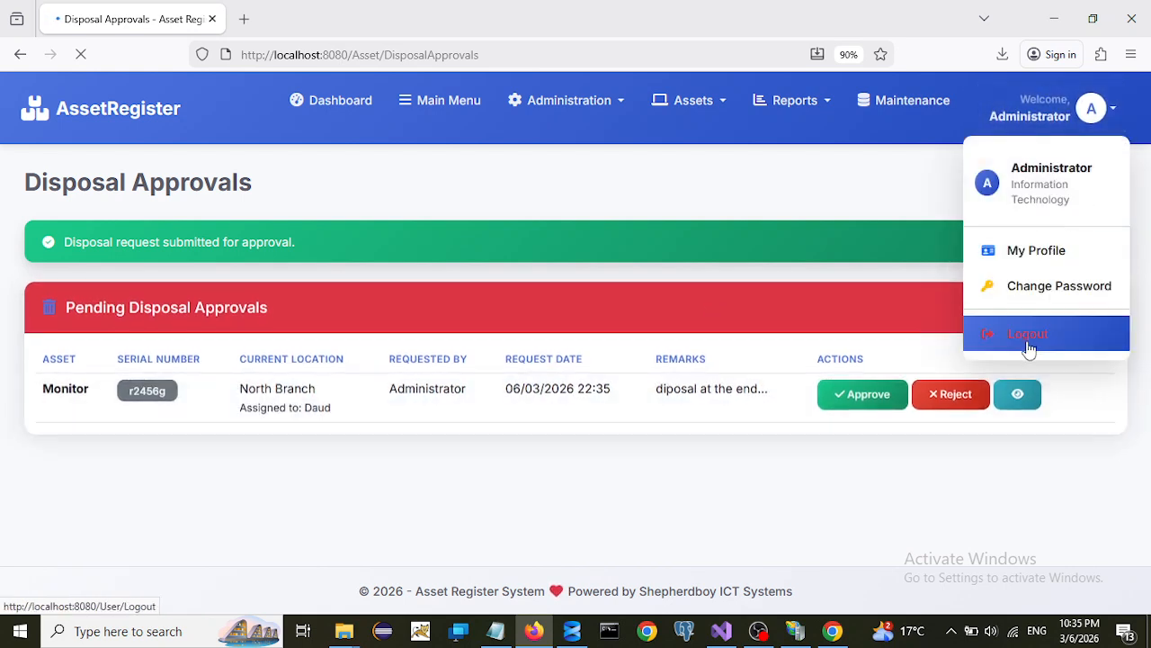
{"action": "left_click", "coordinate": [1029, 335]}
{"action": "left_click", "coordinate": [508, 352]}
{"action": "type", "text": "admin"}
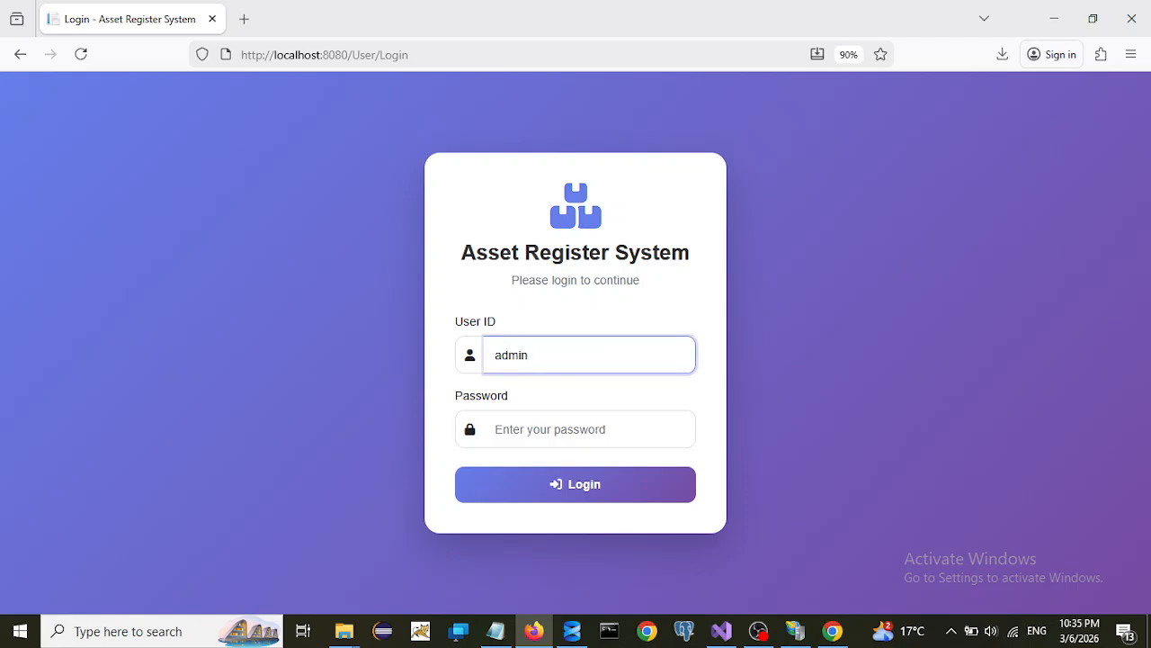
{"action": "type", "text": "1"}
{"action": "left_click", "coordinate": [507, 435]}
{"action": "type", "text": "admi"}
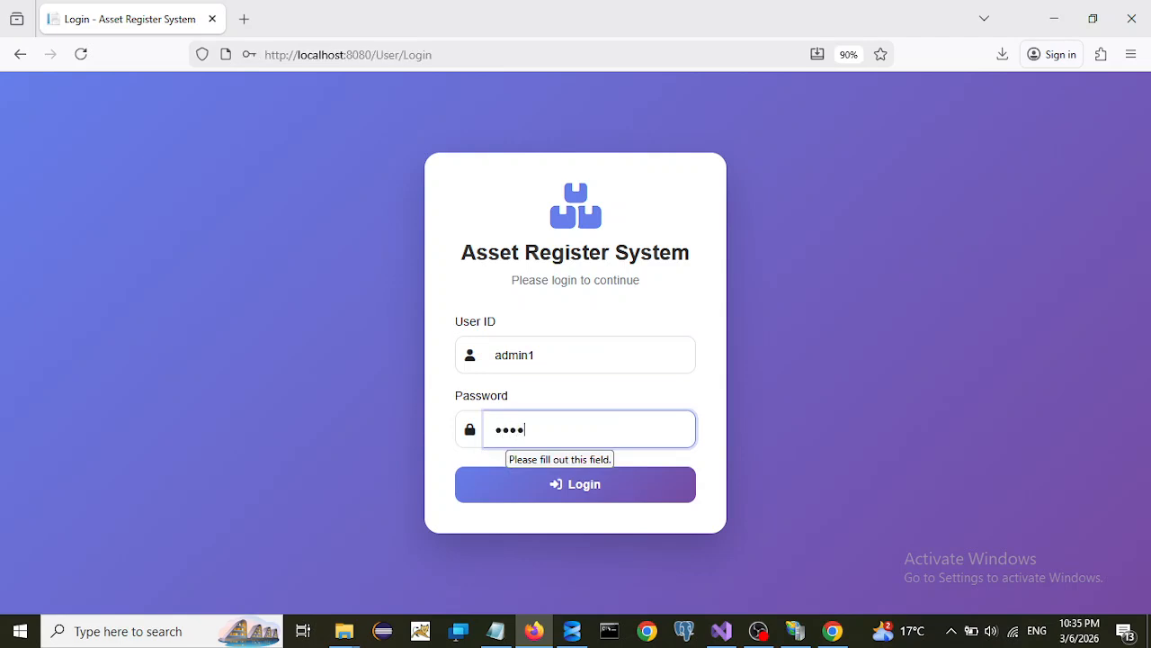
{"action": "type", "text": "n@123"}
{"action": "left_click", "coordinate": [538, 490]}
{"action": "left_click", "coordinate": [485, 227]}
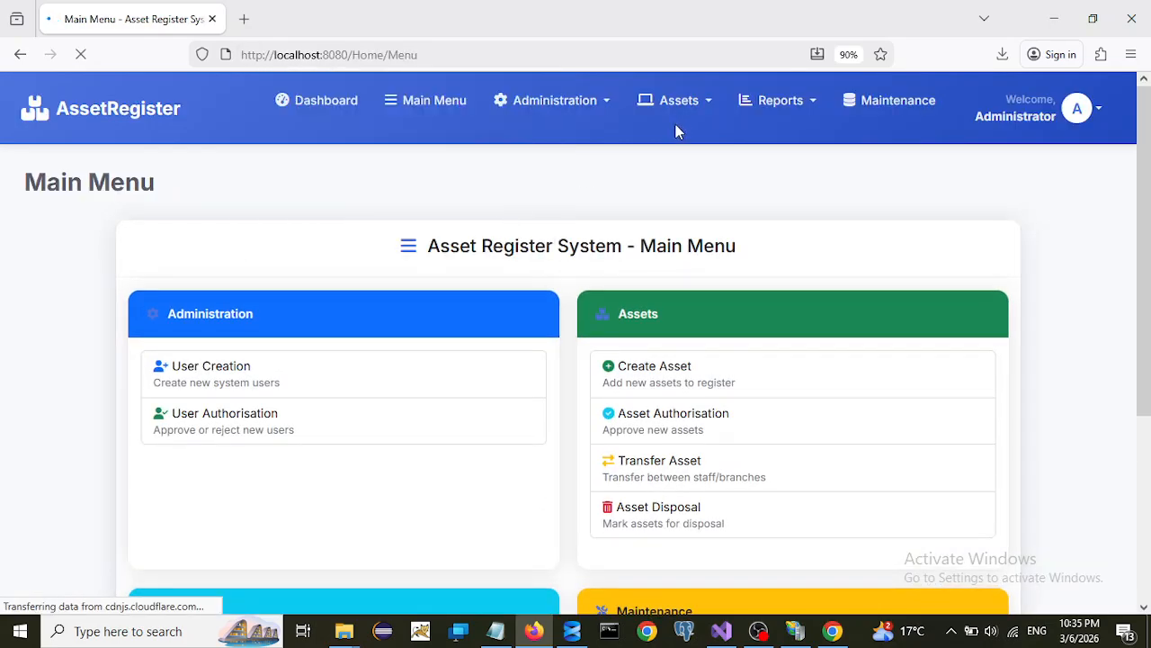
- Try approving the Monitor disposal, which is refused as self-requested, then log out
{"action": "left_click", "coordinate": [700, 106]}
{"action": "scroll", "coordinate": [724, 412], "scroll_direction": "down", "scroll_amount": 5}
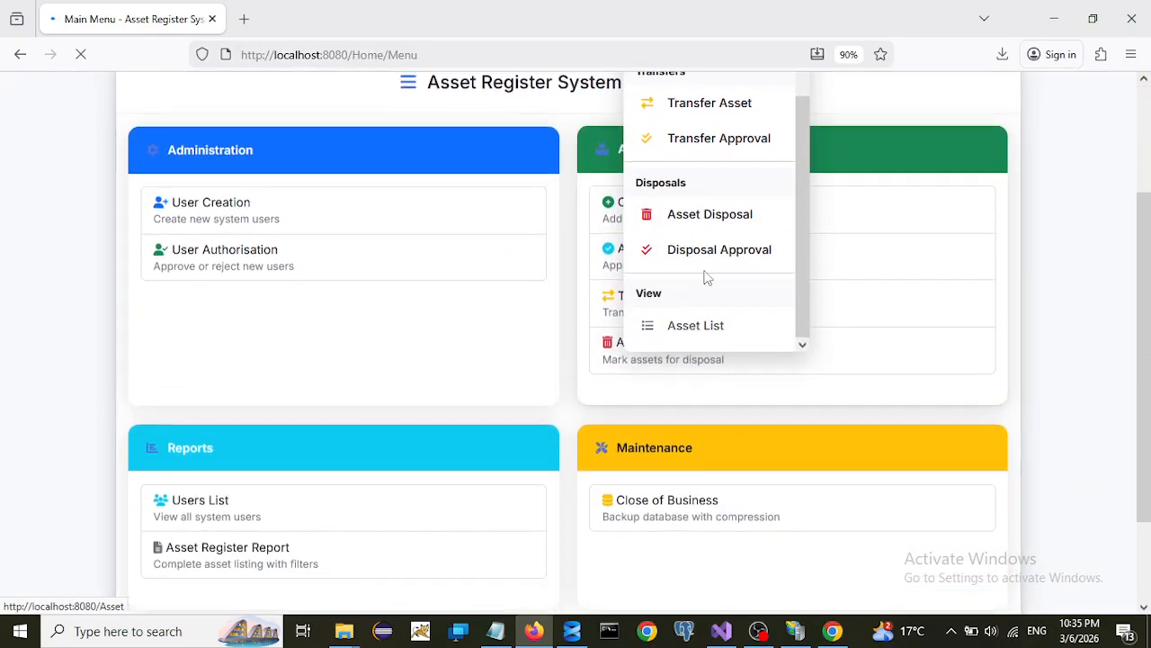
{"action": "left_click", "coordinate": [705, 253]}
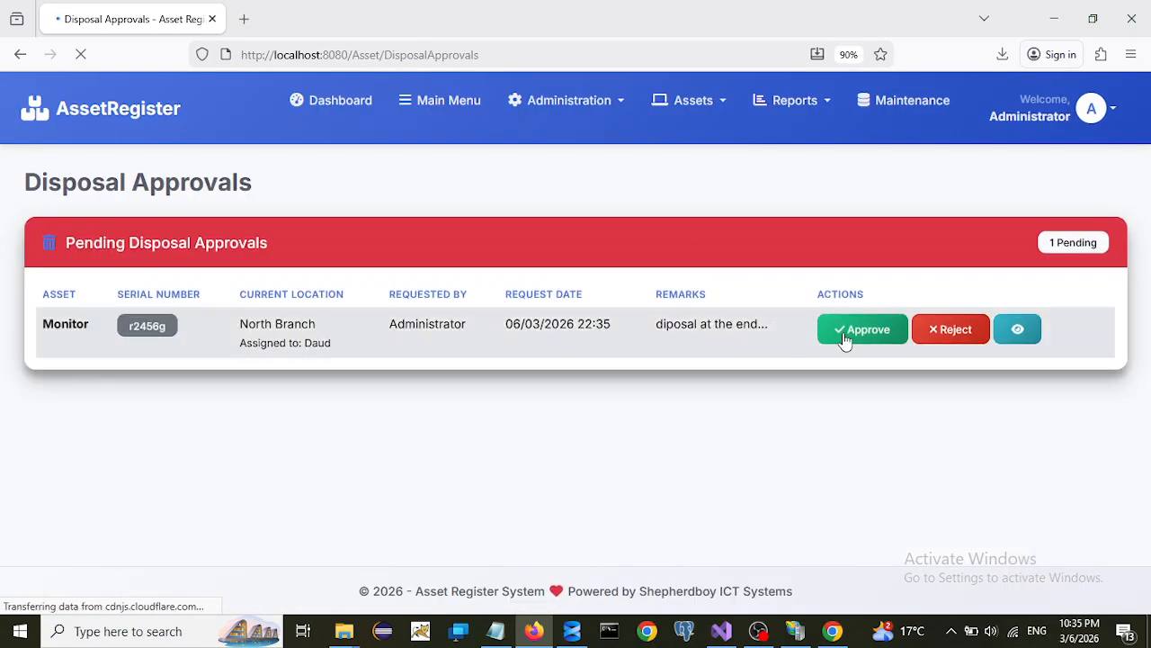
{"action": "left_click", "coordinate": [839, 337]}
{"action": "left_click", "coordinate": [631, 379]}
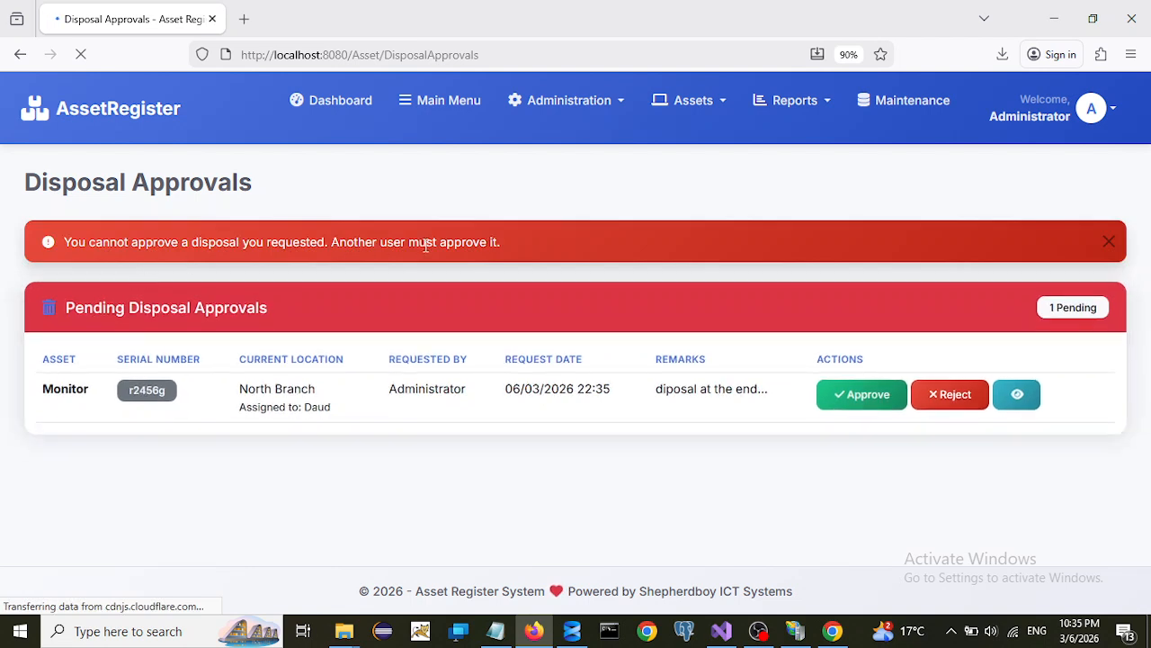
{"action": "left_click", "coordinate": [1086, 120]}
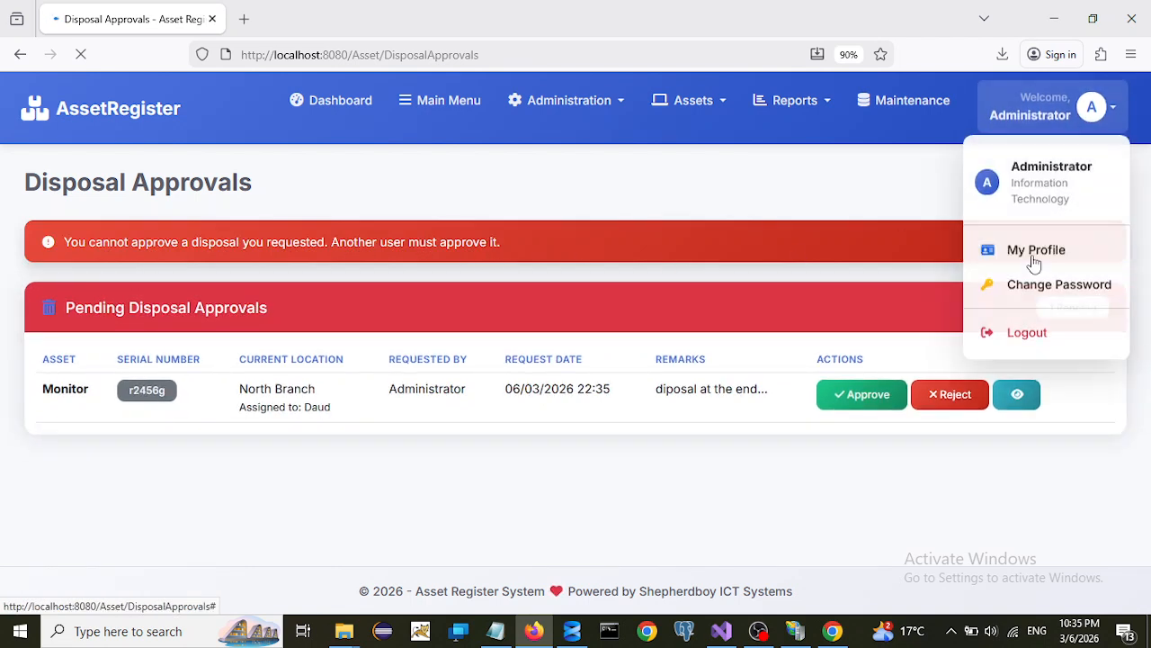
{"action": "left_click", "coordinate": [1018, 333]}
- Sign in with the second administrator account, declining to save the password
{"action": "left_click", "coordinate": [532, 356]}
{"action": "type", "text": "admin"}
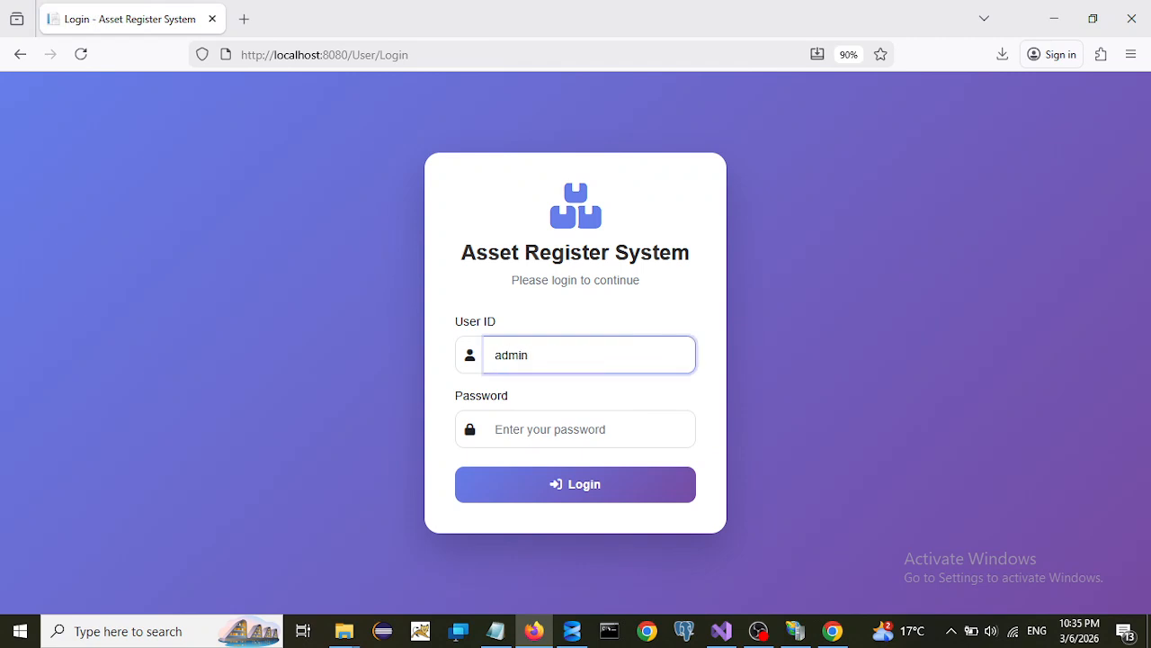
{"action": "left_click", "coordinate": [518, 432]}
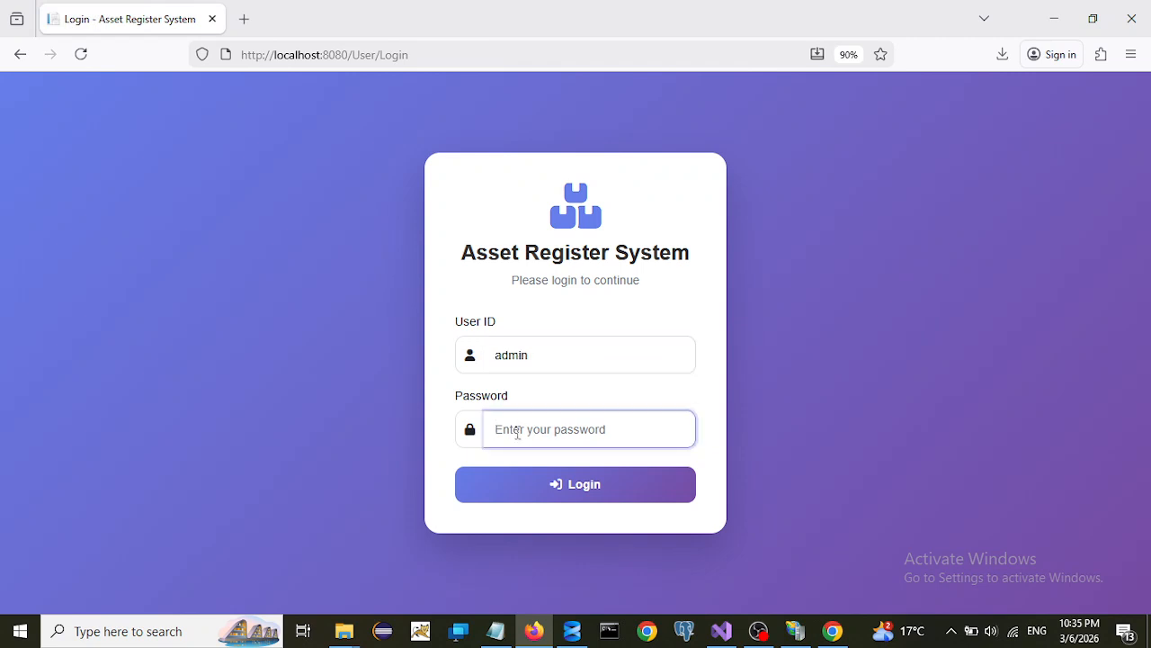
{"action": "type", "text": "123456789"}
{"action": "left_click", "coordinate": [534, 491]}
{"action": "left_click", "coordinate": [474, 230]}
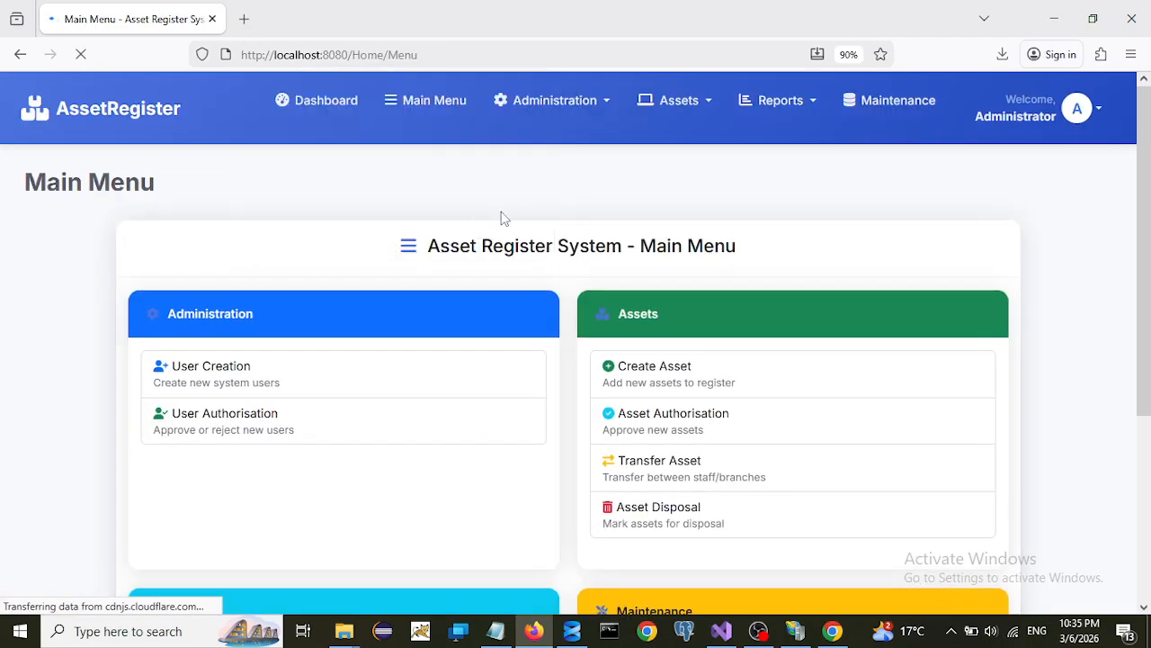
- Approve the pending Monitor disposal from Disposal Approval and confirm it
{"action": "left_click", "coordinate": [708, 104]}
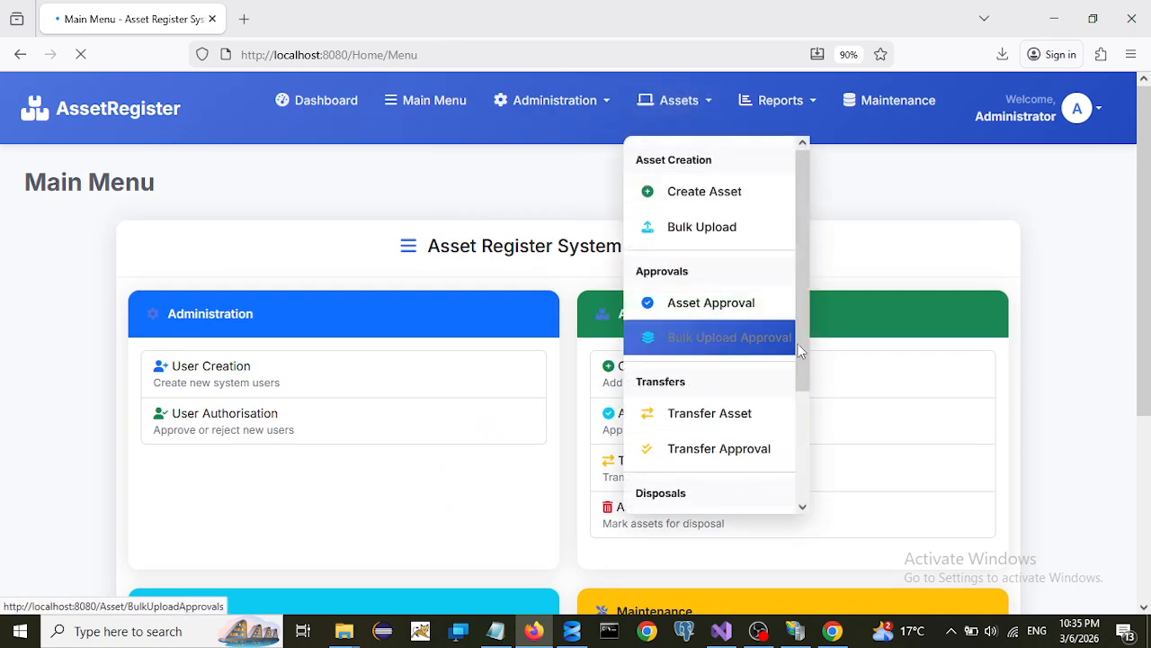
{"action": "scroll", "coordinate": [801, 378], "scroll_direction": "down", "scroll_amount": 3}
{"action": "left_click", "coordinate": [698, 420]}
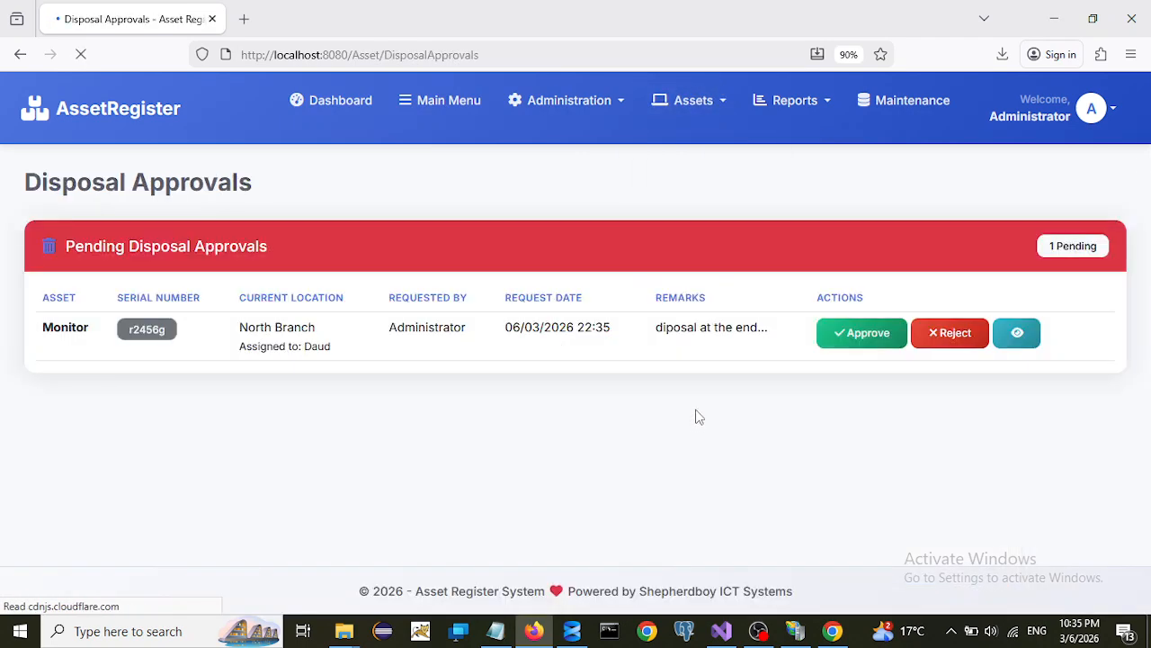
{"action": "left_click", "coordinate": [851, 338]}
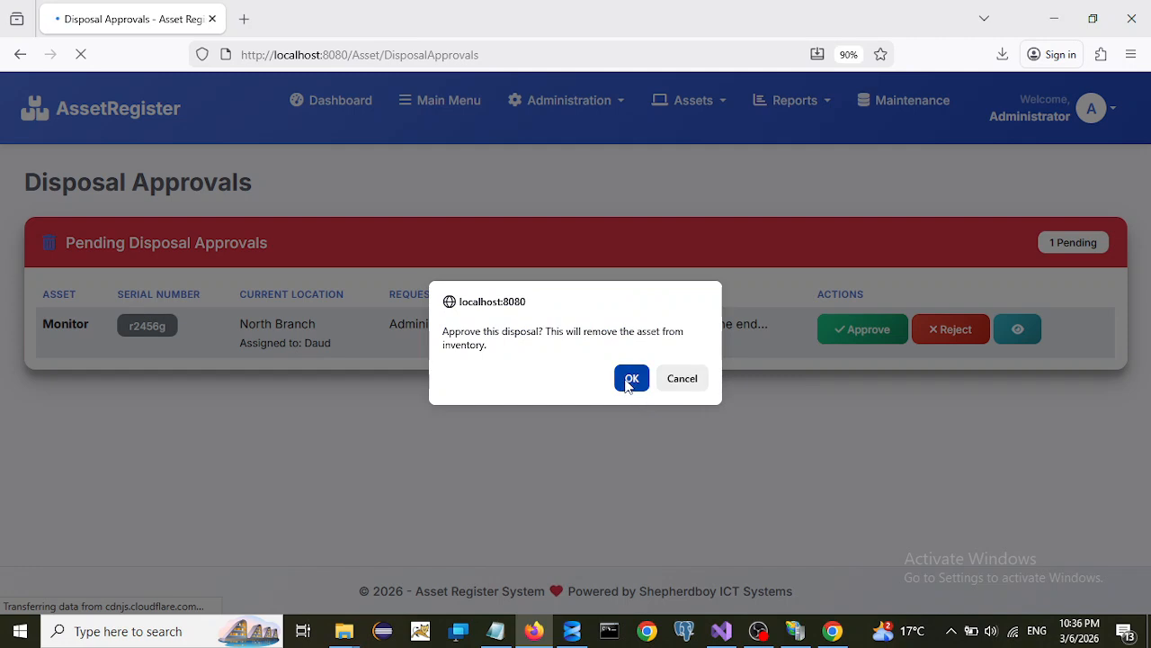
{"action": "left_click", "coordinate": [632, 379]}
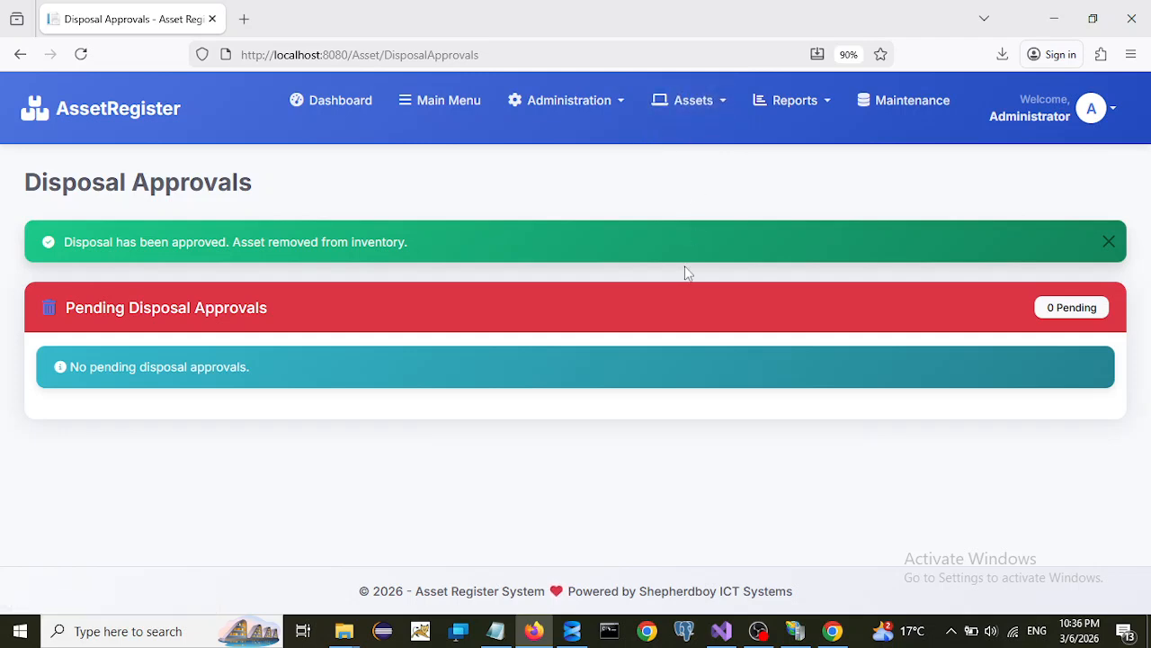
{"action": "left_click", "coordinate": [618, 115]}
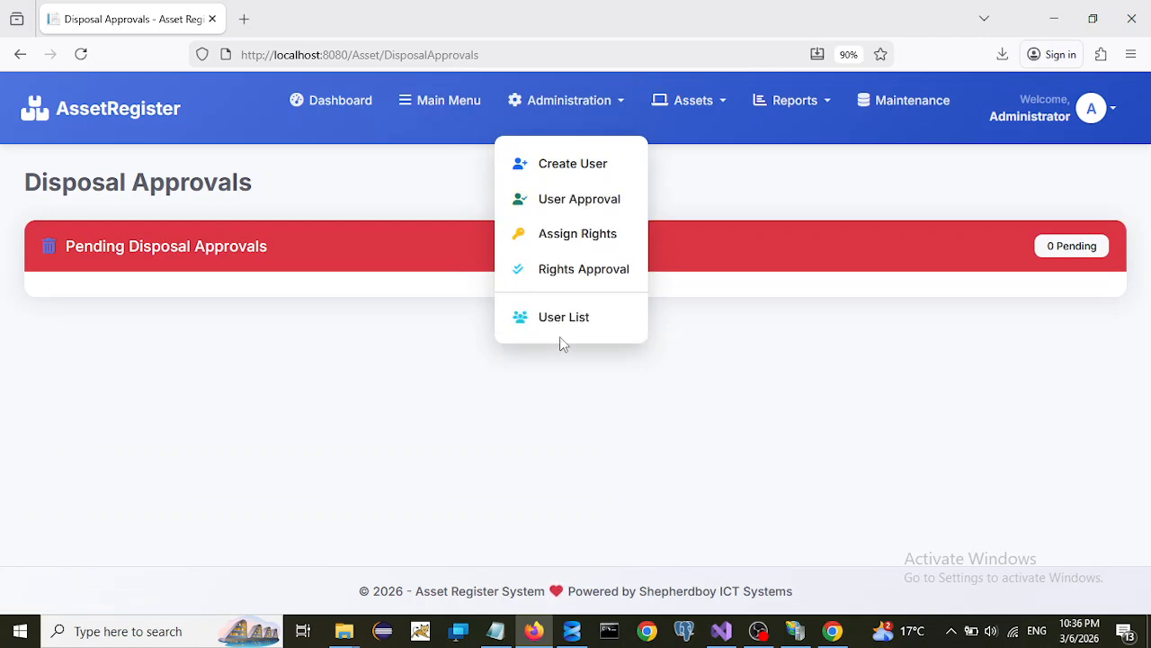
- Open the Create User form and enter the new user's full name
{"action": "left_click", "coordinate": [568, 176]}
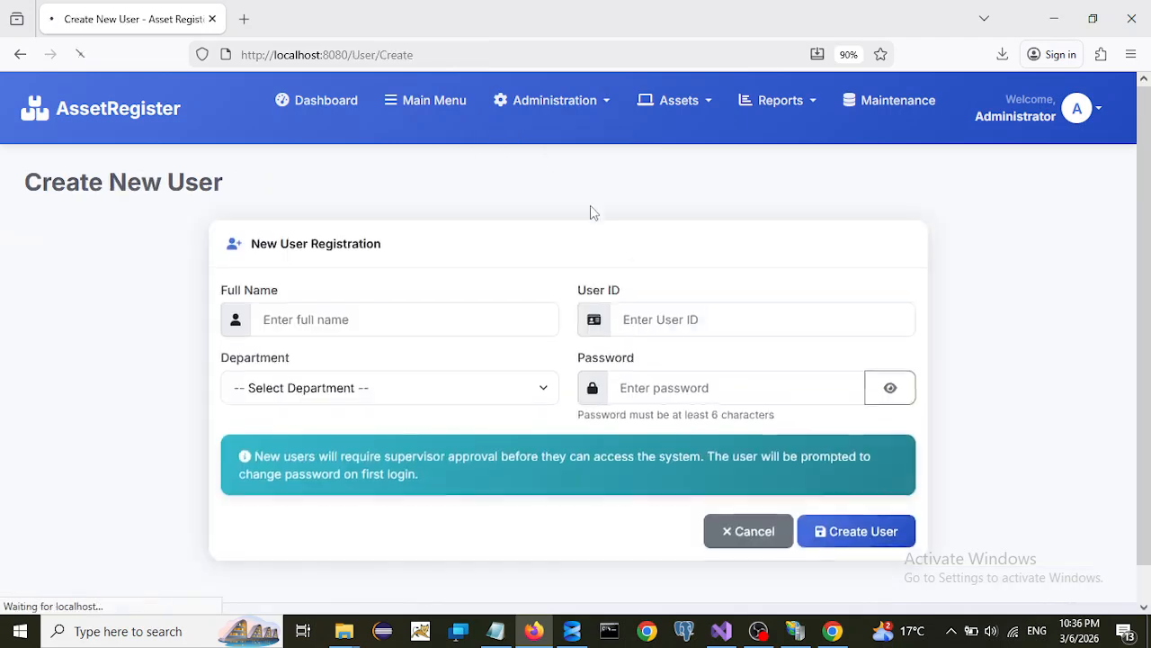
{"action": "left_click", "coordinate": [318, 326]}
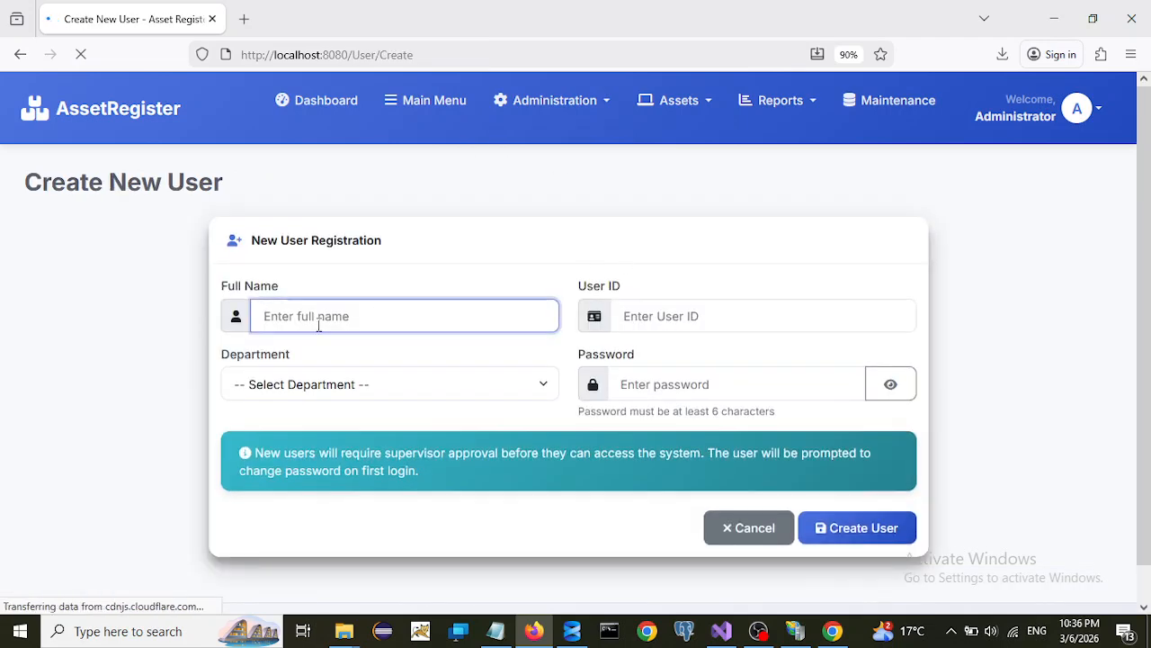
{"action": "type", "text": "tim j"}
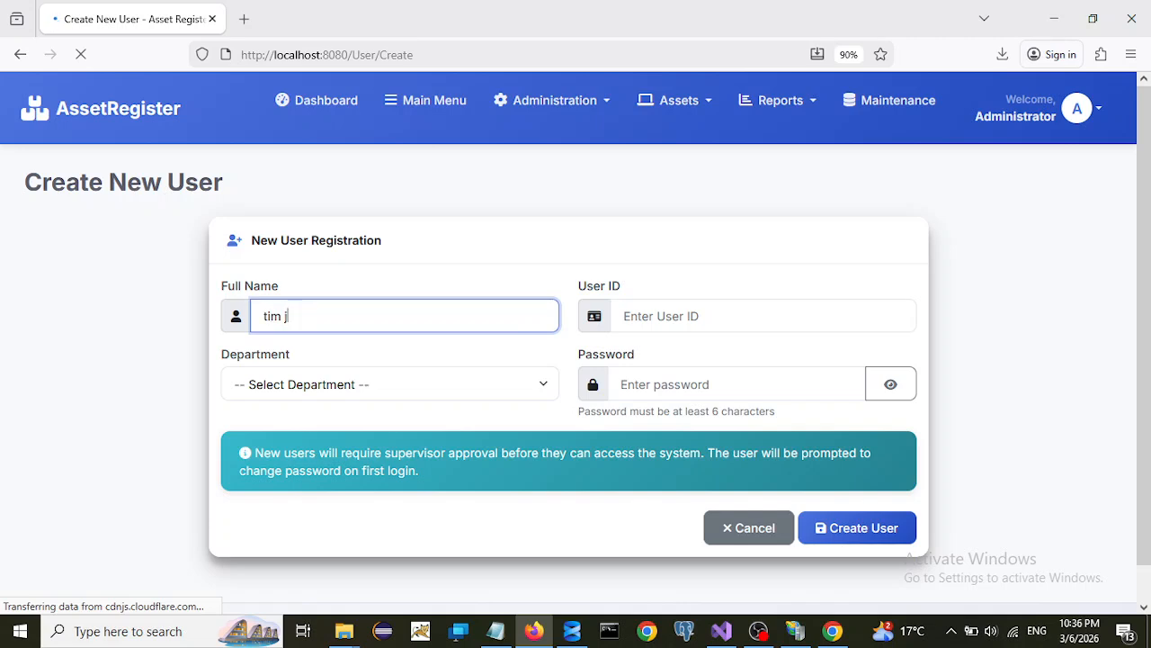
{"action": "key", "text": "BackSpace"}
{"action": "key", "text": "BackSpace"}
{"action": "key", "text": "BackSpace"}
{"action": "key", "text": "BackSpace"}
{"action": "type", "text": "Tim Jo"}
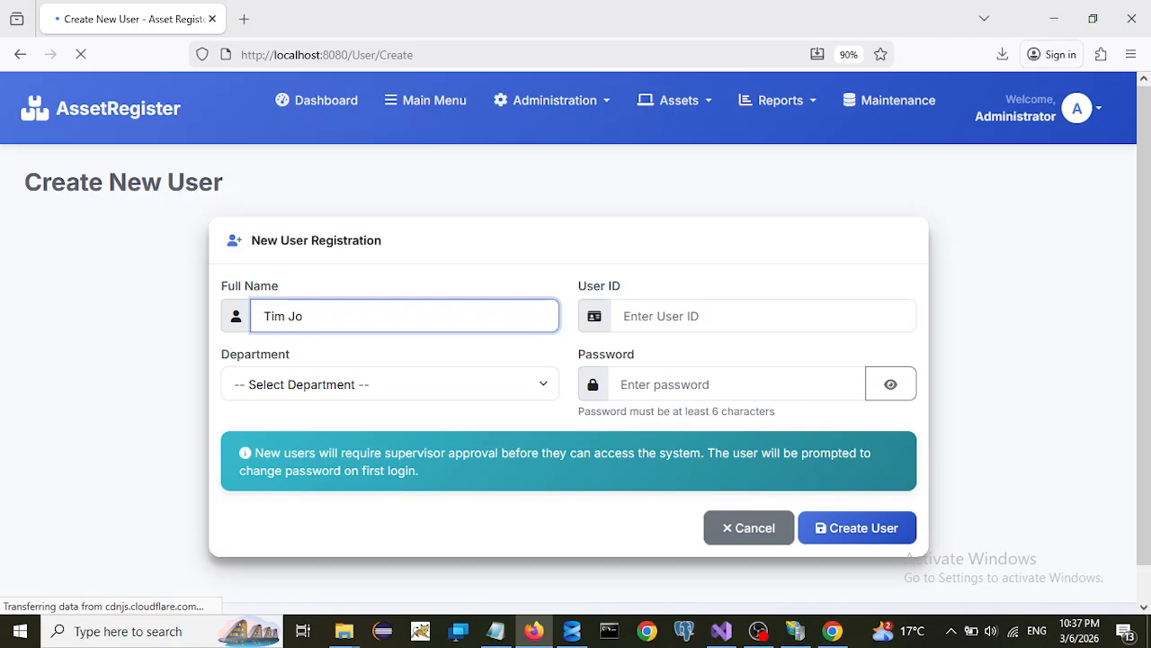
- Set the department to Sales, enter a user ID and password, and create the user
{"action": "left_click", "coordinate": [313, 387]}
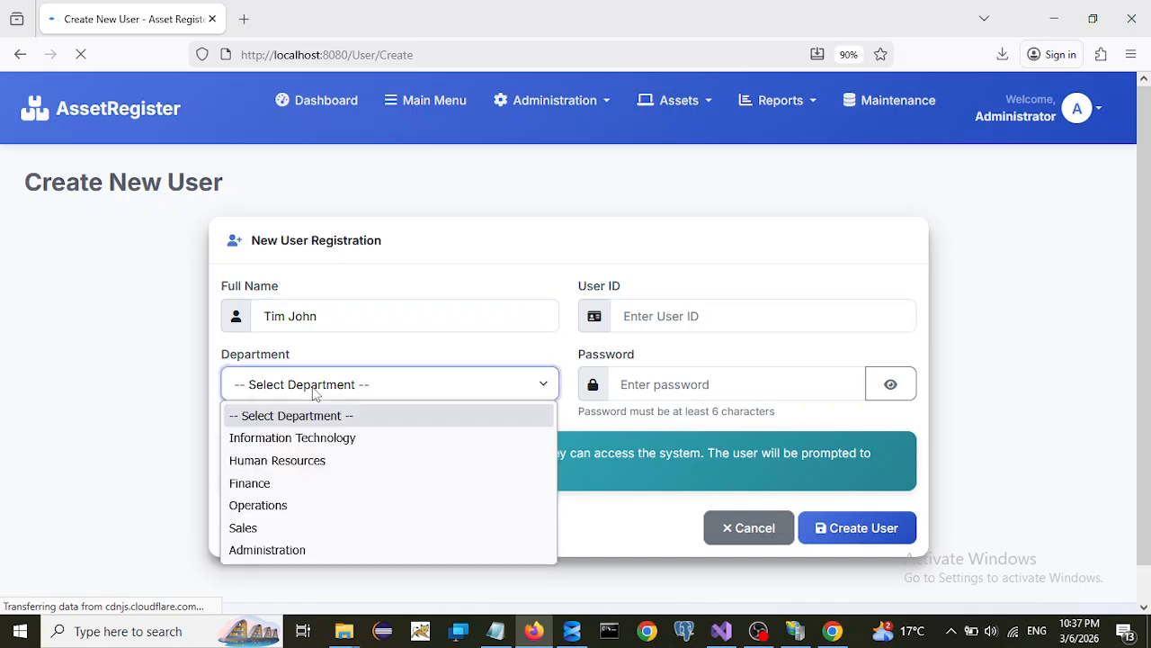
{"action": "left_click", "coordinate": [251, 531]}
{"action": "left_click", "coordinate": [714, 320]}
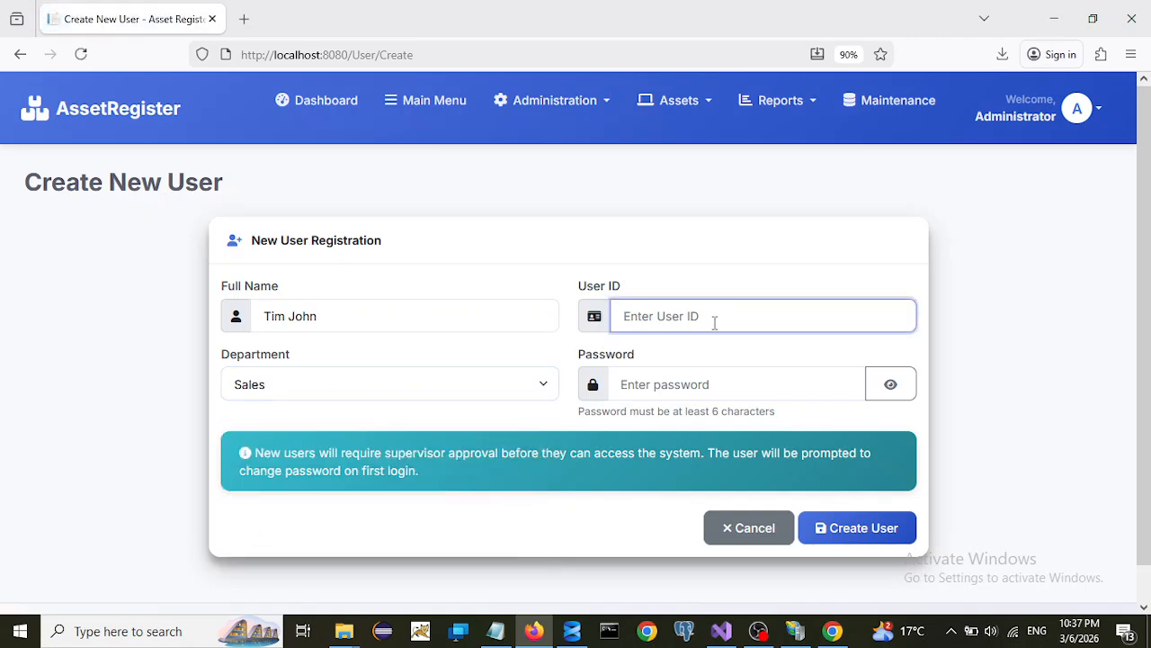
{"action": "type", "text": "tim"}
{"action": "left_click", "coordinate": [734, 388]}
{"action": "type", "text": "1"}
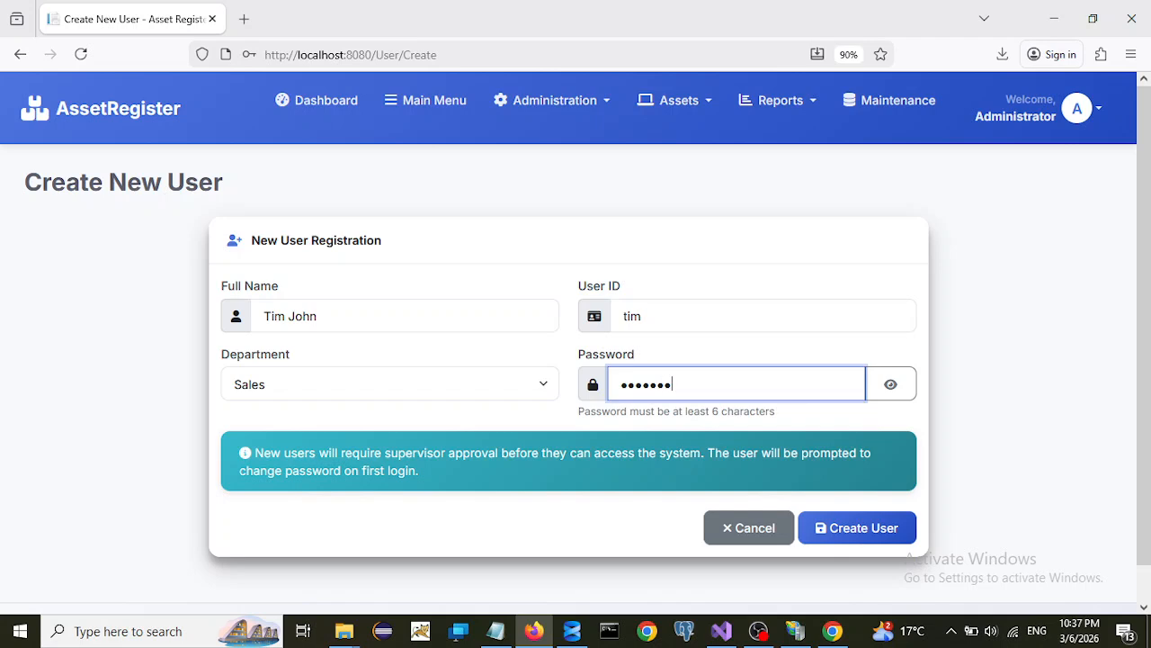
{"action": "type", "text": "9"}
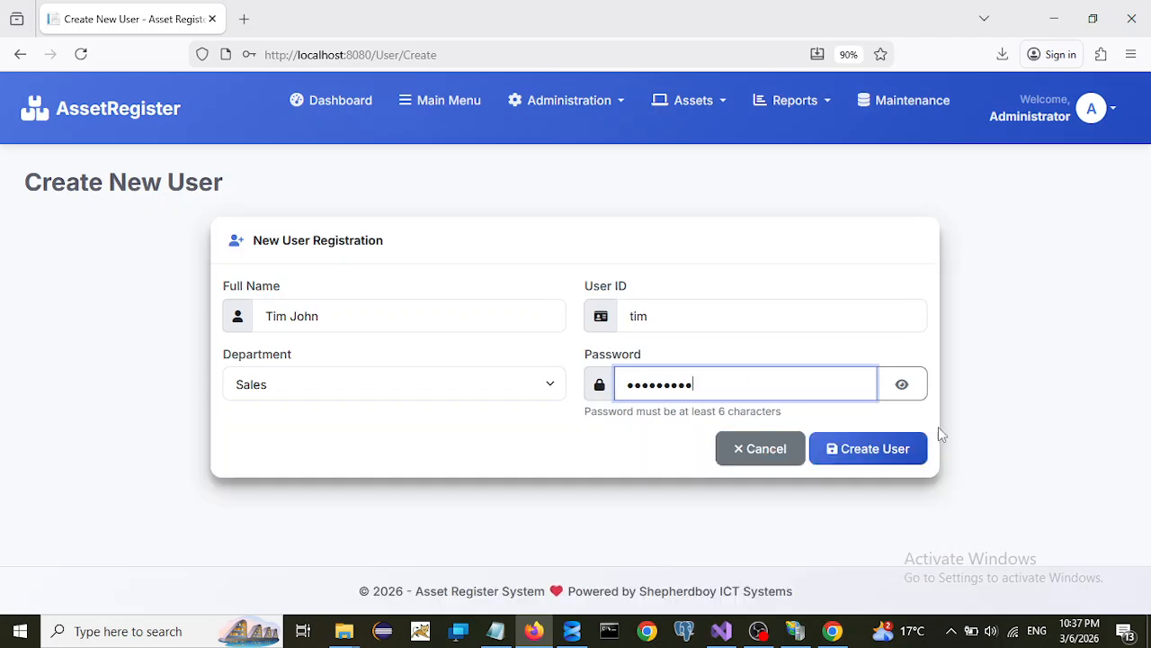
{"action": "left_click", "coordinate": [877, 455]}
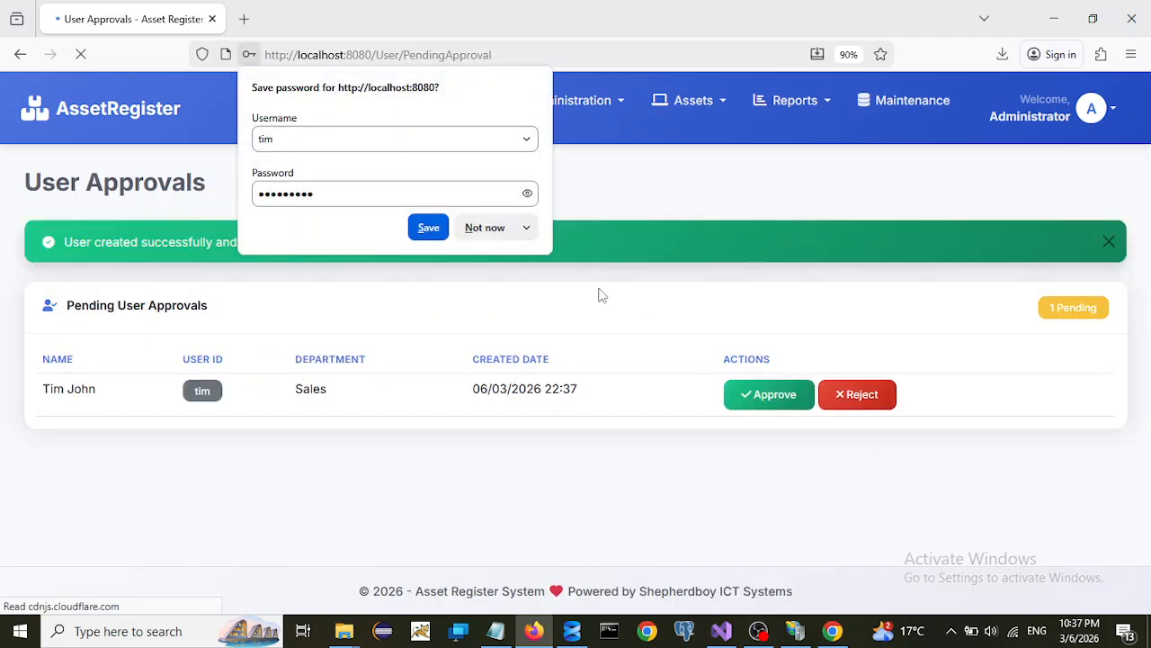
- Log out and sign in as the other administrator, letting the browser save the password
{"action": "left_click", "coordinate": [483, 229]}
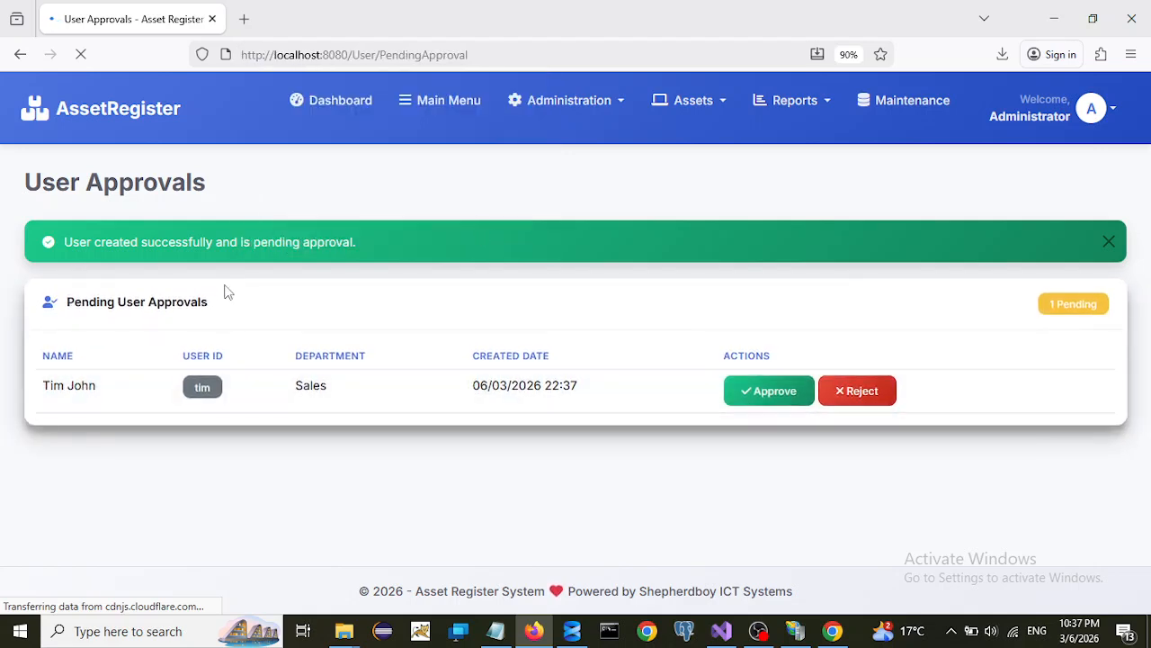
{"action": "left_click", "coordinate": [1108, 121]}
{"action": "left_click", "coordinate": [1031, 342]}
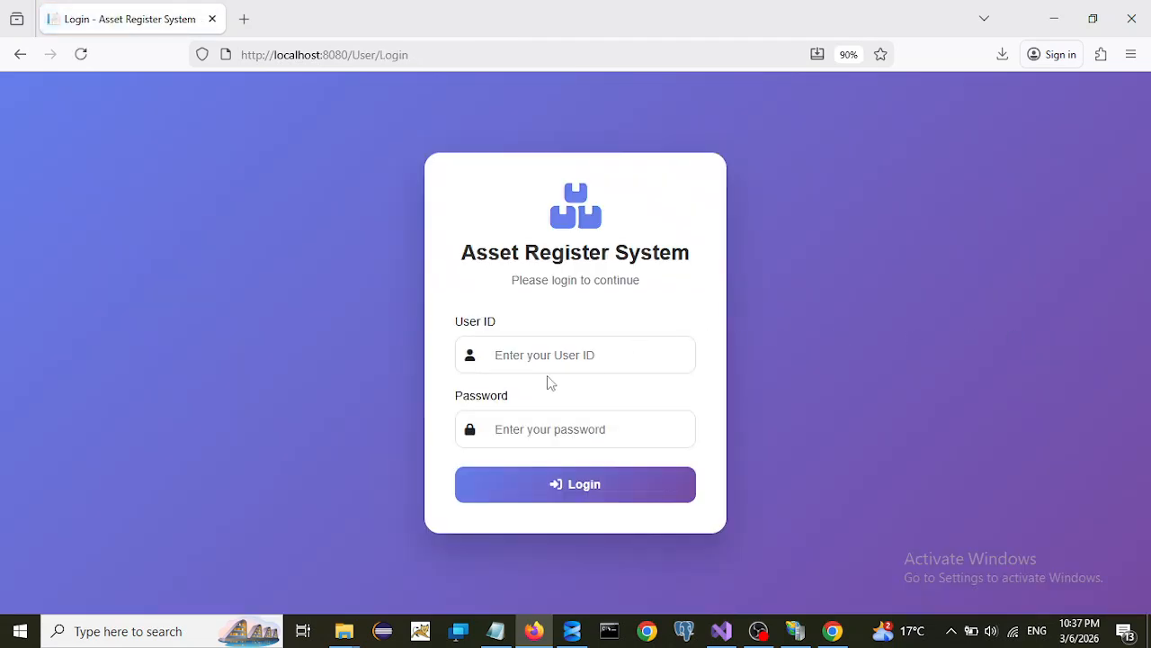
{"action": "left_click", "coordinate": [526, 356]}
{"action": "type", "text": "admin1"}
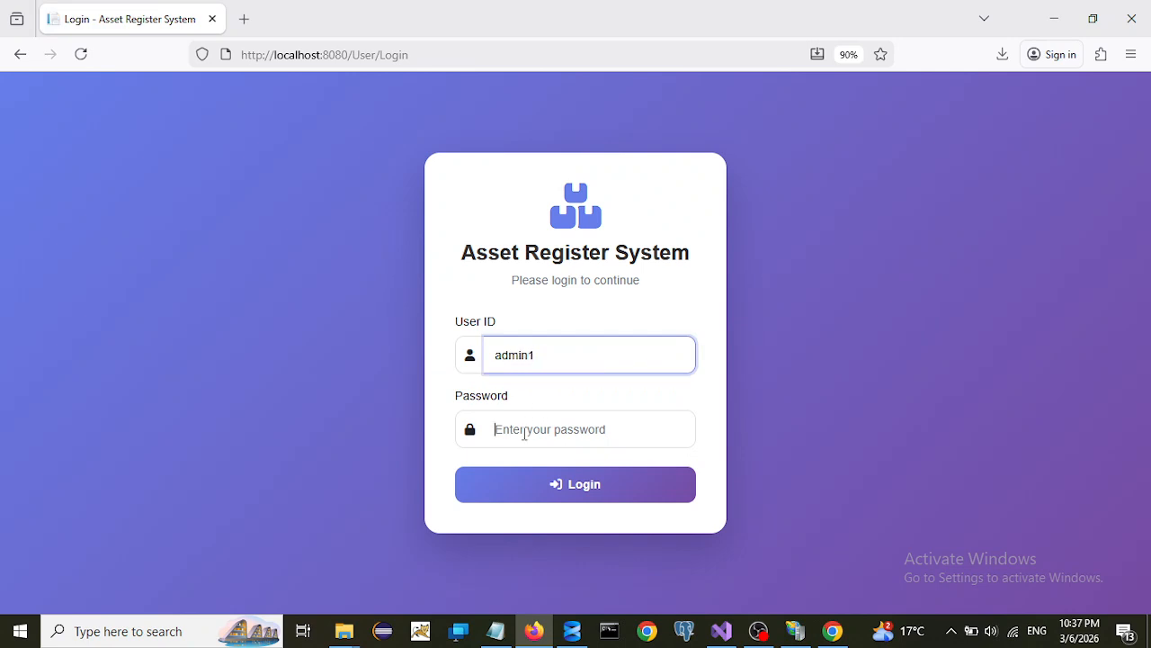
{"action": "left_click", "coordinate": [525, 434]}
{"action": "type", "text": "••"}
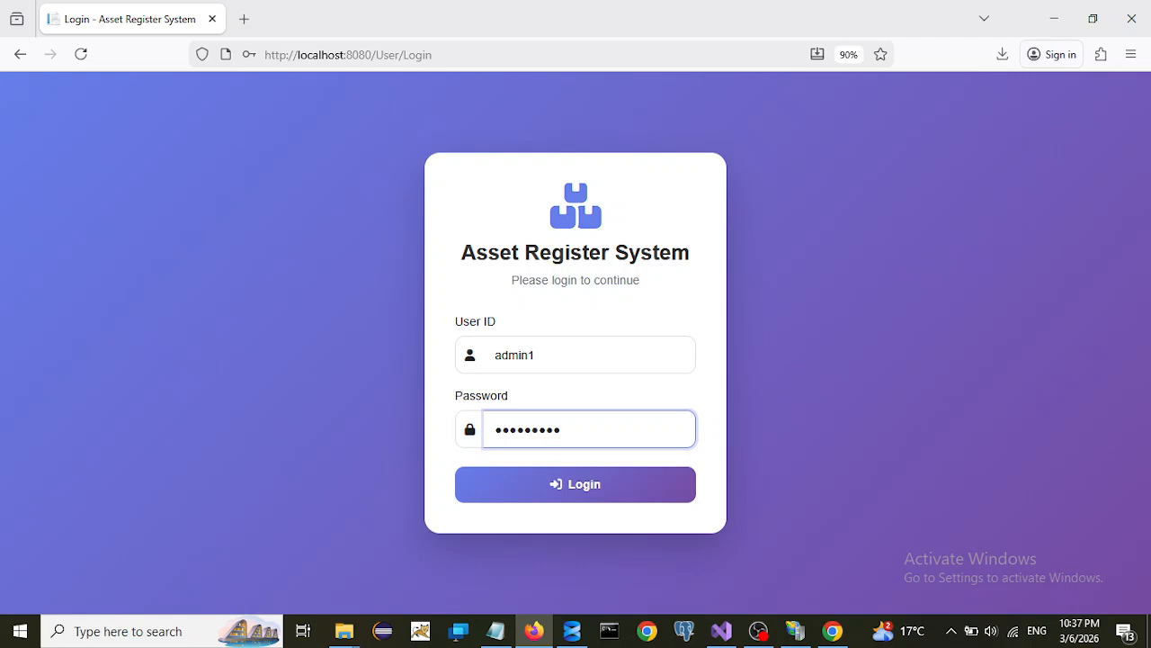
{"action": "left_click", "coordinate": [538, 493]}
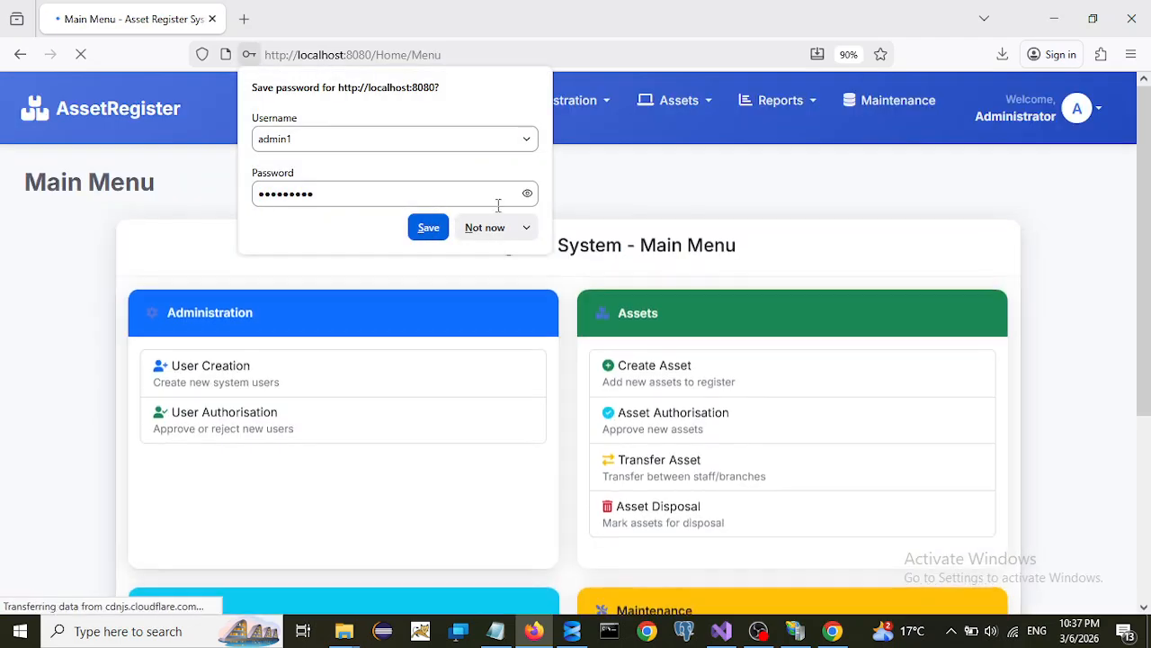
{"action": "left_click", "coordinate": [437, 229]}
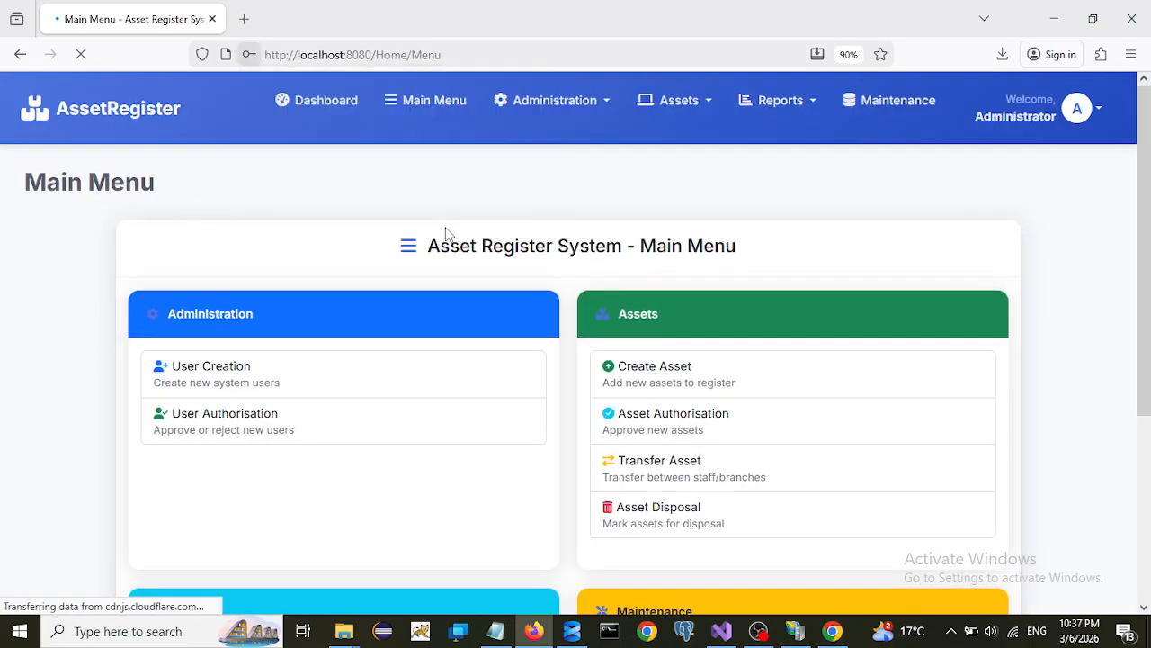
- Approve the pending Sales user in User Approval, then open the Users Report
{"action": "left_click", "coordinate": [589, 103]}
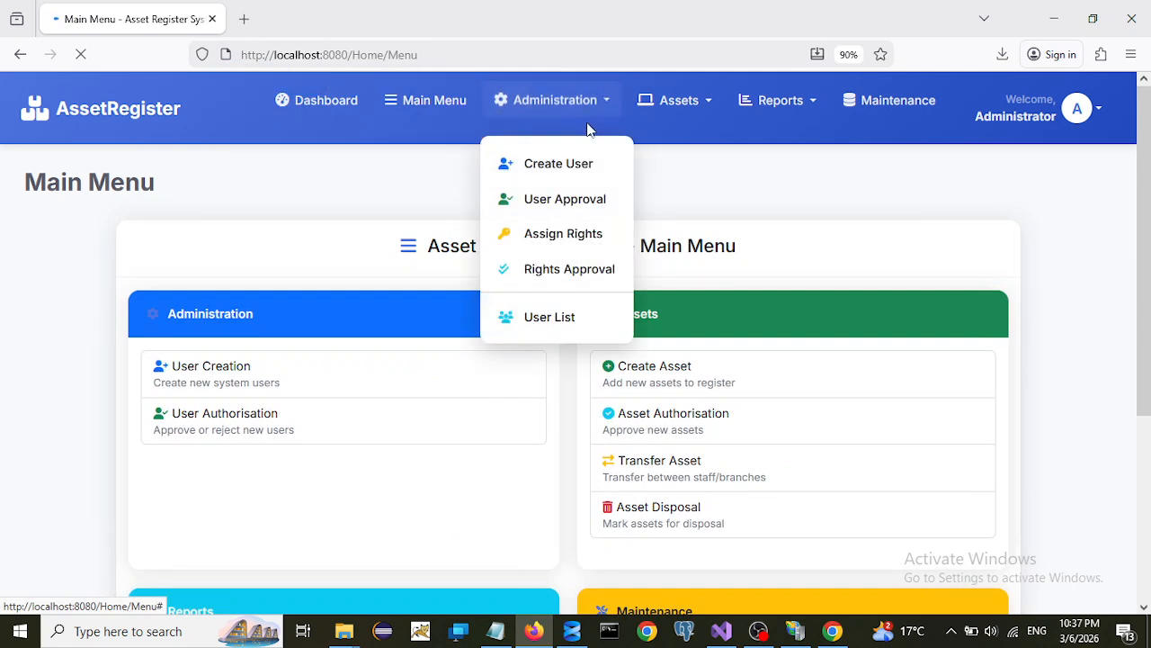
{"action": "left_click", "coordinate": [563, 200]}
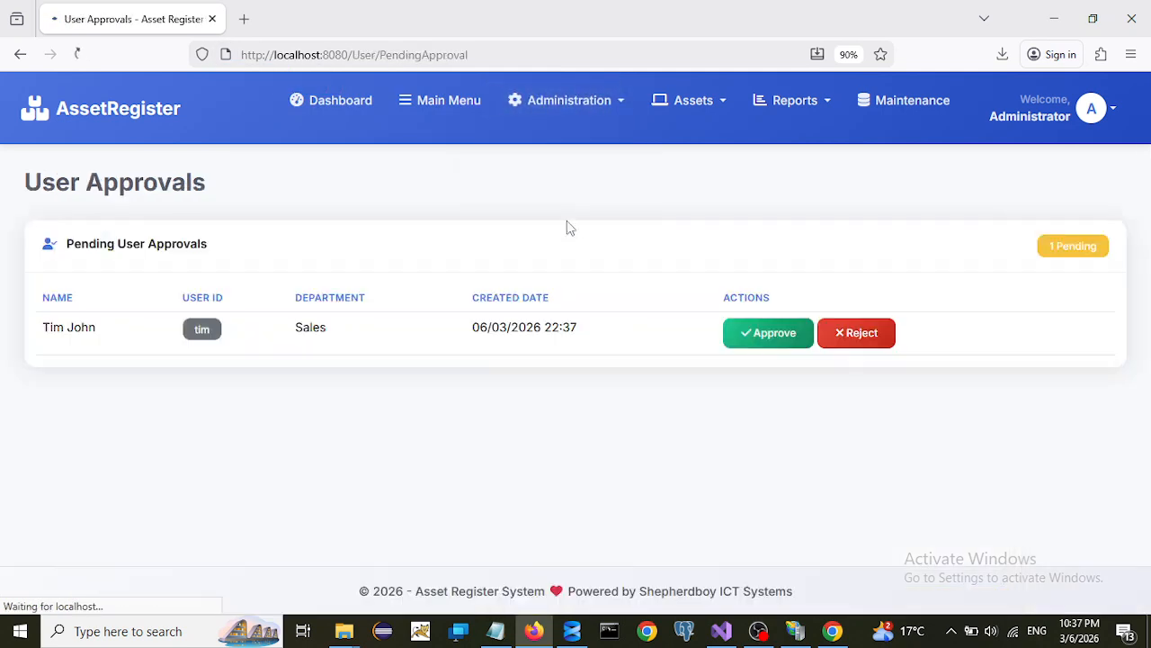
{"action": "left_click", "coordinate": [759, 331]}
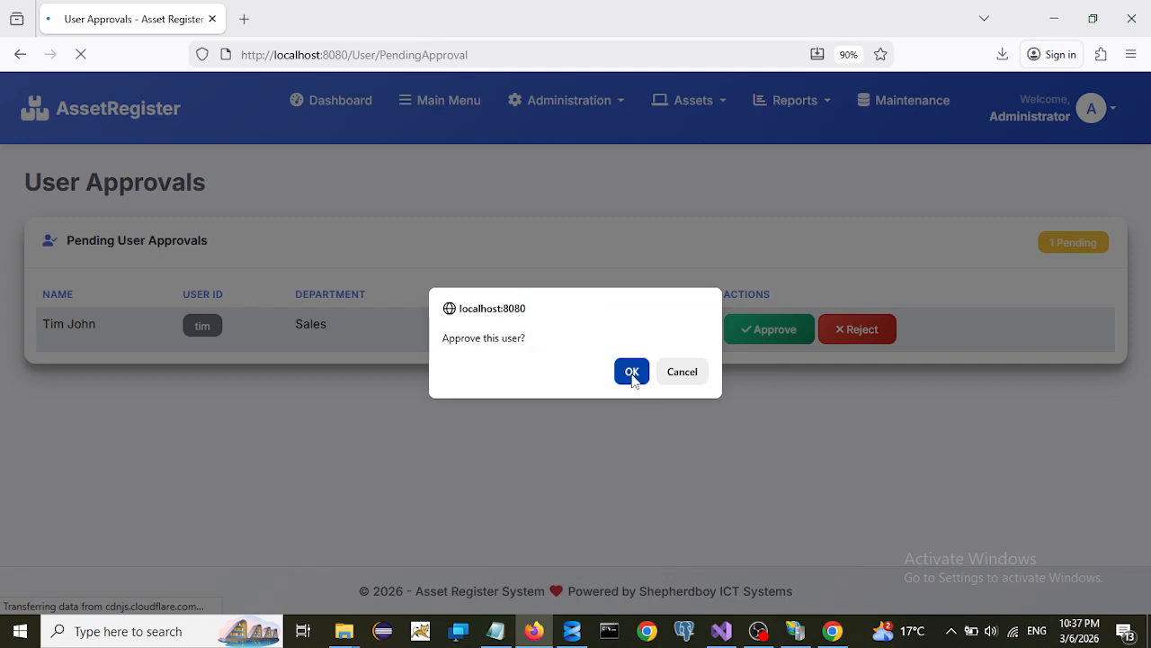
{"action": "left_click", "coordinate": [630, 371]}
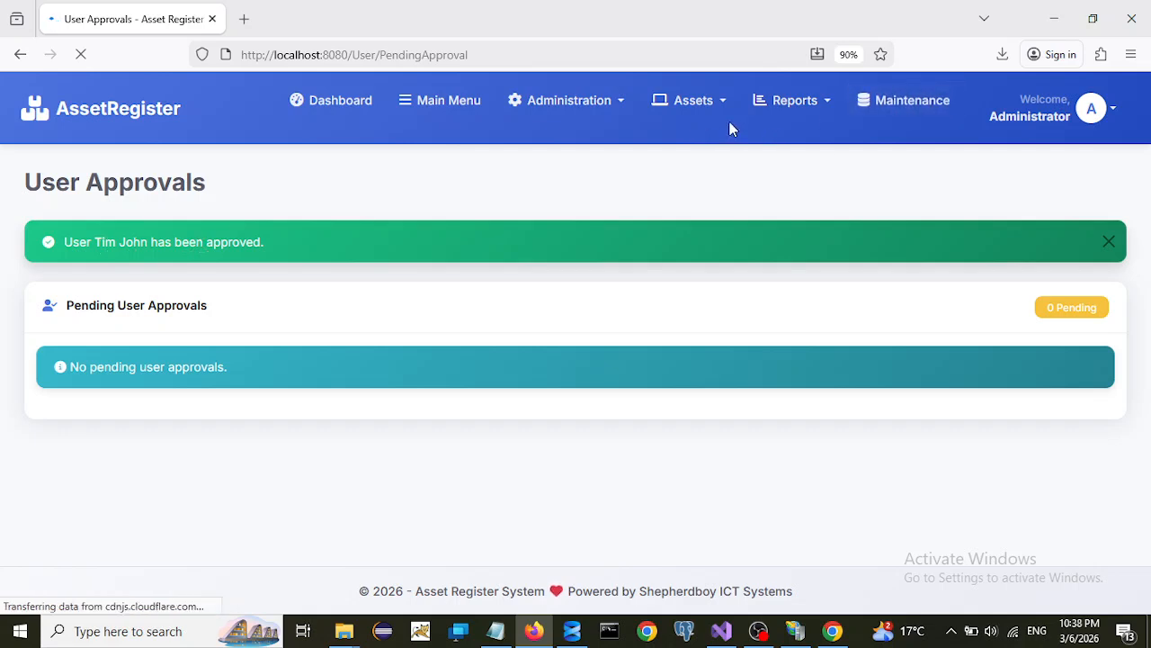
{"action": "left_click", "coordinate": [833, 106]}
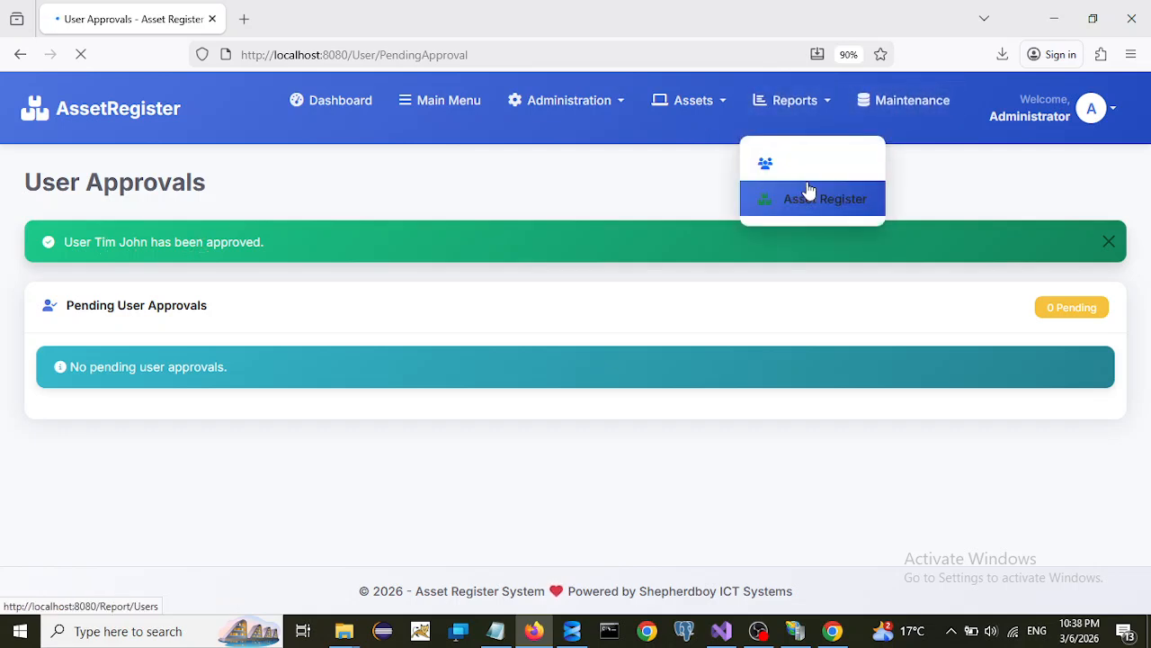
{"action": "left_click", "coordinate": [816, 165]}
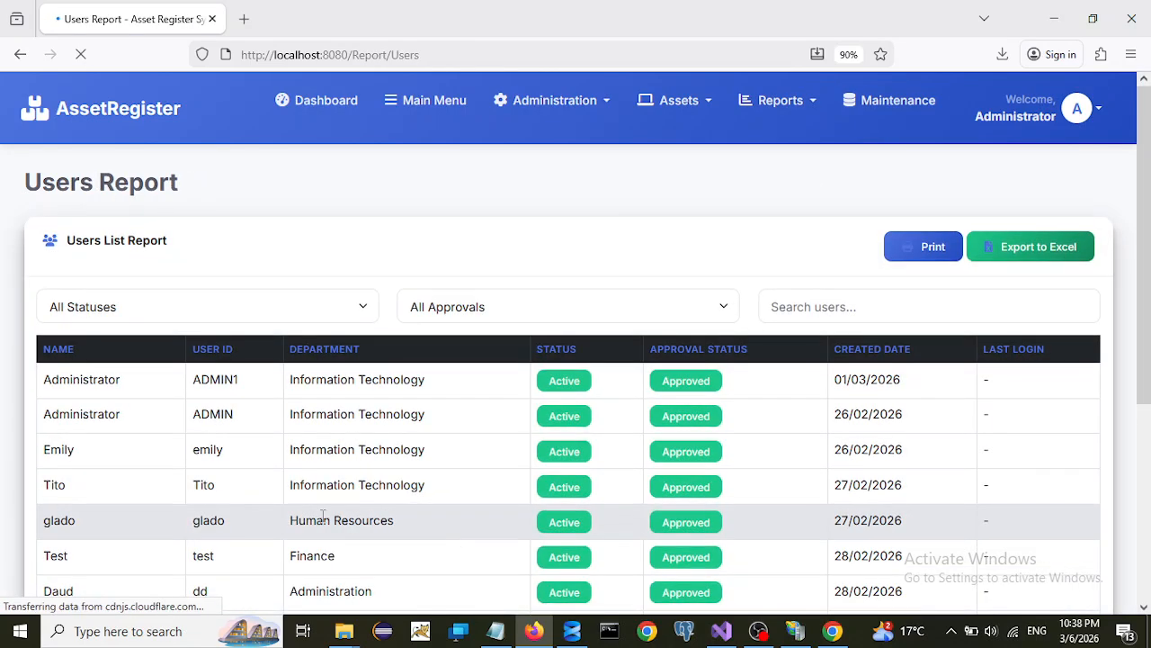
- Look over the Users Report, then open the Administration menu to reach Assign Rights
{"action": "scroll", "coordinate": [323, 519], "scroll_direction": "down", "scroll_amount": 4}
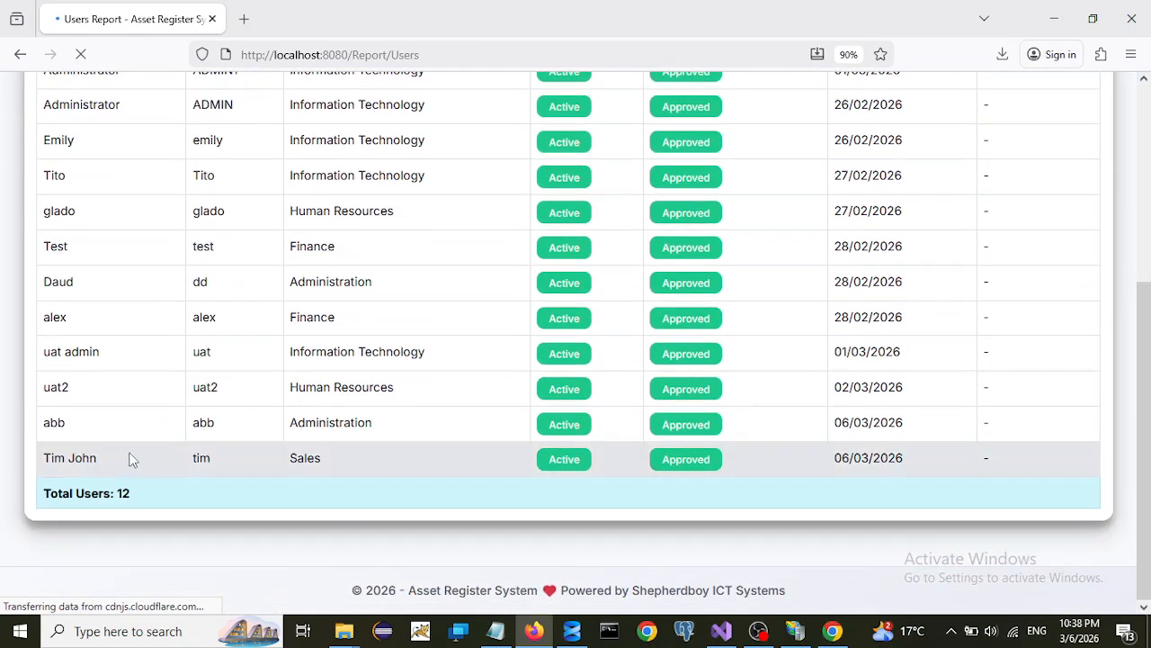
{"action": "scroll", "coordinate": [807, 441], "scroll_direction": "up", "scroll_amount": 4}
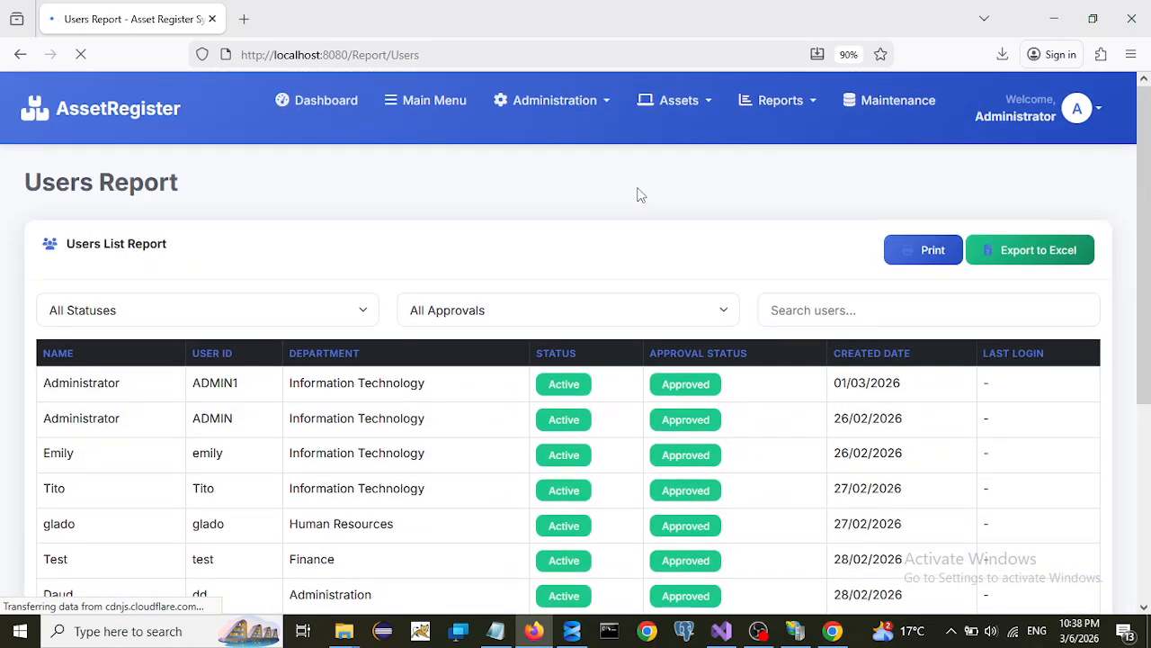
{"action": "left_click", "coordinate": [608, 103]}
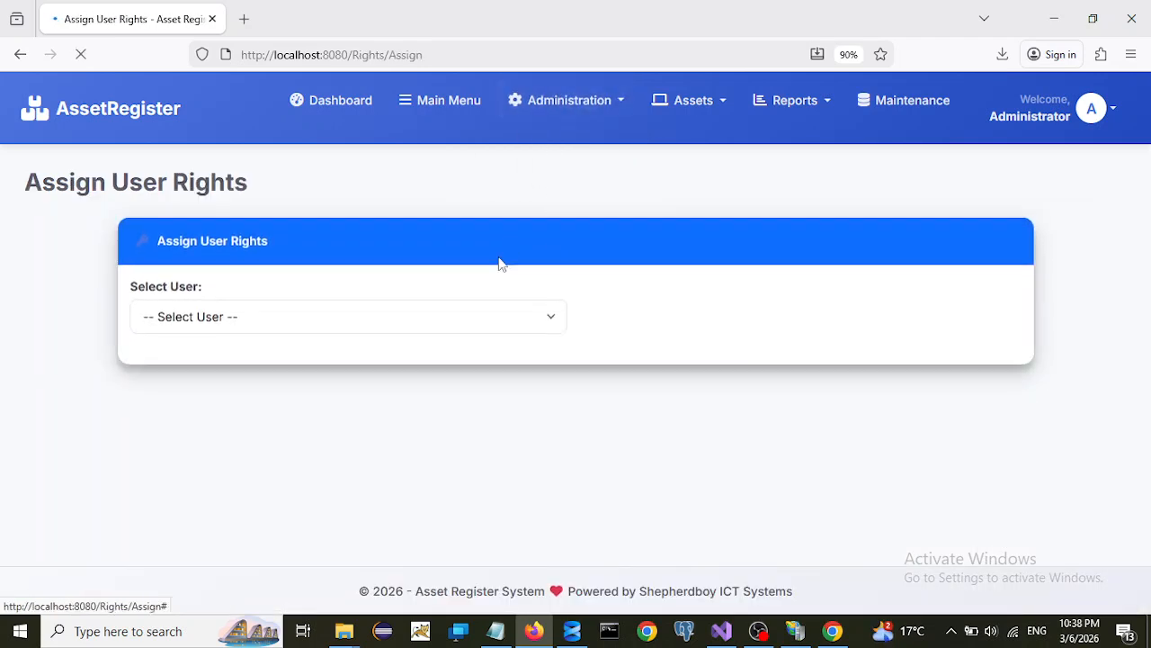
- Select the Sales user in Select User, briefly trying the first administrator in between
{"action": "left_click", "coordinate": [246, 315]}
{"action": "scroll", "coordinate": [295, 481], "scroll_direction": "down", "scroll_amount": 1}
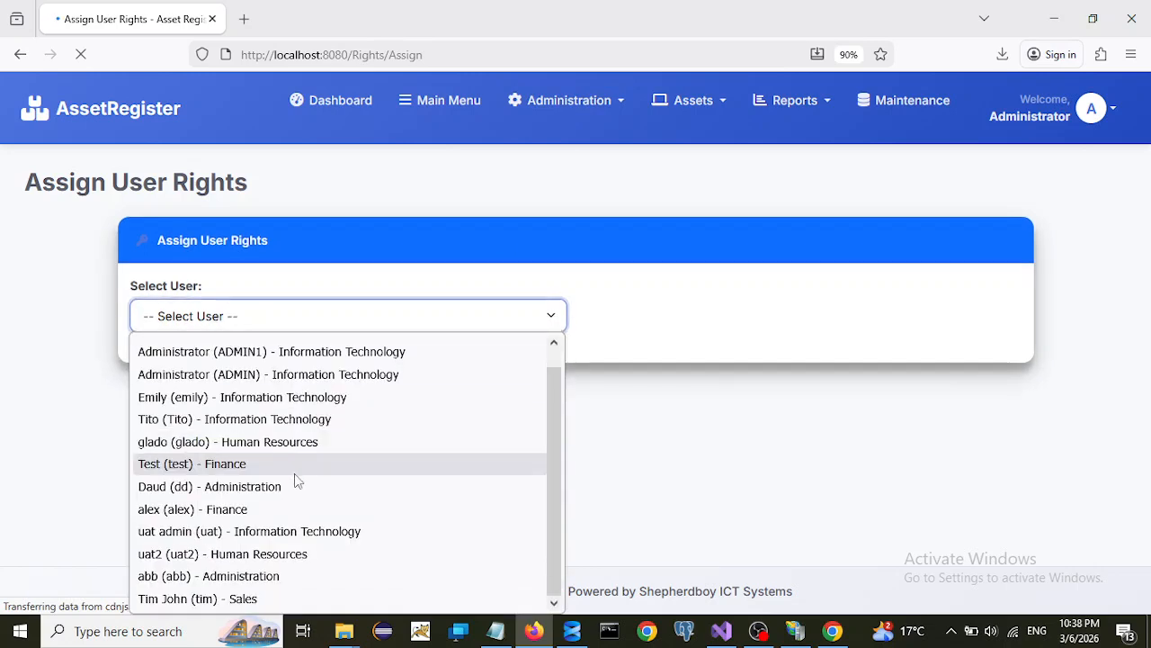
{"action": "left_click", "coordinate": [185, 598]}
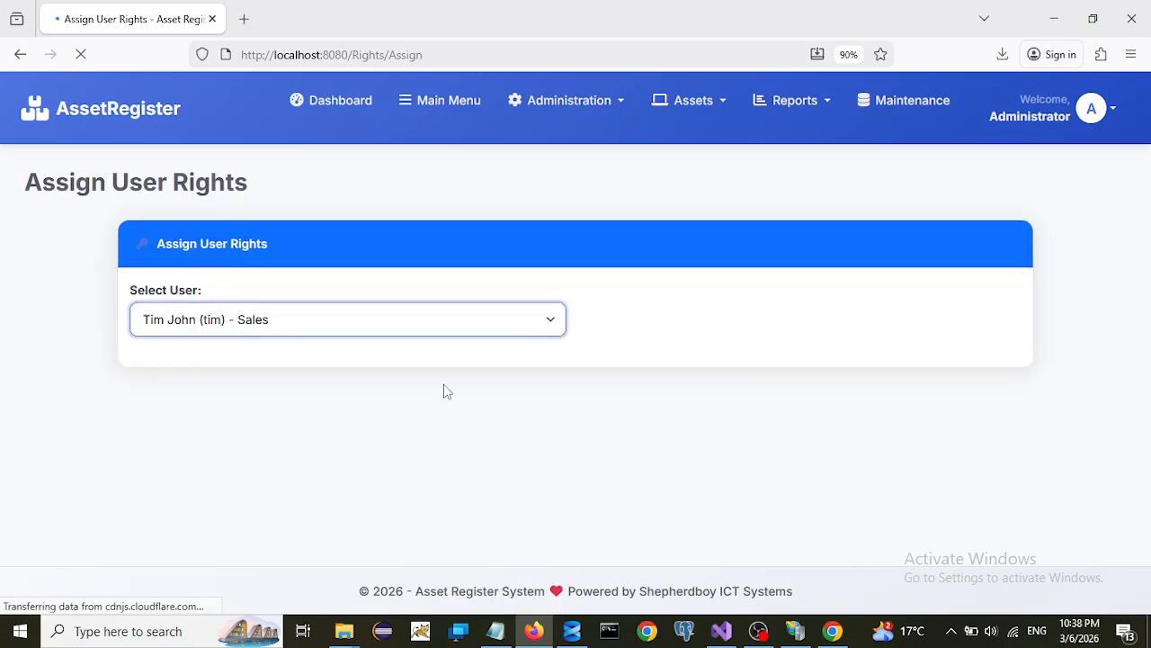
{"action": "left_click", "coordinate": [429, 323]}
{"action": "left_click", "coordinate": [252, 371]}
{"action": "left_click", "coordinate": [297, 327]}
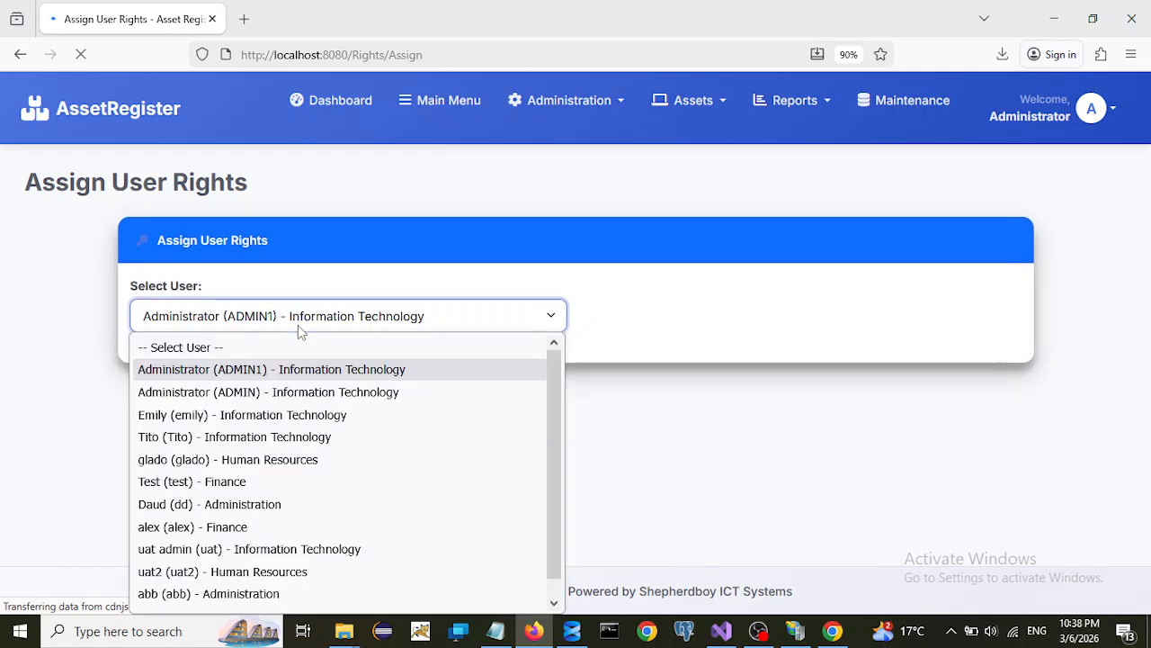
{"action": "scroll", "coordinate": [257, 501], "scroll_direction": "down", "scroll_amount": 1}
{"action": "left_click", "coordinate": [219, 593]}
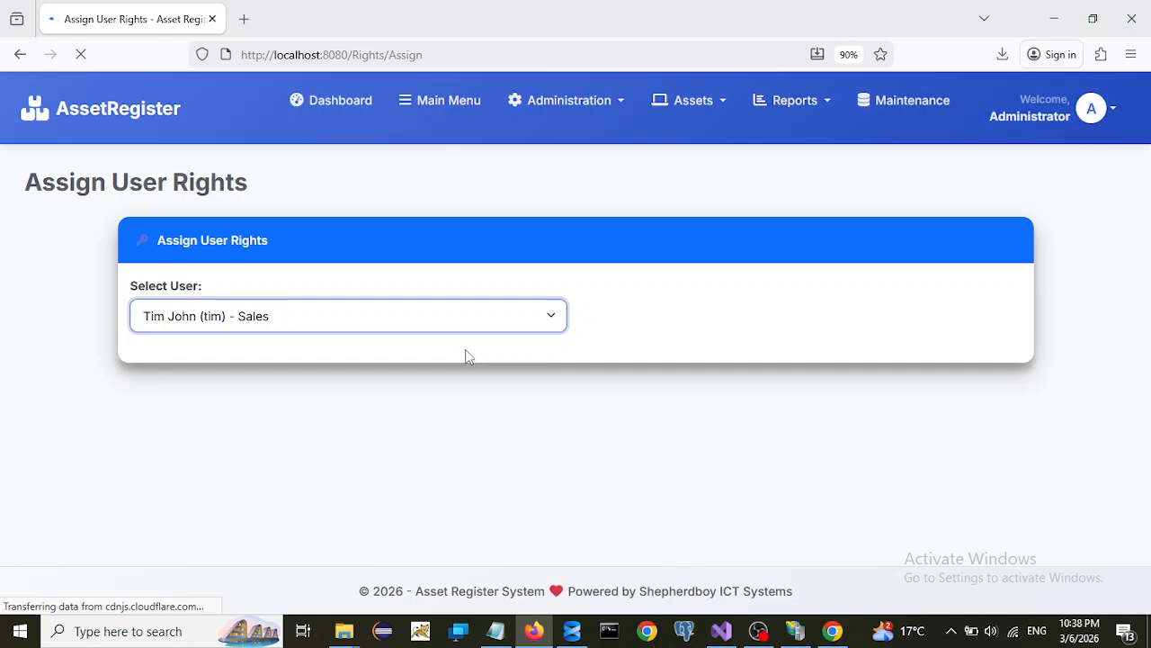
- Try an Information Technology user and an Administration user, returning each time to the Sales user
{"action": "left_click", "coordinate": [445, 320]}
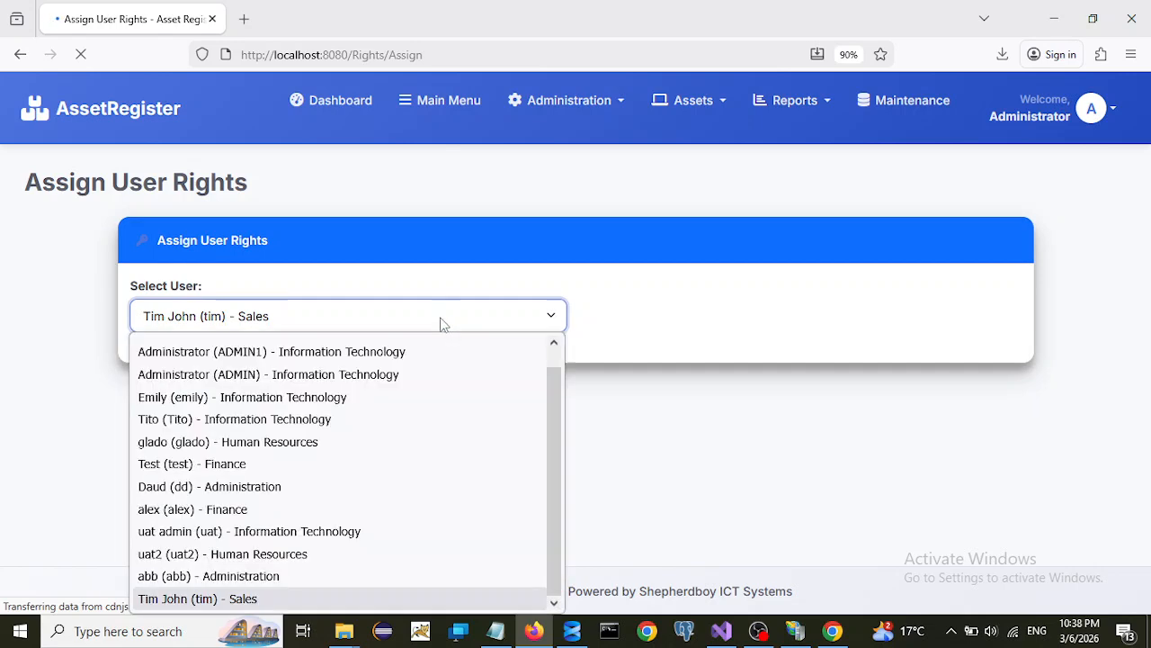
{"action": "left_click", "coordinate": [178, 418]}
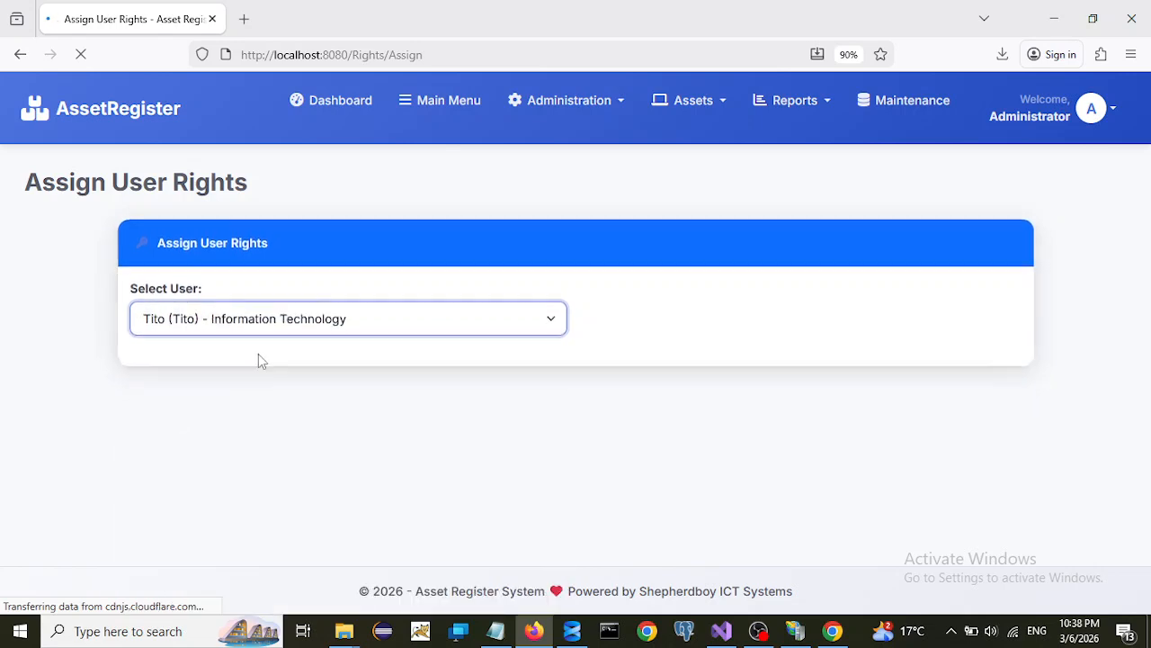
{"action": "left_click", "coordinate": [404, 325]}
{"action": "scroll", "coordinate": [301, 537], "scroll_direction": "down", "scroll_amount": 1}
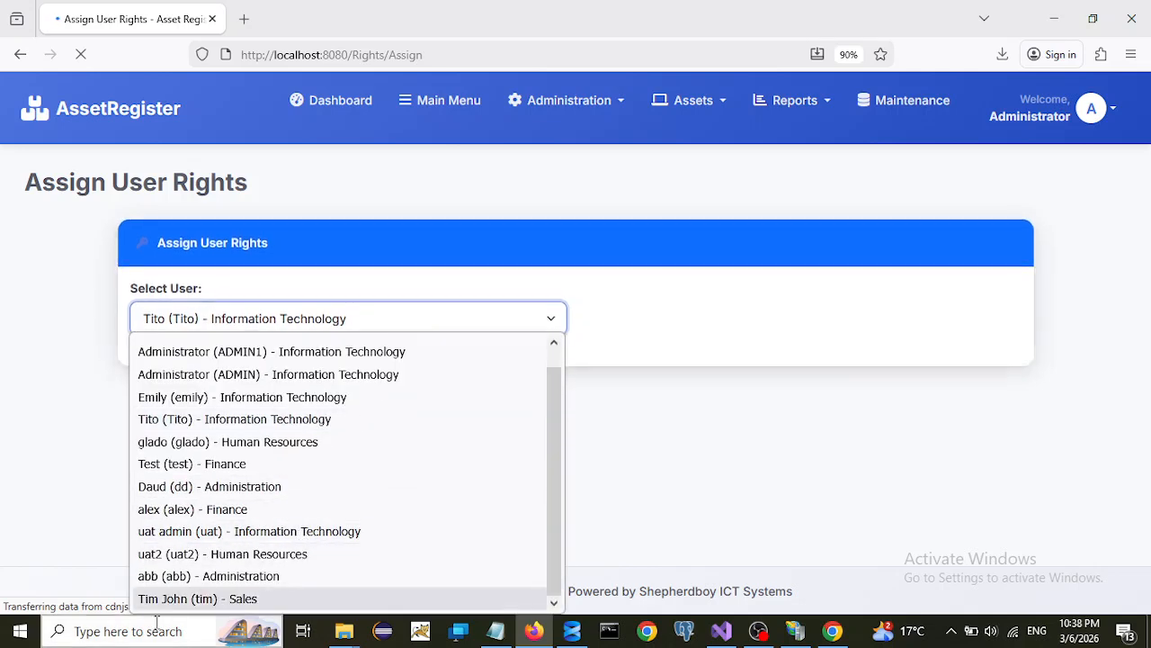
{"action": "left_click", "coordinate": [184, 598]}
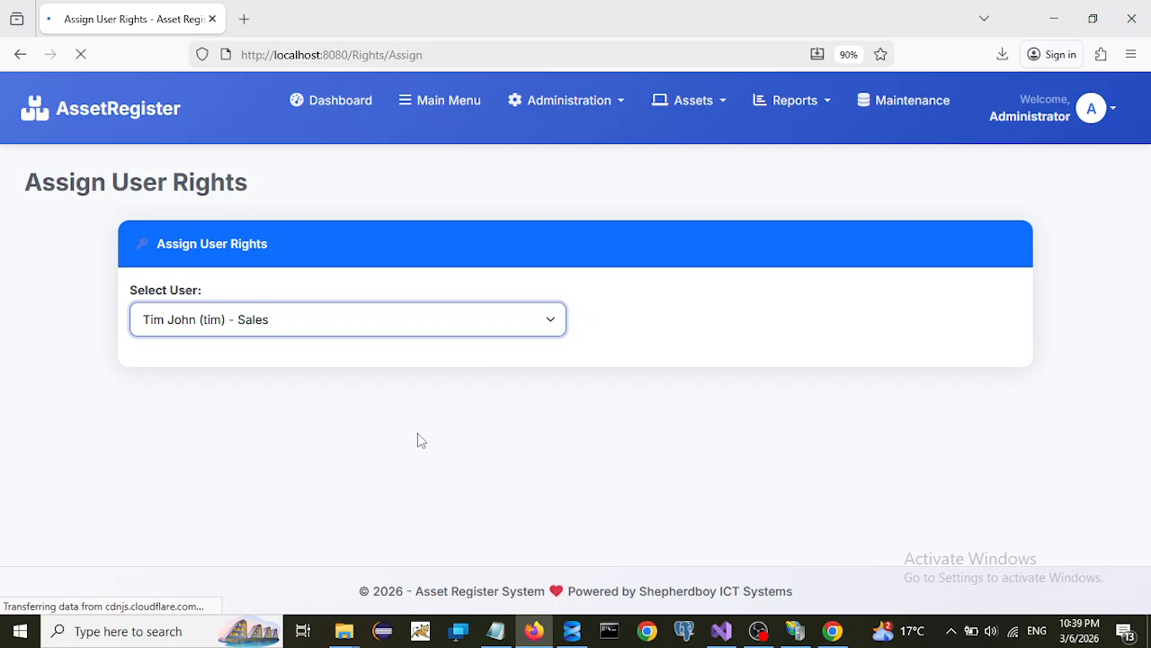
{"action": "left_click", "coordinate": [384, 322]}
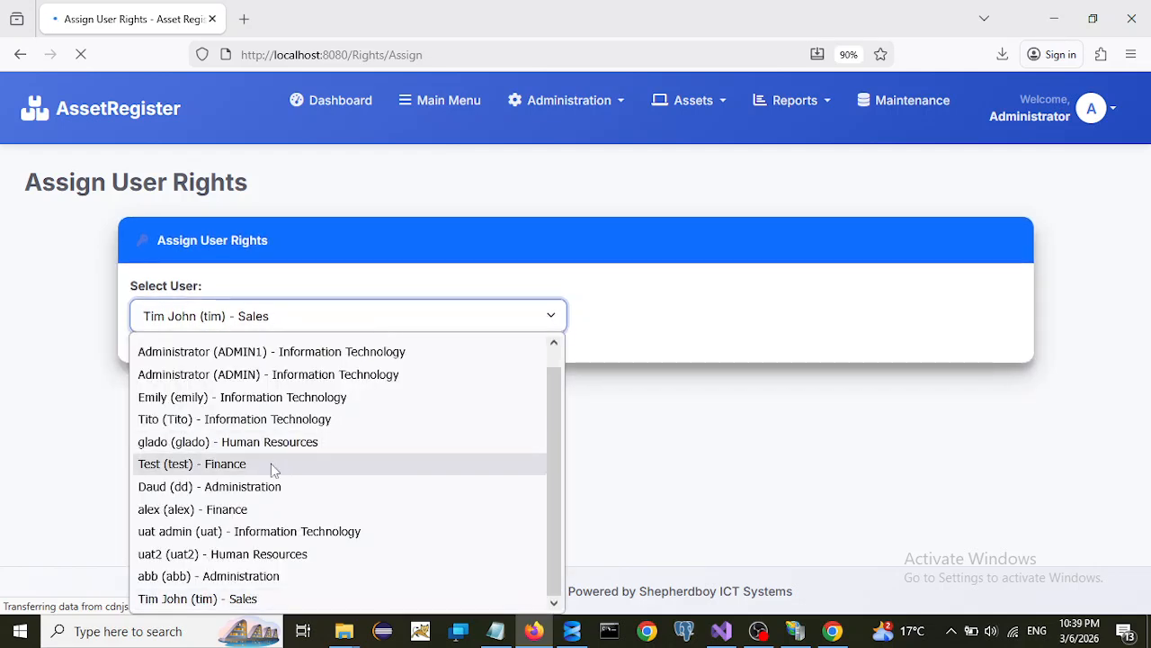
{"action": "left_click", "coordinate": [235, 484]}
{"action": "left_click", "coordinate": [329, 314]}
{"action": "scroll", "coordinate": [278, 522], "scroll_direction": "down", "scroll_amount": 1}
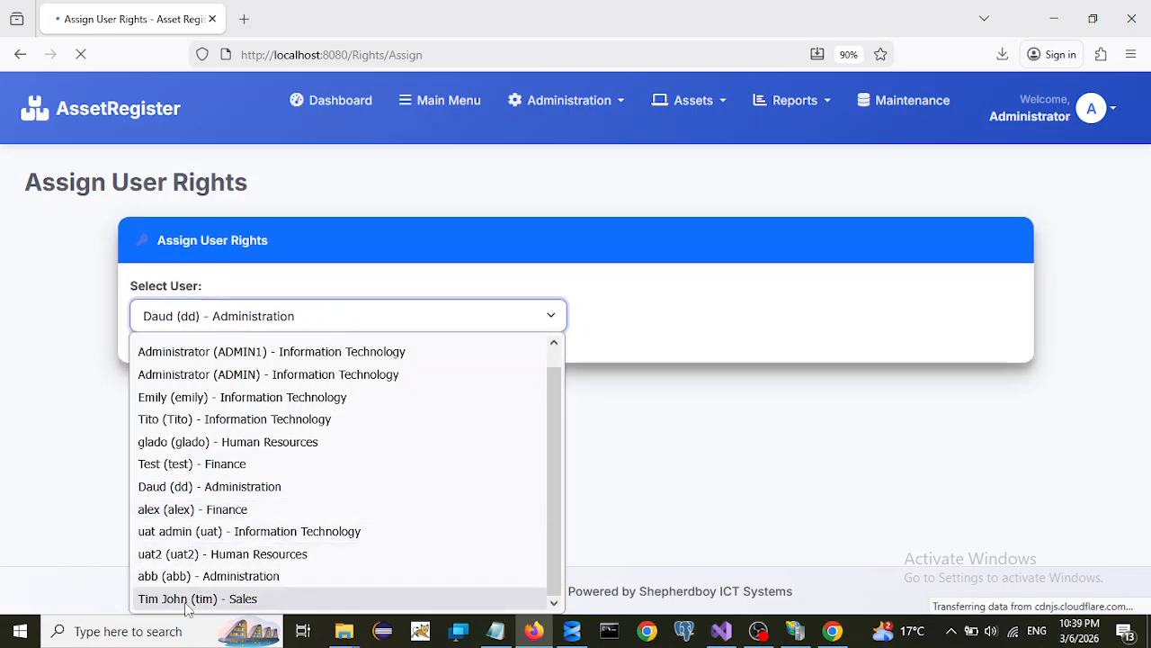
{"action": "left_click", "coordinate": [185, 603]}
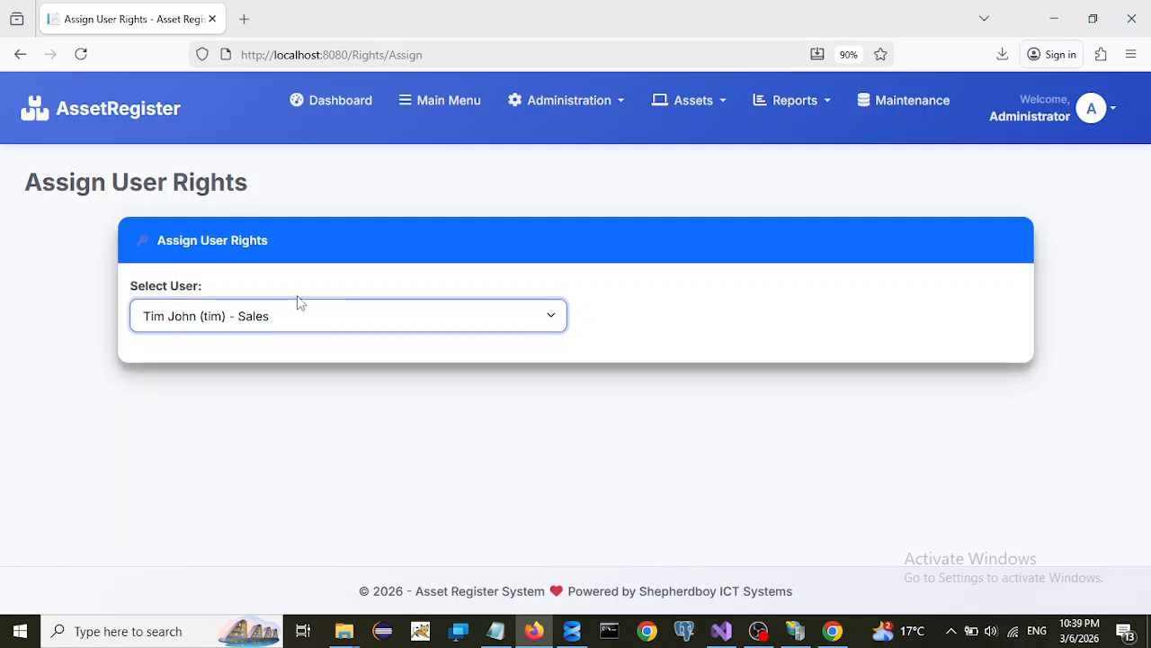
{"action": "left_click", "coordinate": [288, 317]}
- Switch to the second administrator and back to the Sales user to load its rights
{"action": "left_click", "coordinate": [230, 393]}
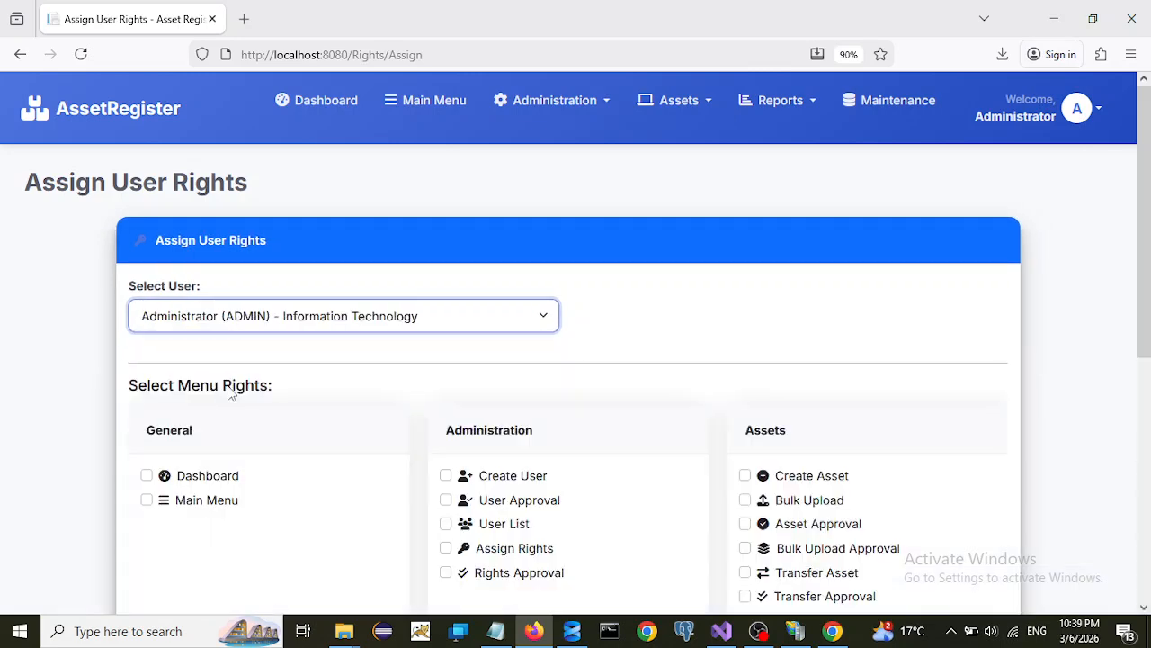
{"action": "left_click", "coordinate": [283, 314]}
{"action": "scroll", "coordinate": [548, 491], "scroll_direction": "down", "scroll_amount": 1}
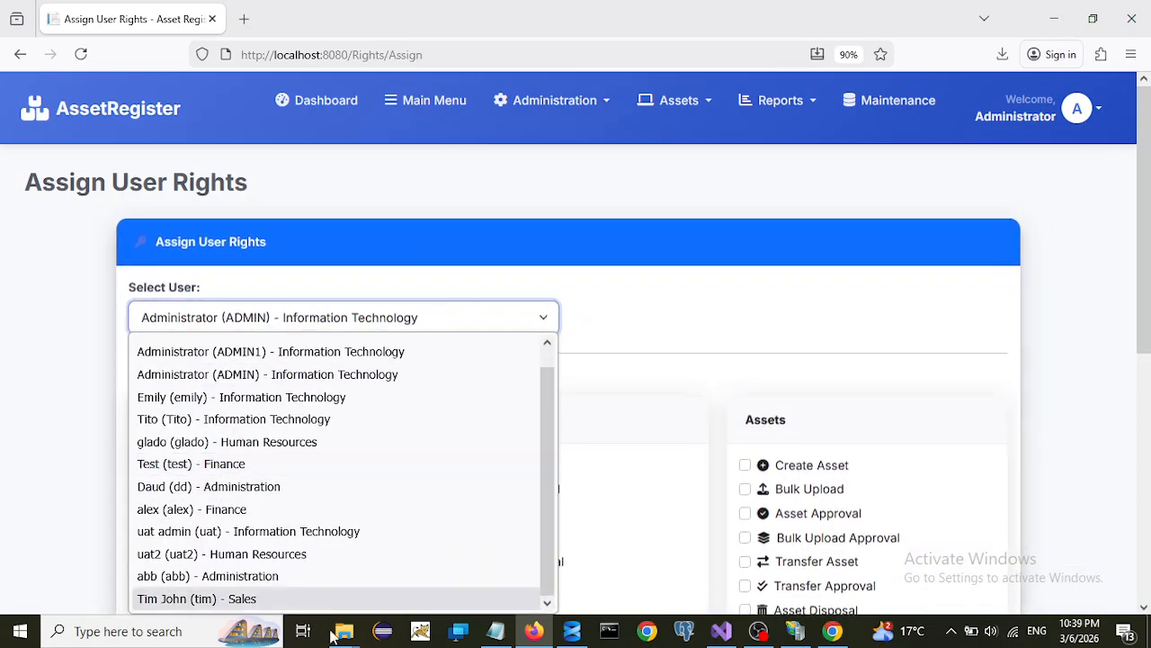
{"action": "left_click", "coordinate": [224, 599]}
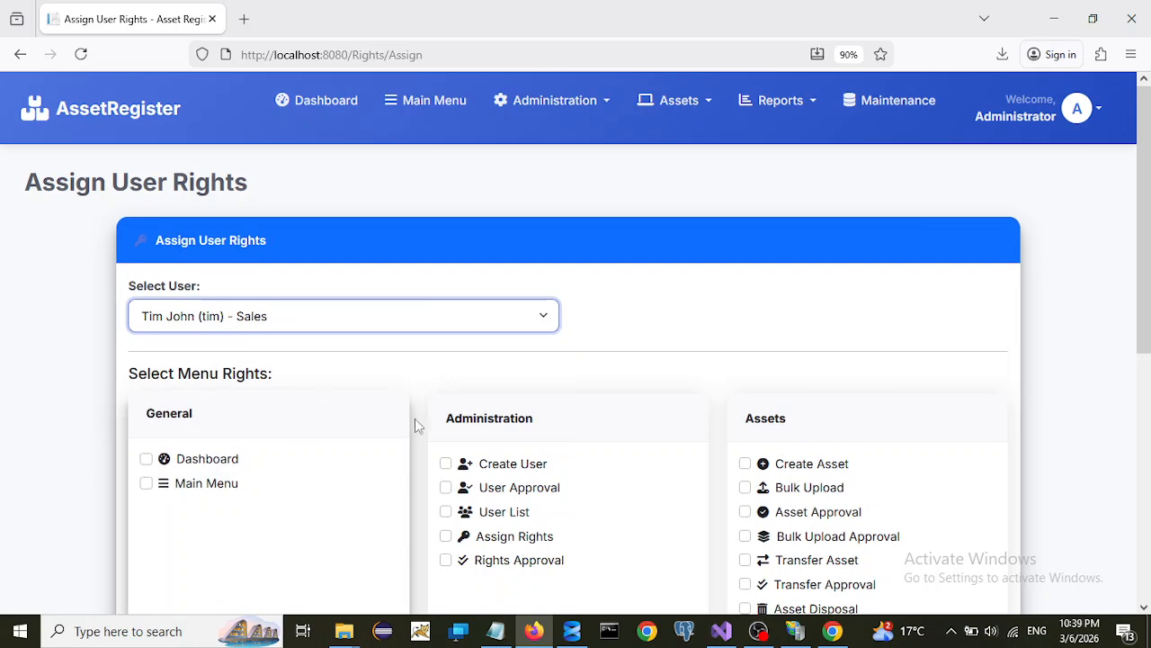
- Tick Dashboard, Create User, Create Asset, Transfer Asset and Asset List rights
{"action": "left_click", "coordinate": [147, 461]}
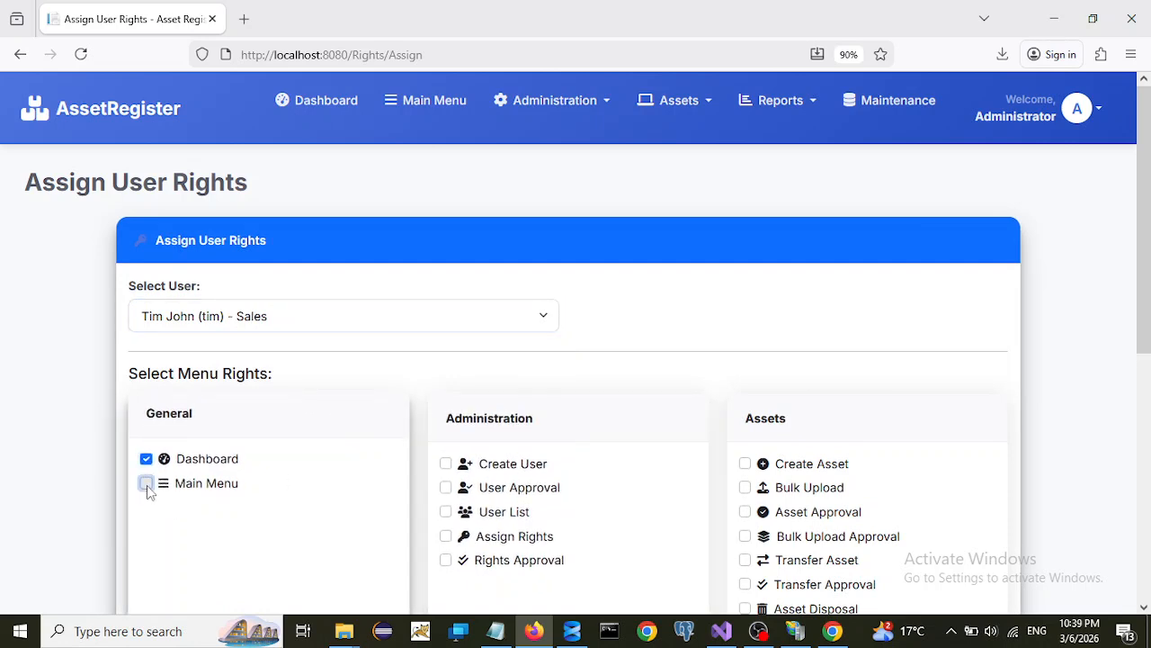
{"action": "left_click", "coordinate": [445, 460]}
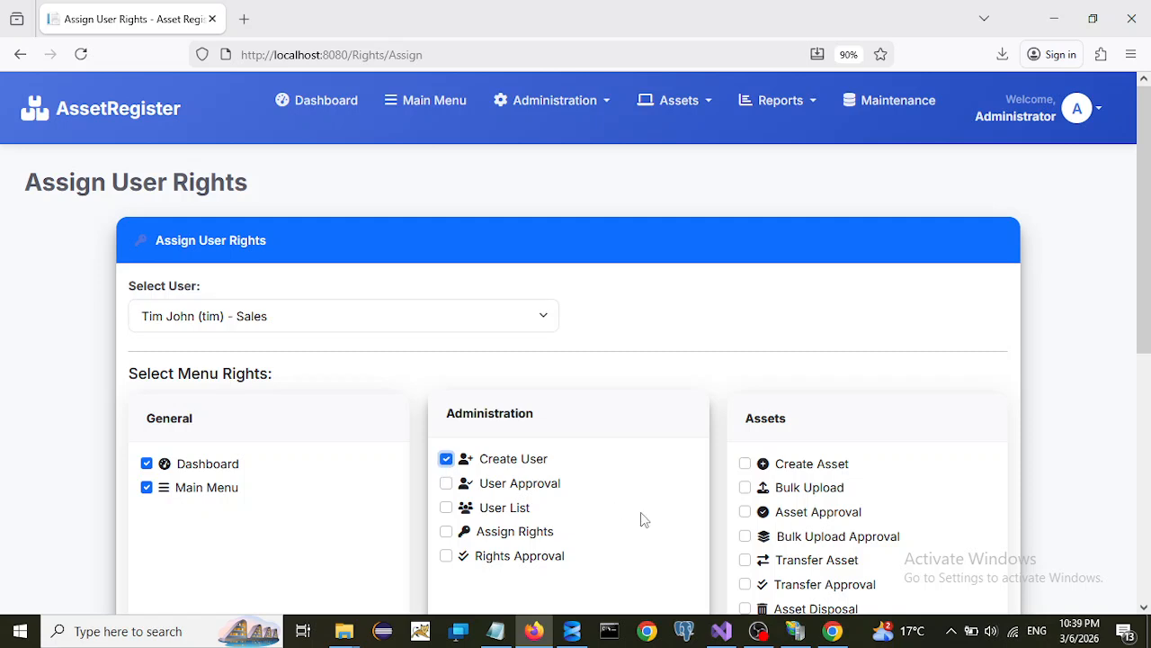
{"action": "left_click", "coordinate": [744, 460]}
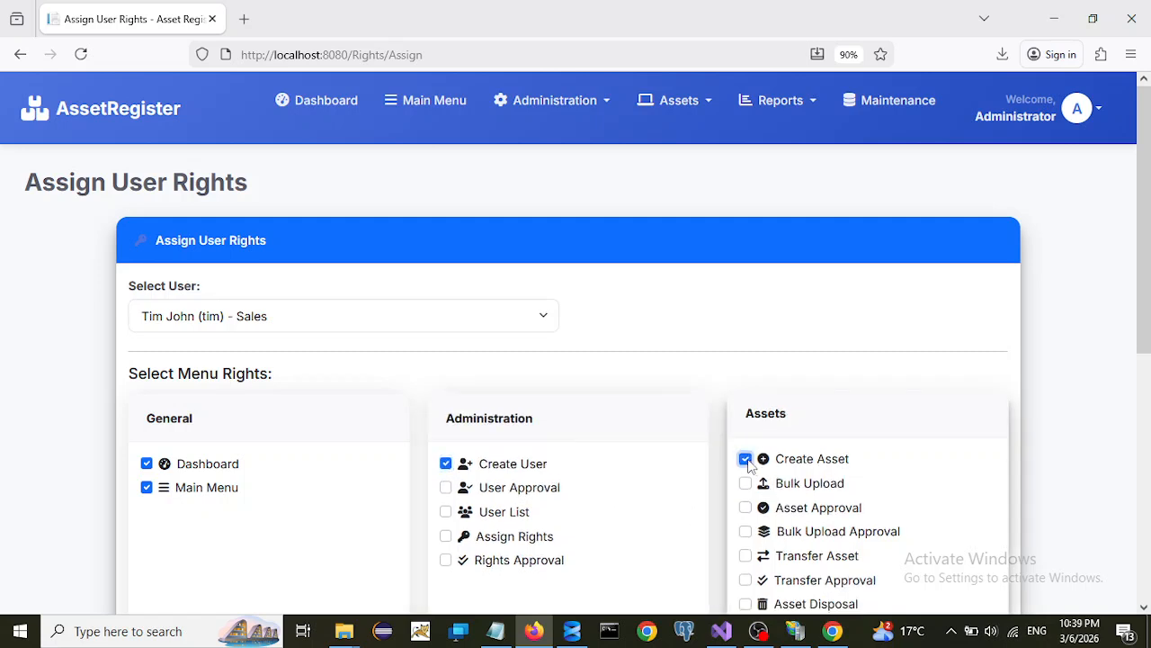
{"action": "scroll", "coordinate": [1141, 441], "scroll_direction": "down", "scroll_amount": 2}
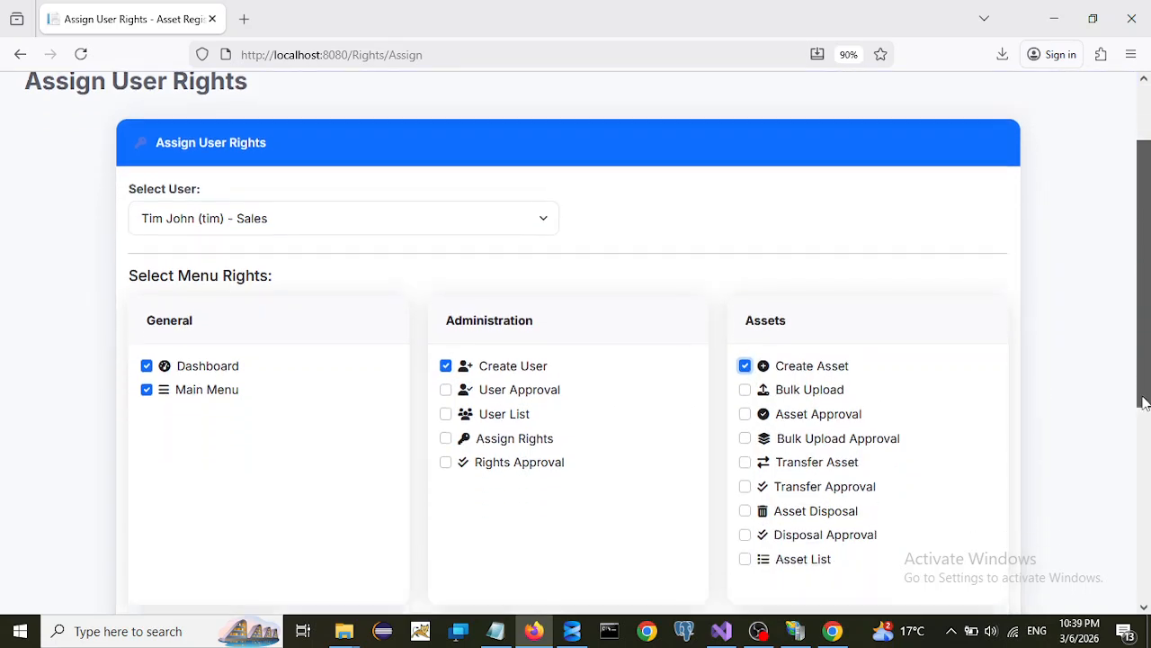
{"action": "left_click", "coordinate": [745, 380]}
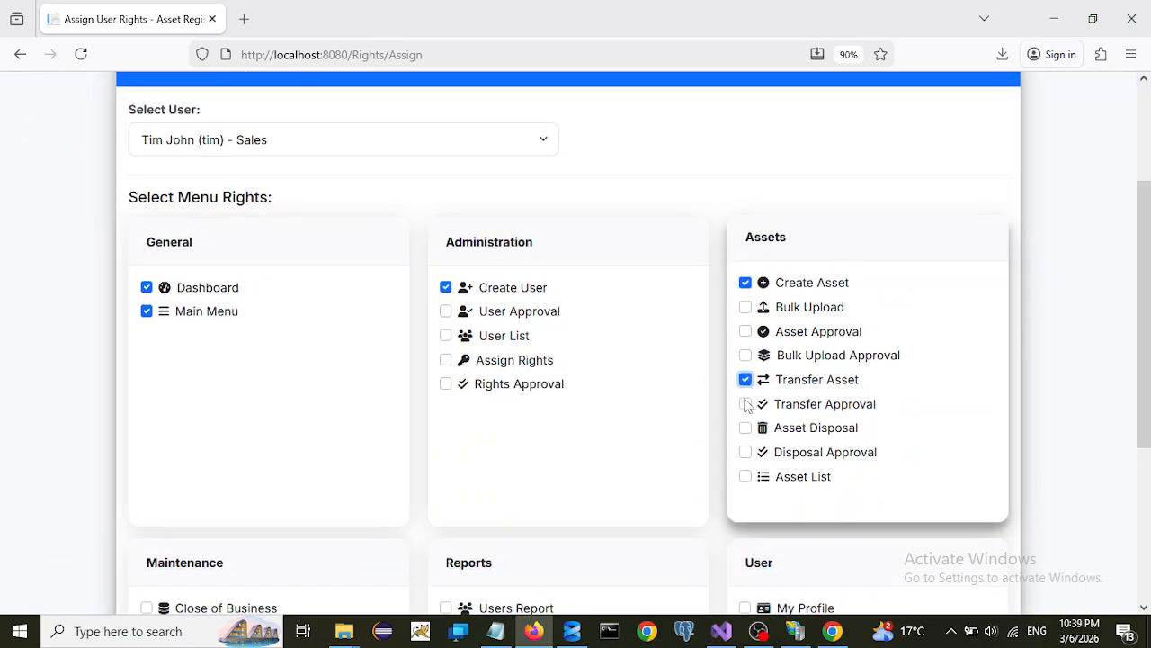
{"action": "left_click", "coordinate": [745, 477]}
- Tick Users Report, Asset Register, My Profile and Change Password rights
{"action": "left_click_drag", "start_coordinate": [1135, 412], "coordinate": [1142, 528]}
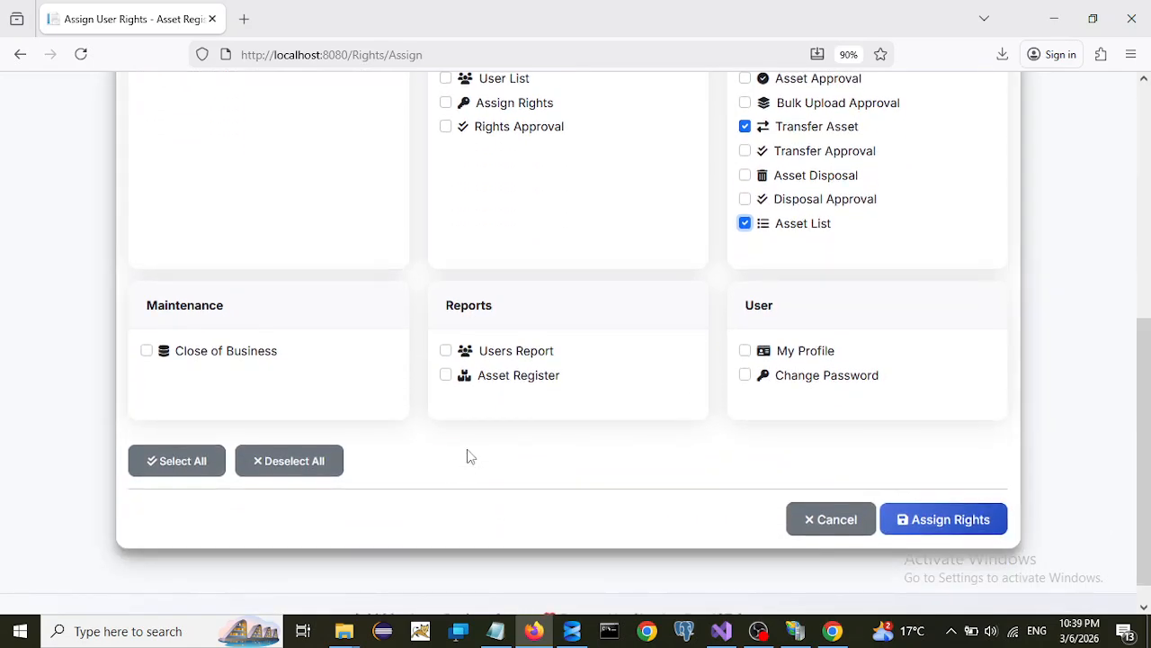
{"action": "left_click", "coordinate": [447, 348]}
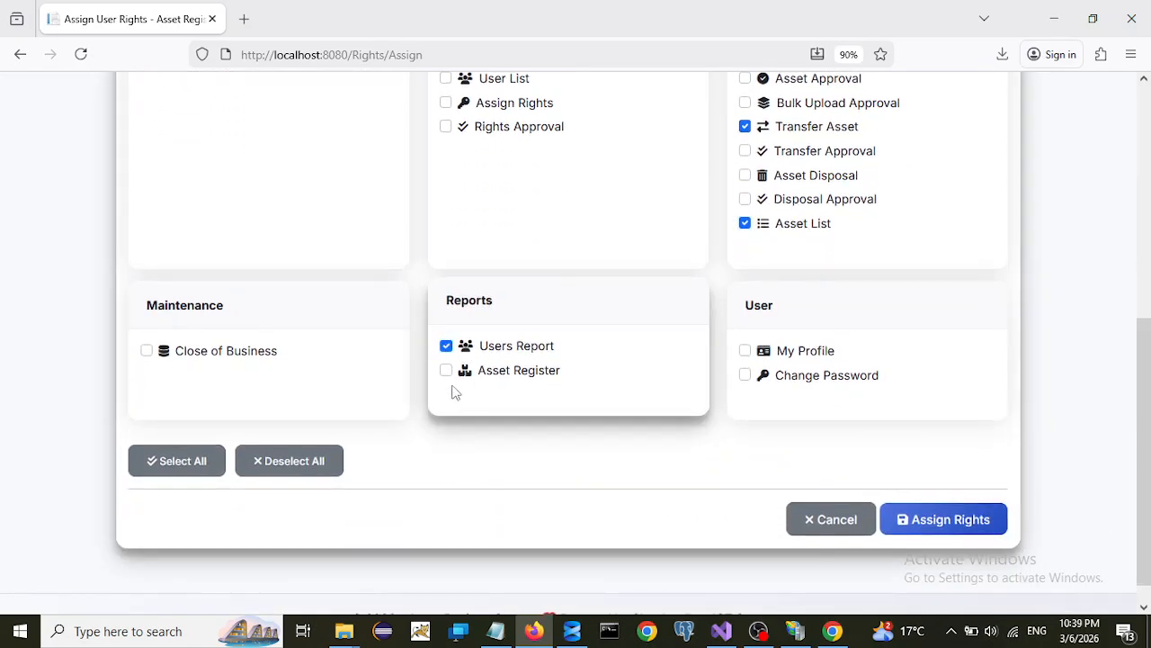
{"action": "left_click", "coordinate": [446, 372]}
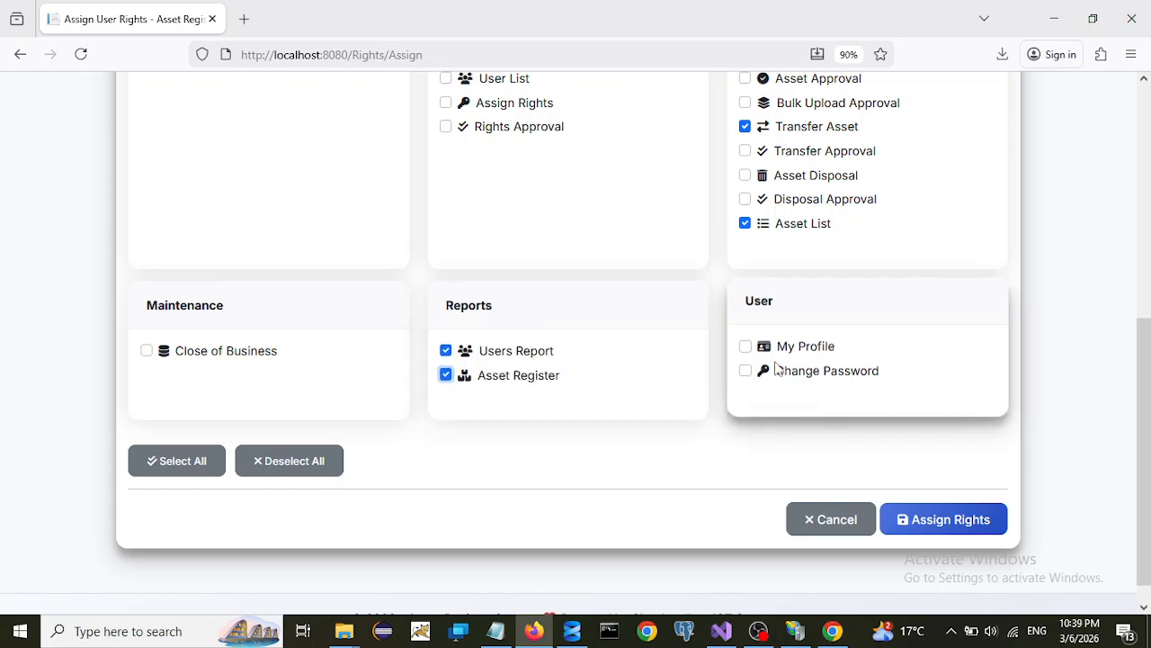
{"action": "left_click", "coordinate": [746, 349]}
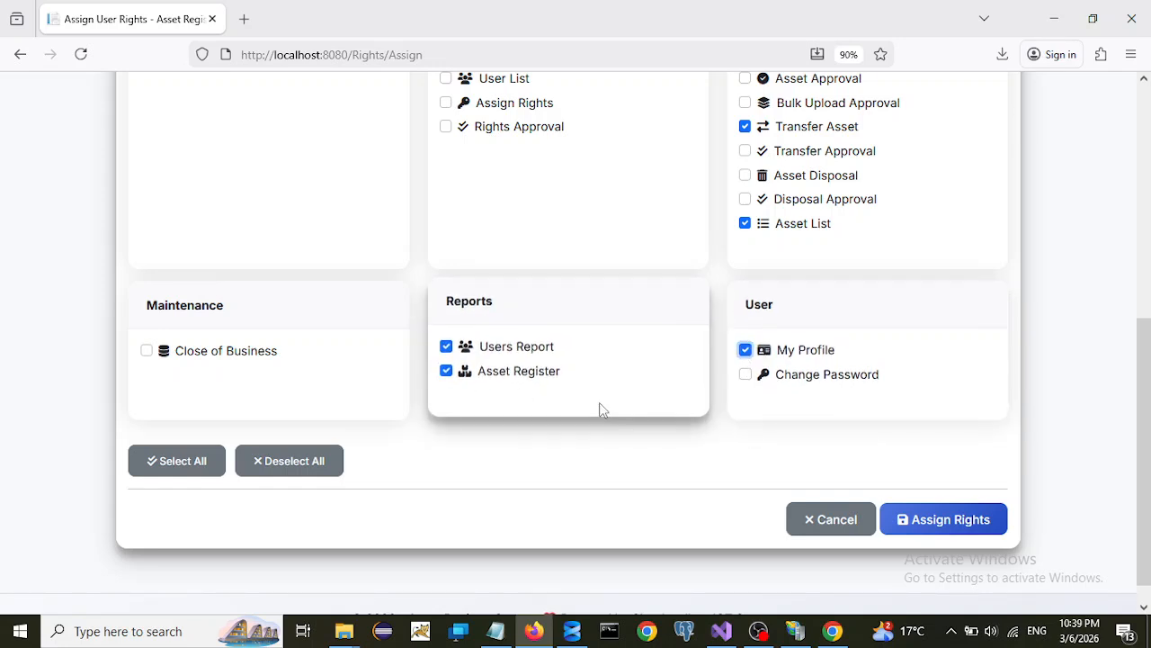
{"action": "left_click", "coordinate": [745, 370]}
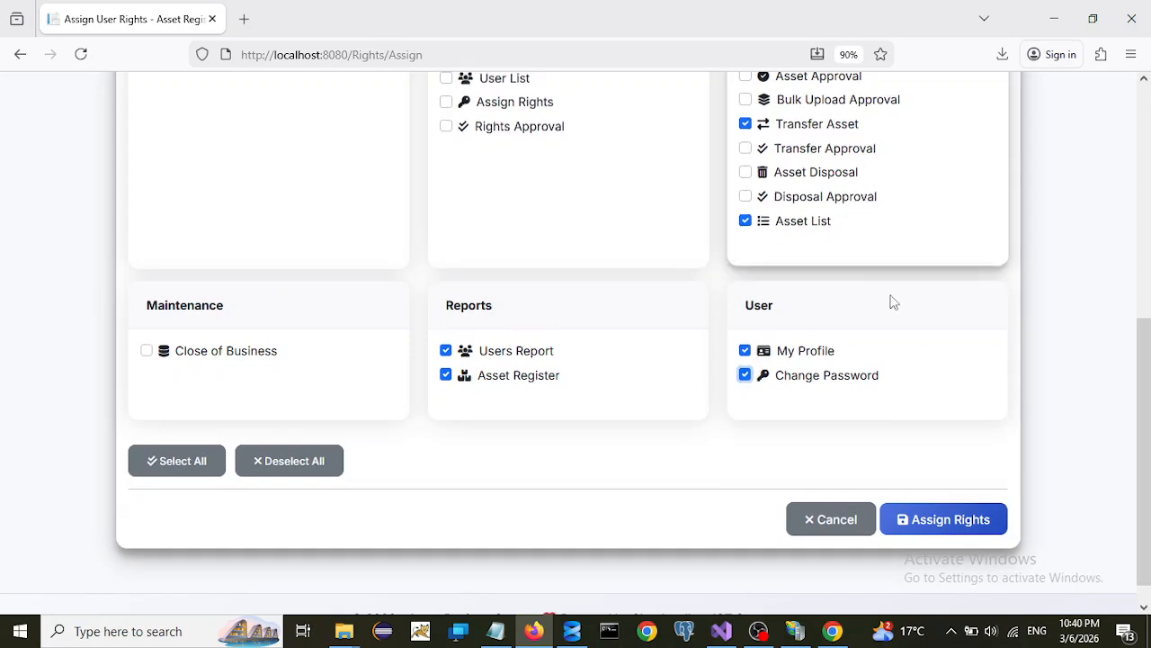
- Submit the Sales user's assigned rights for approval, then log out of the Administrator session
{"action": "left_click", "coordinate": [950, 521]}
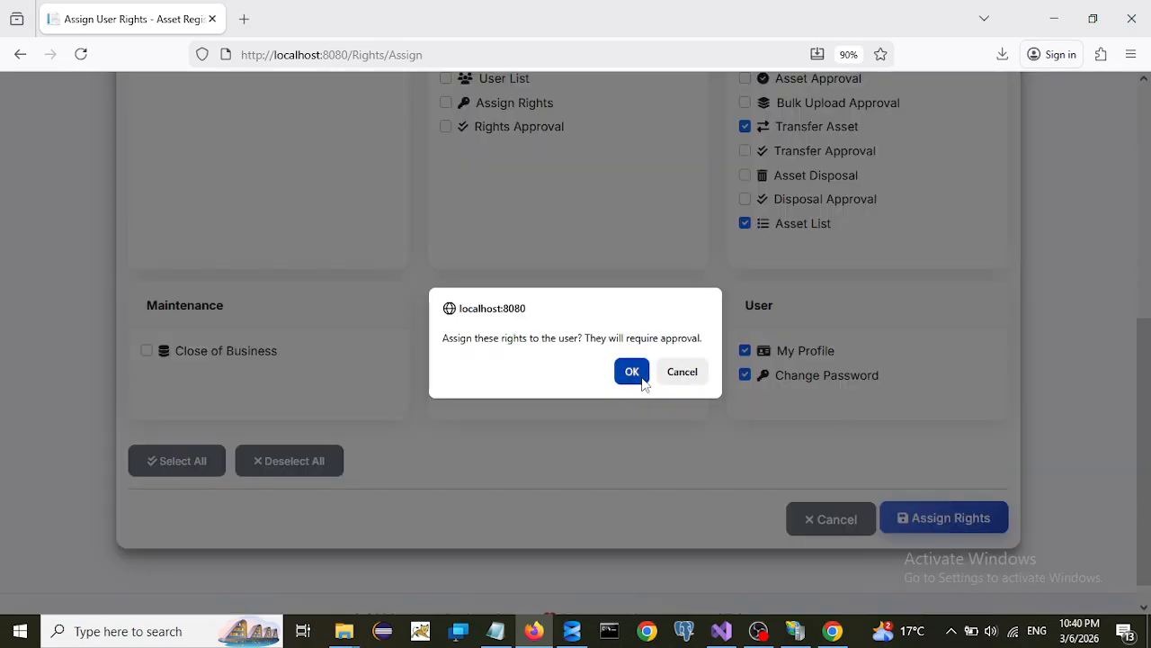
{"action": "left_click", "coordinate": [640, 377]}
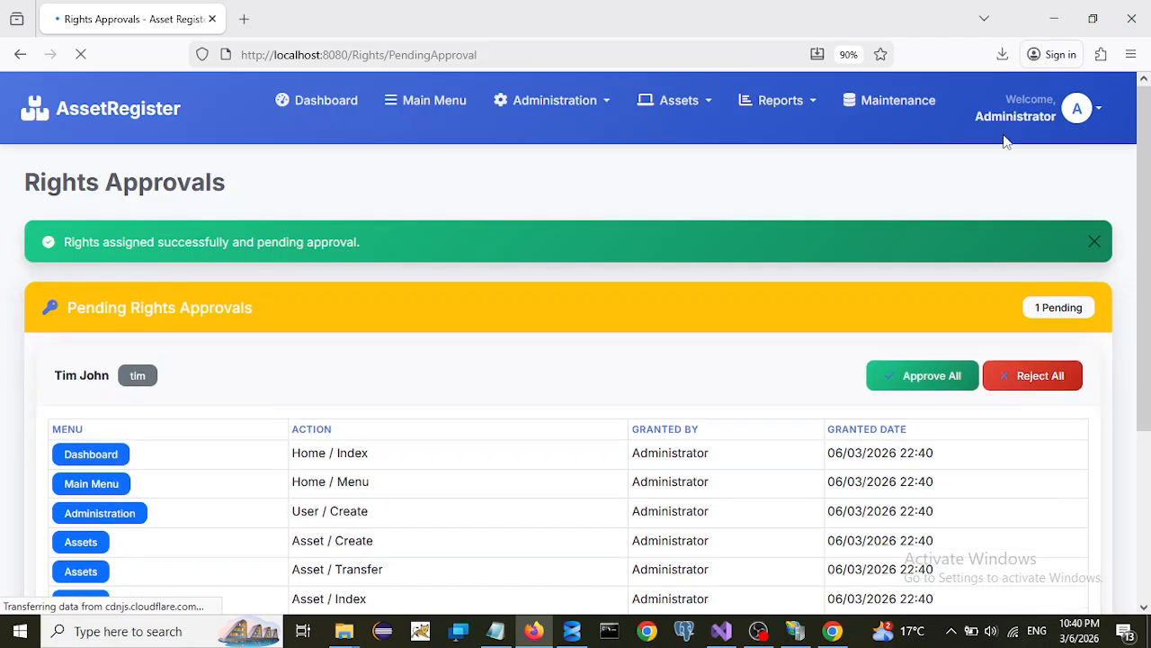
{"action": "left_click", "coordinate": [1091, 130]}
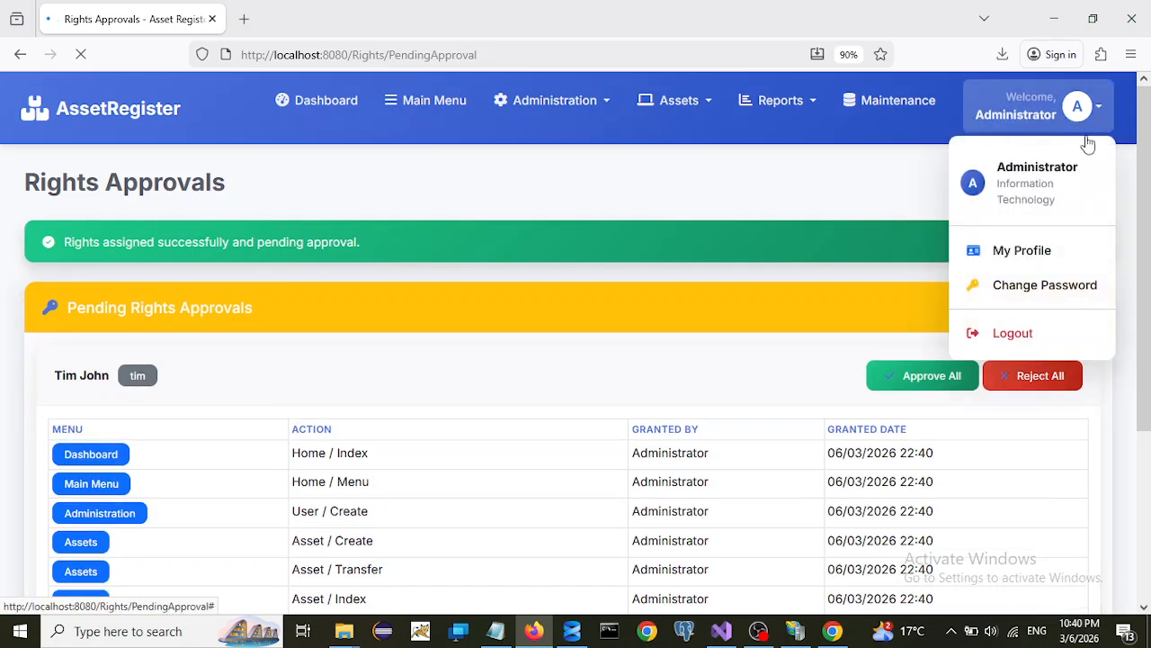
{"action": "left_click", "coordinate": [1012, 332]}
- Correct the login user ID and sign back in as Administrator
{"action": "left_click", "coordinate": [552, 359]}
{"action": "key", "text": "BackSpace"}
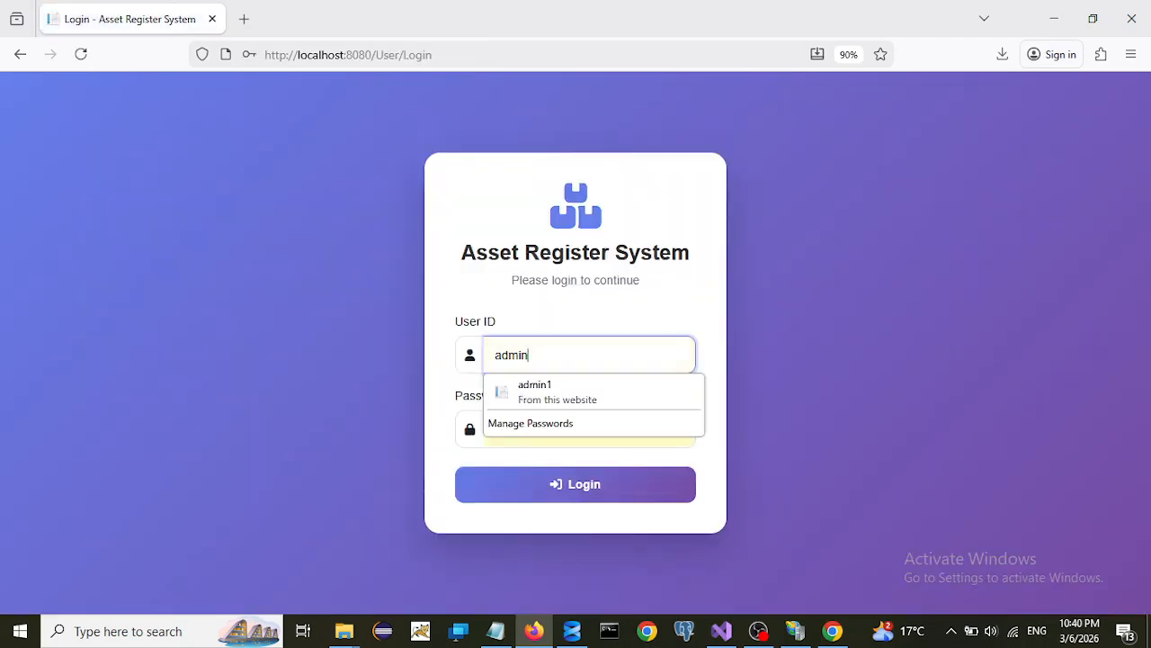
{"action": "left_click", "coordinate": [581, 490]}
- Dismiss the save-password prompt and open the Rights Approval page from Administration
{"action": "left_click", "coordinate": [482, 235]}
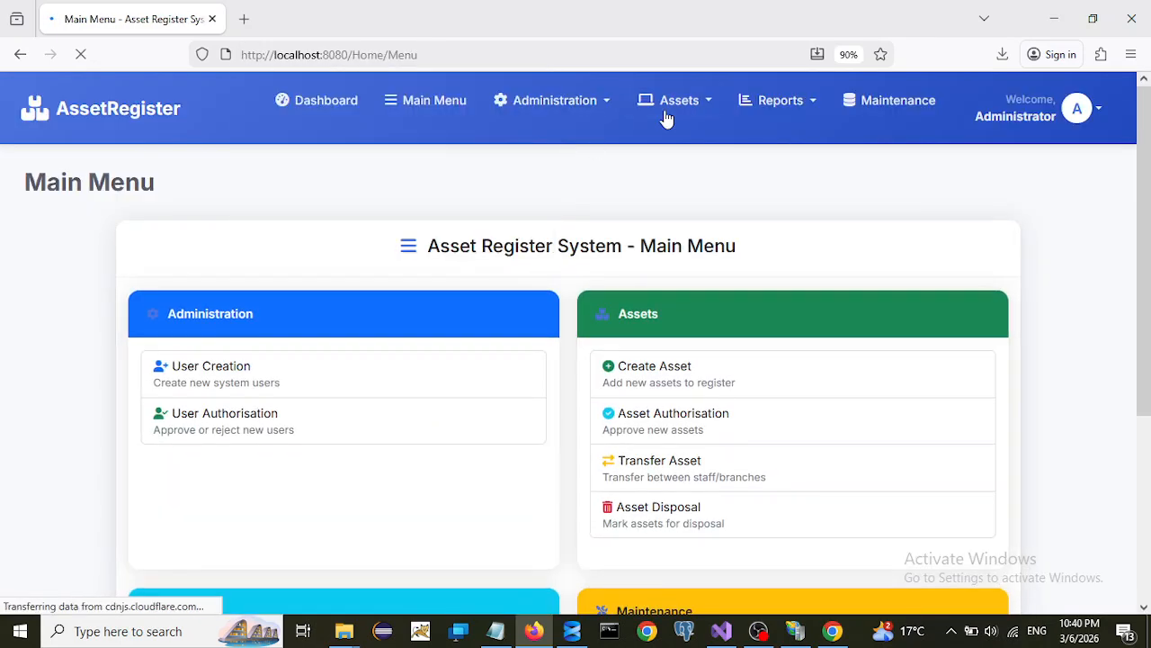
{"action": "left_click", "coordinate": [599, 107]}
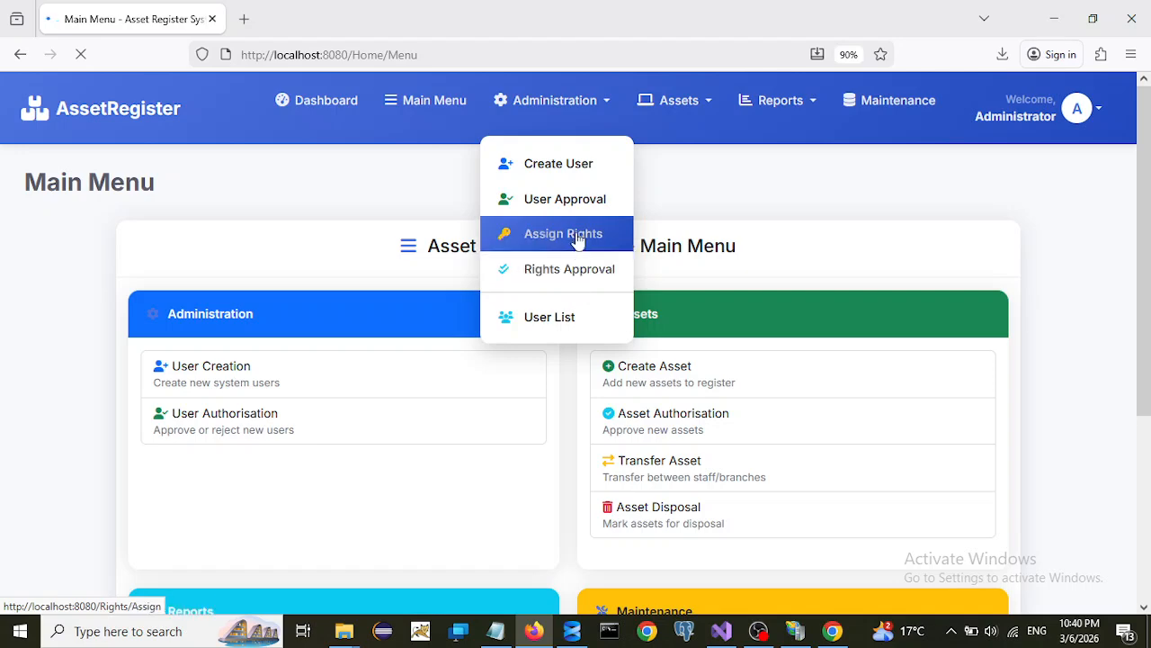
{"action": "left_click", "coordinate": [562, 282]}
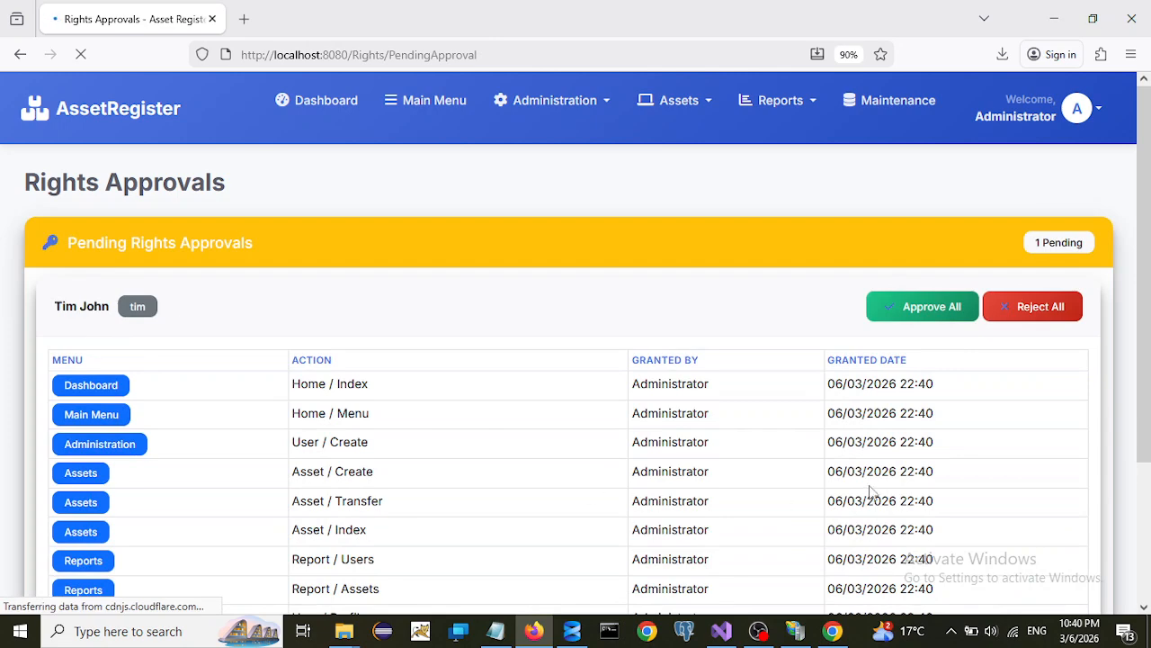
- Approve all of the Sales user's pending rights, leaving 0 pending
{"action": "scroll", "coordinate": [333, 338], "scroll_direction": "down", "scroll_amount": 2}
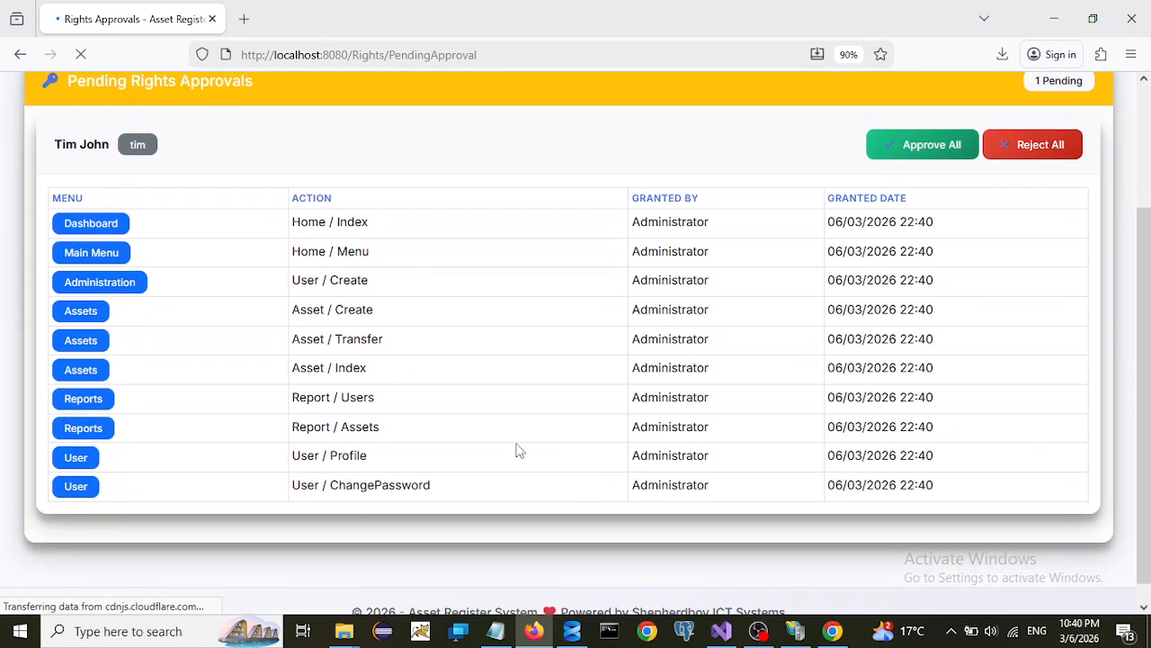
{"action": "scroll", "coordinate": [904, 335], "scroll_direction": "up", "scroll_amount": 2}
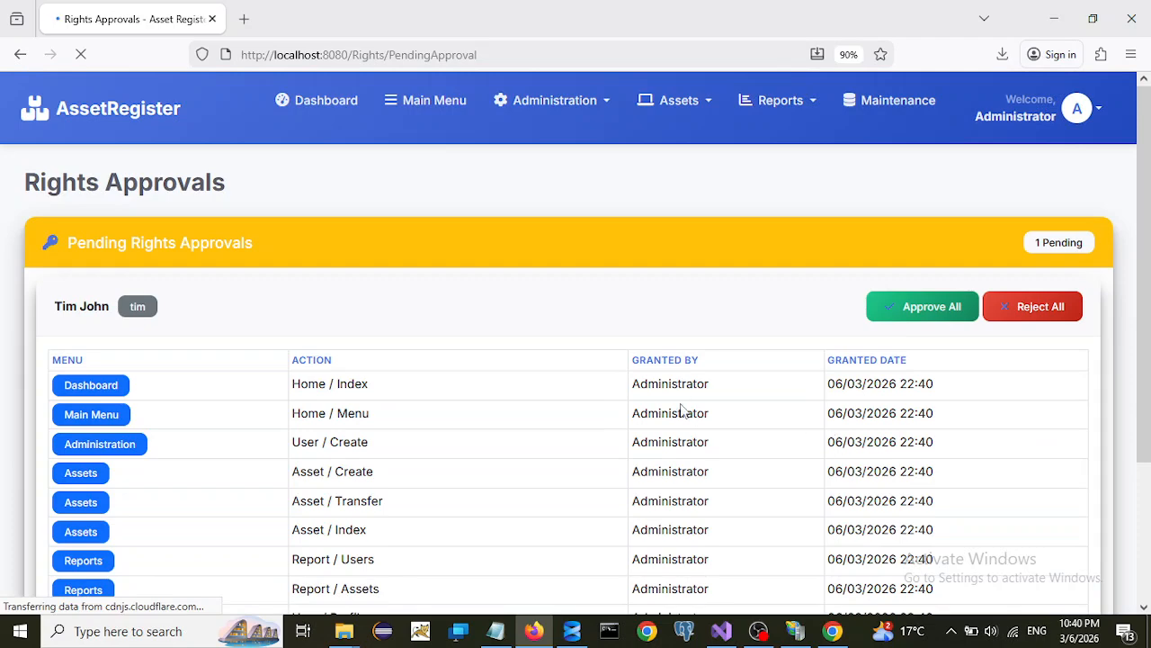
{"action": "left_click", "coordinate": [918, 309]}
{"action": "left_click", "coordinate": [631, 371]}
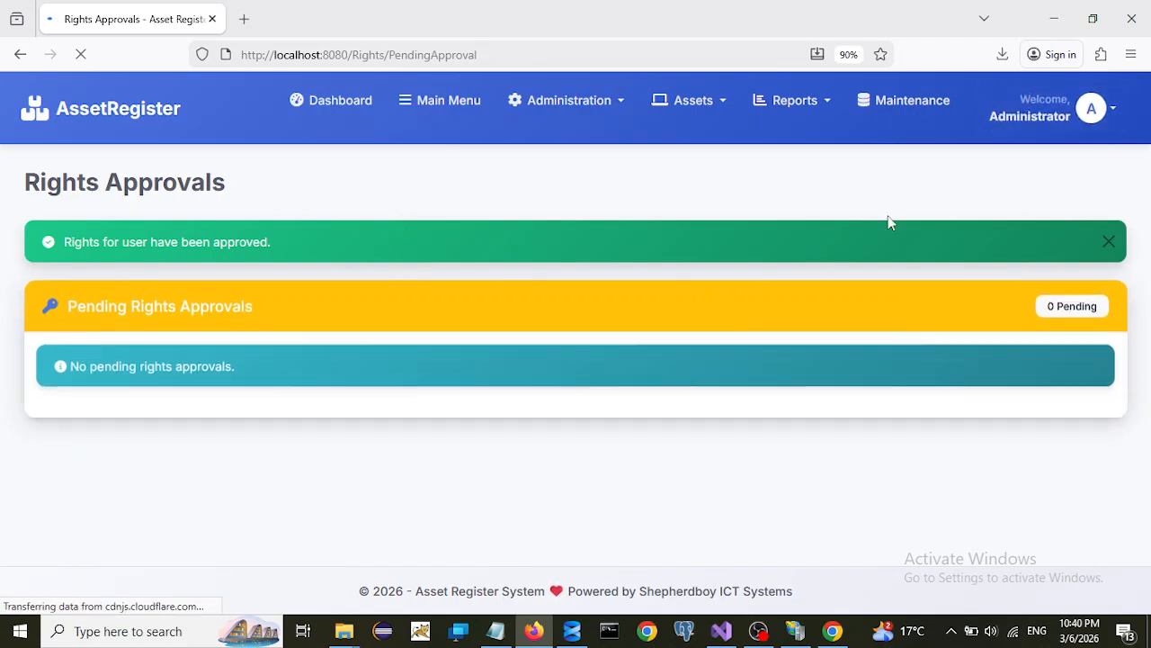
{"action": "left_click", "coordinate": [1112, 117]}
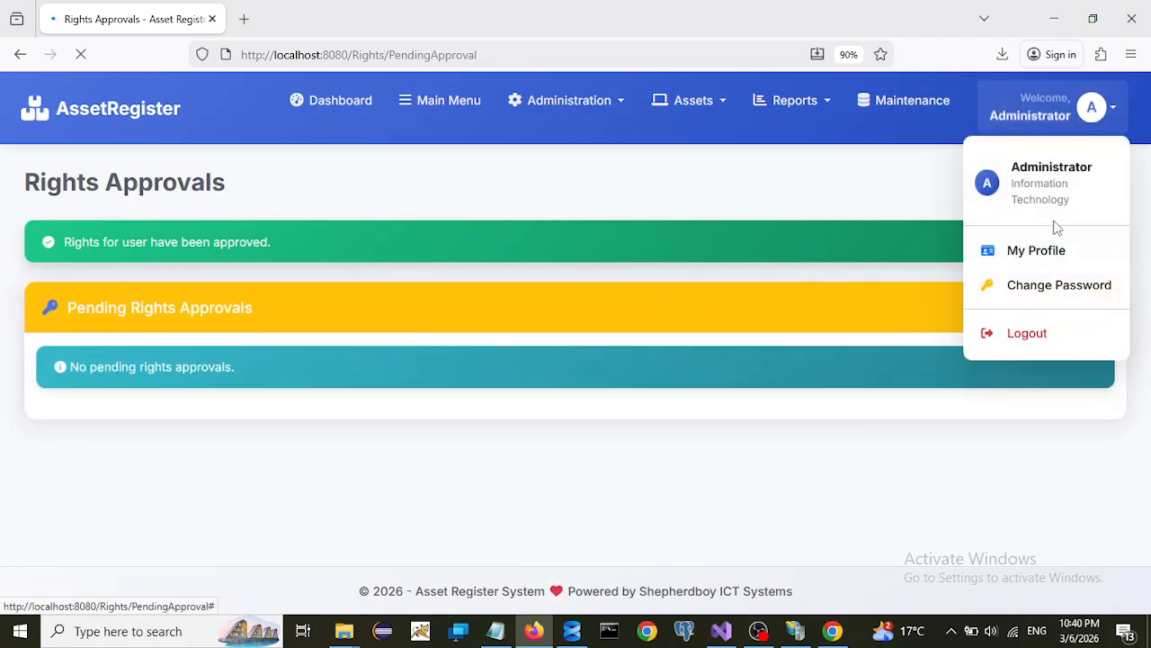
- Log out and sign in with the new user's ID and password
{"action": "left_click", "coordinate": [1022, 335]}
{"action": "double_click", "coordinate": [547, 356]}
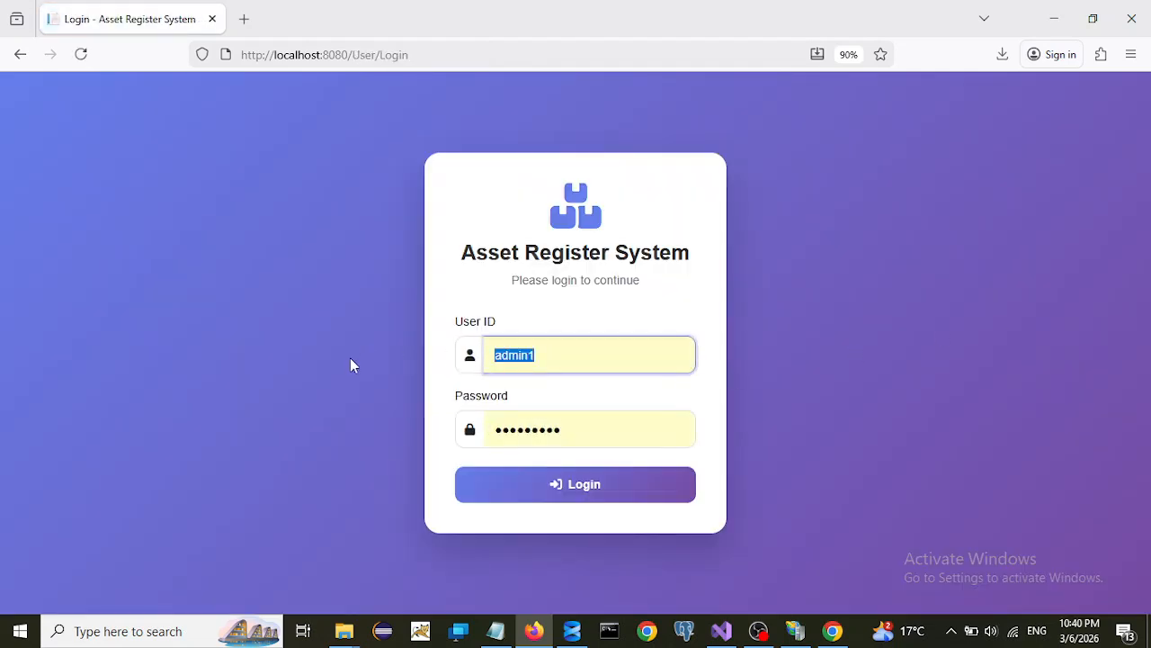
{"action": "type", "text": "tim"}
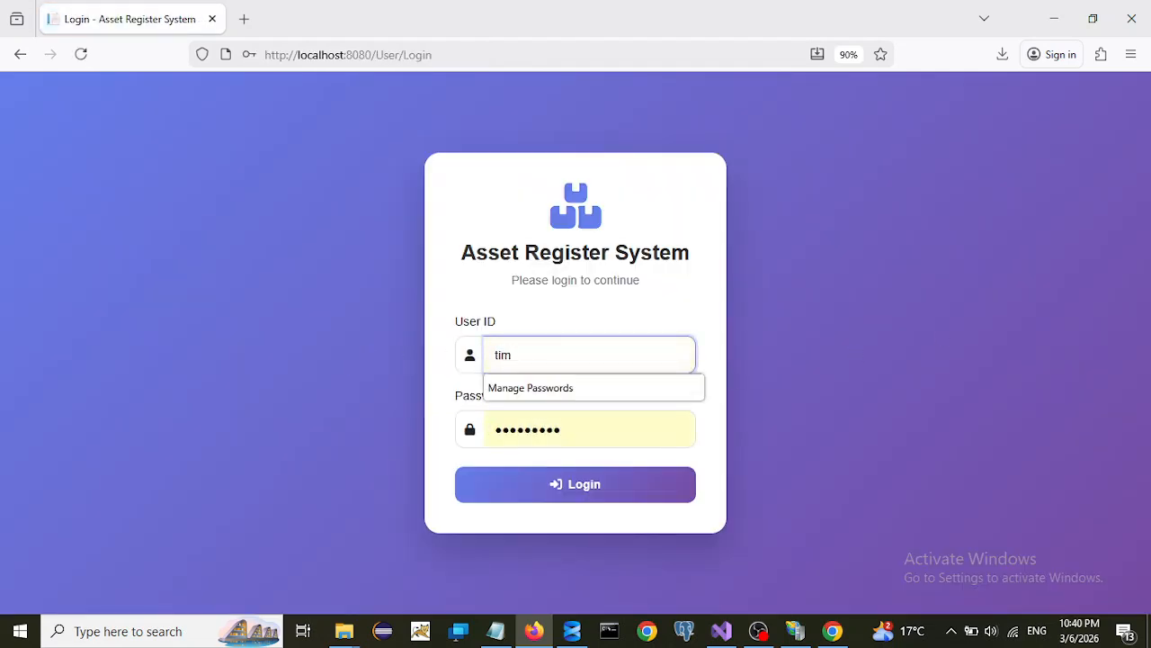
{"action": "double_click", "coordinate": [590, 430]}
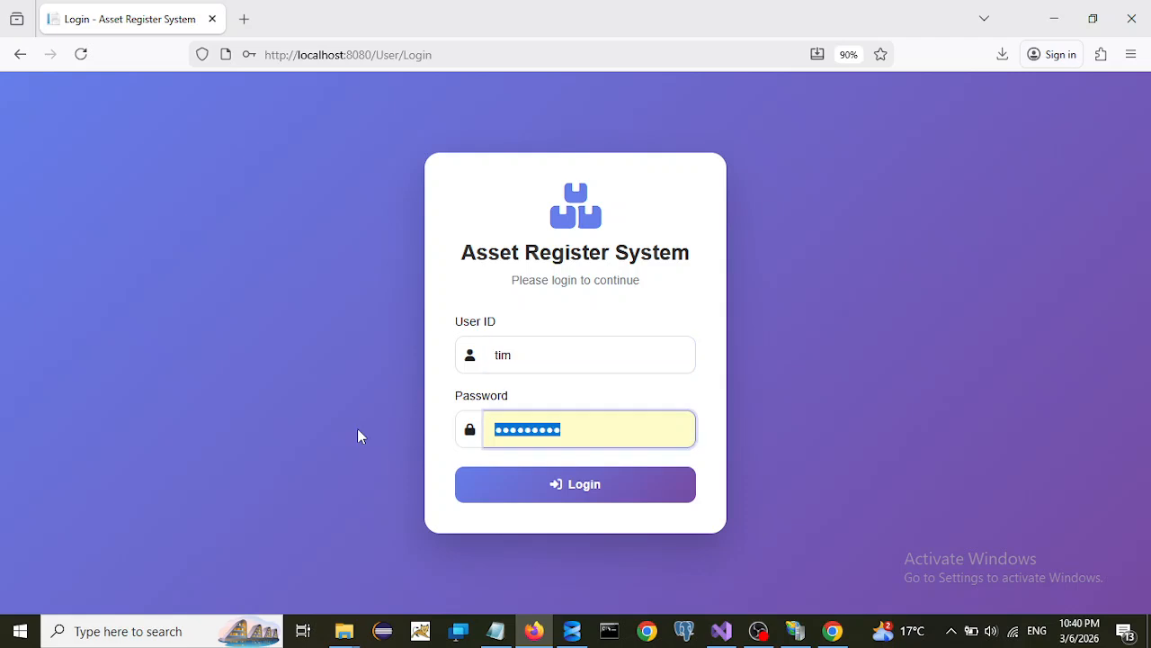
{"action": "type", "text": "••••••••"}
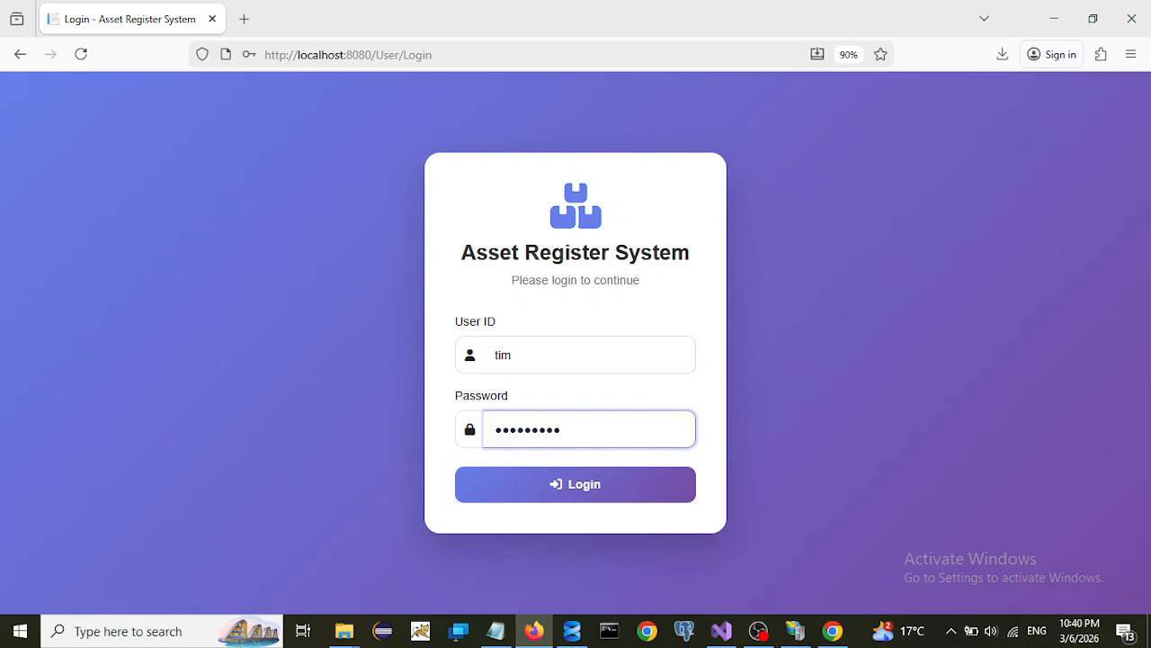
{"action": "left_click", "coordinate": [524, 495]}
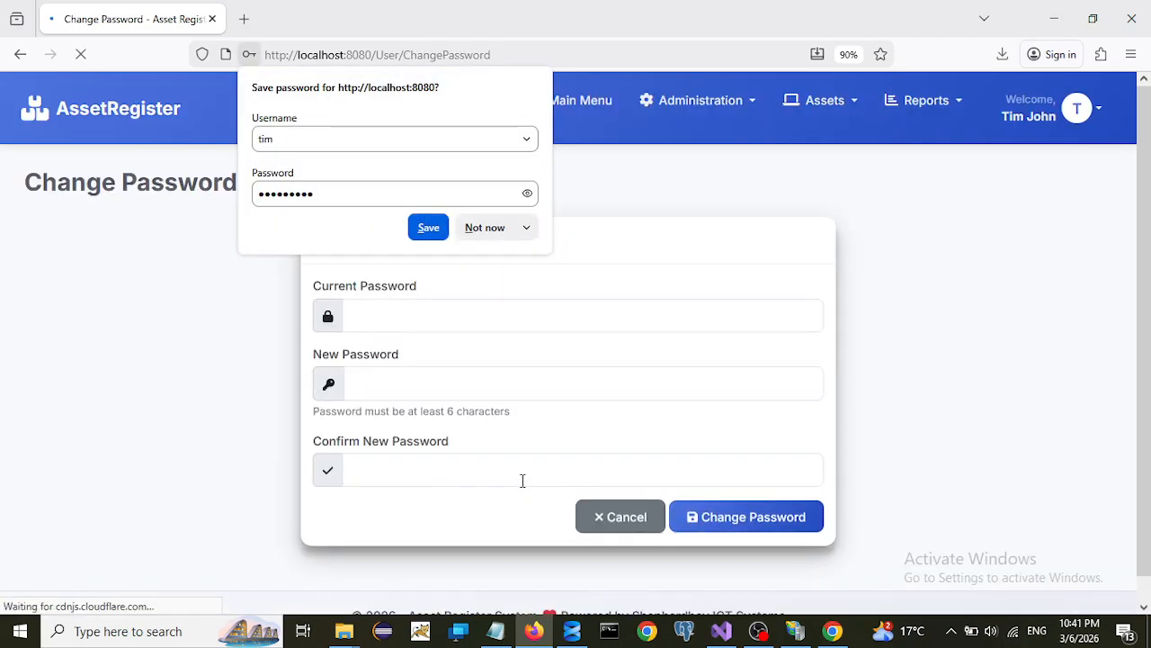
- Dismiss the save prompt, enter the current, new and confirmed passwords, and submit the change
{"action": "left_click", "coordinate": [490, 231]}
{"action": "left_click", "coordinate": [376, 319]}
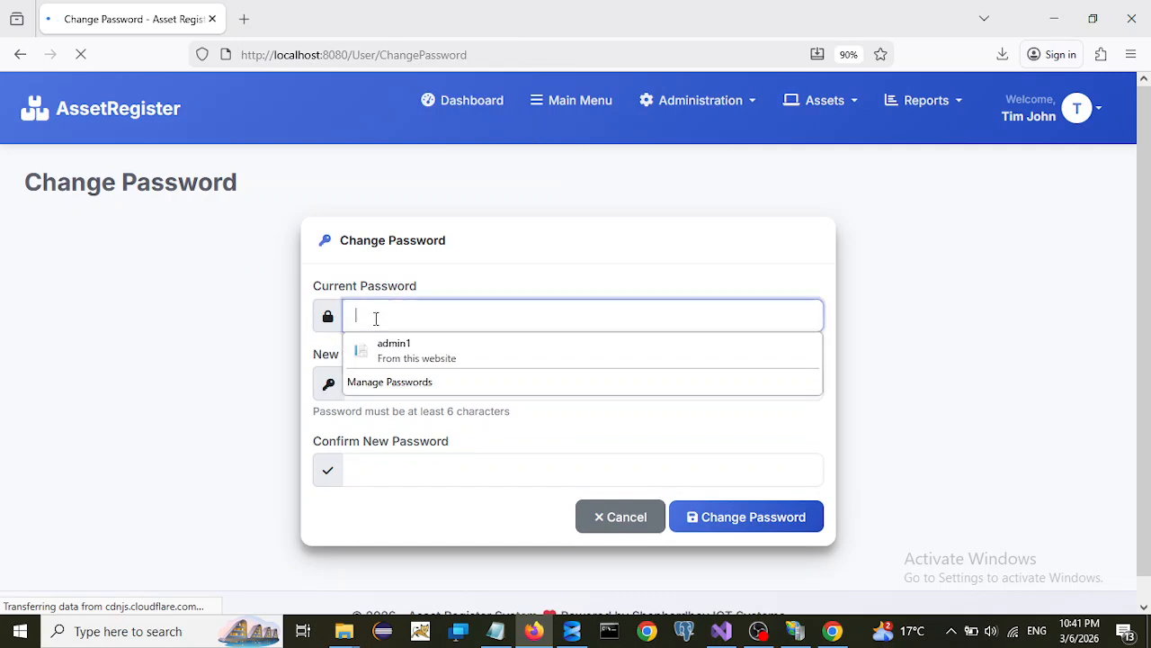
{"action": "type", "text": "a"}
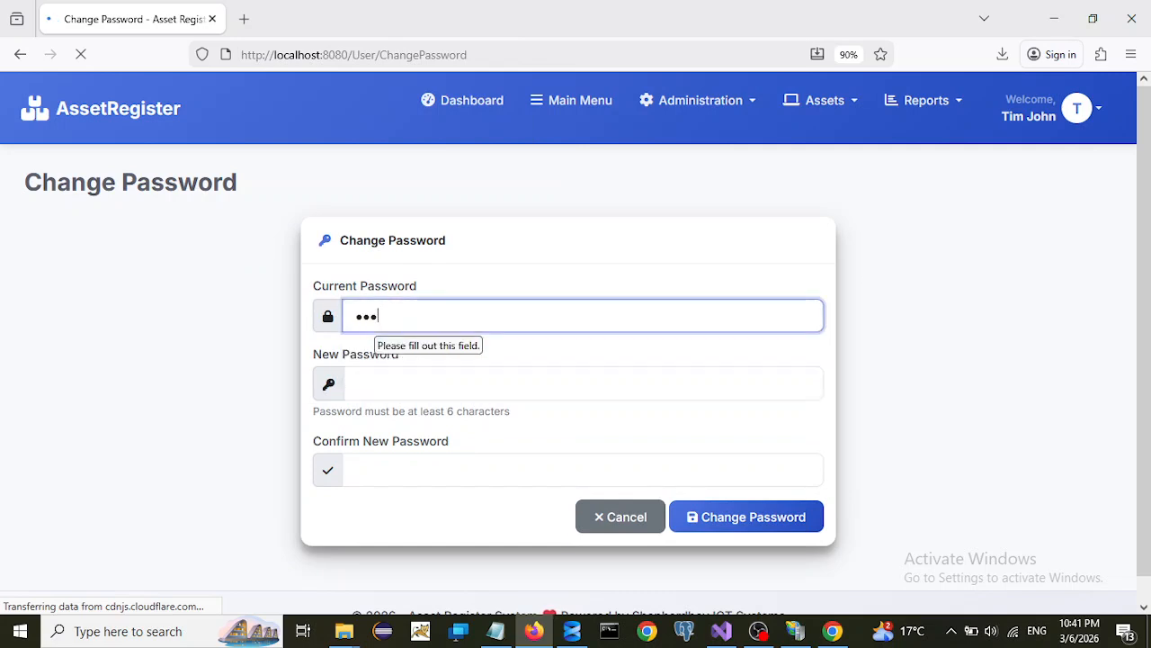
{"action": "key", "text": "BackSpace"}
{"action": "key", "text": "BackSpace"}
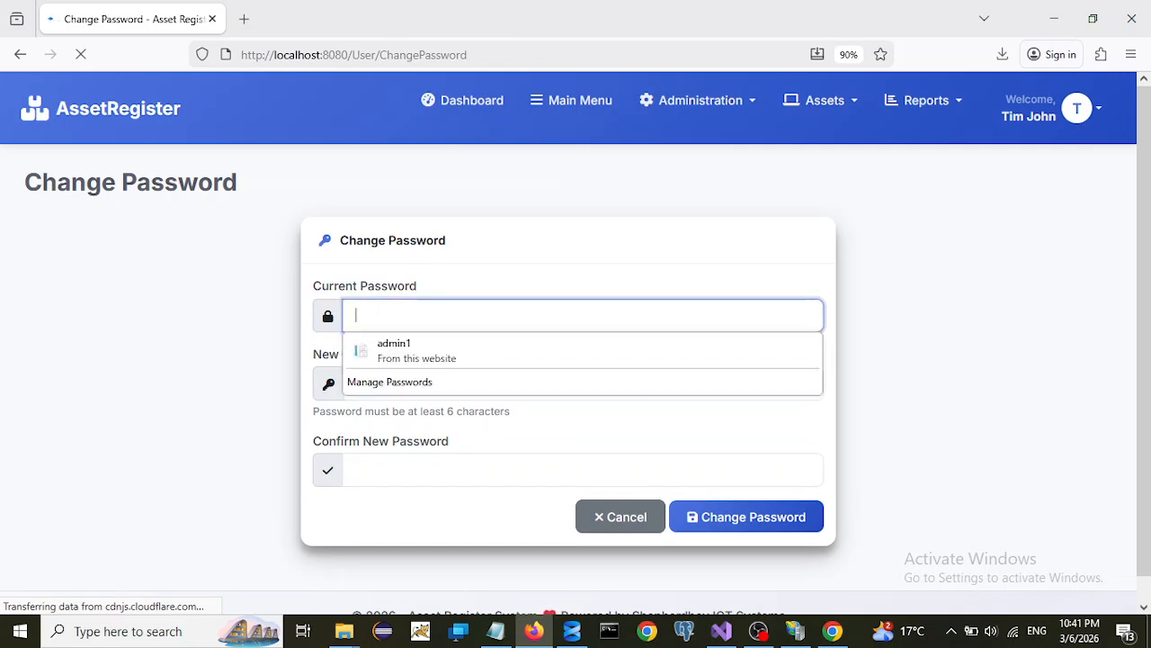
{"action": "type", "text": "admi"}
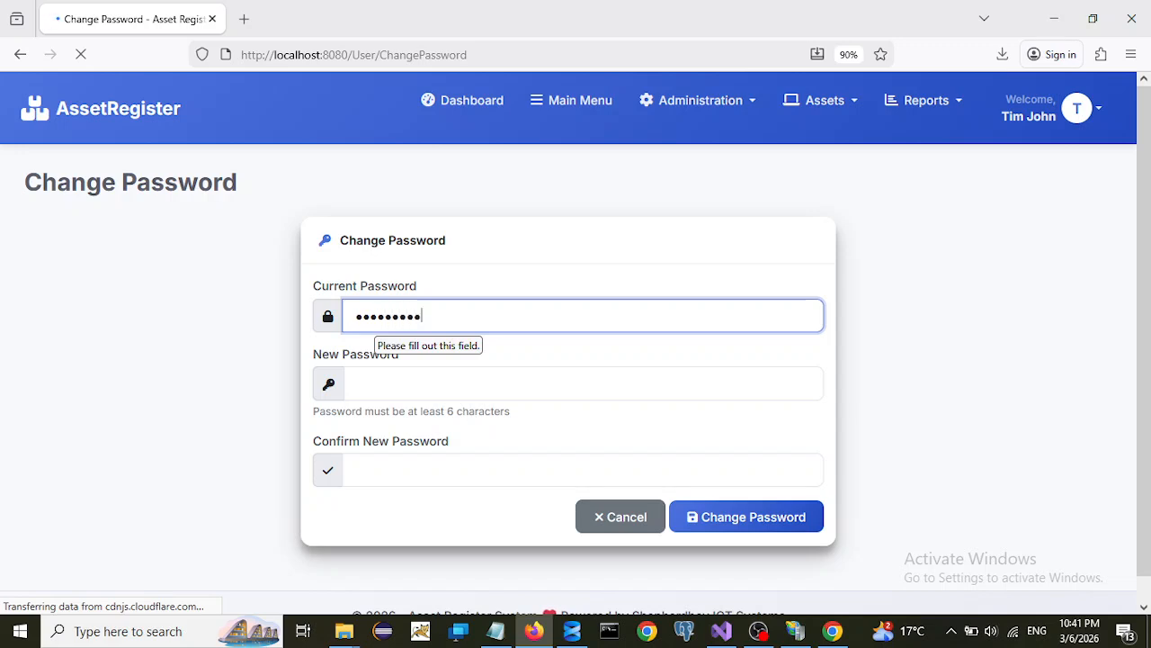
{"action": "left_click", "coordinate": [376, 385]}
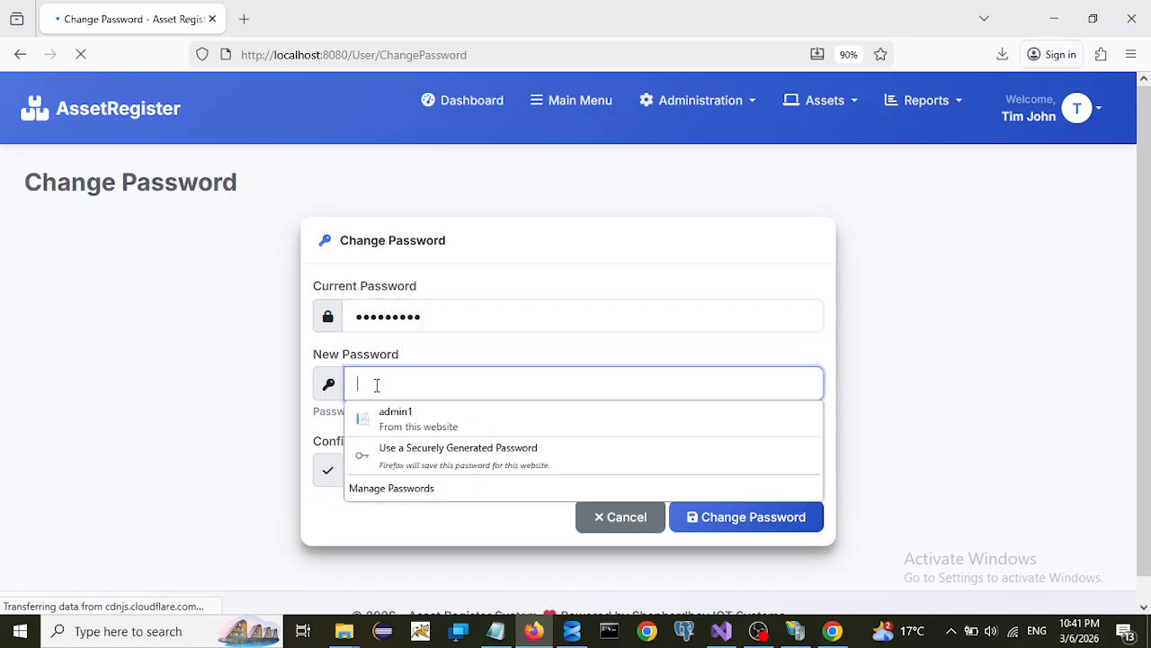
{"action": "type", "text": "a"}
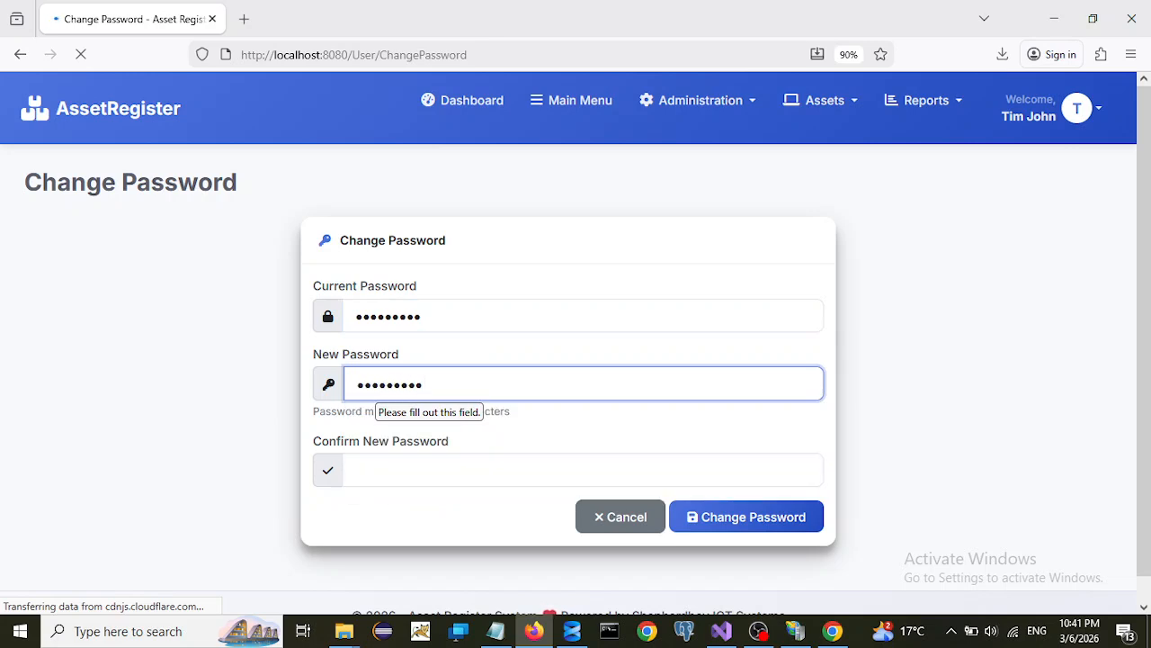
{"action": "left_click", "coordinate": [378, 475]}
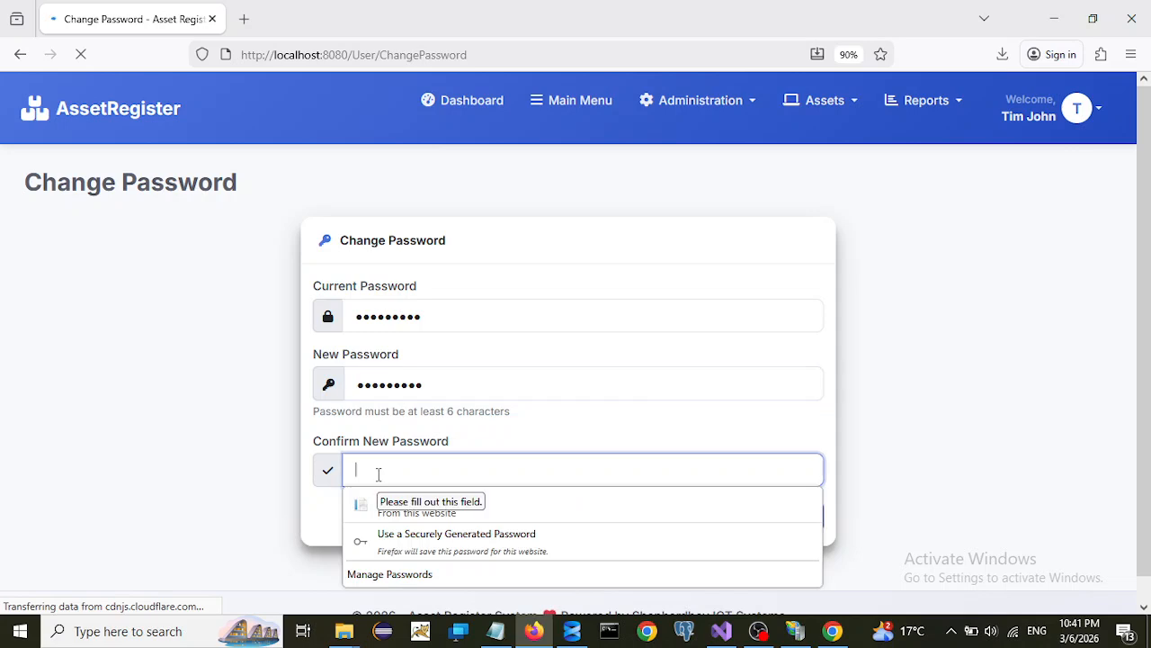
{"action": "type", "text": "aa"}
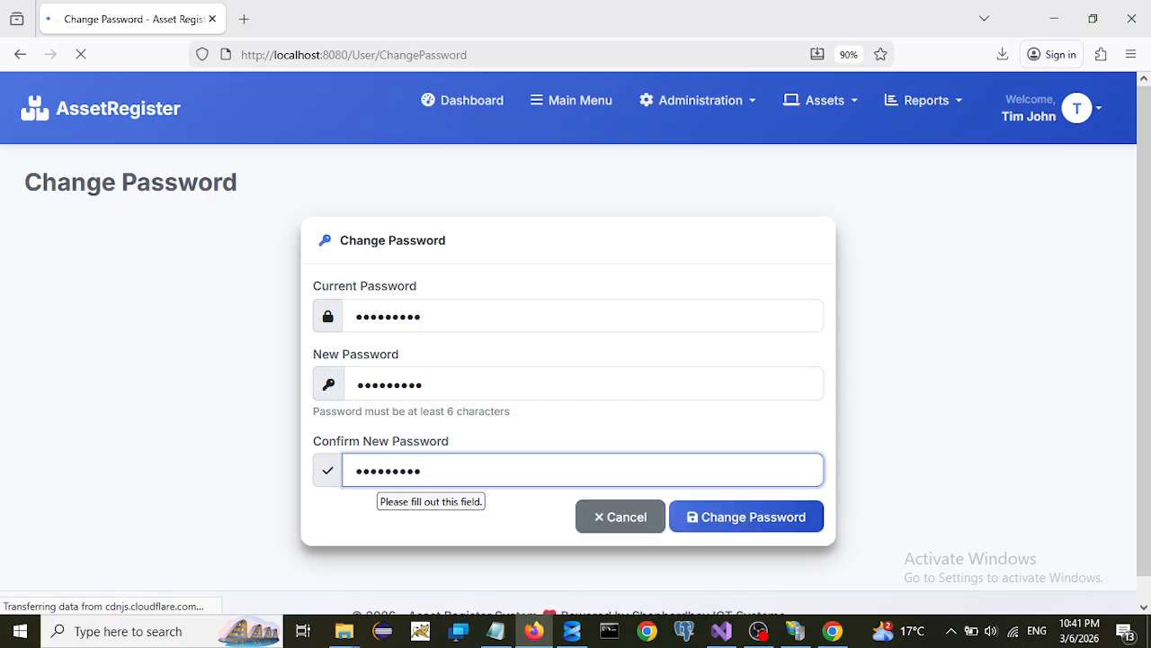
{"action": "left_click", "coordinate": [776, 525]}
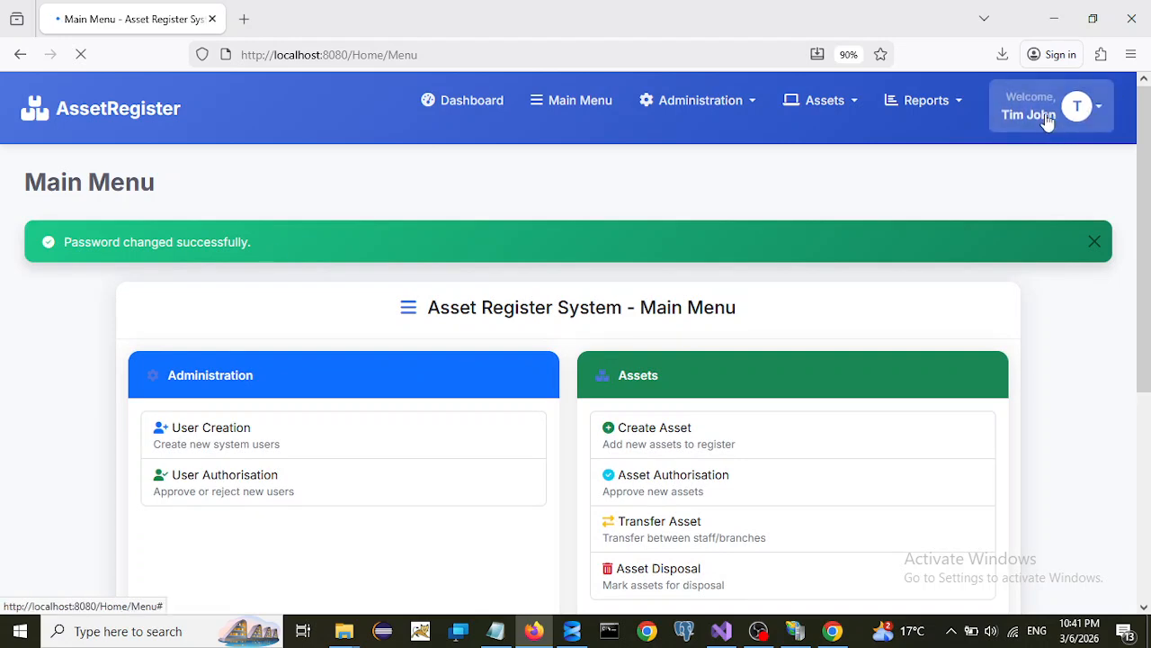
{"action": "scroll", "coordinate": [778, 444], "scroll_direction": "down", "scroll_amount": 3}
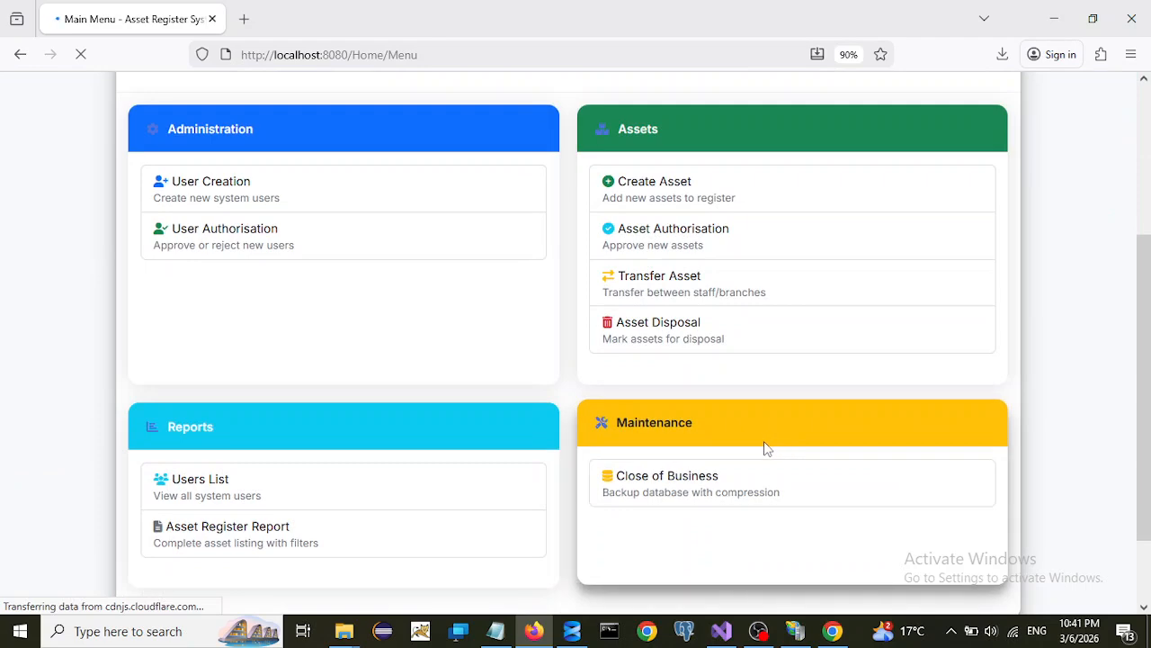
{"action": "scroll", "coordinate": [720, 460], "scroll_direction": "down", "scroll_amount": 1}
{"action": "scroll", "coordinate": [652, 395], "scroll_direction": "up", "scroll_amount": 1}
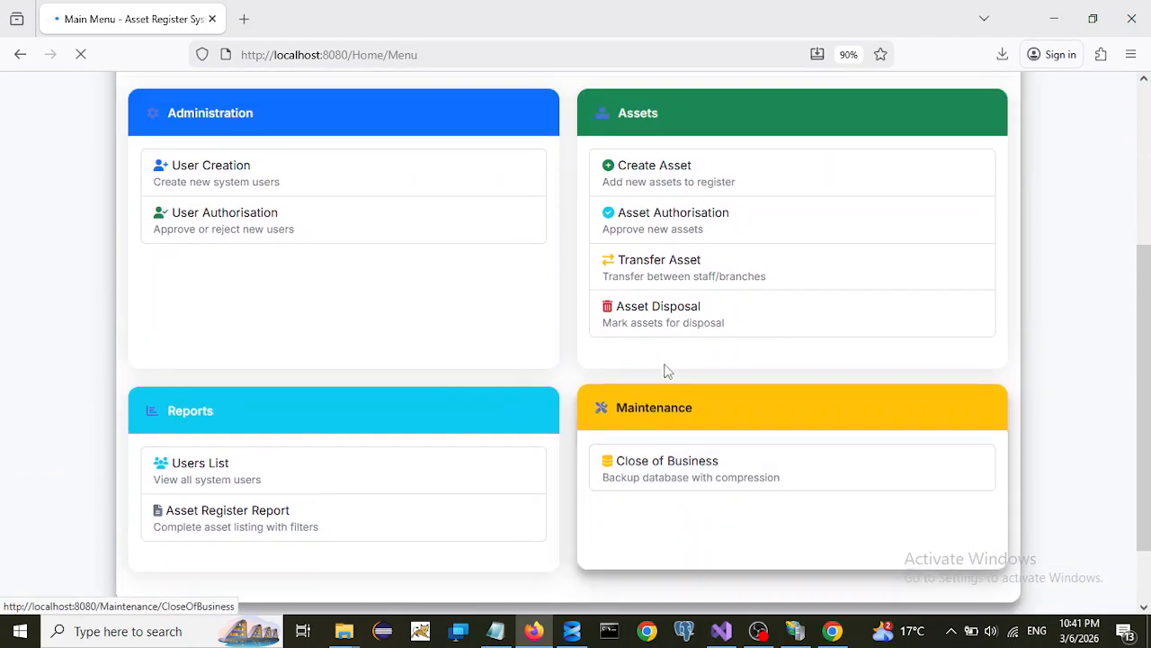
{"action": "scroll", "coordinate": [681, 322], "scroll_direction": "up", "scroll_amount": 3}
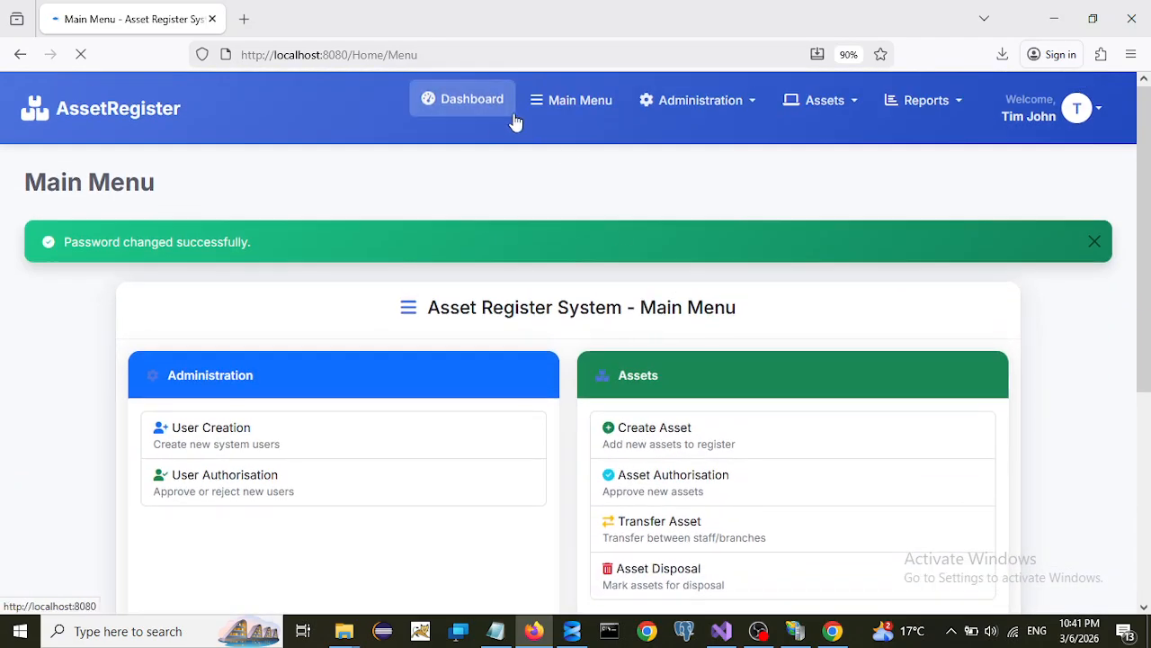
{"action": "left_click", "coordinate": [851, 105]}
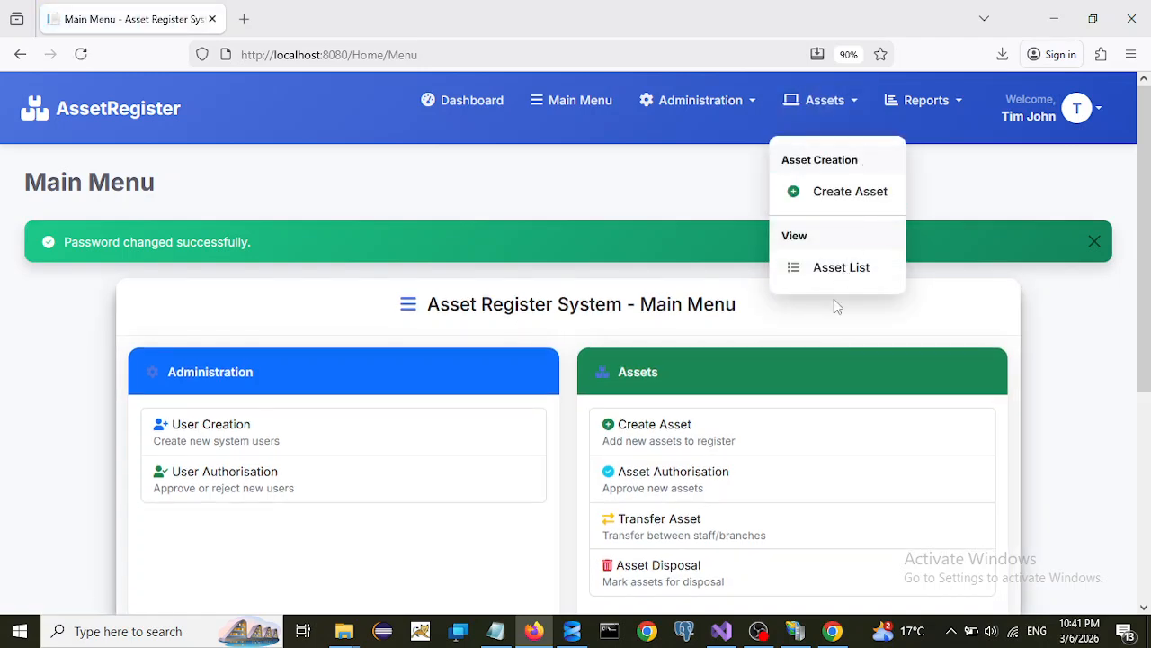
{"action": "left_click", "coordinate": [960, 105]}
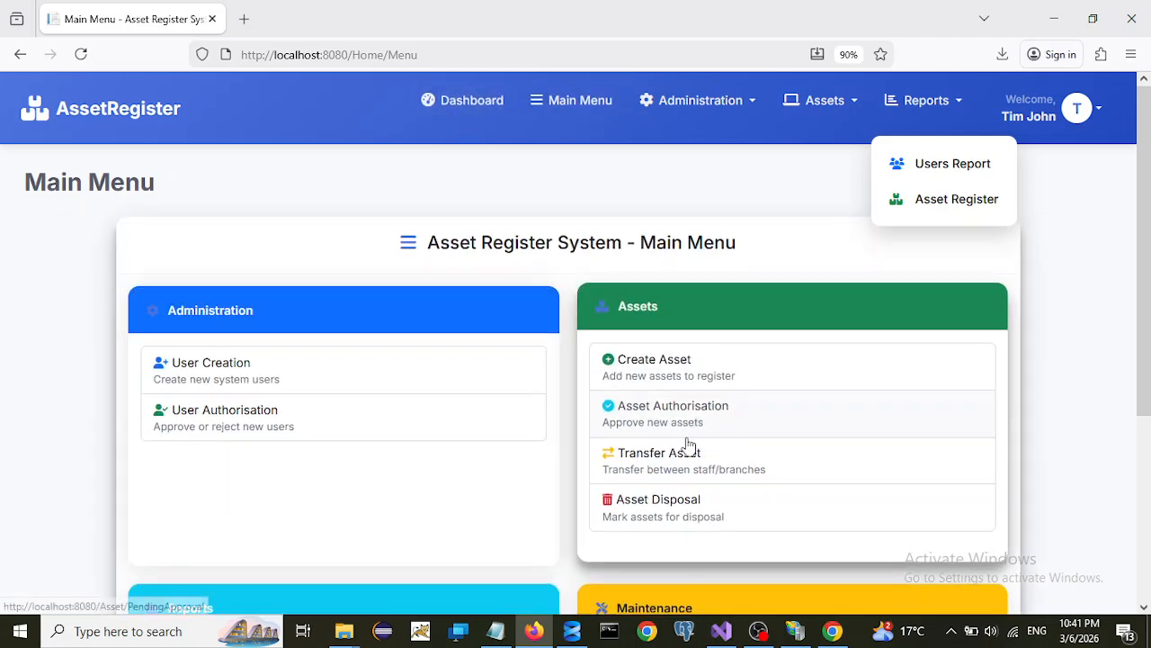
{"action": "scroll", "coordinate": [693, 405], "scroll_direction": "down", "scroll_amount": 3}
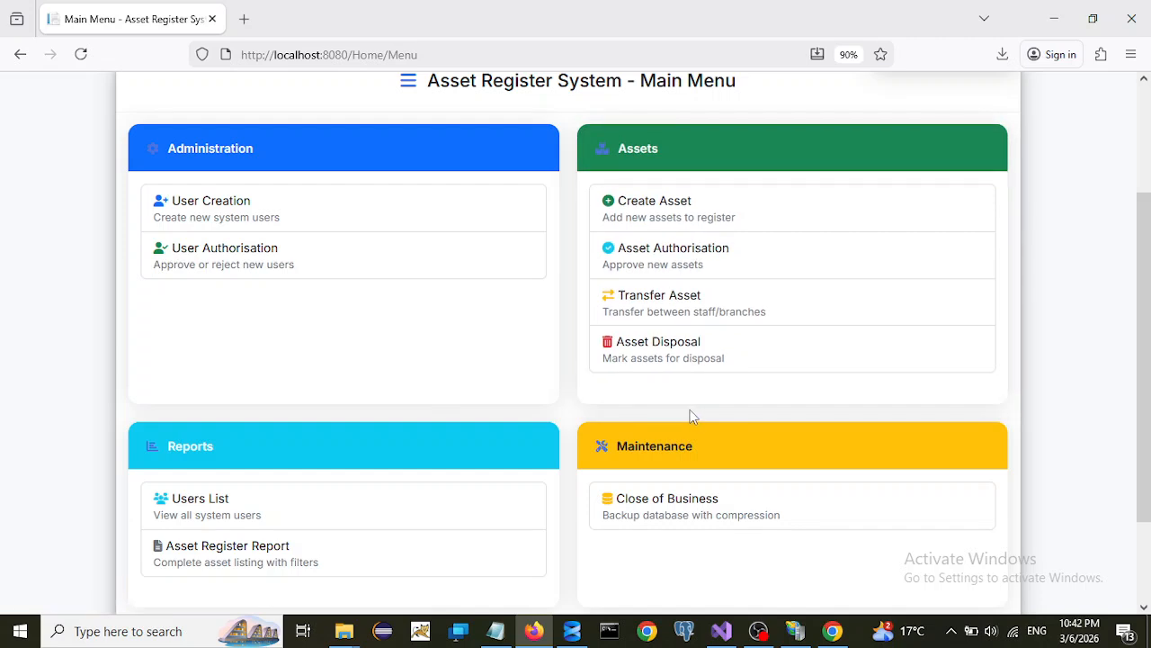
{"action": "scroll", "coordinate": [688, 411], "scroll_direction": "up", "scroll_amount": 3}
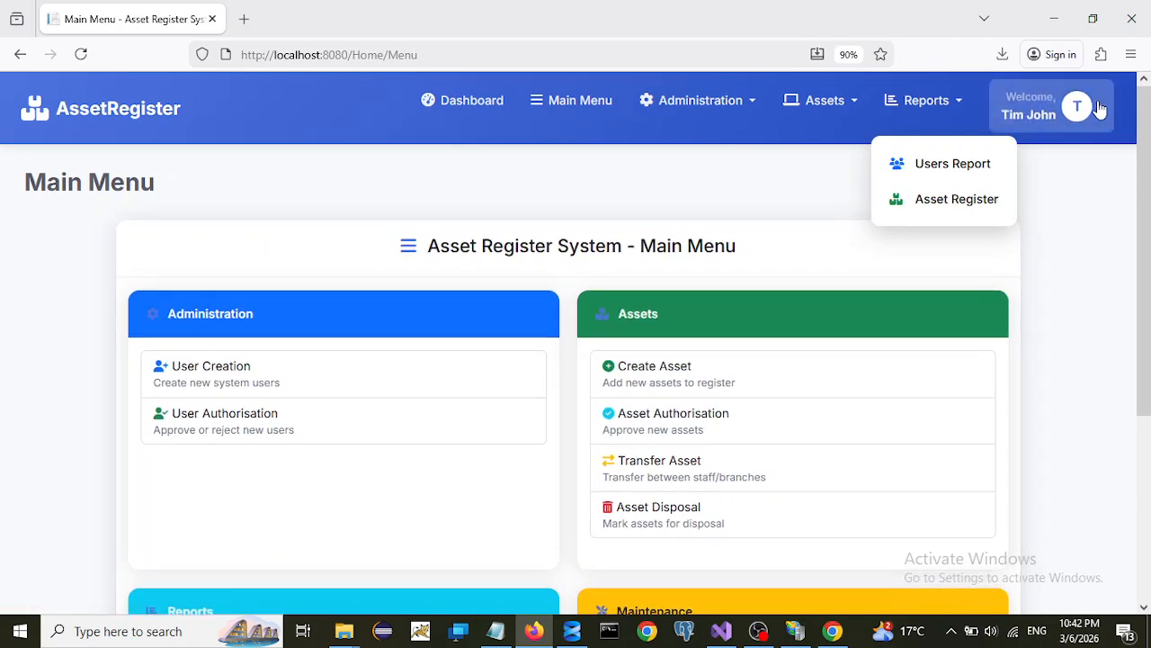
{"action": "left_click", "coordinate": [1071, 108]}
- Log out of the new user and log back in as Administrator, briefly checking the Administration menu
{"action": "left_click", "coordinate": [1016, 322]}
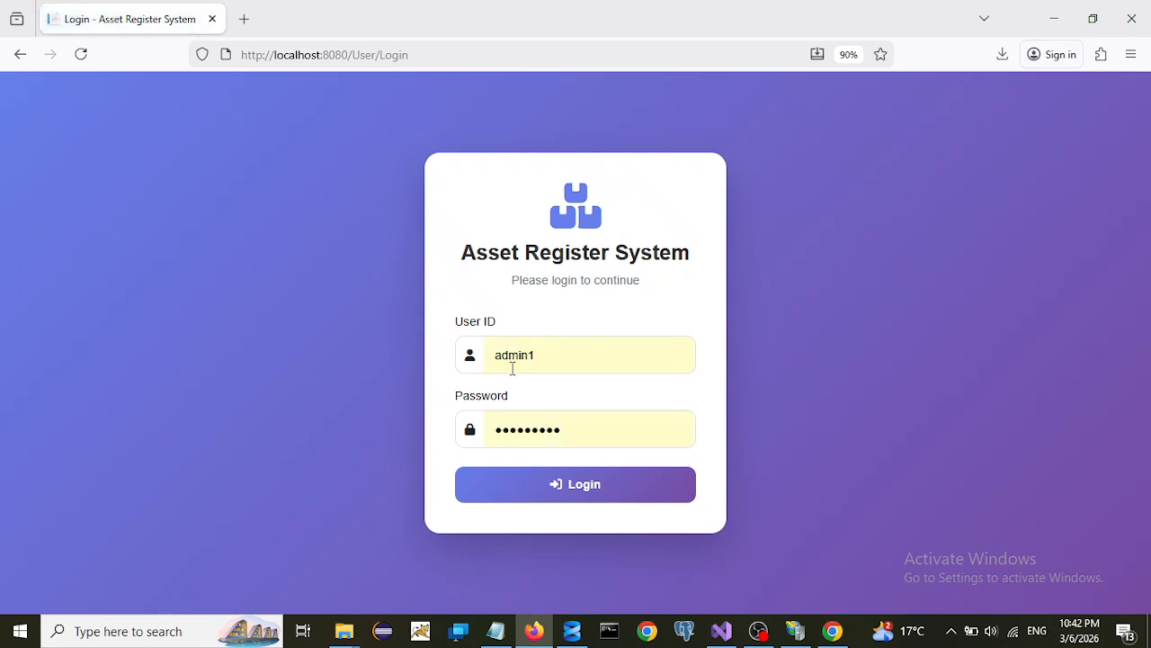
{"action": "left_click", "coordinate": [571, 496]}
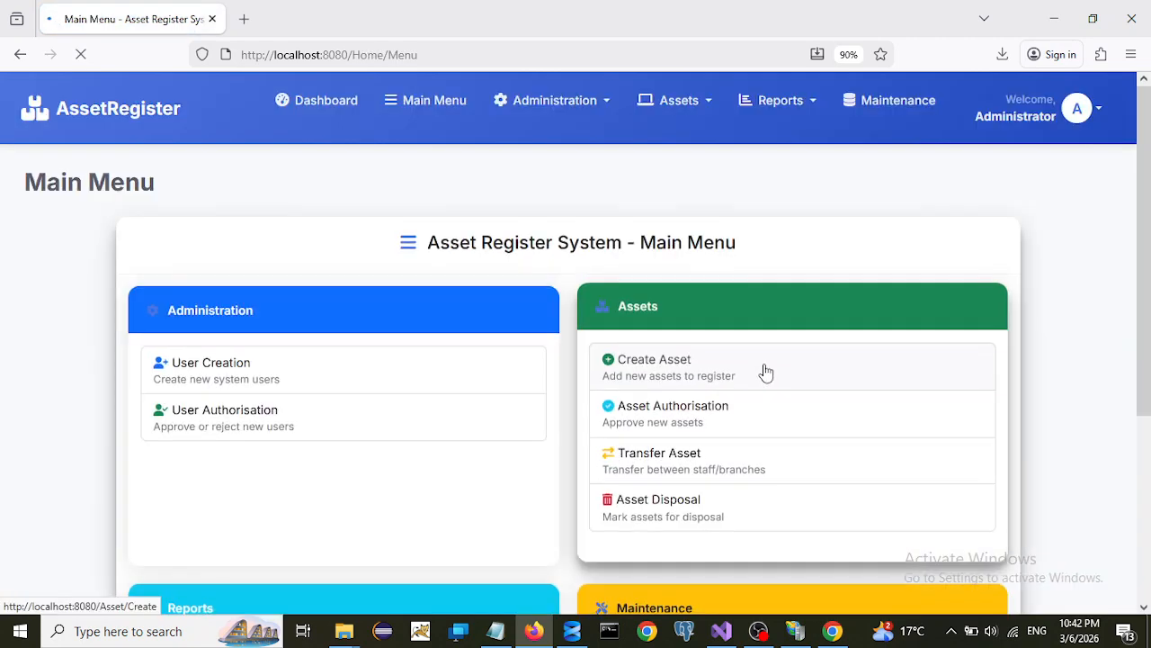
{"action": "left_click", "coordinate": [604, 106]}
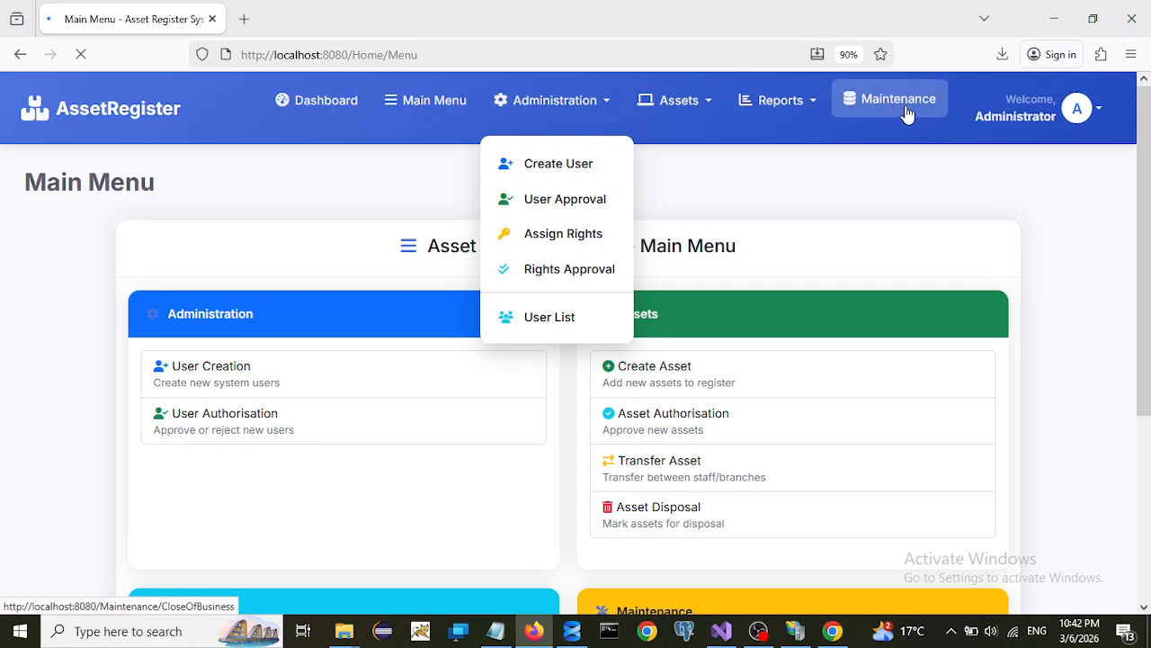
{"action": "left_click", "coordinate": [677, 146]}
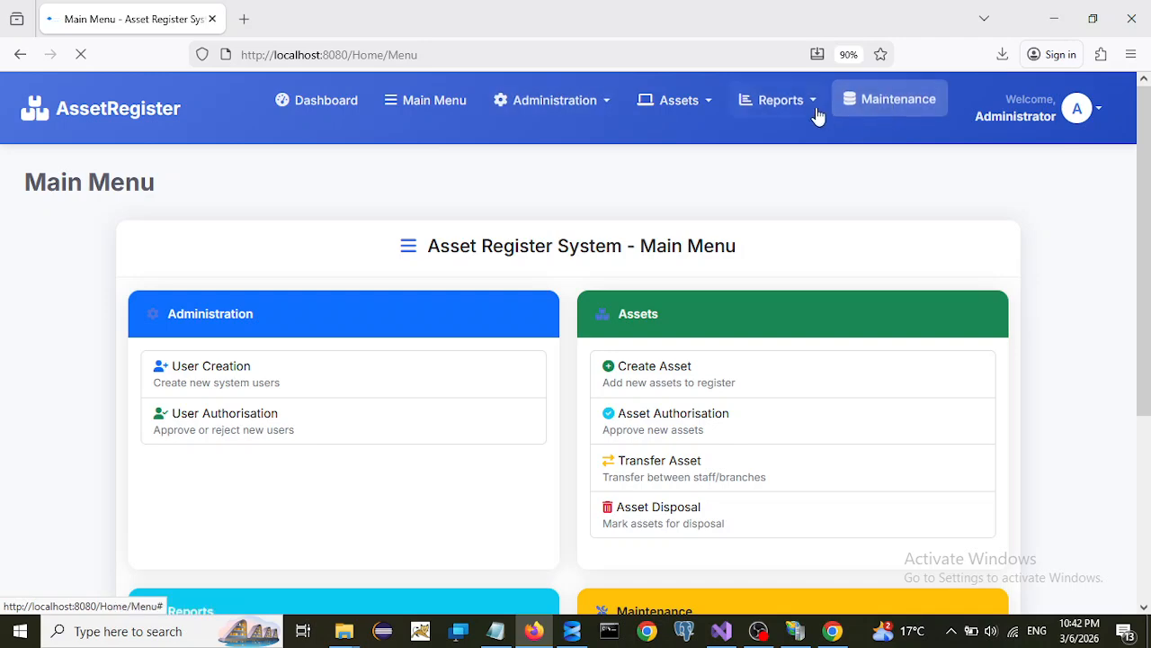
- Open the Close of Business page, tick 'I confirm that all users are logged out', and try Start Backup
{"action": "left_click", "coordinate": [875, 106]}
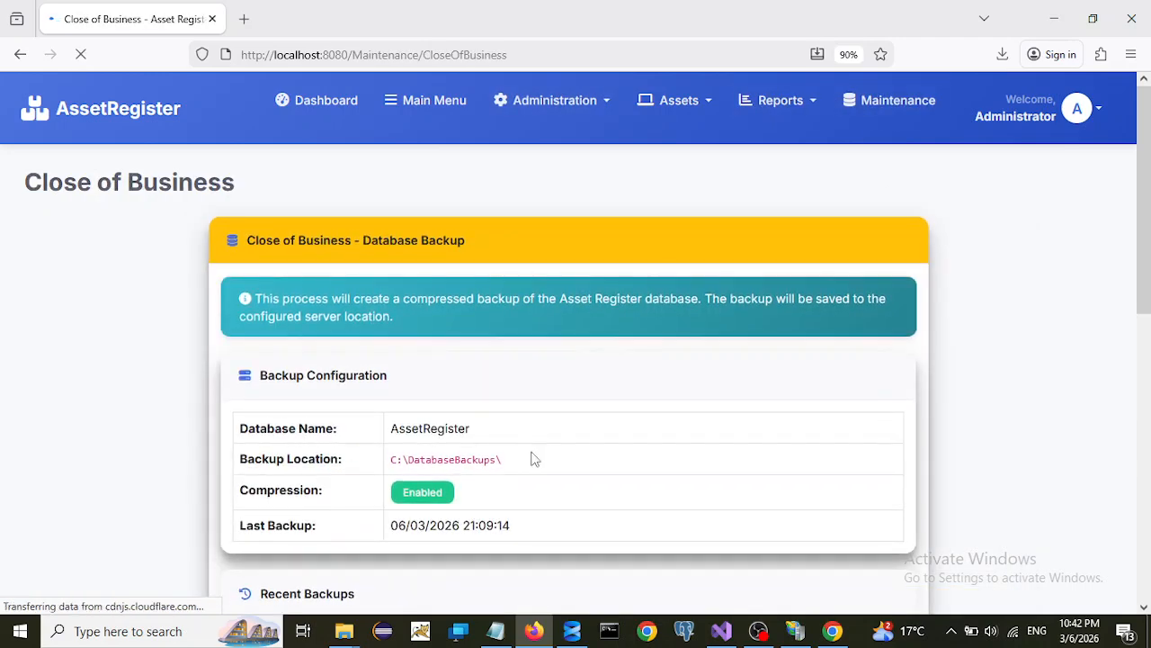
{"action": "scroll", "coordinate": [552, 453], "scroll_direction": "down", "scroll_amount": 2}
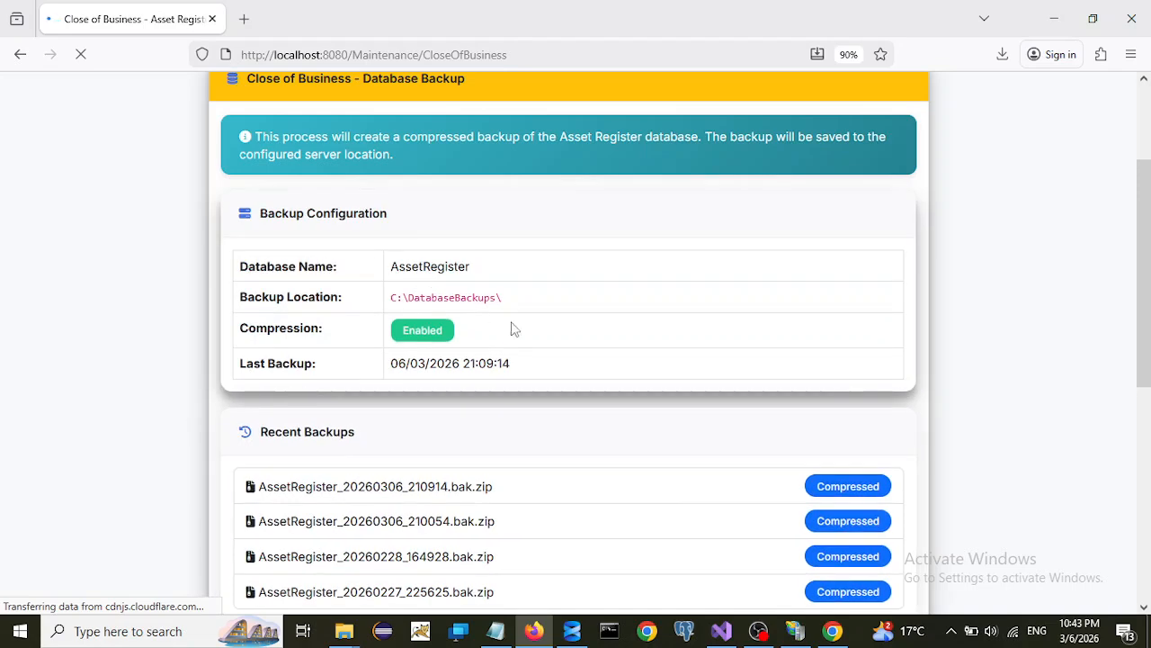
{"action": "scroll", "coordinate": [533, 345], "scroll_direction": "down", "scroll_amount": 3}
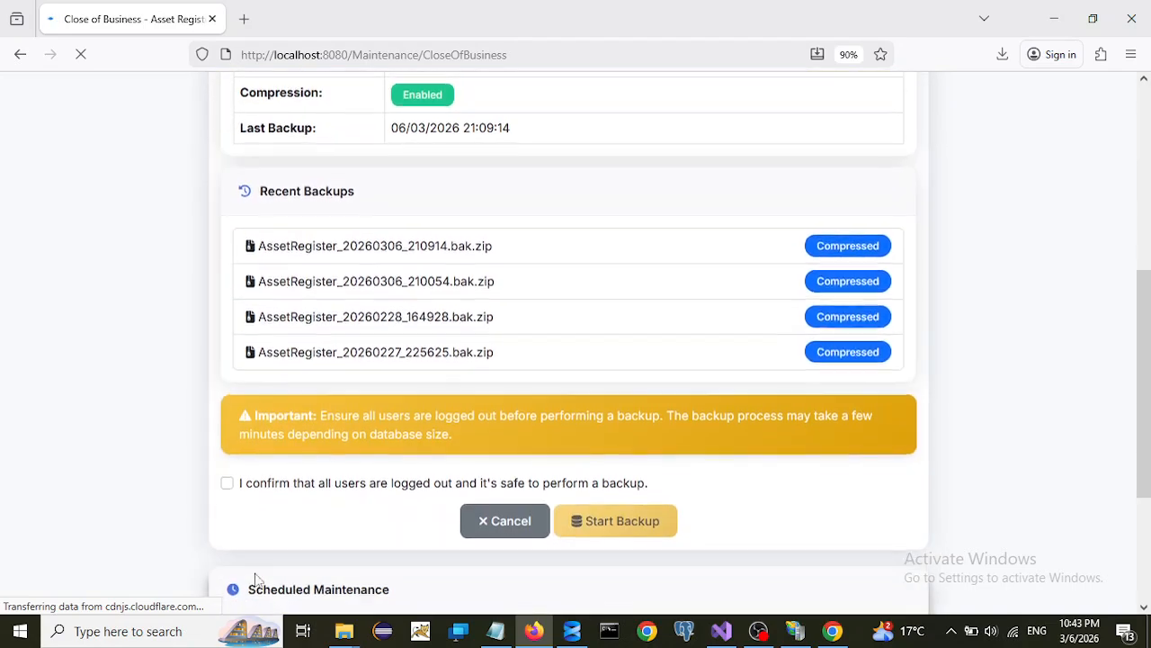
{"action": "left_click", "coordinate": [227, 479]}
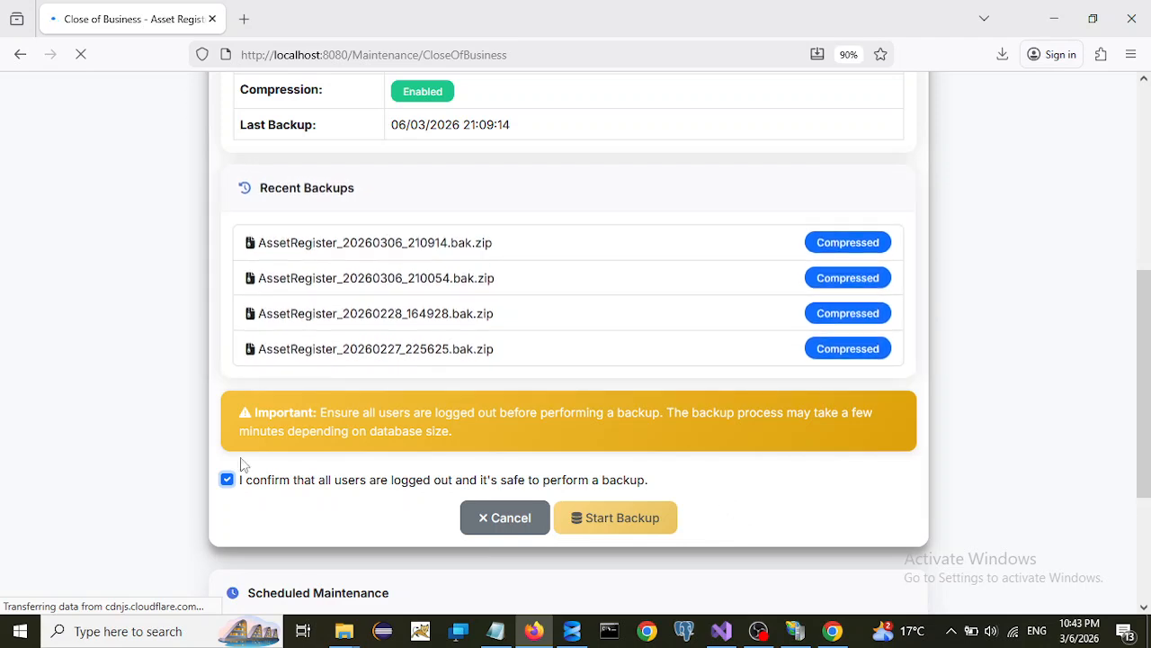
{"action": "left_click", "coordinate": [609, 521]}
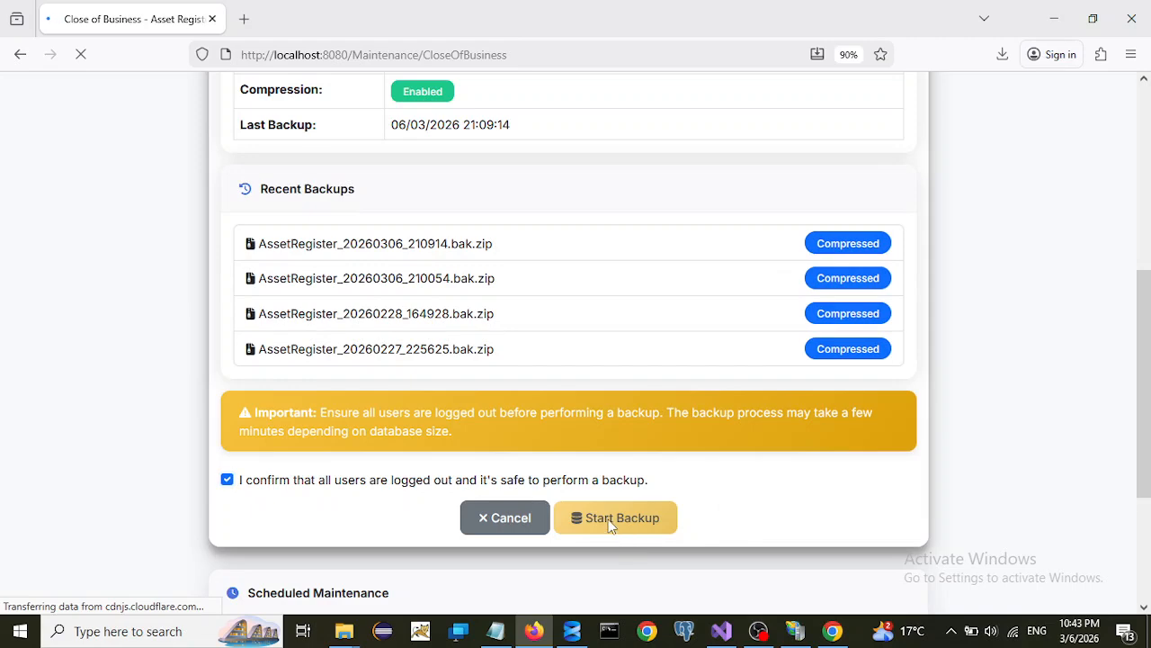
- Untick the logged-out confirmation and scroll through the Close of Business page
{"action": "scroll", "coordinate": [664, 502], "scroll_direction": "up", "scroll_amount": 5}
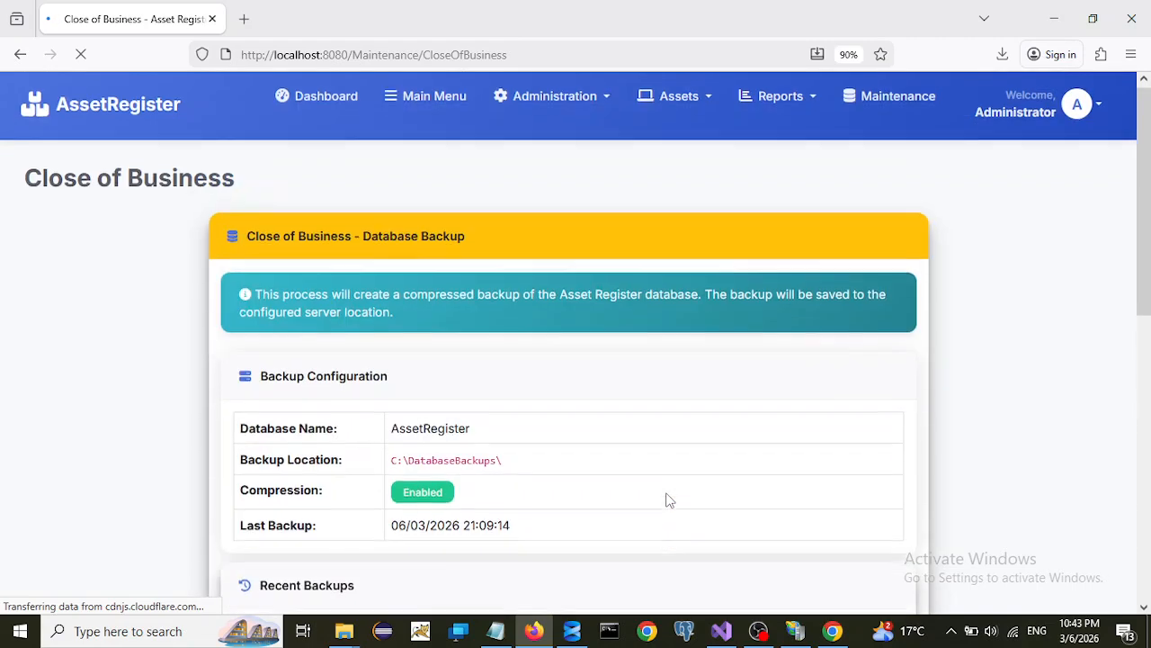
{"action": "scroll", "coordinate": [686, 499], "scroll_direction": "down", "scroll_amount": 6}
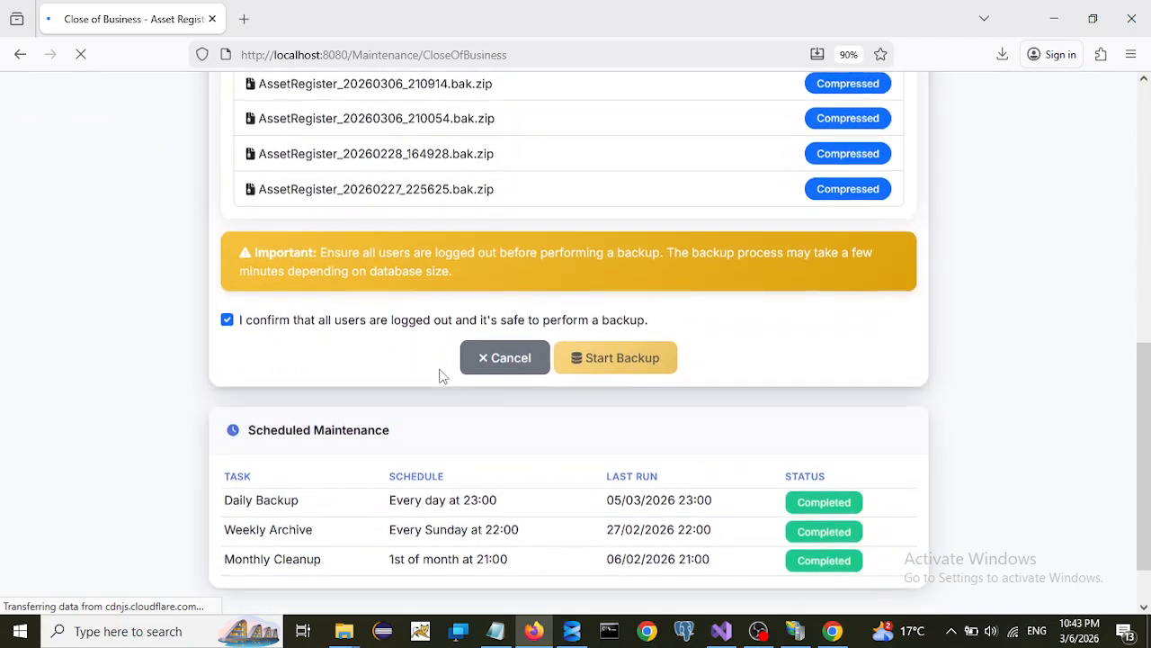
{"action": "left_click", "coordinate": [229, 319]}
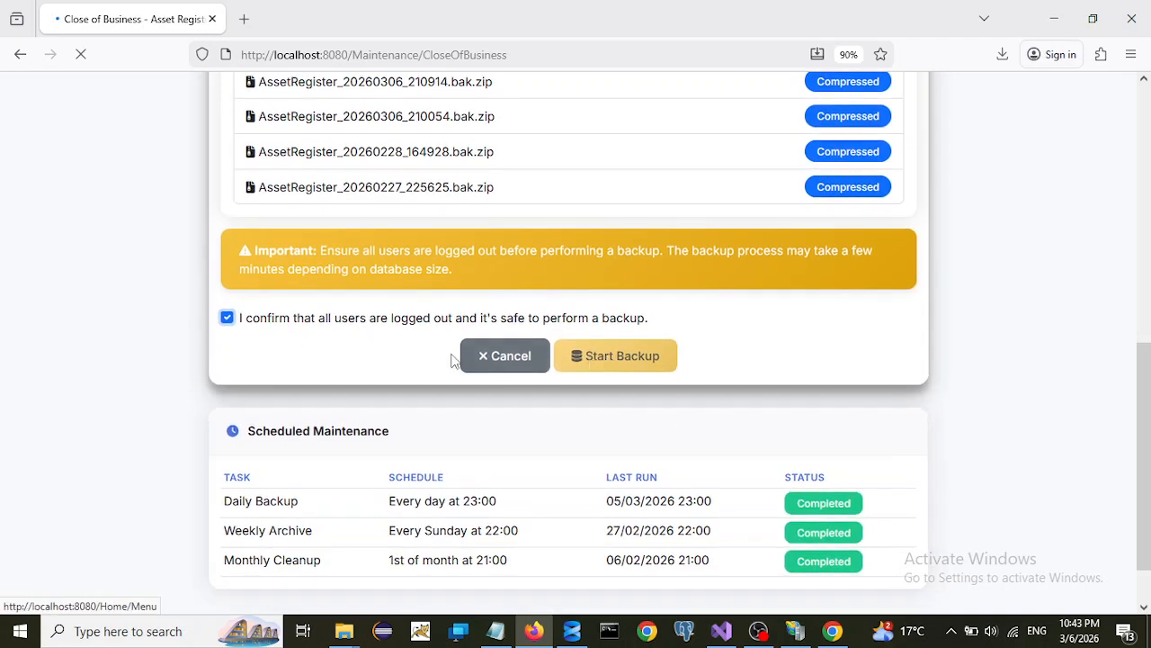
{"action": "scroll", "coordinate": [681, 293], "scroll_direction": "up", "scroll_amount": 5}
{"action": "scroll", "coordinate": [707, 331], "scroll_direction": "up", "scroll_amount": 2}
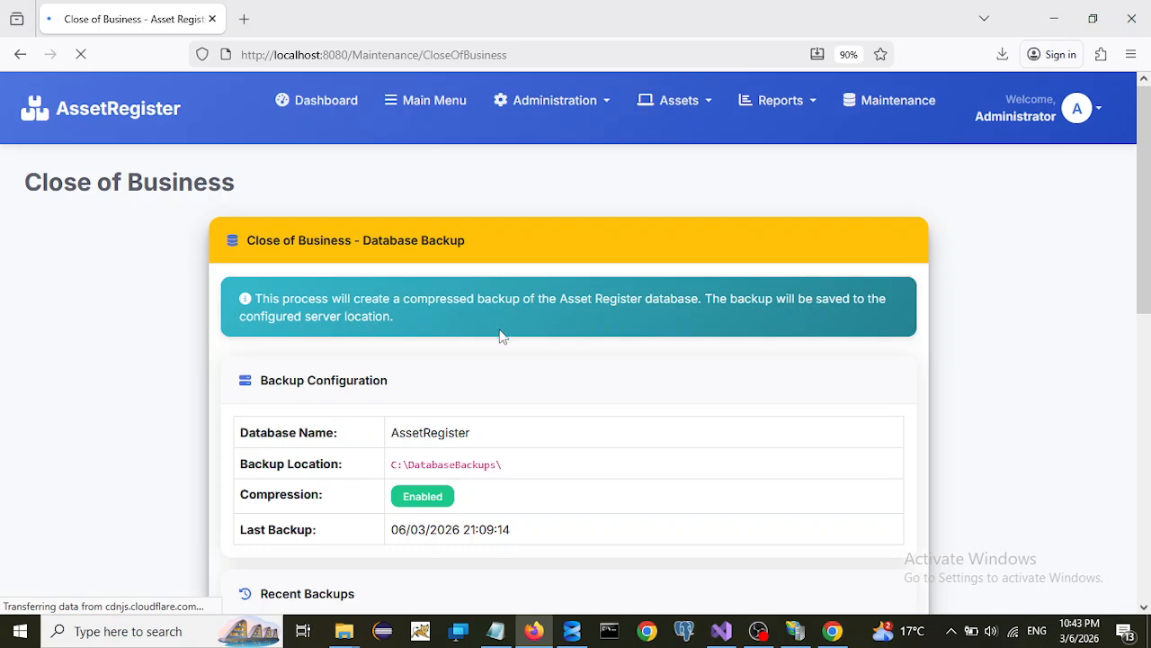
{"action": "scroll", "coordinate": [496, 365], "scroll_direction": "down", "scroll_amount": 1}
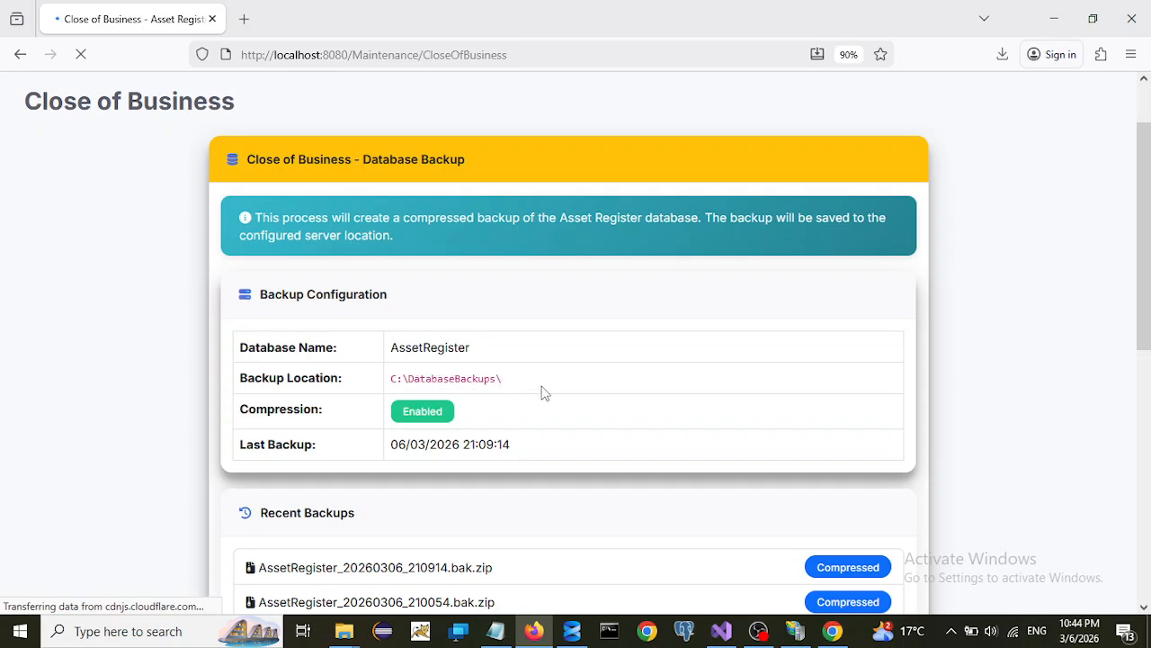
{"action": "scroll", "coordinate": [543, 392], "scroll_direction": "down", "scroll_amount": 3}
{"action": "scroll", "coordinate": [543, 392], "scroll_direction": "down", "scroll_amount": 1}
{"action": "scroll", "coordinate": [538, 392], "scroll_direction": "down", "scroll_amount": 3}
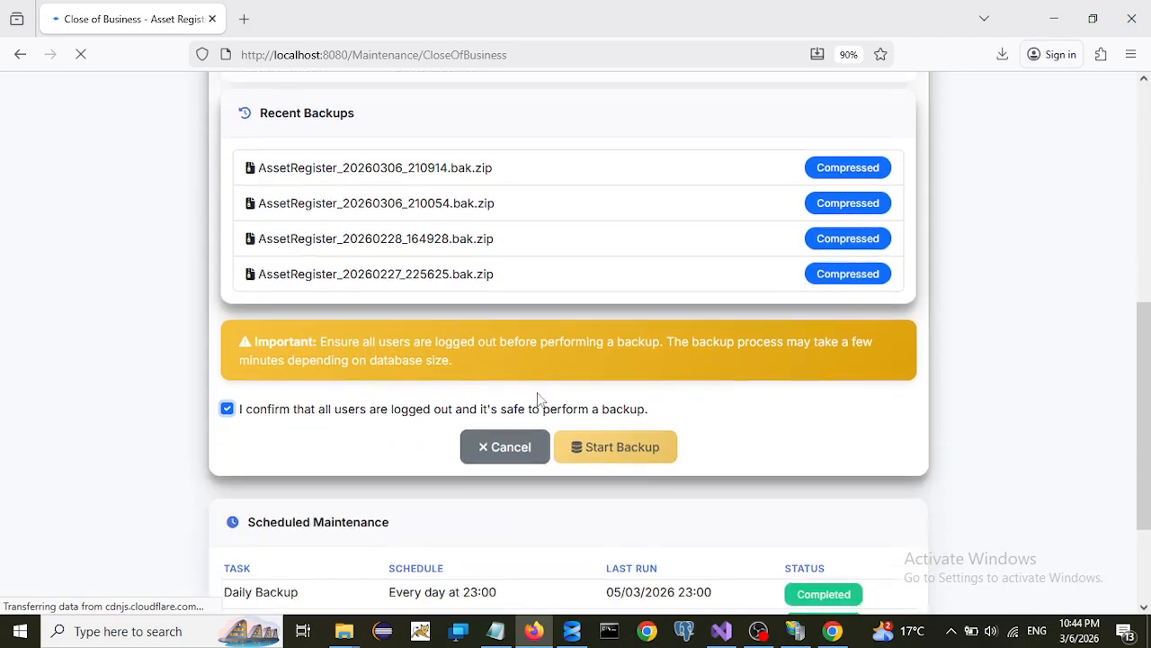
{"action": "left_click", "coordinate": [227, 399]}
{"action": "scroll", "coordinate": [283, 408], "scroll_direction": "down", "scroll_amount": 3}
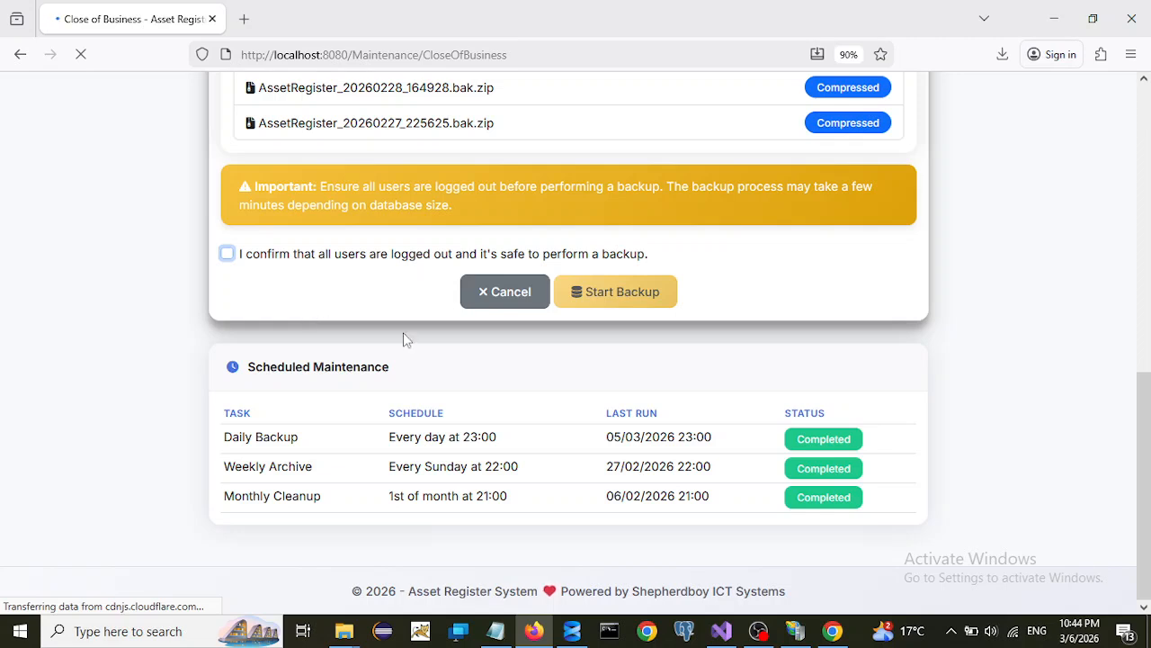
{"action": "left_click", "coordinate": [226, 256]}
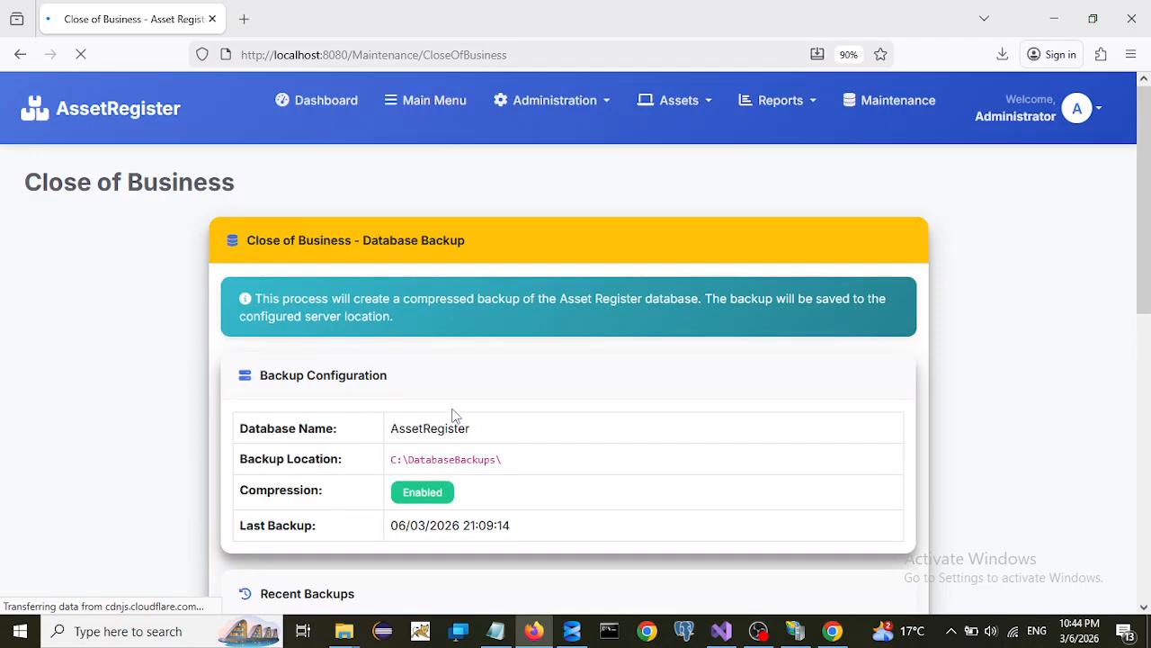
{"action": "scroll", "coordinate": [456, 415], "scroll_direction": "down", "scroll_amount": 3}
{"action": "scroll", "coordinate": [464, 408], "scroll_direction": "down", "scroll_amount": 3}
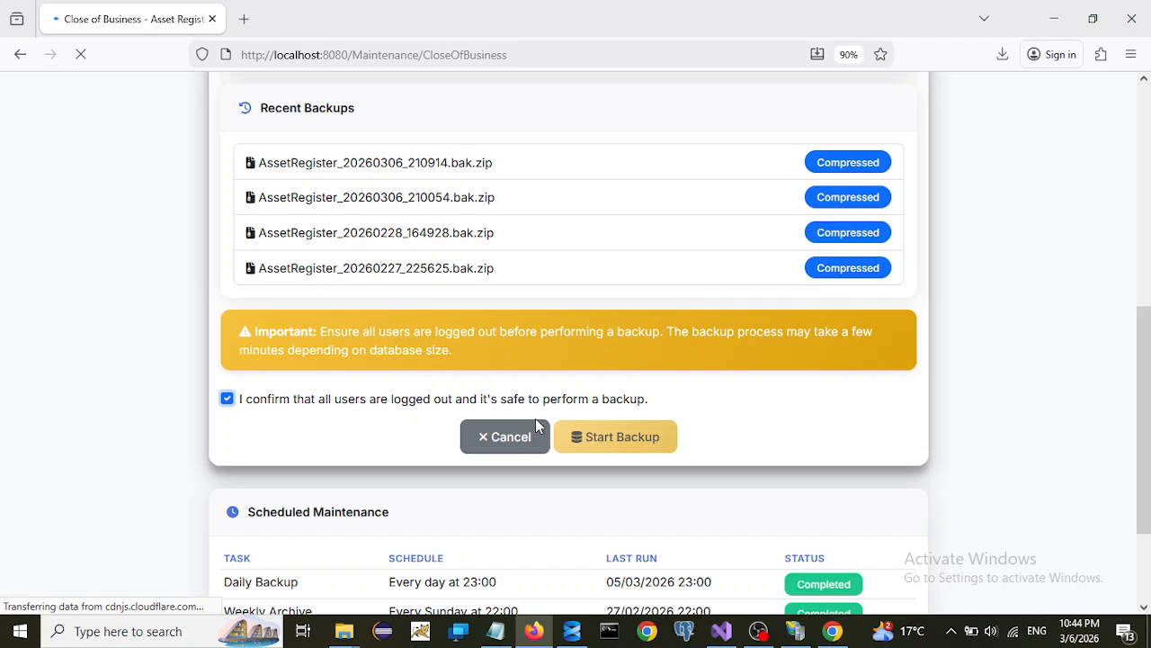
{"action": "scroll", "coordinate": [537, 420], "scroll_direction": "up", "scroll_amount": 3}
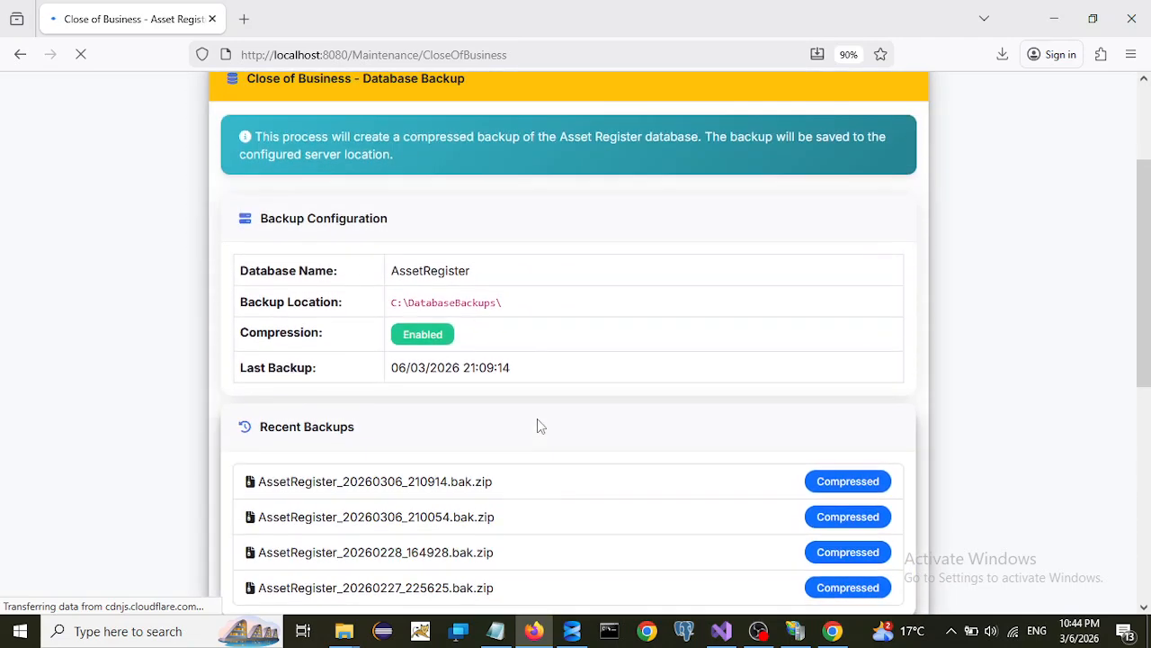
{"action": "scroll", "coordinate": [547, 426], "scroll_direction": "up", "scroll_amount": 2}
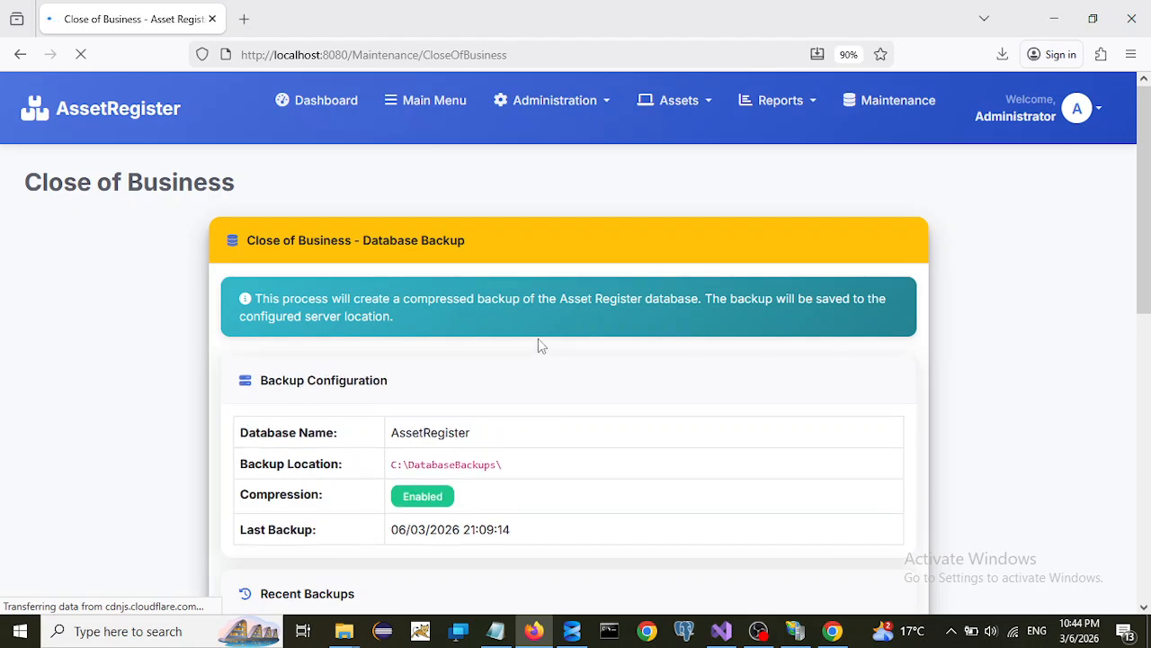
{"action": "scroll", "coordinate": [538, 339], "scroll_direction": "down", "scroll_amount": 7}
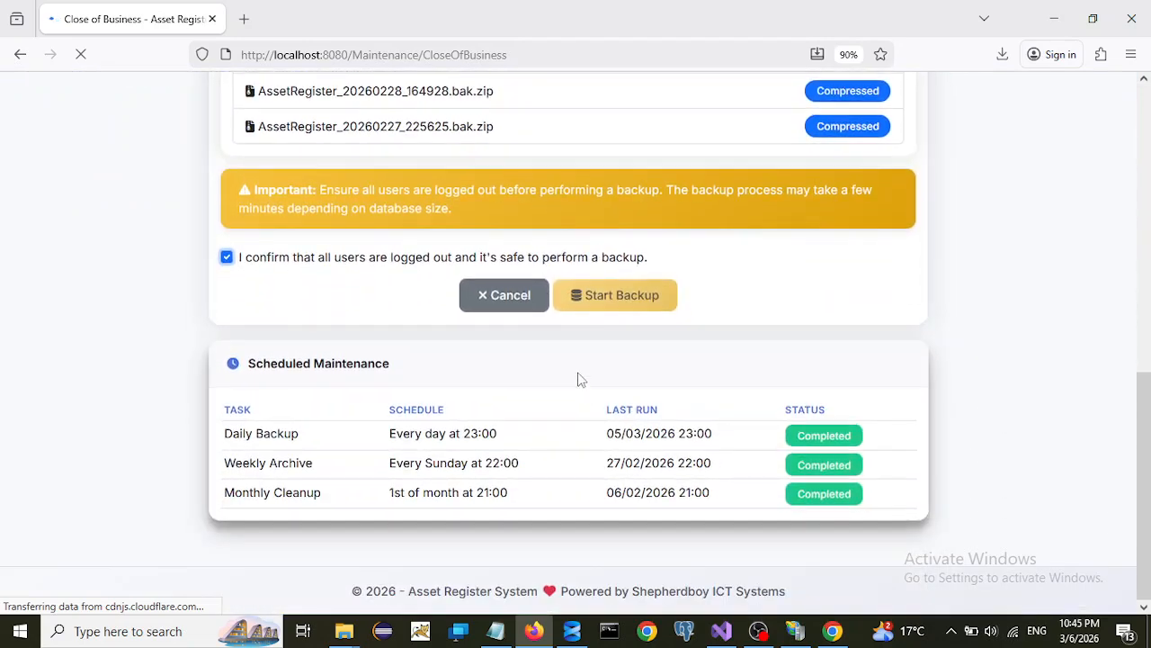
{"action": "left_click", "coordinate": [609, 293]}
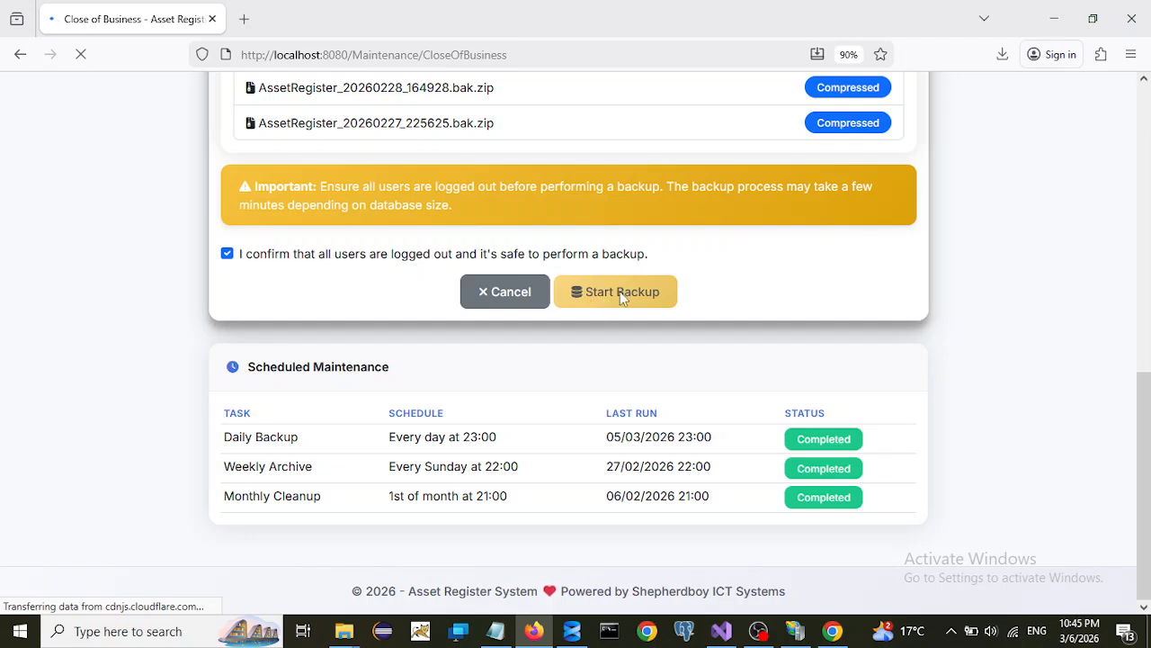
{"action": "scroll", "coordinate": [540, 306], "scroll_direction": "up", "scroll_amount": 2}
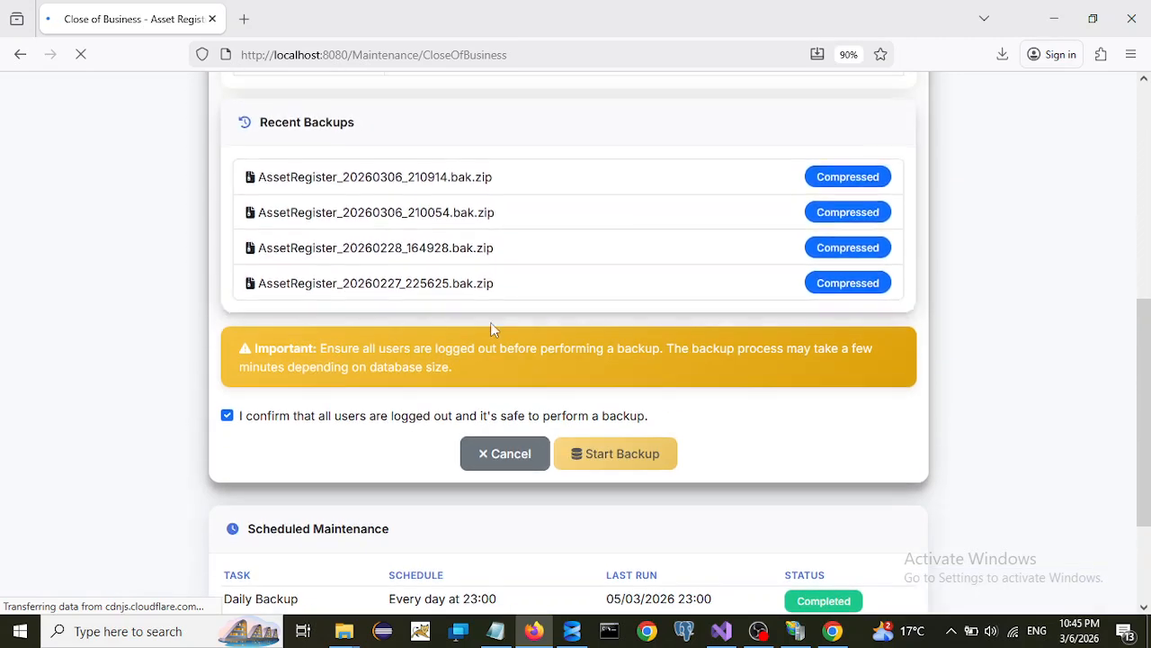
{"action": "left_click", "coordinate": [224, 419]}
{"action": "scroll", "coordinate": [406, 417], "scroll_direction": "up", "scroll_amount": 5}
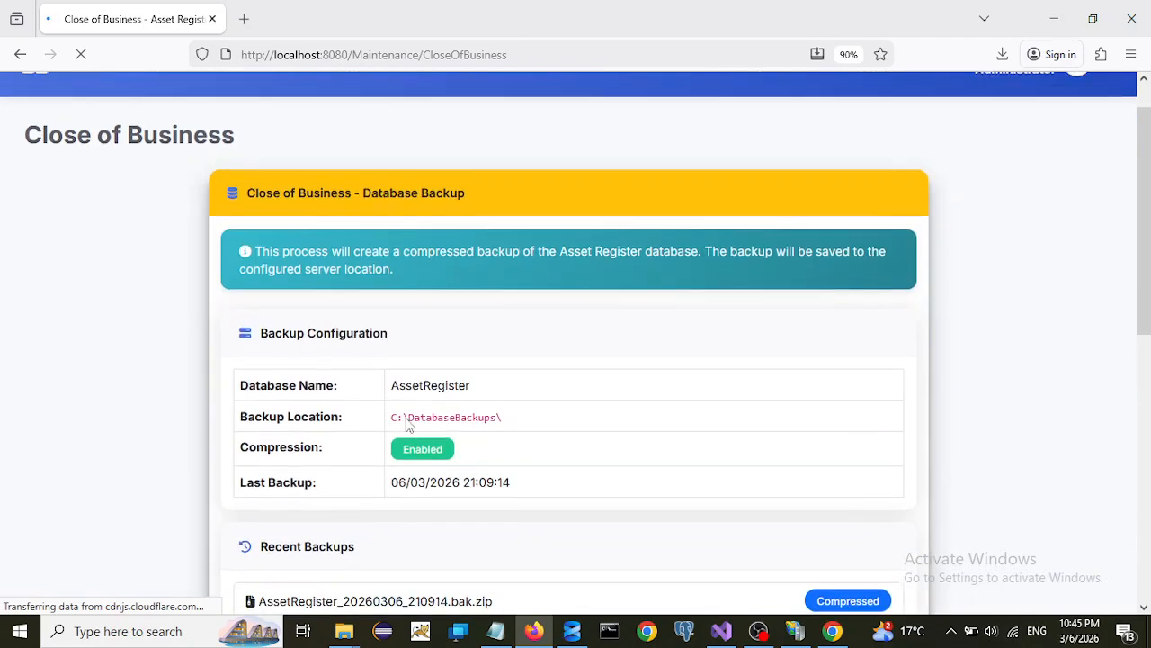
{"action": "scroll", "coordinate": [429, 416], "scroll_direction": "down", "scroll_amount": 1}
{"action": "scroll", "coordinate": [430, 423], "scroll_direction": "down", "scroll_amount": 2}
{"action": "scroll", "coordinate": [430, 423], "scroll_direction": "down", "scroll_amount": 5}
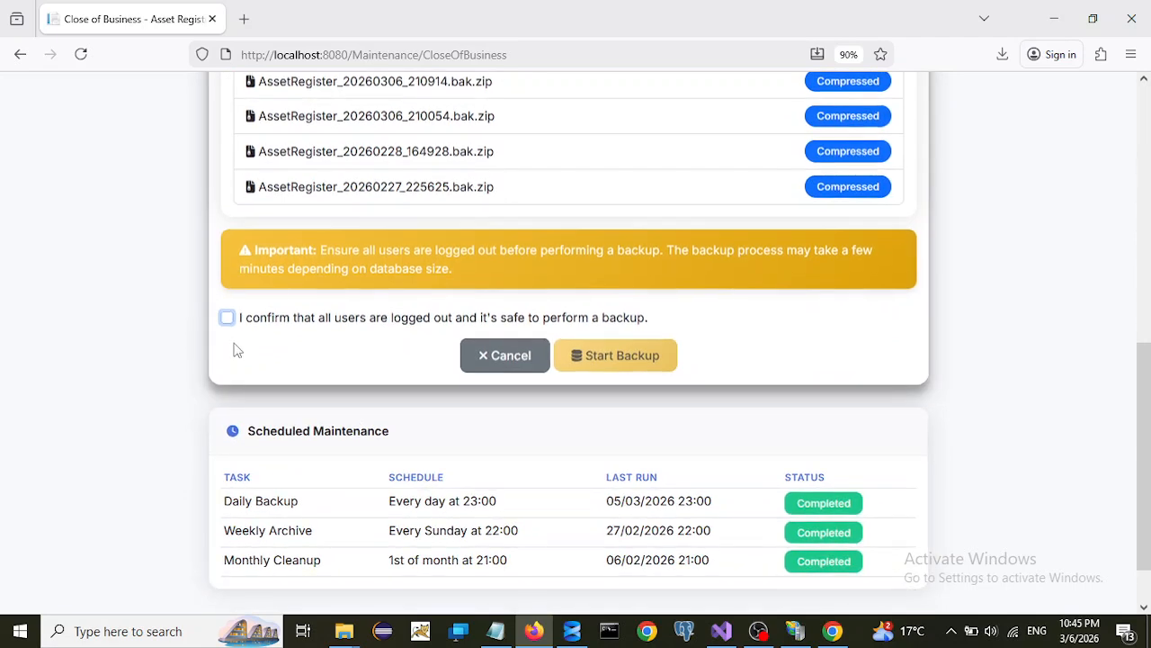
- Tick the logged-out confirmation and run the compressed backup to AssetRegister_20260306_224523.bak.zip
{"action": "left_click", "coordinate": [227, 316]}
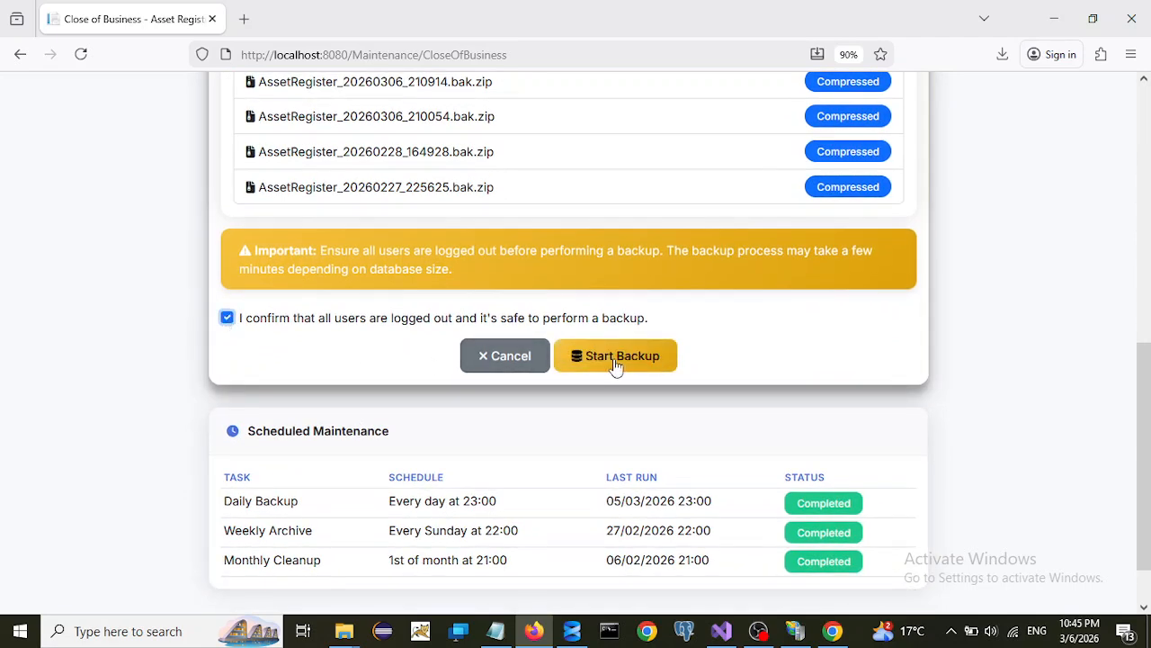
{"action": "left_click", "coordinate": [616, 360]}
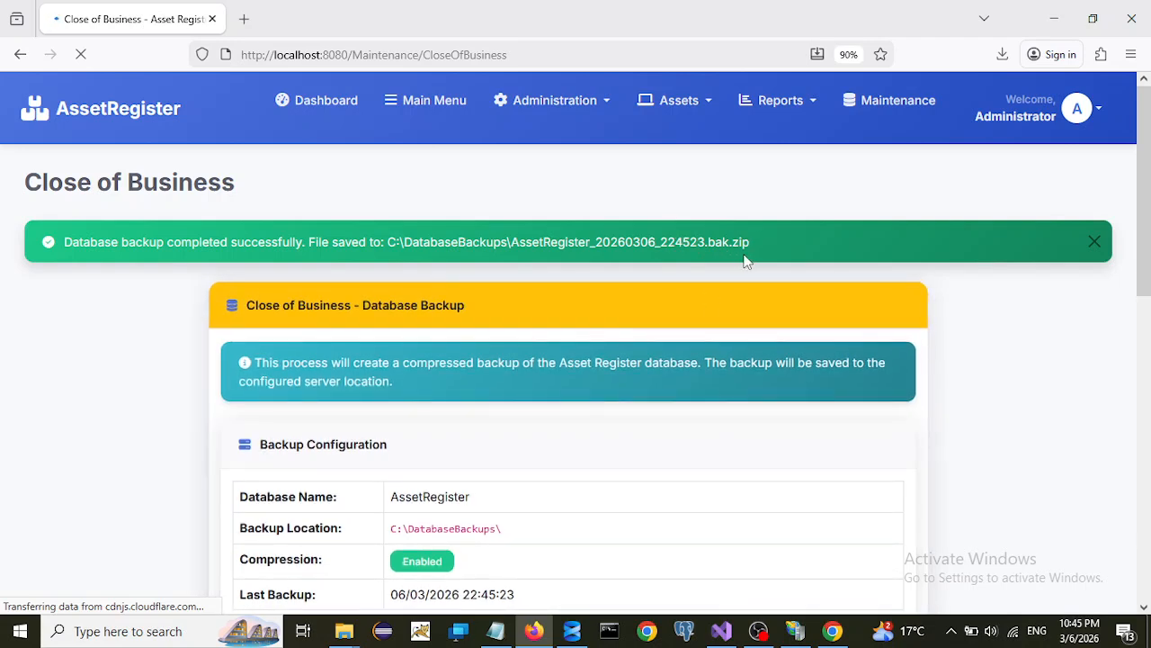
{"action": "mouse_move", "coordinate": [355, 638]}
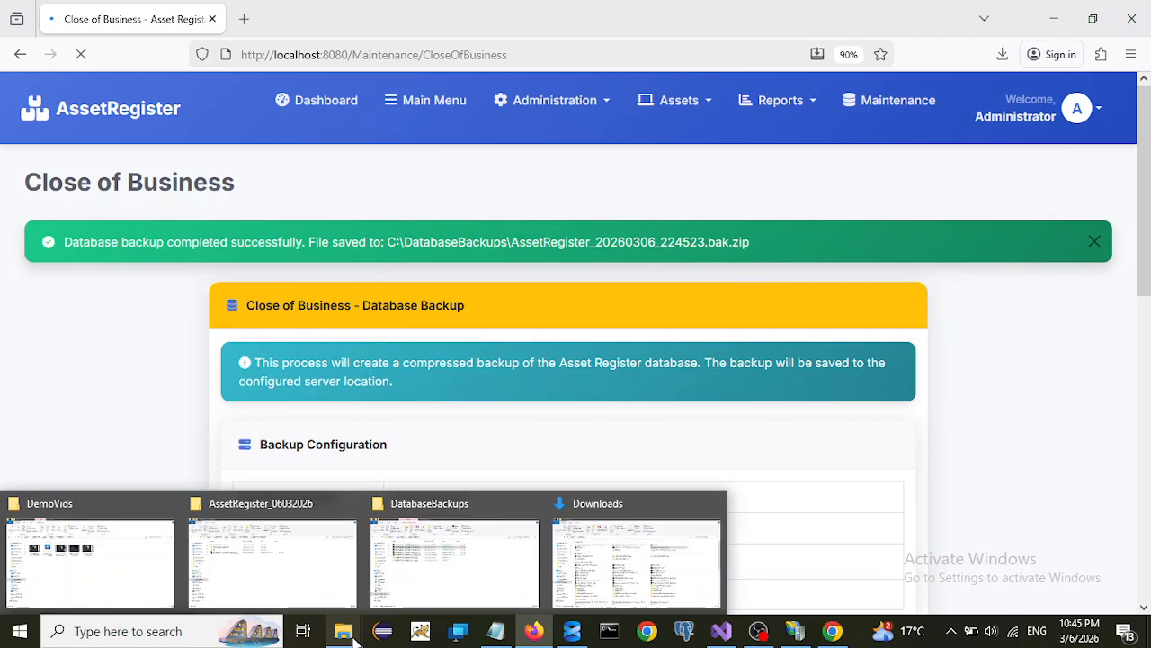
- Switch to the DatabaseBackups folder and sort by Date modified to find the 623 KB zip
{"action": "left_click", "coordinate": [415, 593]}
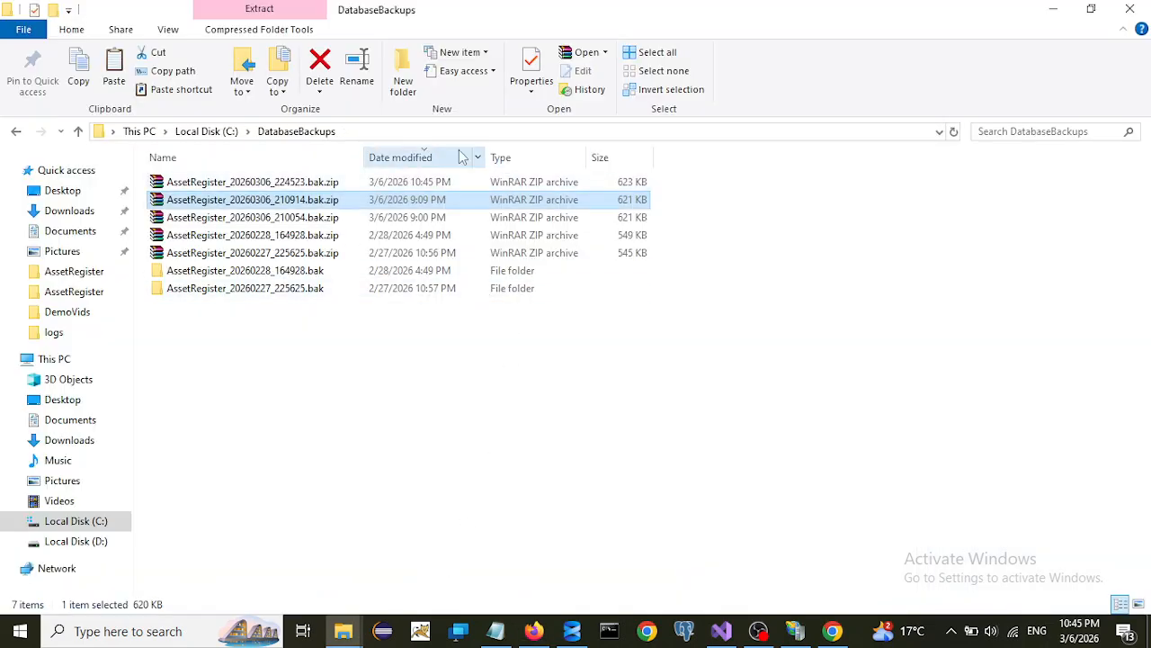
{"action": "left_click", "coordinate": [383, 158]}
{"action": "left_click", "coordinate": [387, 160]}
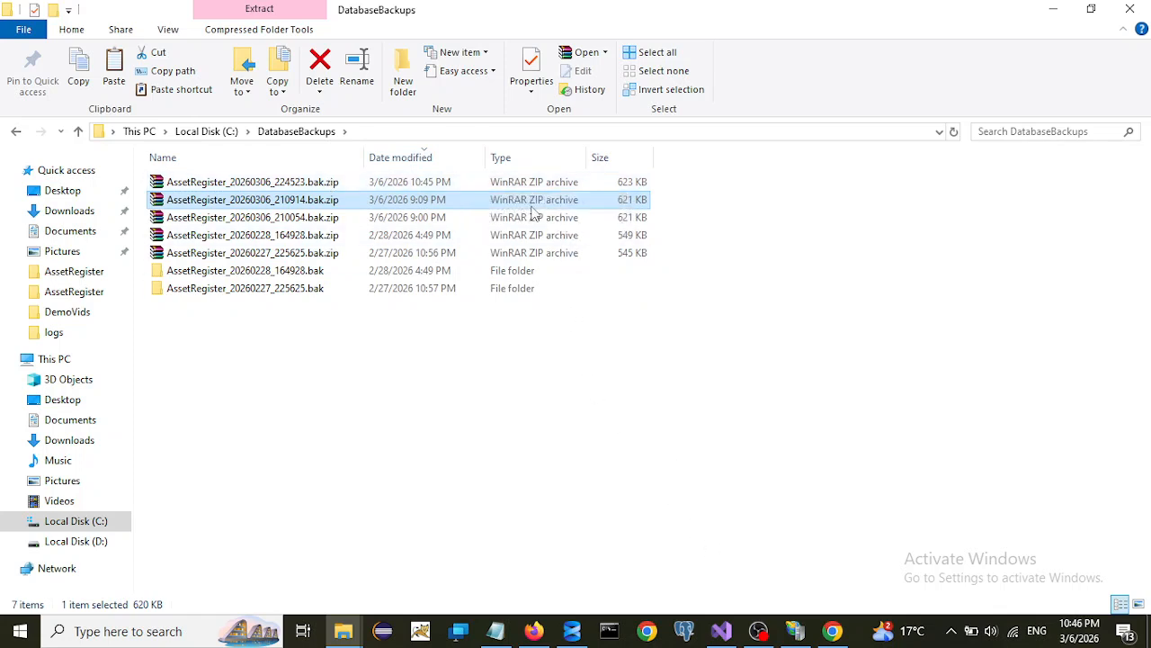
- Bring Firefox back to the Close of Business page showing Last Backup 22:45:23
{"action": "left_click", "coordinate": [533, 631]}
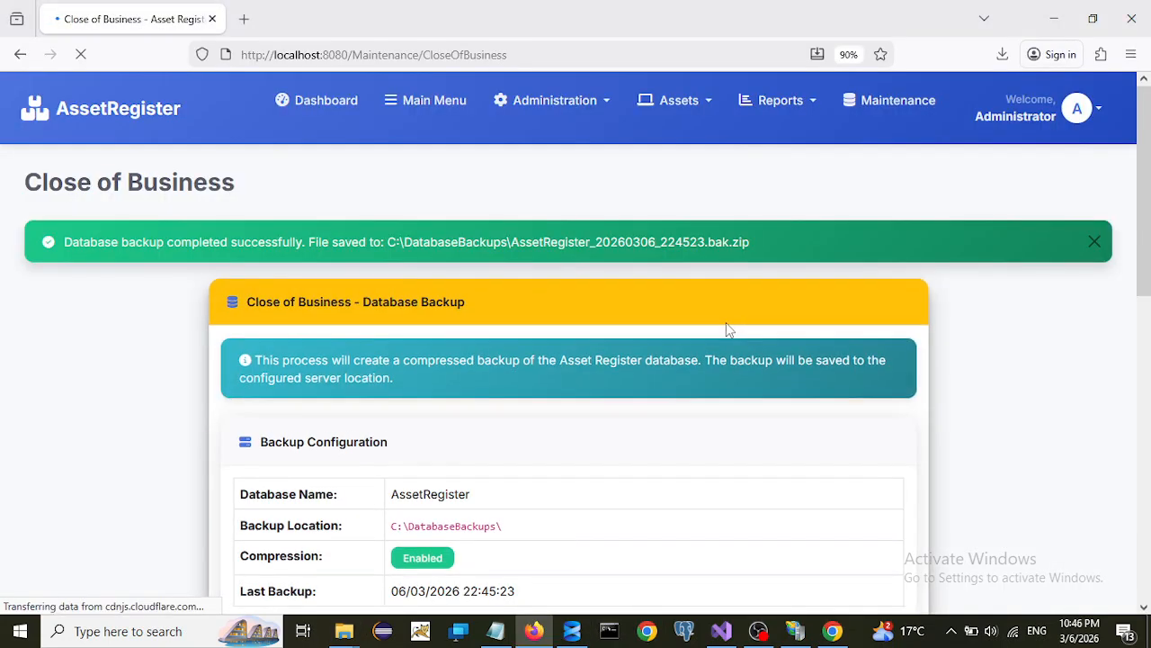